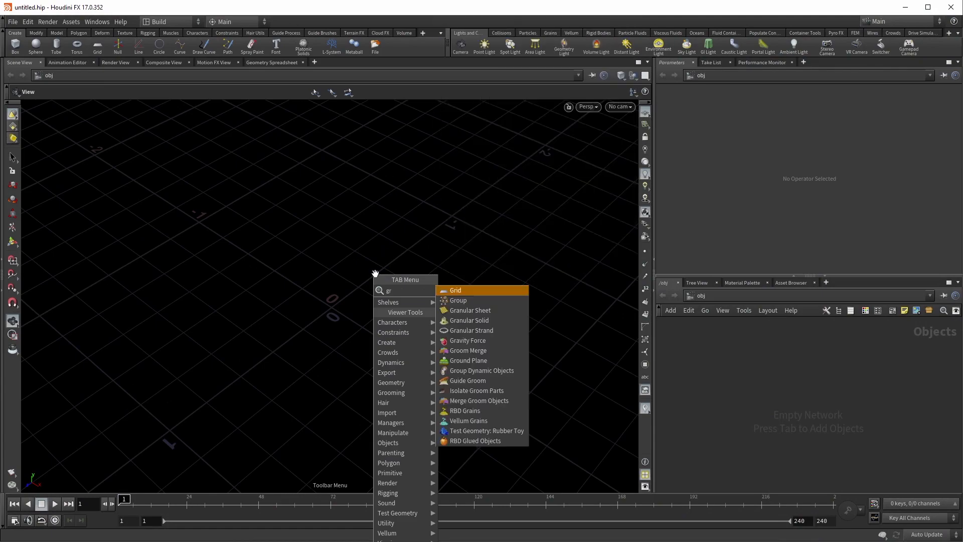
Create a polygon grid object at the scene origin and bring the whole grid into view
{"action": "key", "text": "Return"}
{"action": "key", "text": "Return"}
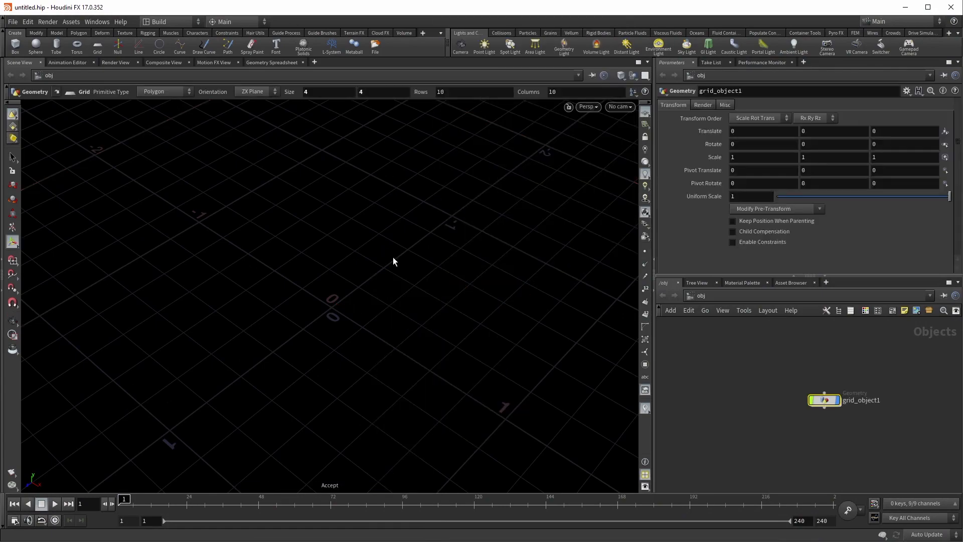
{"action": "right_click_drag", "start_coordinate": [452, 185], "coordinate": [363, 300], "text": "alt"}
{"action": "left_click_drag", "start_coordinate": [363, 300], "coordinate": [393, 266]}
{"action": "key", "text": "Escape"}
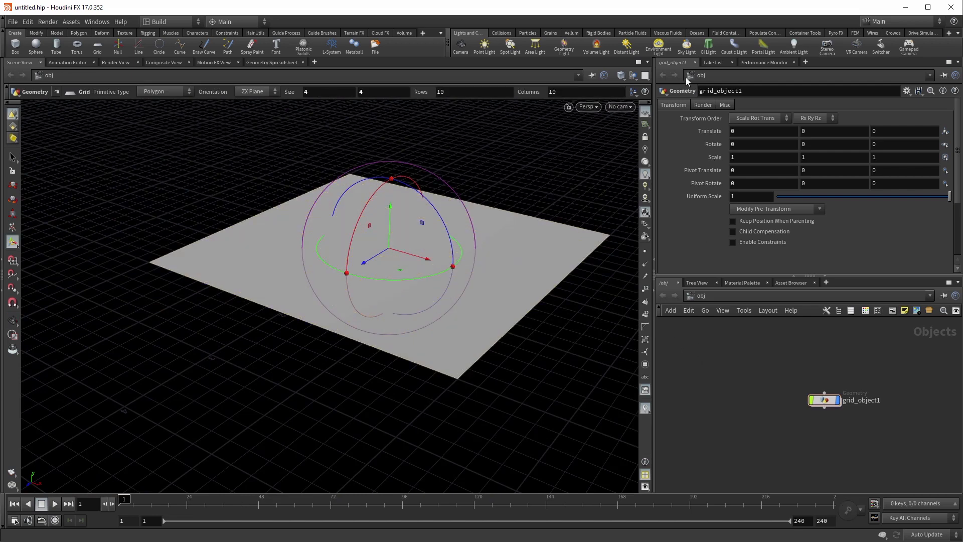
Turn the grid object into a simulated cloth with the Vellum Cloth tool
{"action": "left_click", "coordinate": [575, 33]}
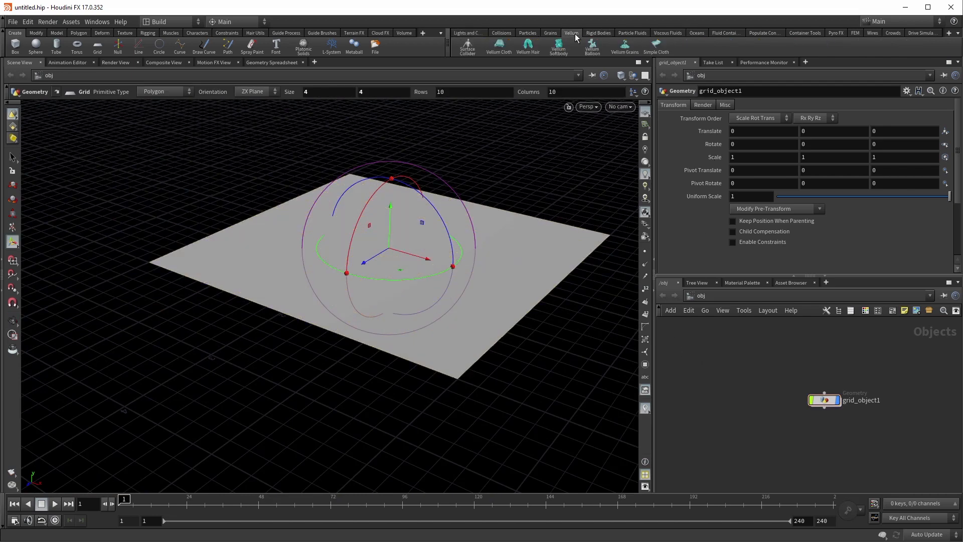
{"action": "left_click", "coordinate": [511, 47]}
{"action": "left_click", "coordinate": [350, 324]}
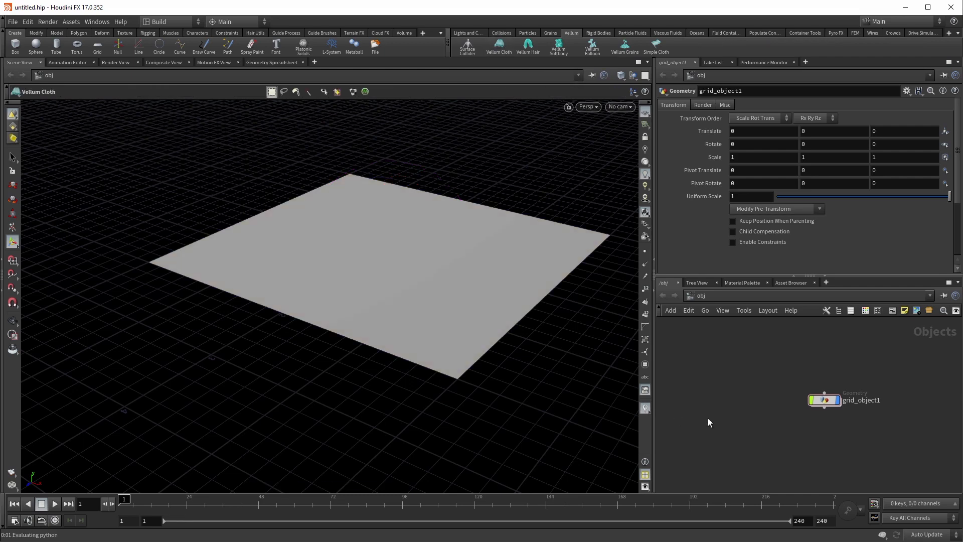
{"action": "left_click", "coordinate": [324, 281]}
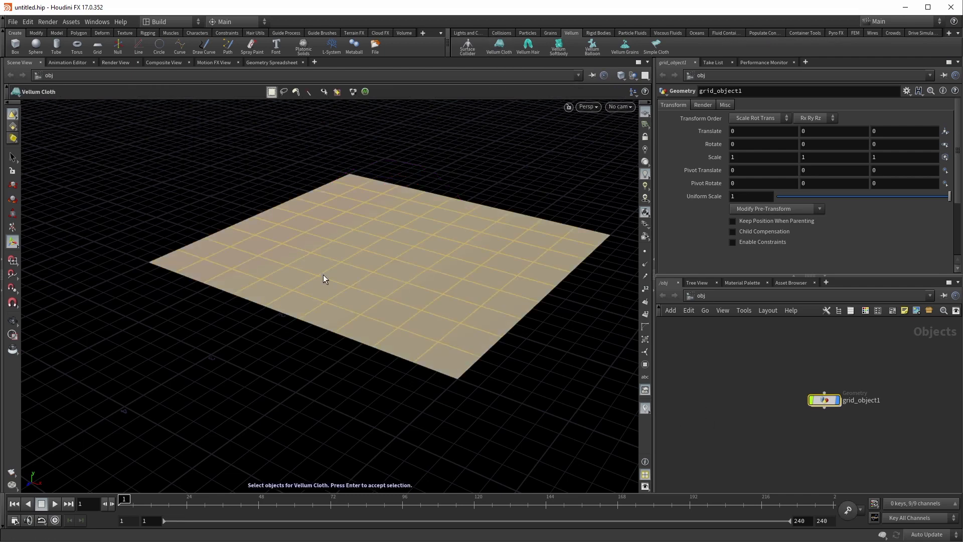
{"action": "key", "text": "Return"}
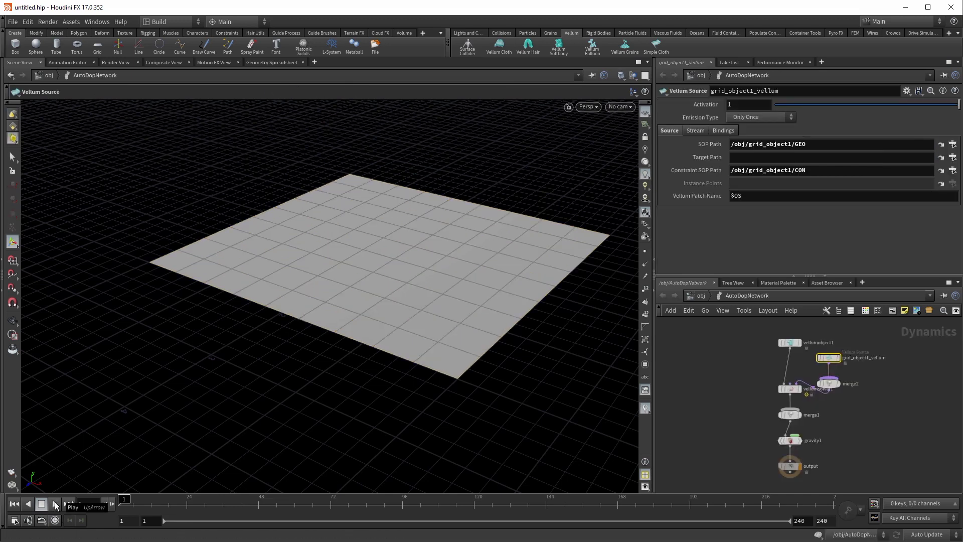
Play the cloth simulation briefly and rewind to the first frame
{"action": "left_click", "coordinate": [56, 504]}
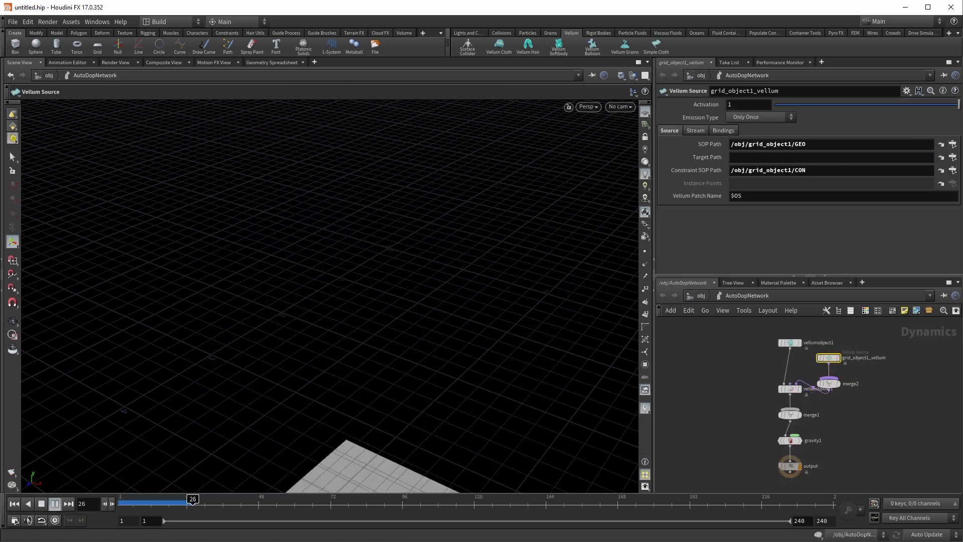
{"action": "left_click", "coordinate": [14, 504]}
{"action": "right_click_drag", "start_coordinate": [335, 263], "coordinate": [318, 291], "text": "alt"}
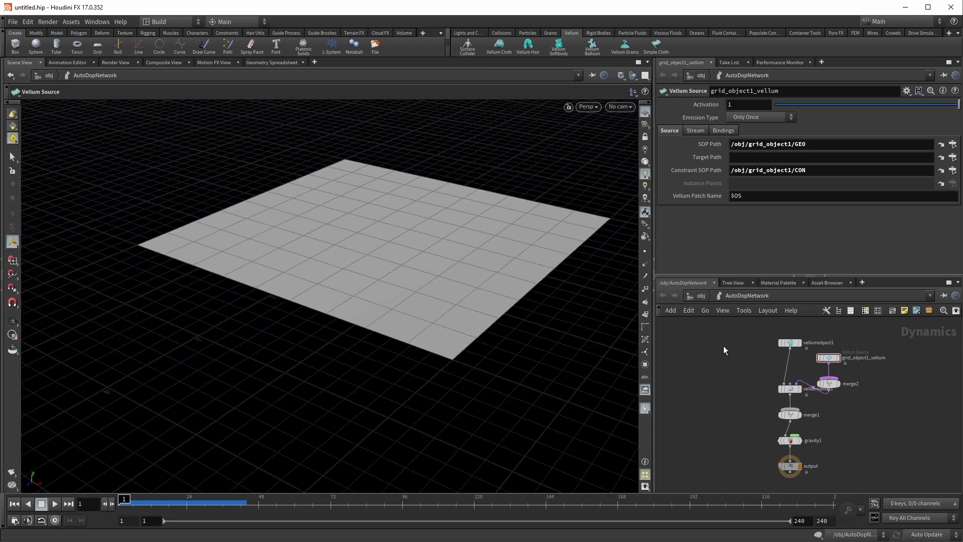
Go up to the object level and look over the AutoDopNetwork, cloth_vellum and grid_object1 nodes
{"action": "key", "text": "u"}
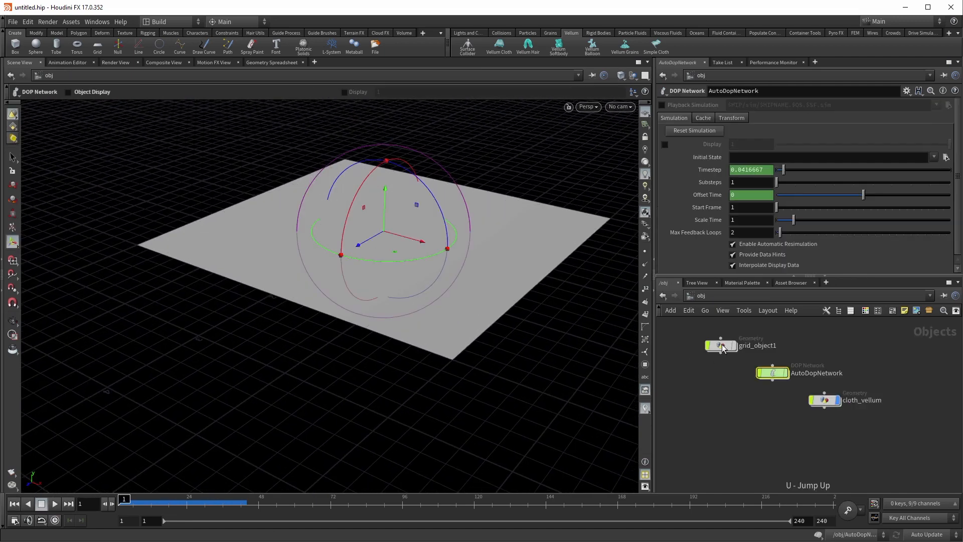
{"action": "left_click_drag", "start_coordinate": [716, 421], "coordinate": [763, 404]}
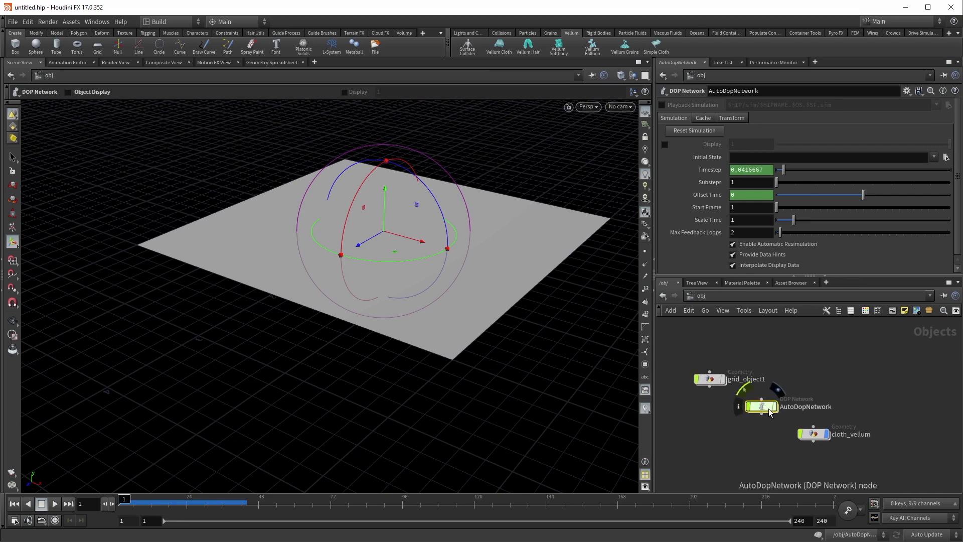
{"action": "left_click", "coordinate": [820, 441]}
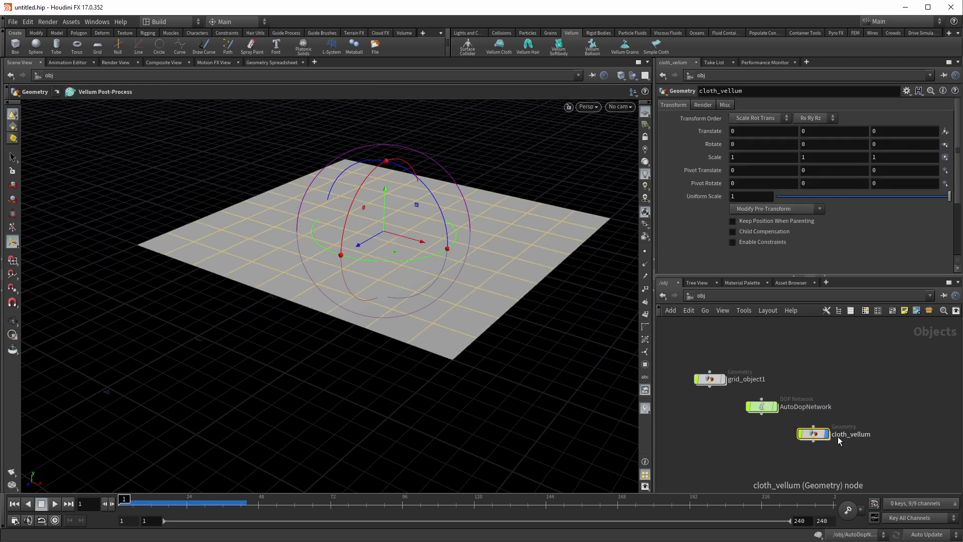
{"action": "left_click", "coordinate": [709, 379]}
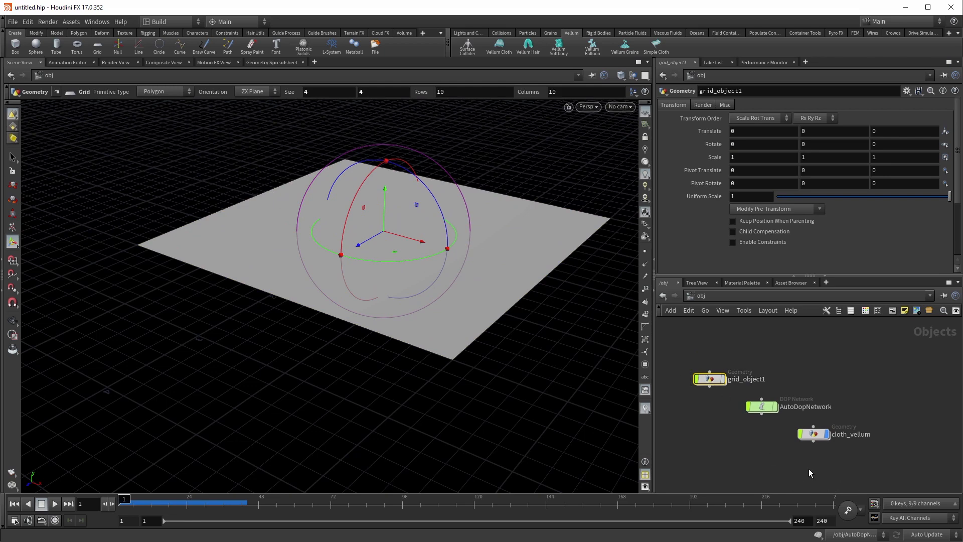
Open the cloth_vellum network and examine its import_geometry and vellum_io nodes
{"action": "left_click", "coordinate": [825, 434]}
{"action": "double_click", "coordinate": [826, 434]}
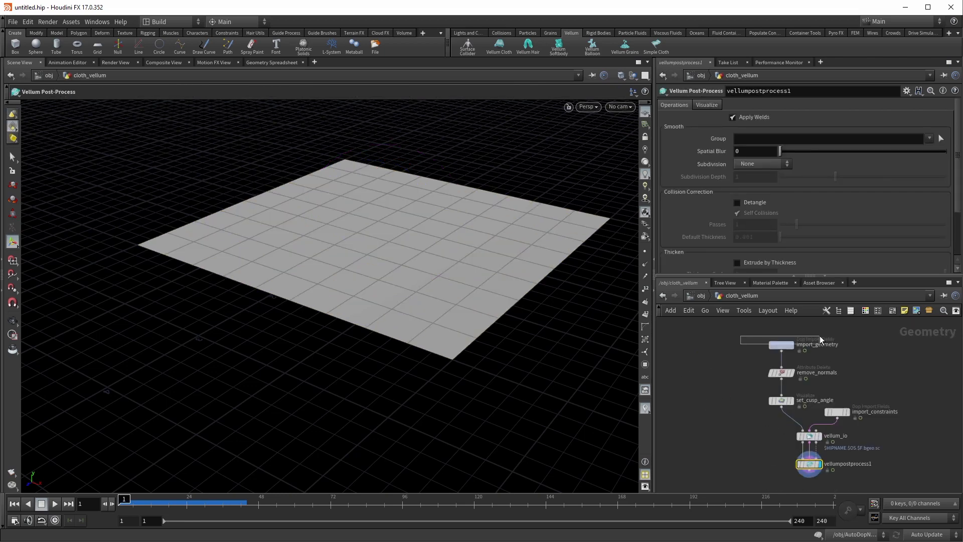
{"action": "left_click", "coordinate": [783, 347]}
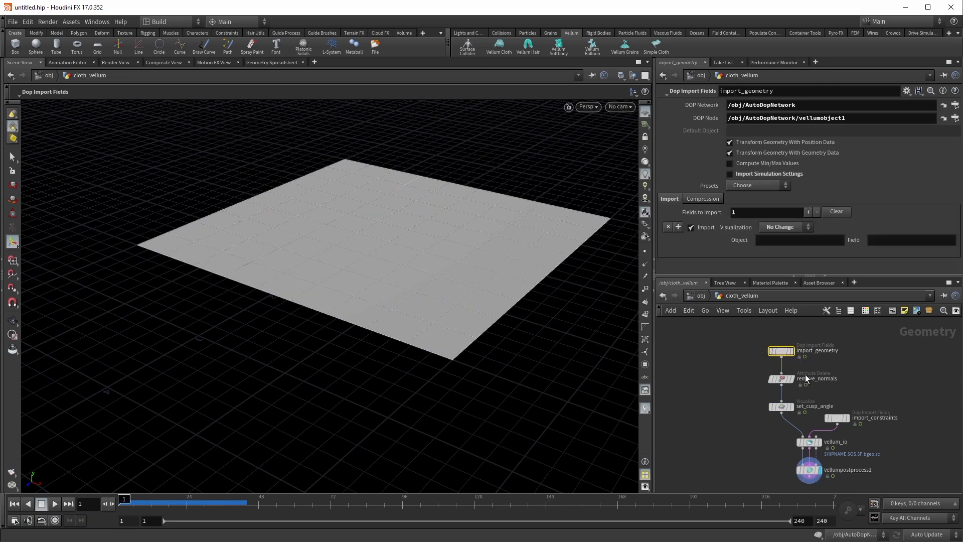
{"action": "scroll", "coordinate": [760, 382], "scroll_direction": "up", "scroll_amount": 3}
{"action": "left_click_drag", "start_coordinate": [739, 404], "coordinate": [850, 439]}
{"action": "scroll", "coordinate": [763, 438], "scroll_direction": "down", "scroll_amount": 4}
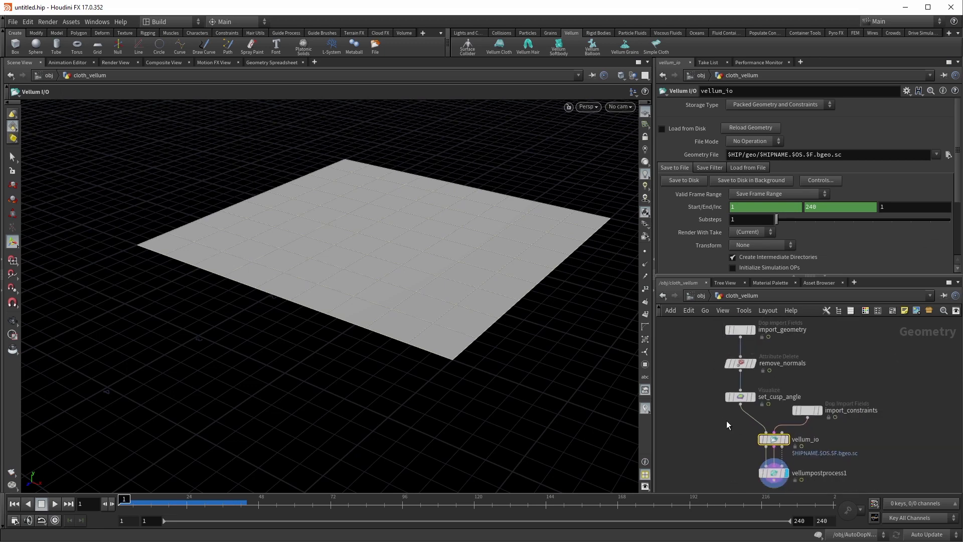
Compare the import_geometry and import_constraints nodes and inspect the settings of vellum_io and vellumpostprocess1
{"action": "left_click", "coordinate": [740, 330]}
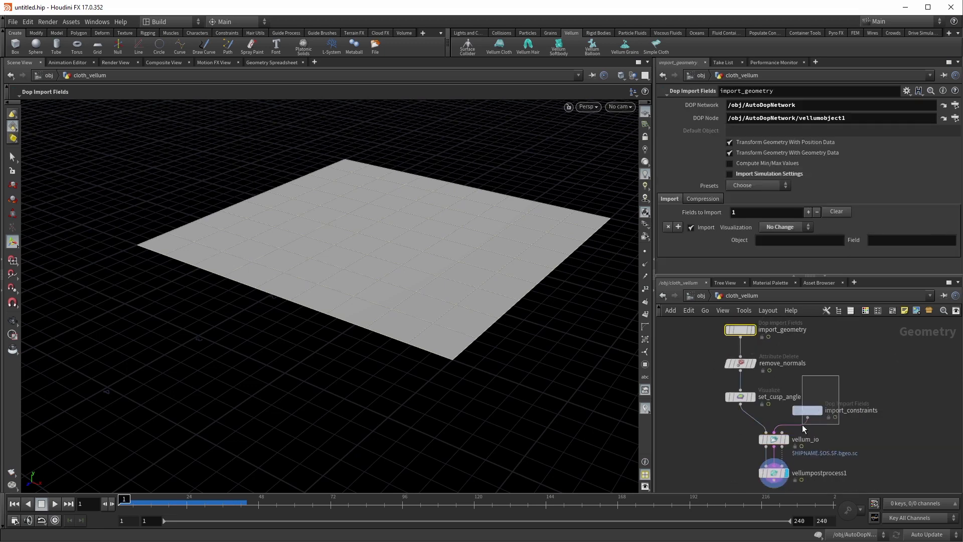
{"action": "left_click_drag", "start_coordinate": [802, 424], "coordinate": [802, 425]}
{"action": "left_click_drag", "start_coordinate": [741, 347], "coordinate": [703, 324]}
{"action": "left_click", "coordinate": [807, 411]}
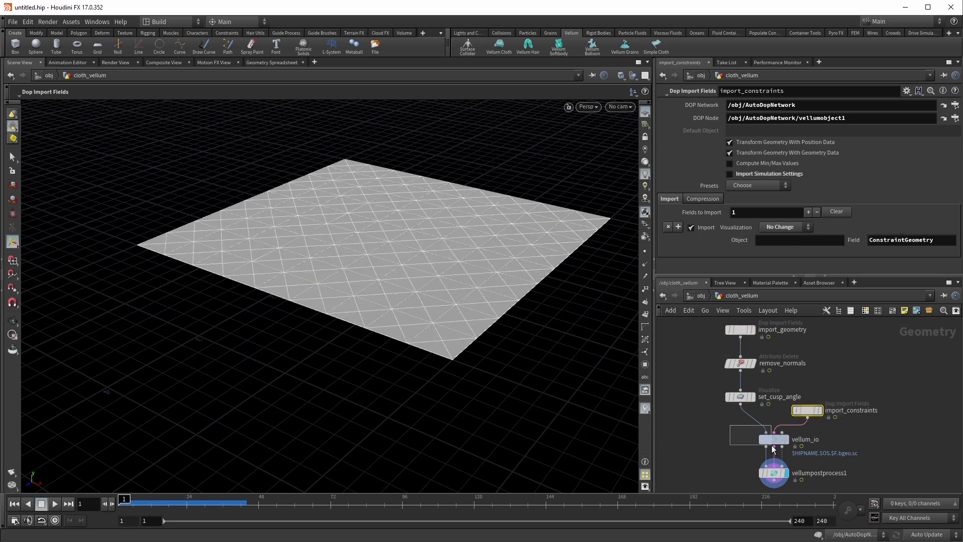
{"action": "left_click_drag", "start_coordinate": [773, 449], "coordinate": [773, 449]}
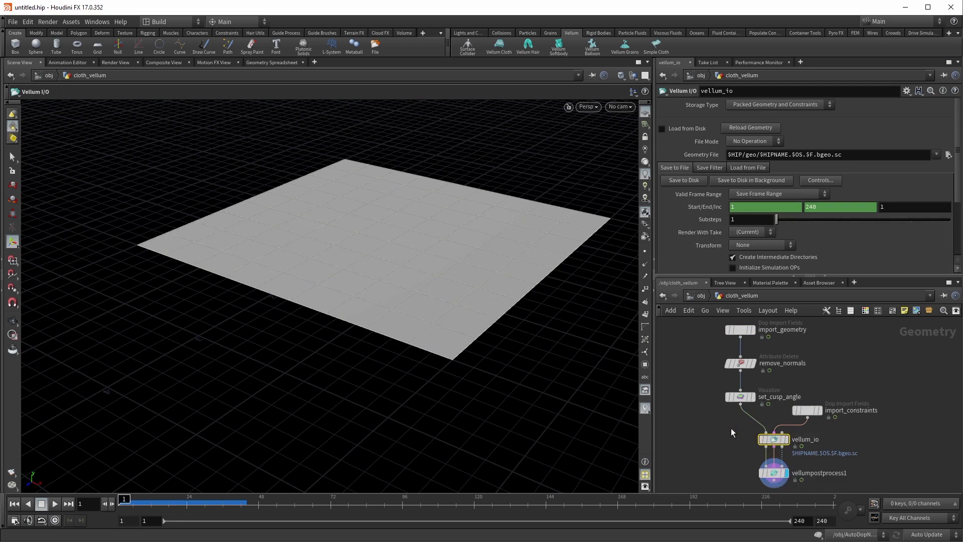
{"action": "middle_click_drag", "start_coordinate": [717, 432], "coordinate": [716, 389]}
{"action": "left_click_drag", "start_coordinate": [718, 420], "coordinate": [808, 454]}
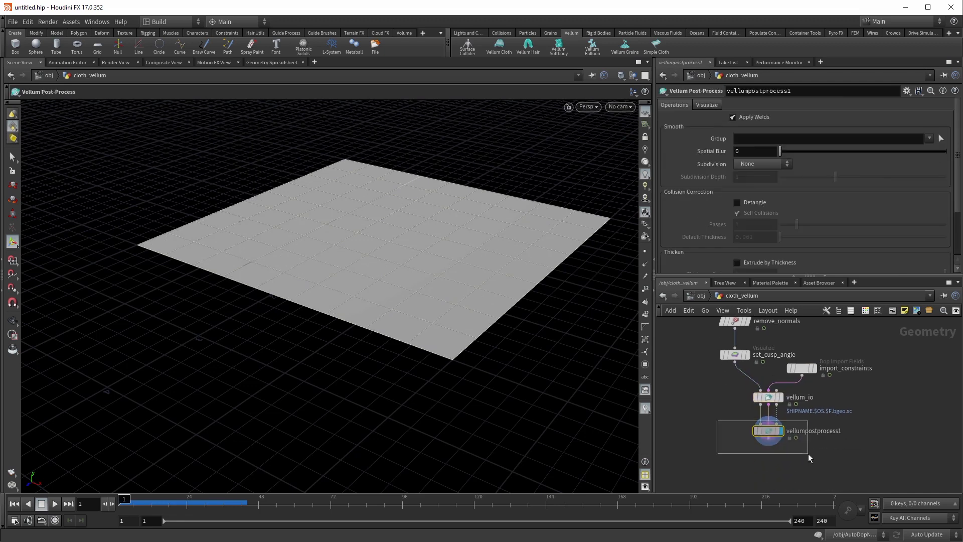
{"action": "left_click", "coordinate": [723, 415]}
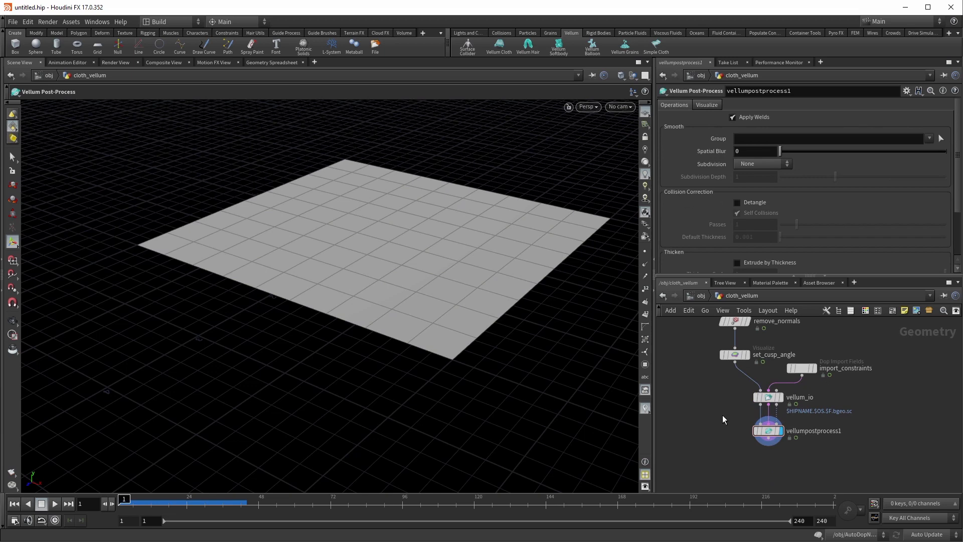
Open the grid_object1 network, move the GEO null clear of the CON branch, and select the cloth_constraints node
{"action": "key", "text": "u"}
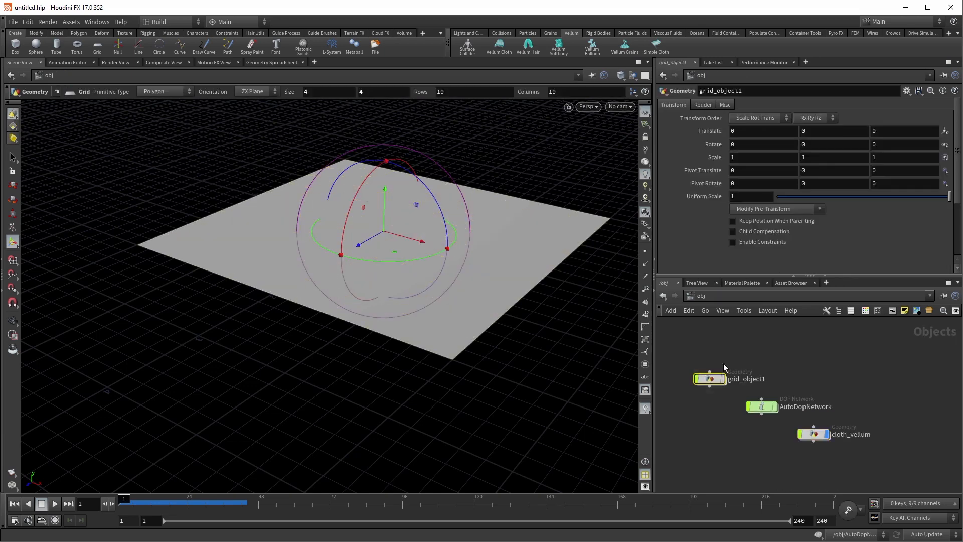
{"action": "key", "text": "Return"}
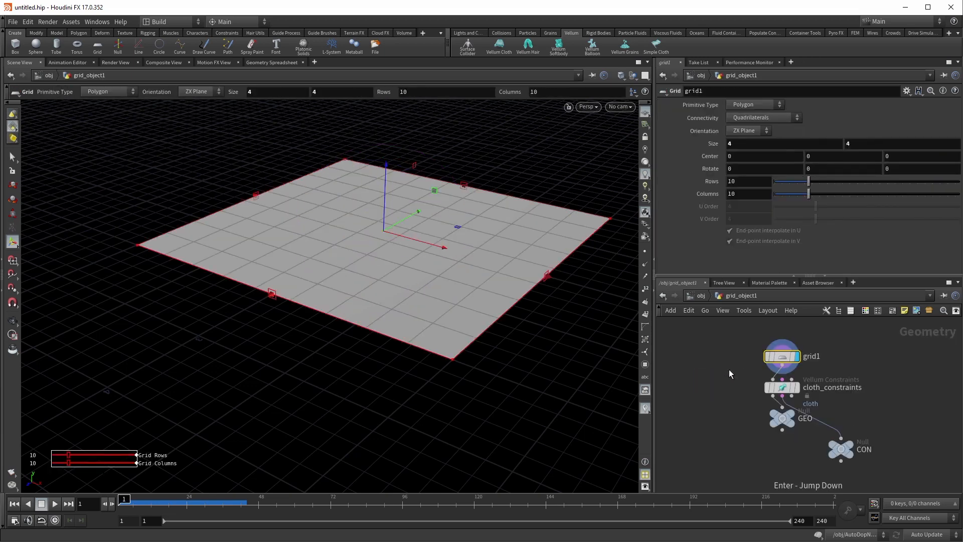
{"action": "left_click_drag", "start_coordinate": [774, 414], "coordinate": [736, 440]}
{"action": "left_click_drag", "start_coordinate": [727, 385], "coordinate": [815, 415]}
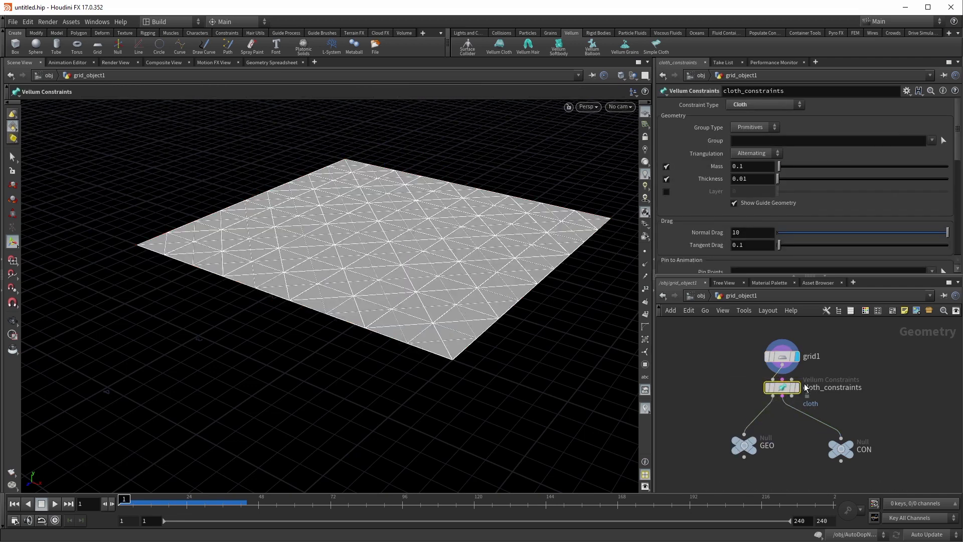
{"action": "scroll", "coordinate": [765, 393], "scroll_direction": "up", "scroll_amount": 2}
{"action": "mouse_move", "coordinate": [787, 401]}
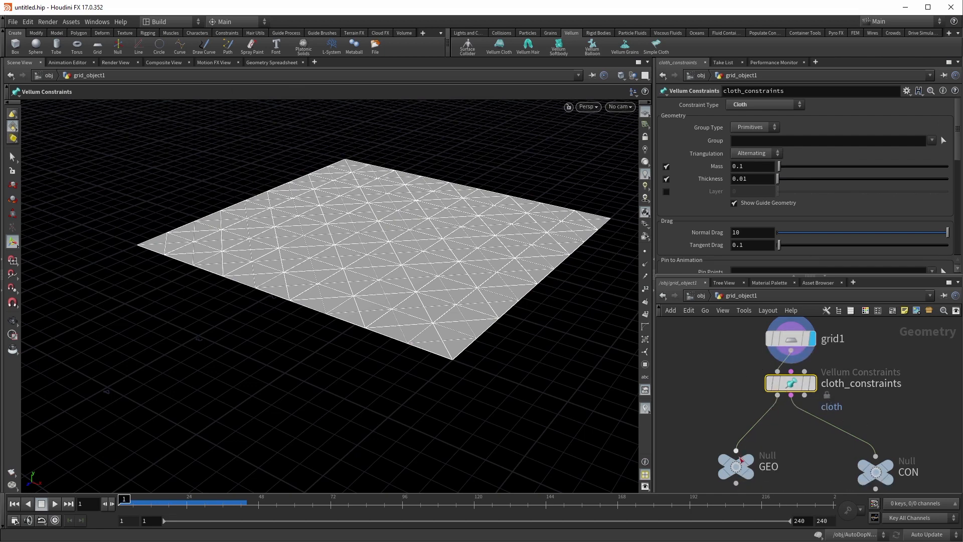
Display the geometry of the GEO null, followed by the constraint geometry of the CON null
{"action": "left_click_drag", "start_coordinate": [693, 430], "coordinate": [757, 478]}
{"action": "middle_click_drag", "start_coordinate": [752, 452], "coordinate": [739, 394]}
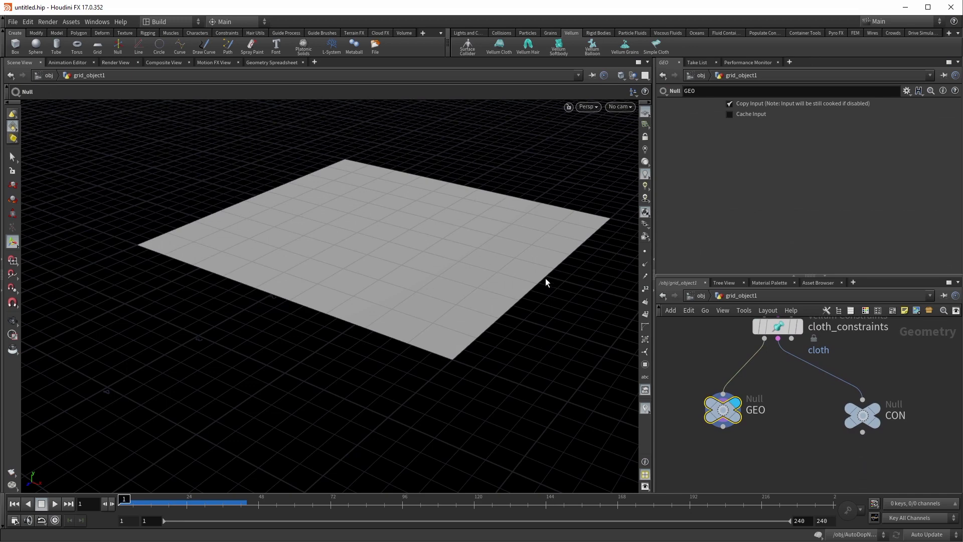
{"action": "left_click", "coordinate": [874, 415]}
{"action": "left_click", "coordinate": [845, 432]}
{"action": "middle_click_drag", "start_coordinate": [805, 421], "coordinate": [788, 438]}
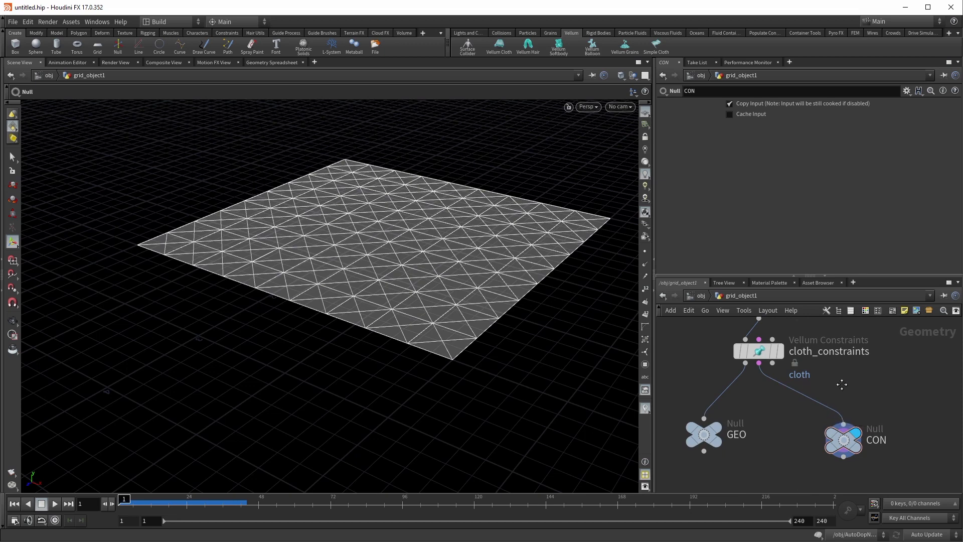
{"action": "middle_click_drag", "start_coordinate": [840, 379], "coordinate": [823, 369]}
{"action": "left_click_drag", "start_coordinate": [851, 379], "coordinate": [817, 449]}
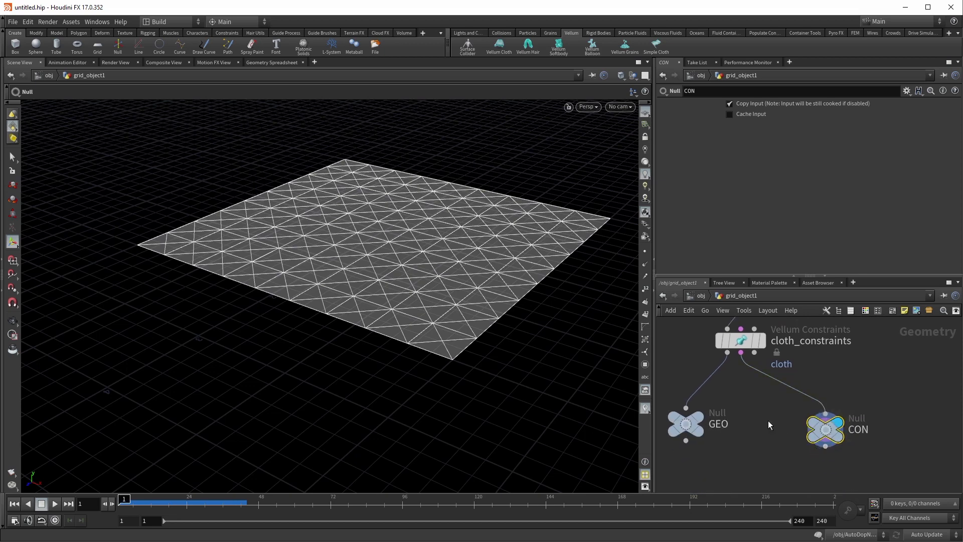
{"action": "mouse_move", "coordinate": [766, 409]}
{"action": "middle_mouse_down"}
{"action": "mouse_move", "coordinate": [763, 417]}
{"action": "mouse_move", "coordinate": [763, 405]}
{"action": "middle_mouse_up"}
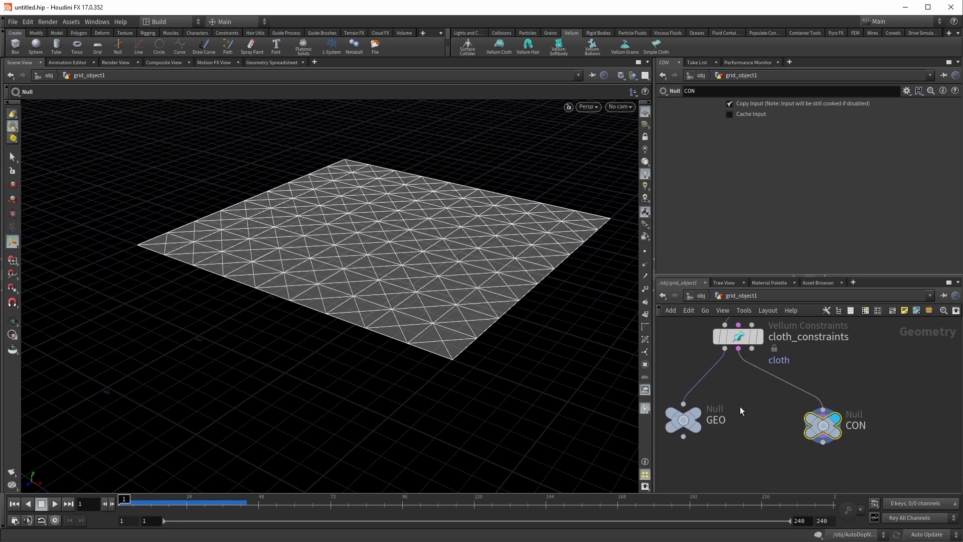
{"action": "middle_click_drag", "start_coordinate": [736, 384], "coordinate": [742, 411]}
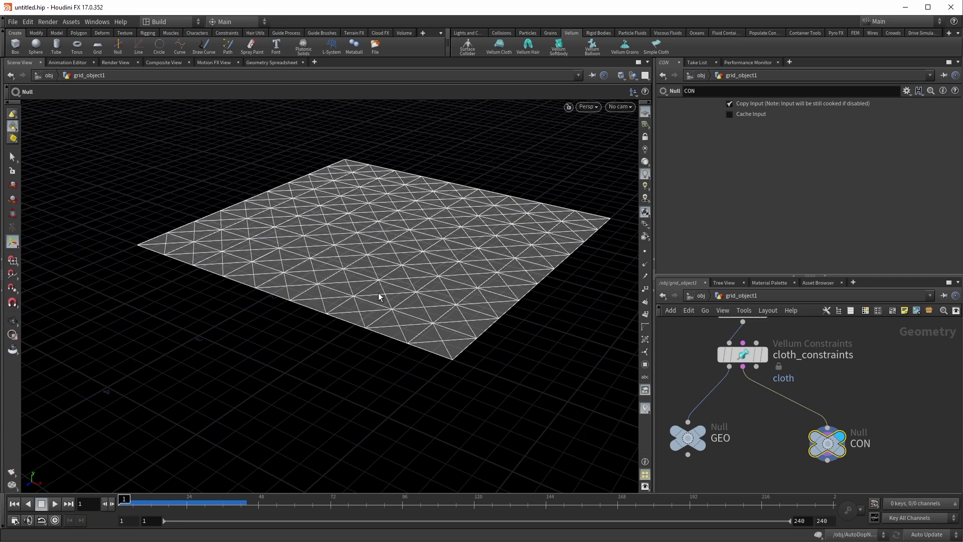
Examine the CON null's primitive attributes for stretch and bend constraints in the Geometry Spreadsheet and return to the Scene View
{"action": "left_click", "coordinate": [251, 64]}
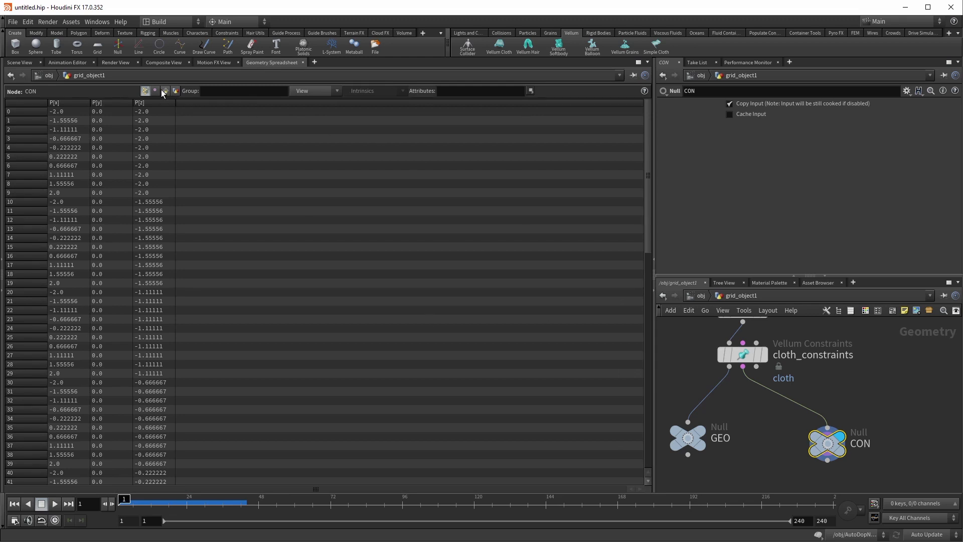
{"action": "left_click", "coordinate": [165, 91]}
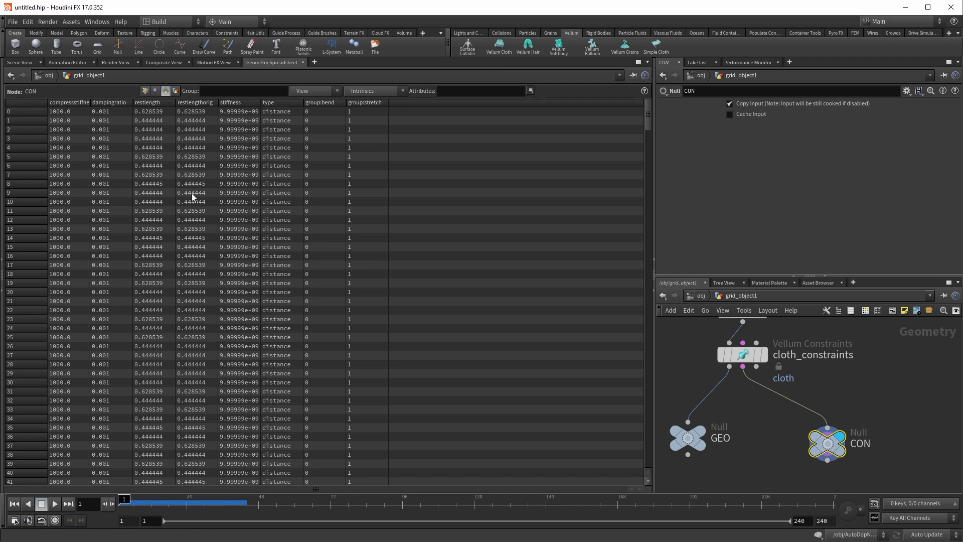
{"action": "left_click_drag", "start_coordinate": [648, 117], "coordinate": [634, 350]}
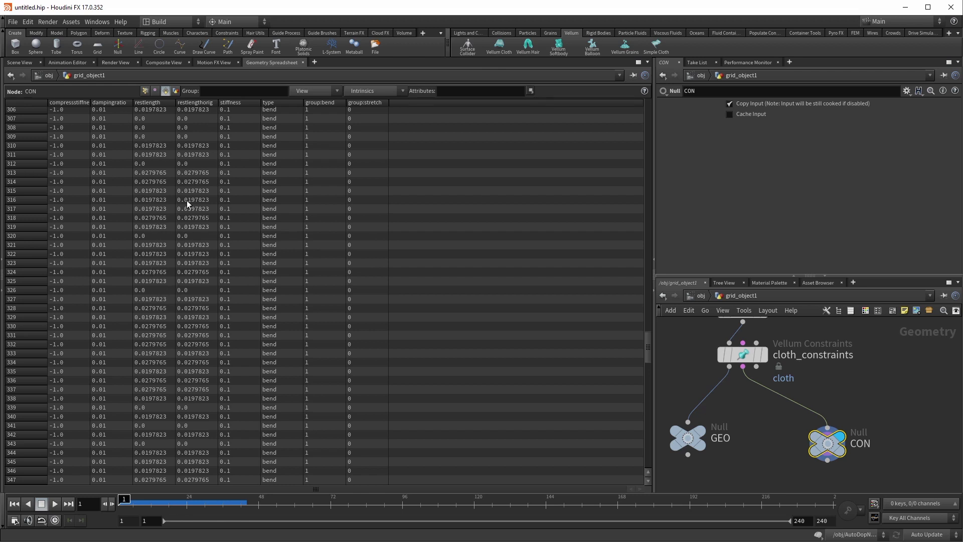
{"action": "left_click", "coordinate": [20, 62]}
{"action": "left_click_drag", "start_coordinate": [450, 185], "coordinate": [451, 296], "text": "alt"}
Return to the object level and select the AutoDopNetwork node
{"action": "left_click", "coordinate": [766, 406]}
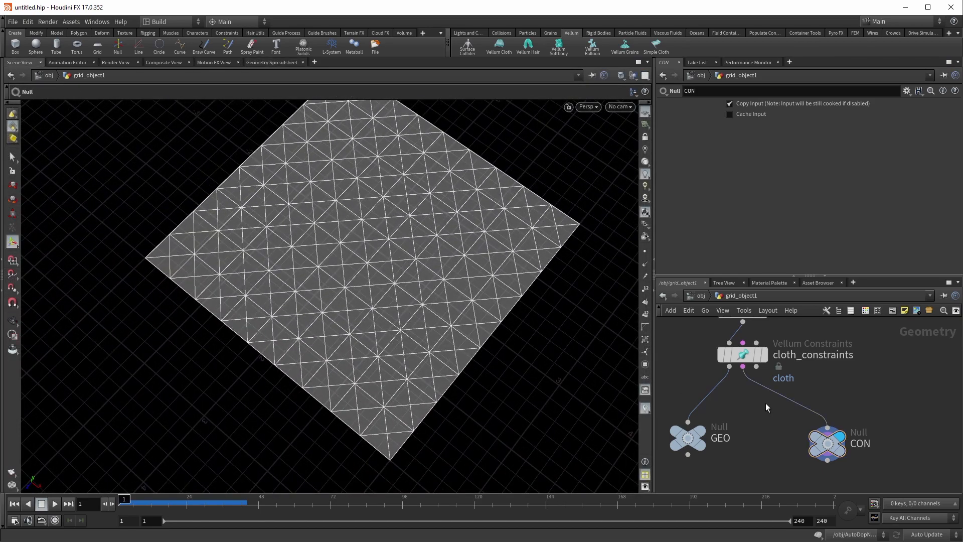
{"action": "key", "text": "u"}
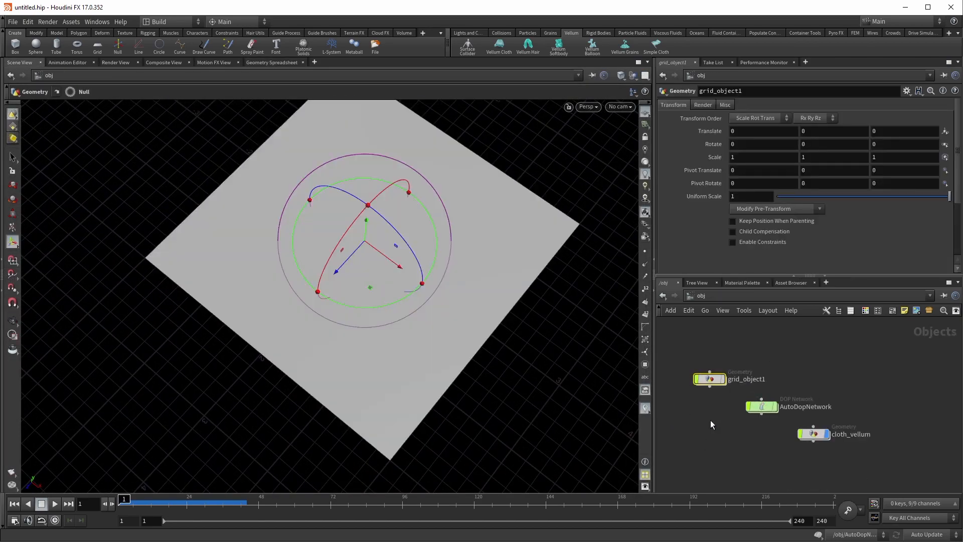
{"action": "left_click", "coordinate": [763, 405]}
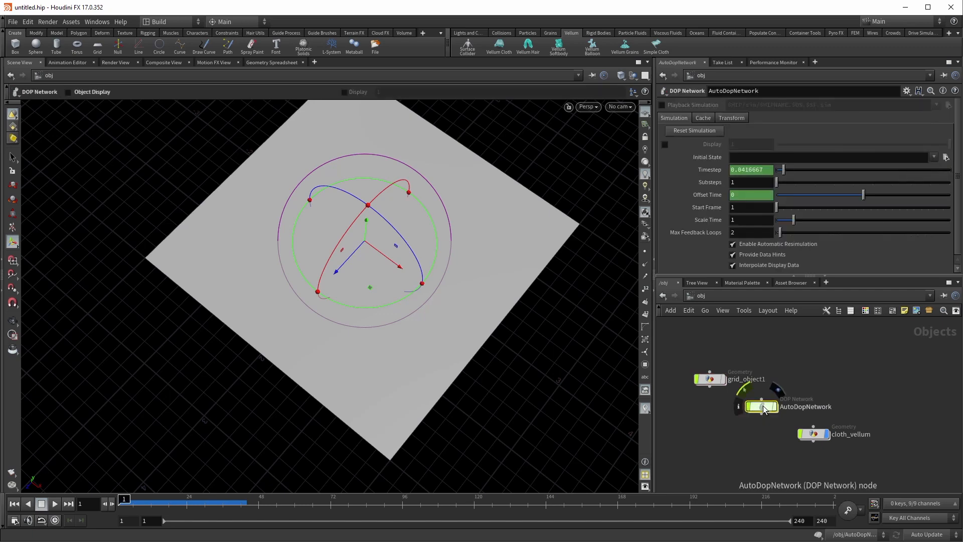
Open the AutoDopNetwork and inspect the parameters of the vellumobject1 and vellumsolver1 nodes
{"action": "double_click", "coordinate": [763, 408]}
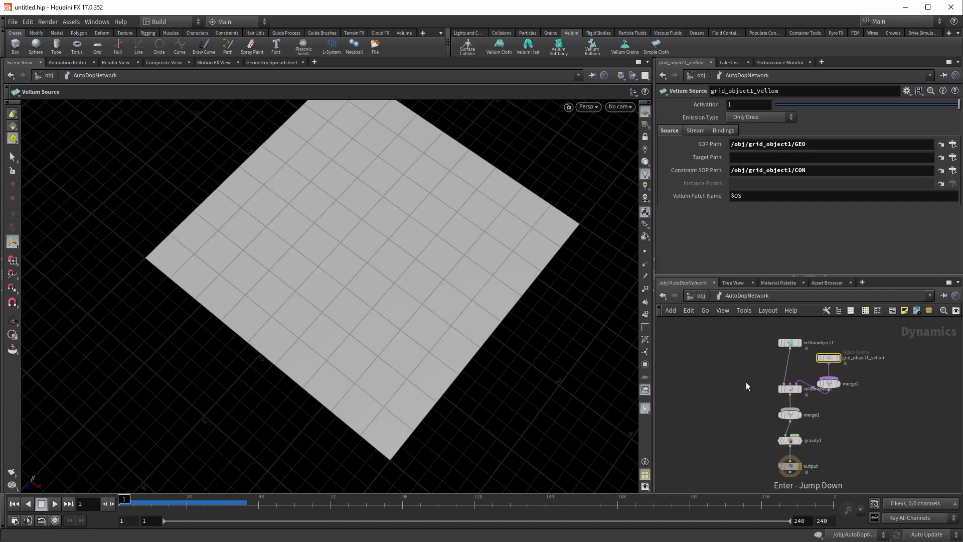
{"action": "middle_click_drag", "start_coordinate": [746, 381], "coordinate": [700, 378]}
{"action": "scroll", "coordinate": [702, 376], "scroll_direction": "up", "scroll_amount": 2}
{"action": "left_click", "coordinate": [762, 323]}
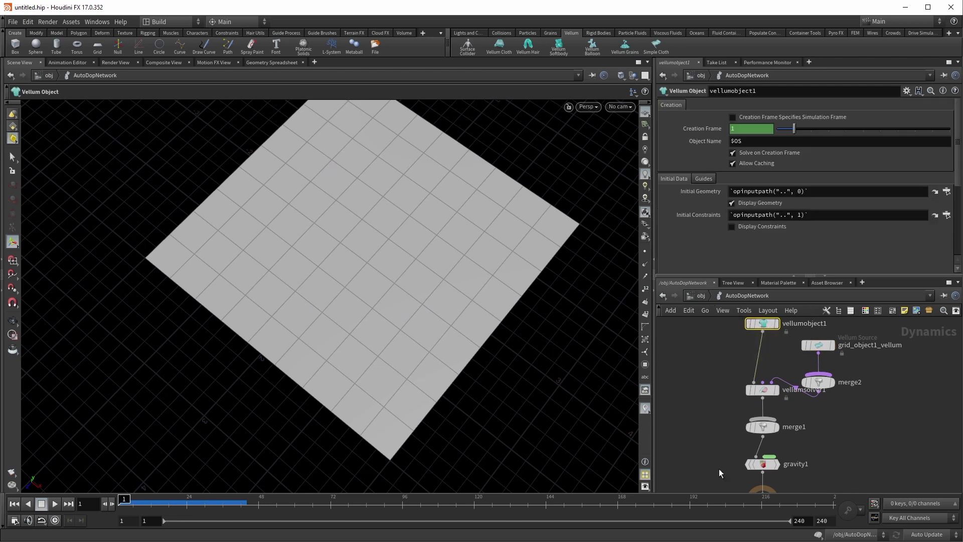
{"action": "middle_click_drag", "start_coordinate": [707, 390], "coordinate": [689, 407]}
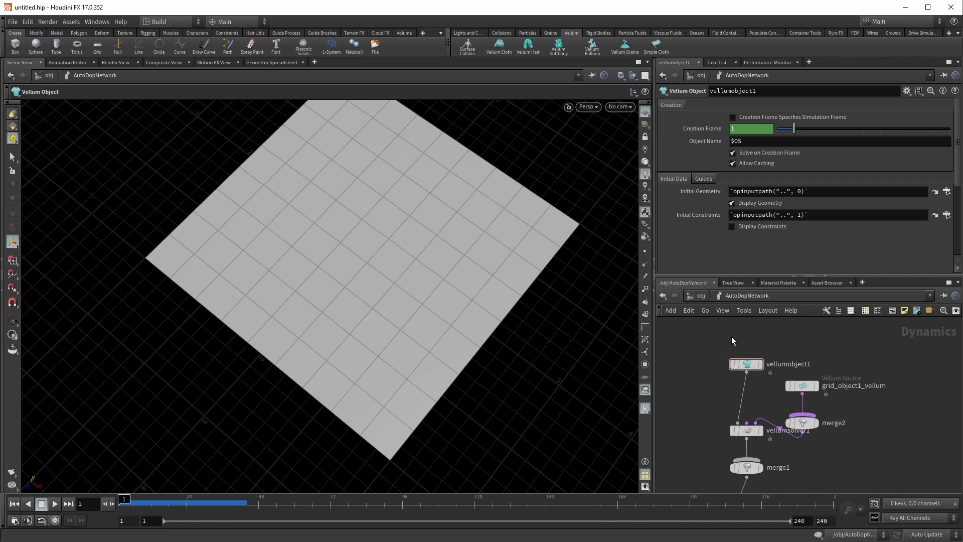
{"action": "left_click", "coordinate": [747, 364]}
{"action": "mouse_move", "coordinate": [724, 406]}
{"action": "middle_mouse_down"}
{"action": "mouse_move", "coordinate": [712, 361]}
{"action": "mouse_move", "coordinate": [706, 402]}
{"action": "middle_mouse_up"}
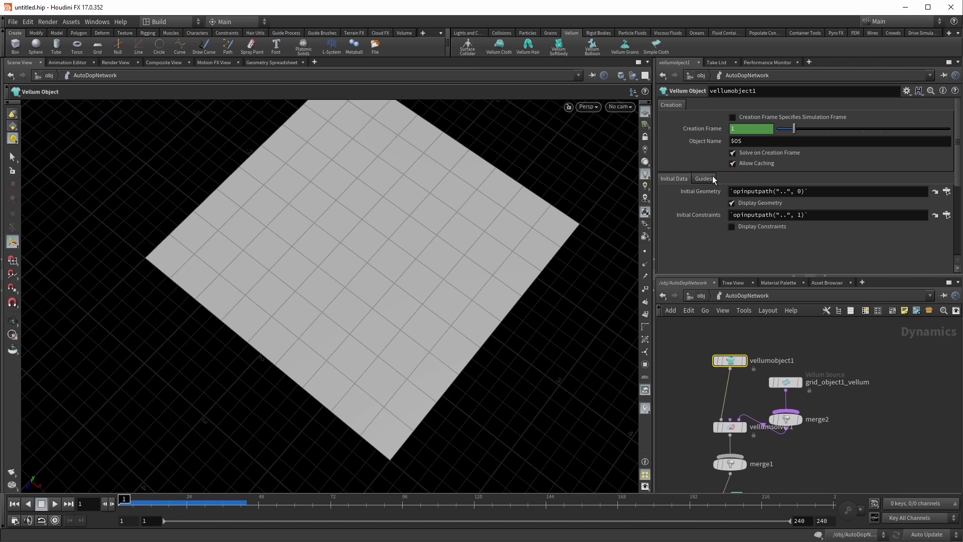
{"action": "left_click_drag", "start_coordinate": [736, 444], "coordinate": [736, 442]}
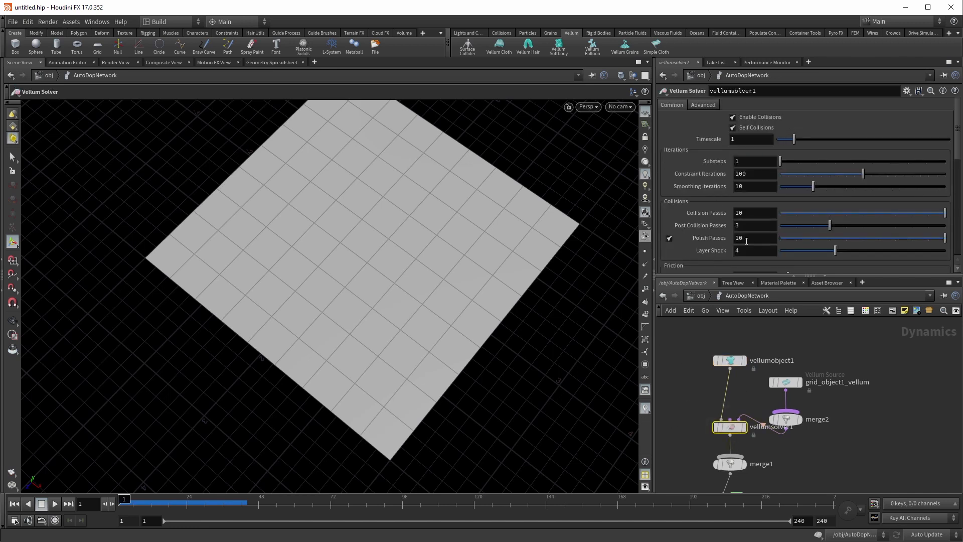
Spread vellumobject1, grid_object1_vellum and merge2 apart above vellumsolver1, and select the grid_object1_vellum source node
{"action": "left_click_drag", "start_coordinate": [727, 358], "coordinate": [698, 362]}
{"action": "left_click_drag", "start_coordinate": [790, 387], "coordinate": [790, 348]}
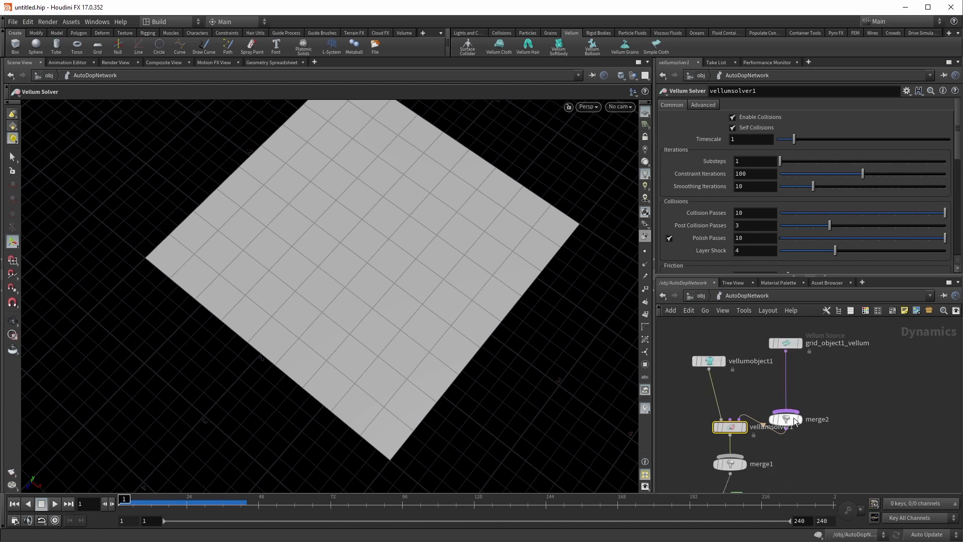
{"action": "left_click_drag", "start_coordinate": [795, 420], "coordinate": [790, 410]}
{"action": "left_click", "coordinate": [861, 339]}
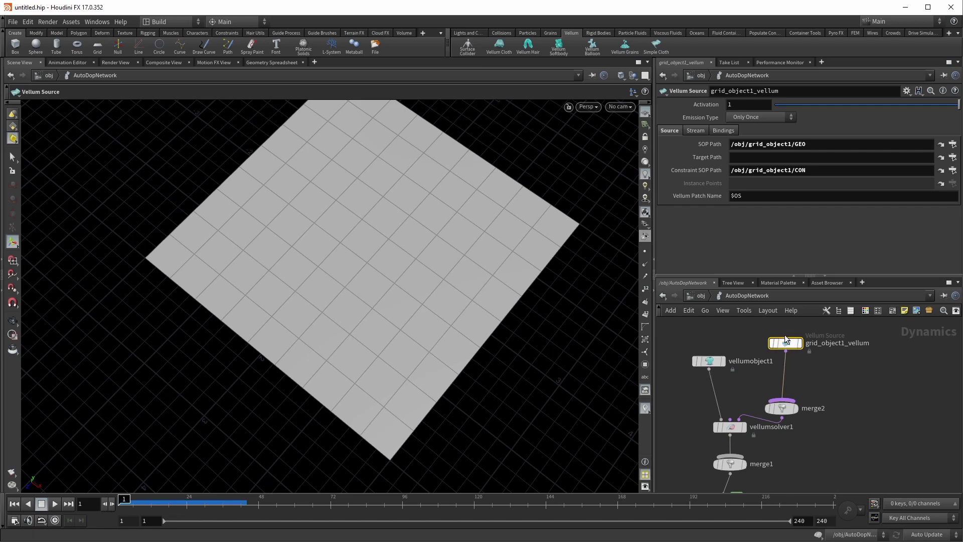
{"action": "middle_click_drag", "start_coordinate": [697, 432], "coordinate": [693, 385]}
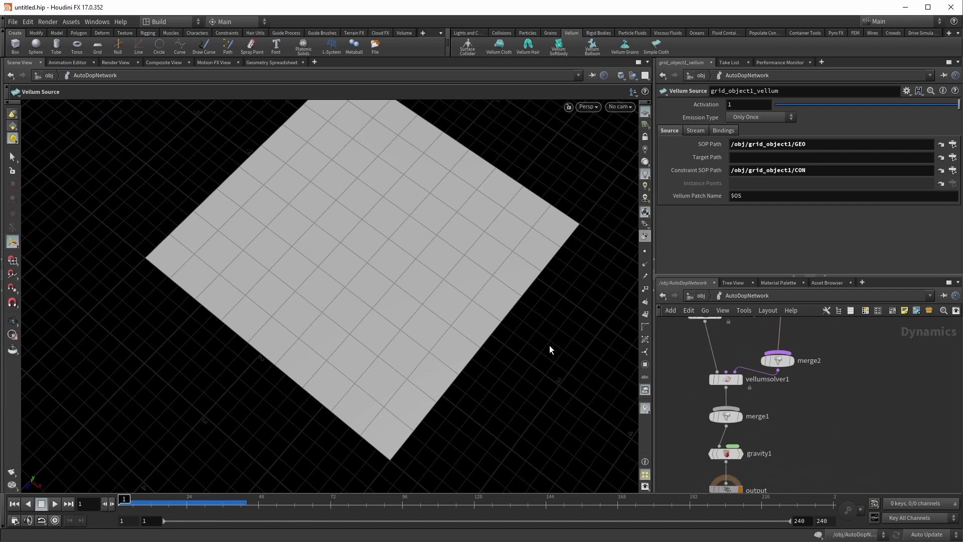
Play the cloth simulation in the viewport and rewind it to the first frame
{"action": "right_click_drag", "start_coordinate": [549, 345], "coordinate": [456, 279], "text": "alt"}
{"action": "left_click_drag", "start_coordinate": [456, 280], "coordinate": [412, 294], "text": "alt"}
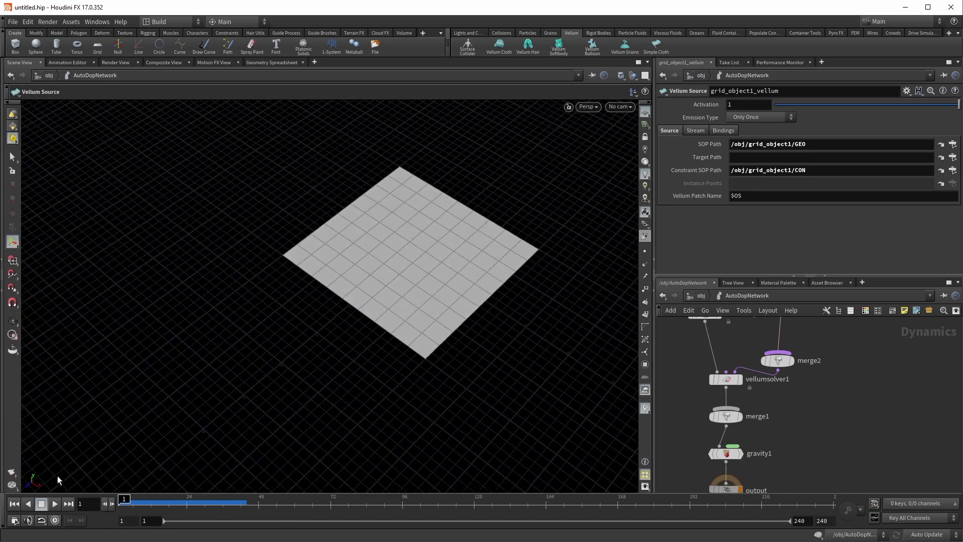
{"action": "left_click", "coordinate": [54, 503]}
{"action": "left_click", "coordinate": [14, 504]}
{"action": "left_click_drag", "start_coordinate": [375, 382], "coordinate": [354, 369], "text": "alt"}
{"action": "middle_click_drag", "start_coordinate": [834, 418], "coordinate": [829, 493]}
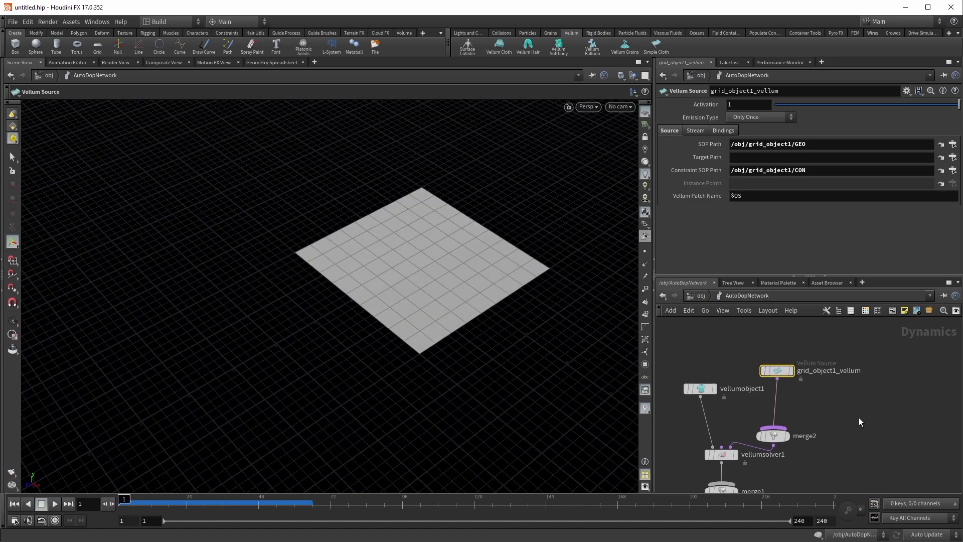
Open the grid_object1 network and set the grid1 node to 40 rows and 40 columns
{"action": "key", "text": "u"}
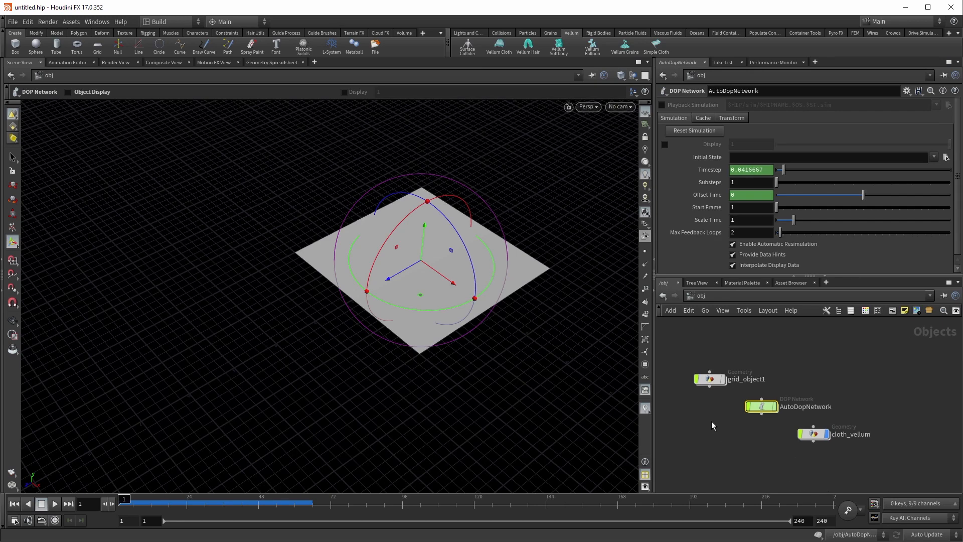
{"action": "left_click", "coordinate": [710, 379]}
{"action": "key", "text": "Return"}
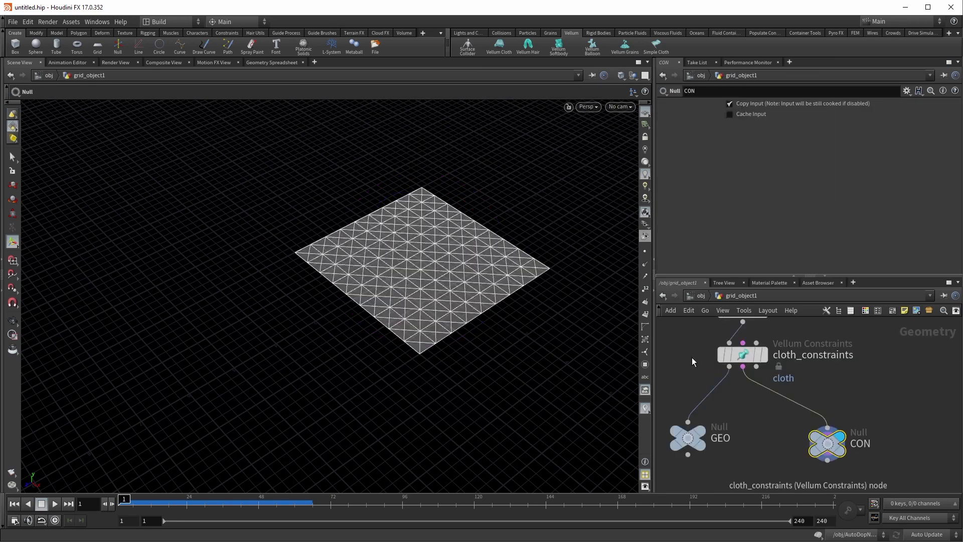
{"action": "middle_click_drag", "start_coordinate": [691, 357], "coordinate": [685, 418]}
{"action": "left_click", "coordinate": [724, 396]}
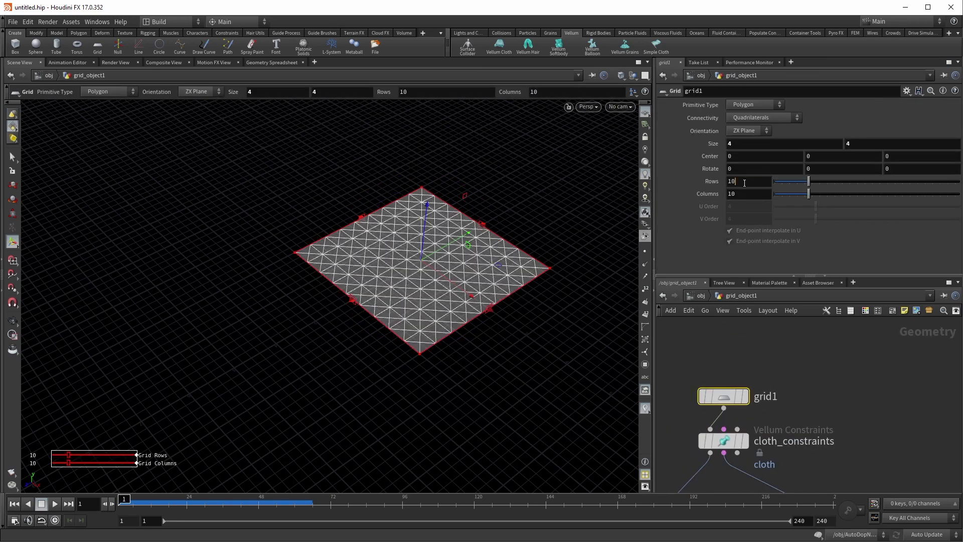
{"action": "left_click", "coordinate": [744, 183]}
{"action": "type", "text": "49"}
{"action": "key", "text": "Return"}
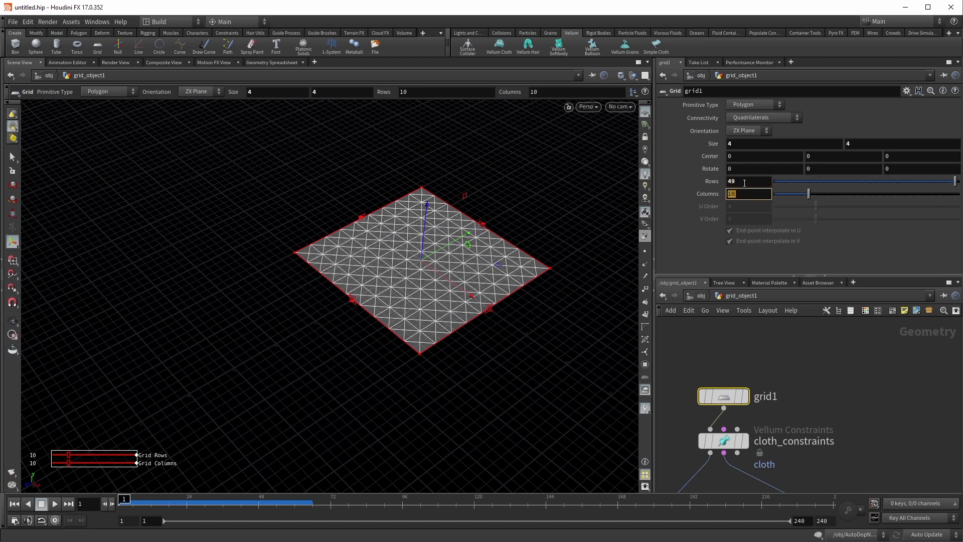
{"action": "type", "text": "40"}
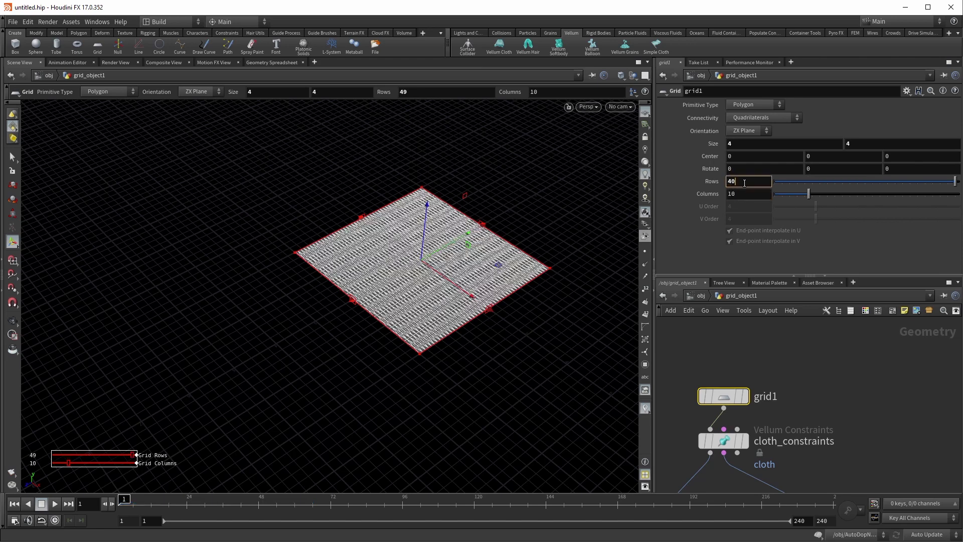
{"action": "key", "text": "Tab"}
{"action": "type", "text": "40"}
{"action": "key", "text": "Return"}
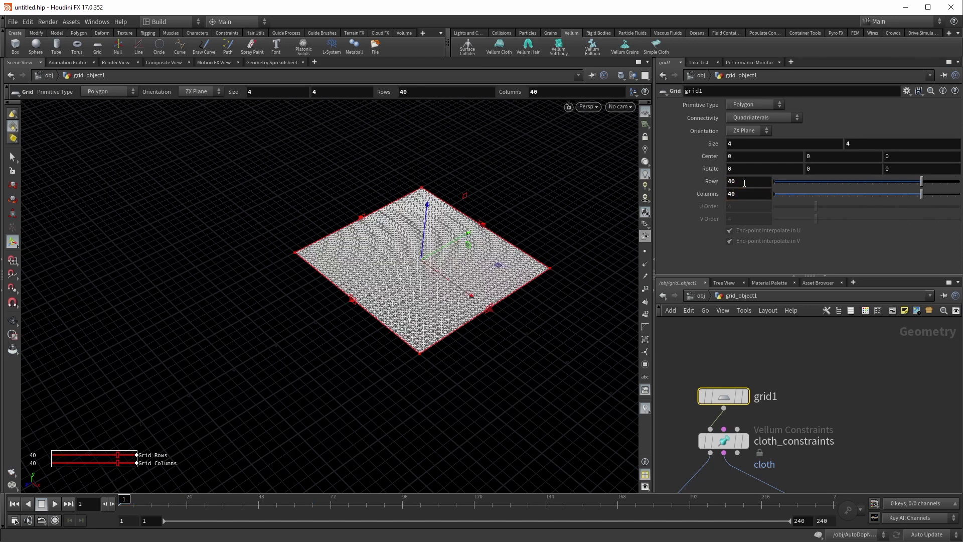
Examine the constraint geometry of the denser grid up close in the viewport
{"action": "middle_click_drag", "start_coordinate": [811, 393], "coordinate": [816, 355]}
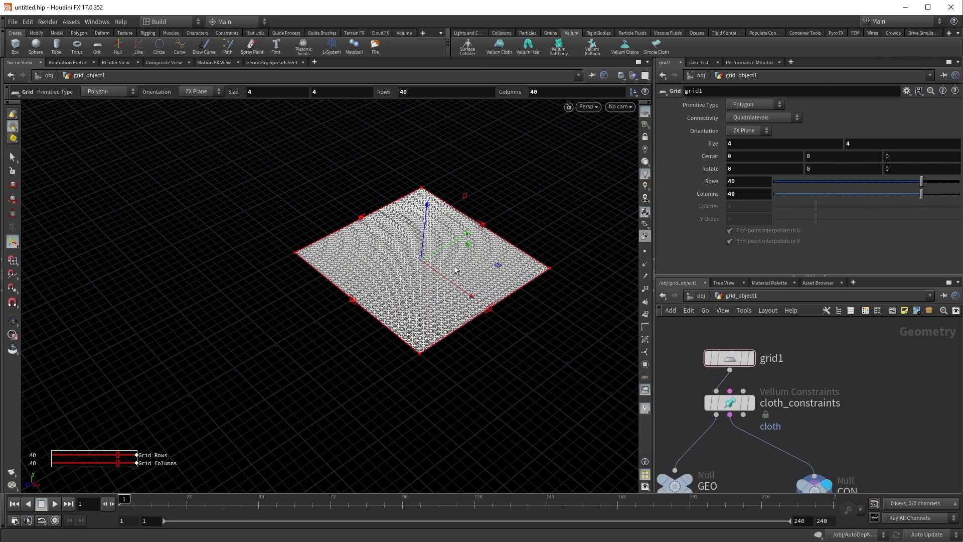
{"action": "key", "text": "Escape"}
{"action": "right_click_drag", "start_coordinate": [282, 296], "coordinate": [406, 232]}
{"action": "middle_click_drag", "start_coordinate": [450, 252], "coordinate": [362, 245]}
{"action": "right_click_drag", "start_coordinate": [362, 245], "coordinate": [464, 217]}
{"action": "middle_click_drag", "start_coordinate": [477, 219], "coordinate": [443, 236]}
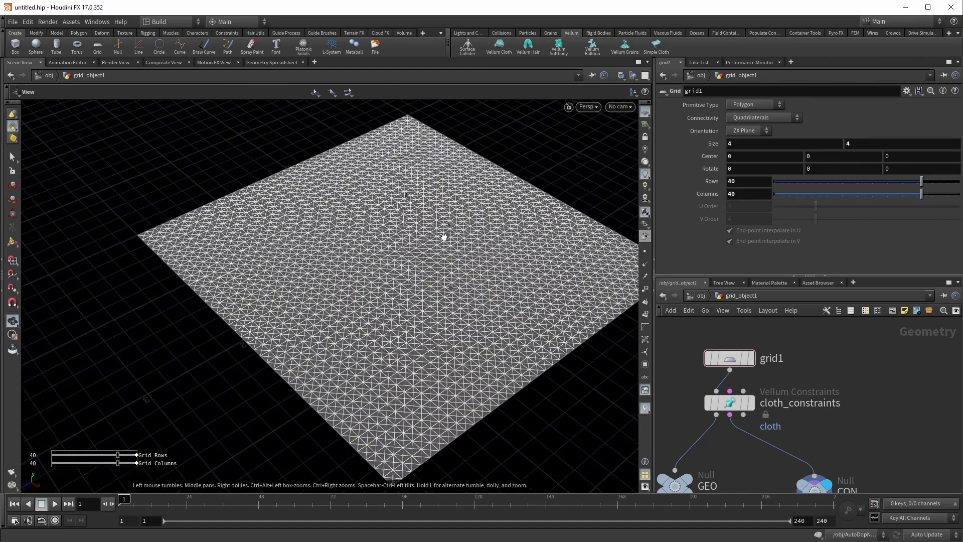
{"action": "right_click_drag", "start_coordinate": [443, 237], "coordinate": [412, 261]}
{"action": "middle_click_drag", "start_coordinate": [829, 427], "coordinate": [832, 393]}
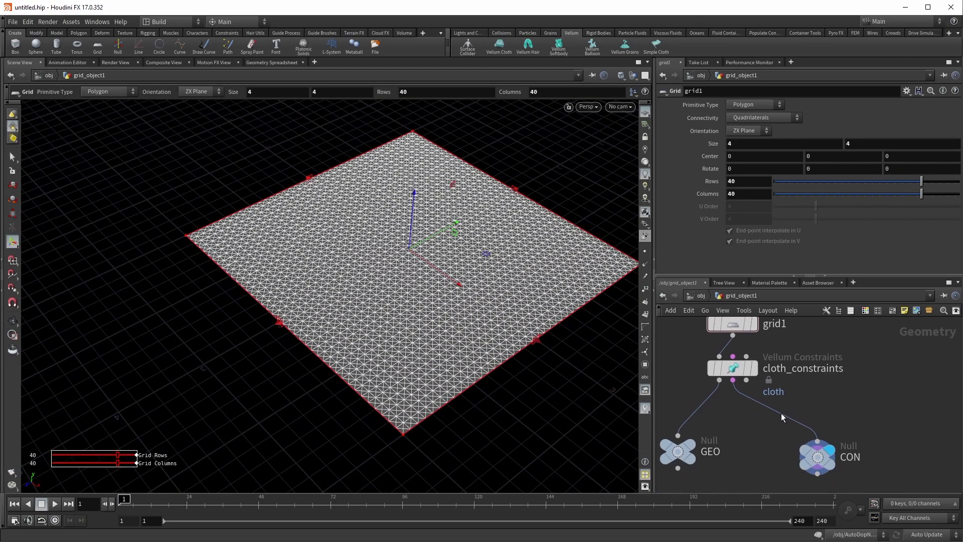
{"action": "left_click", "coordinate": [735, 370]}
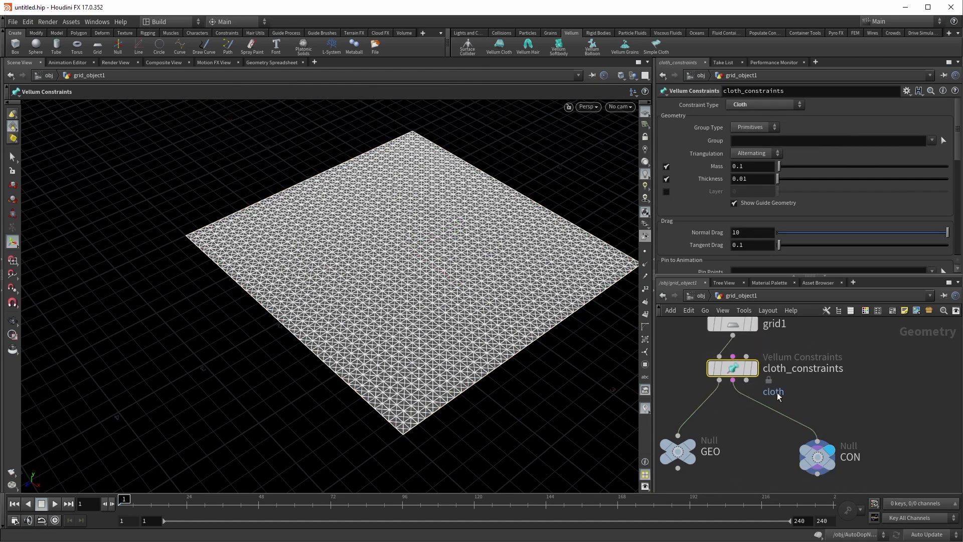
{"action": "scroll", "coordinate": [758, 233], "scroll_direction": "down", "scroll_amount": 2}
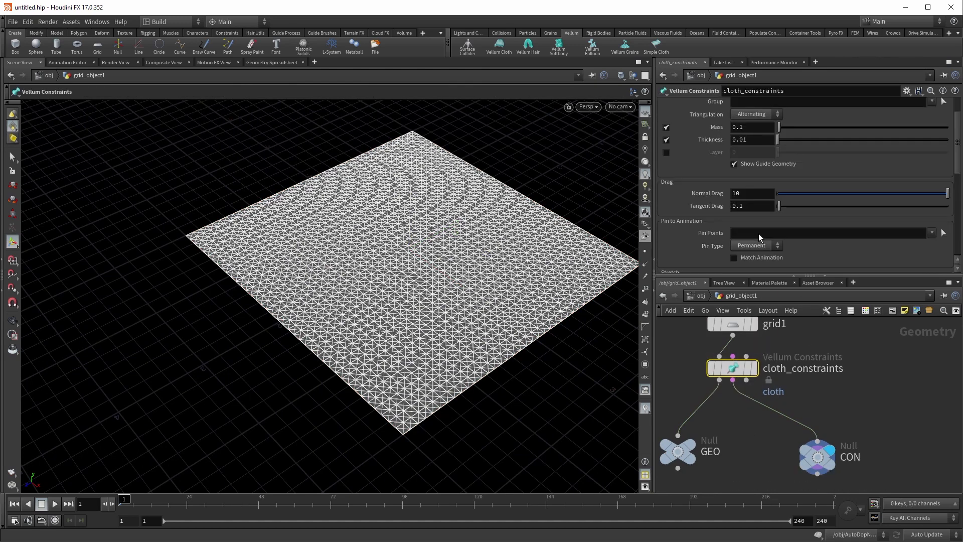
{"action": "left_click", "coordinate": [943, 234]}
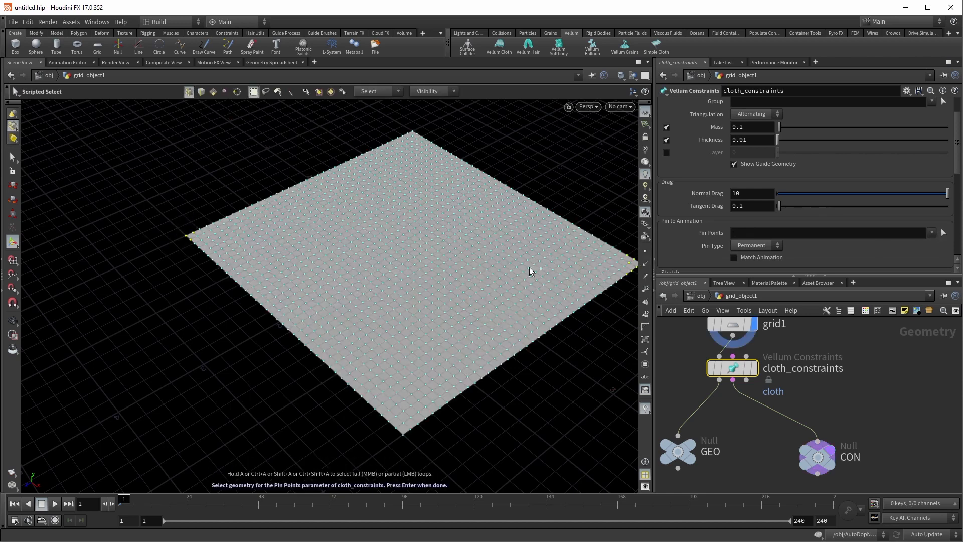
{"action": "key", "text": "Return"}
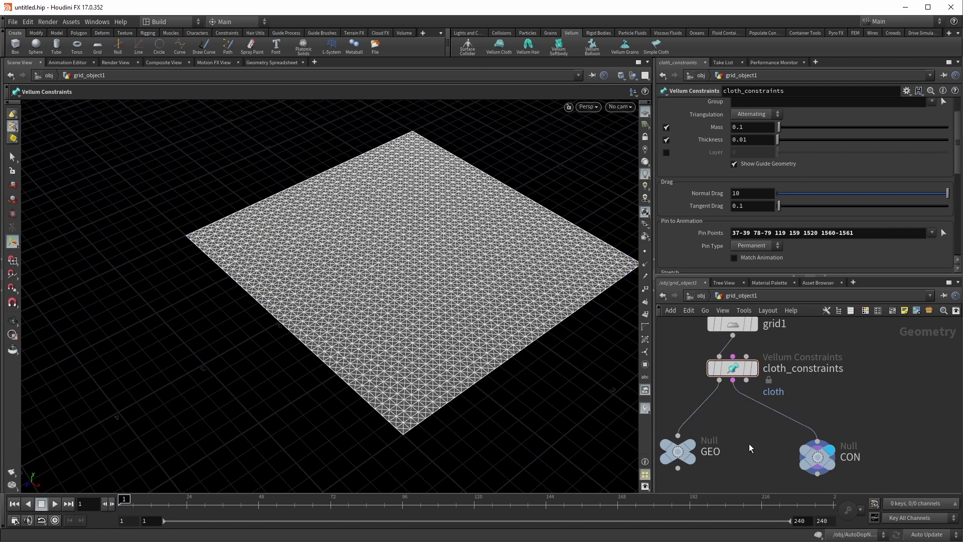
Return to the object level, play the simulation of the corner-pinned cloth, and rewind it to the first frame
{"action": "key", "text": "u"}
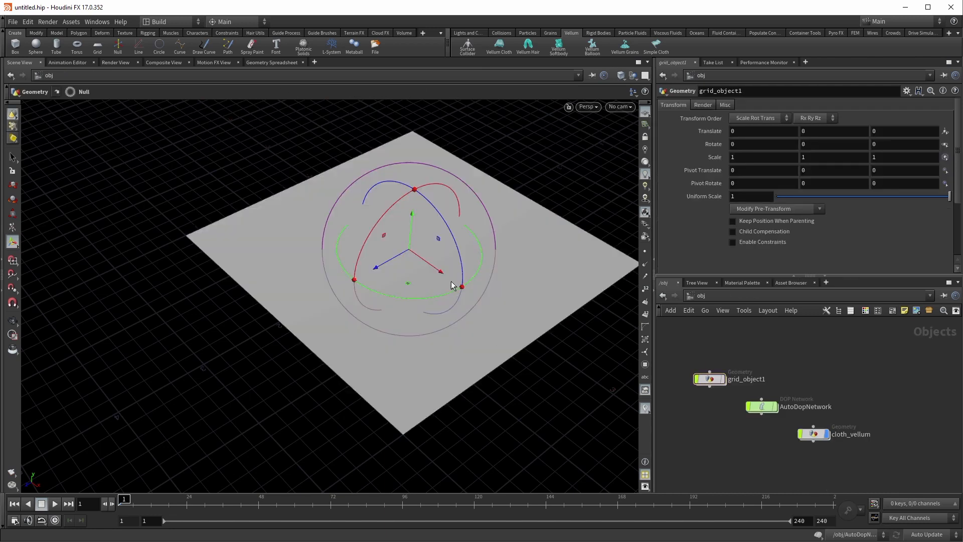
{"action": "left_click_drag", "start_coordinate": [451, 281], "coordinate": [468, 267]}
{"action": "key", "text": "Return"}
{"action": "left_click", "coordinate": [54, 504]}
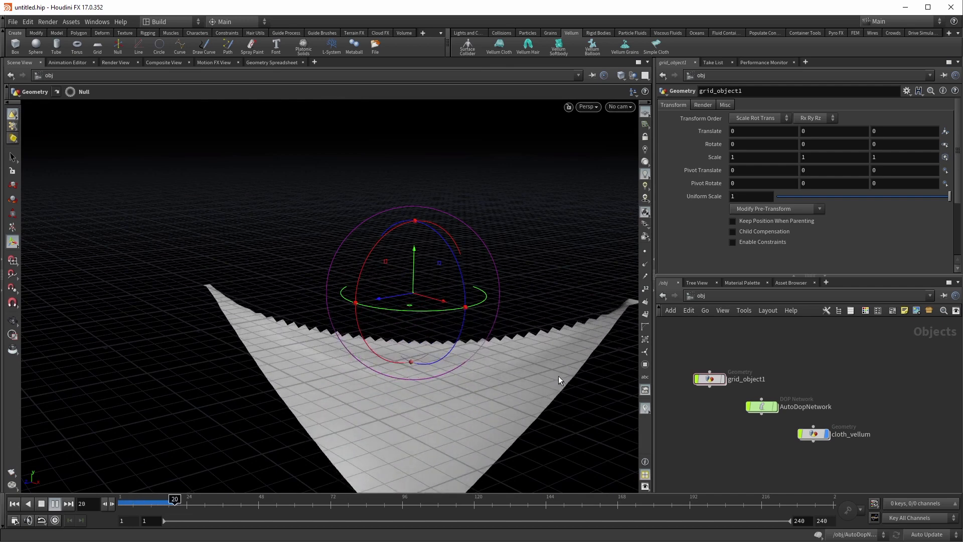
{"action": "key", "text": "Escape"}
{"action": "left_click_drag", "start_coordinate": [231, 350], "coordinate": [308, 323]}
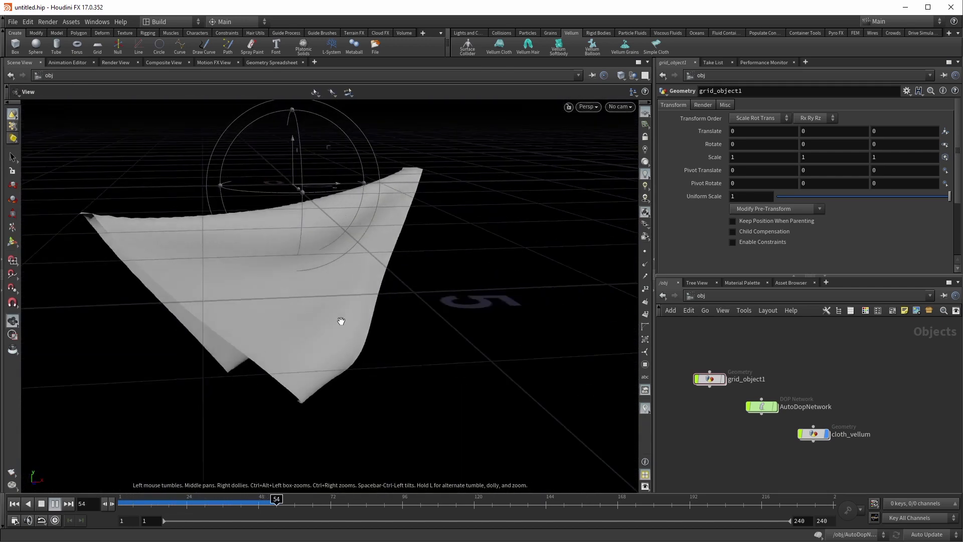
{"action": "key", "text": "Return"}
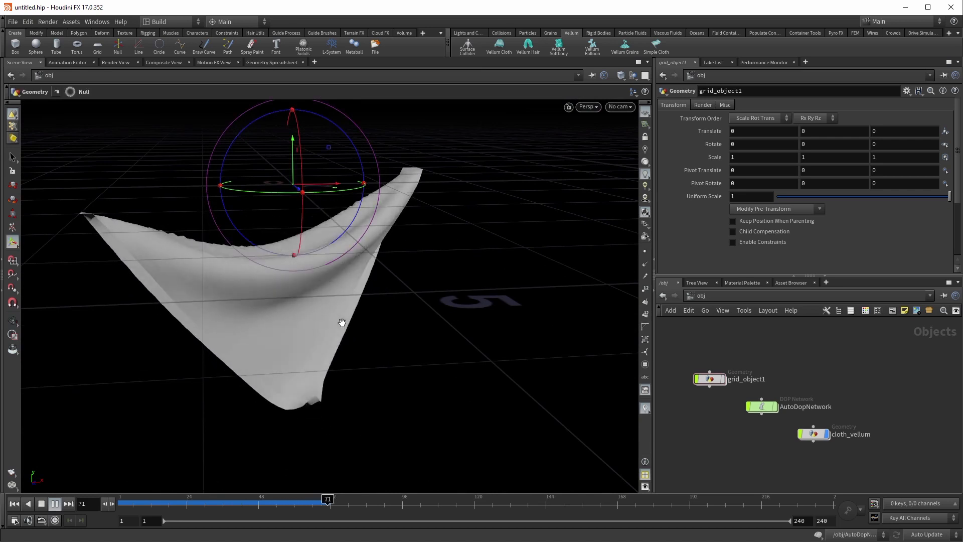
{"action": "left_click", "coordinate": [15, 504]}
Add a Draw Curve object to the scene without using any existing object as its input
{"action": "key", "text": "Escape"}
{"action": "left_click_drag", "start_coordinate": [417, 321], "coordinate": [388, 363]}
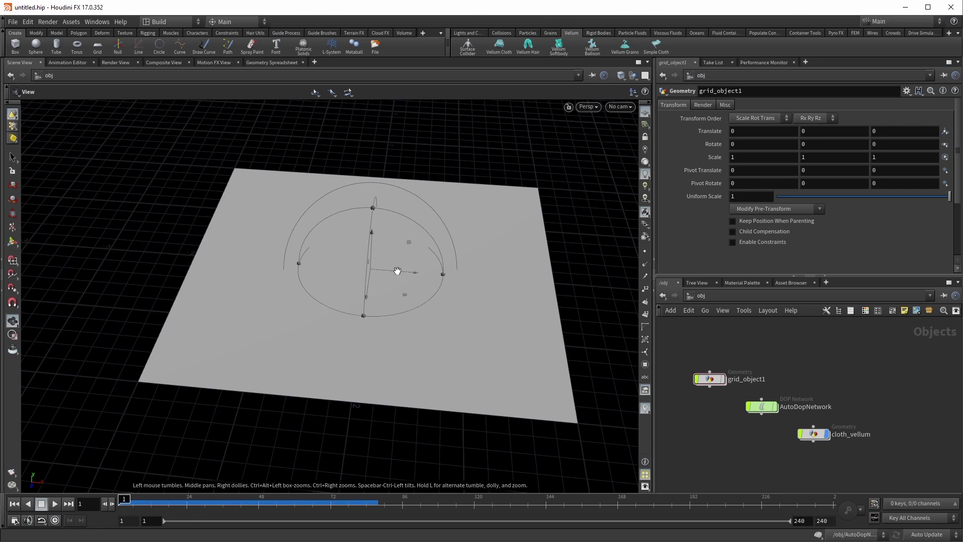
{"action": "key", "text": "r"}
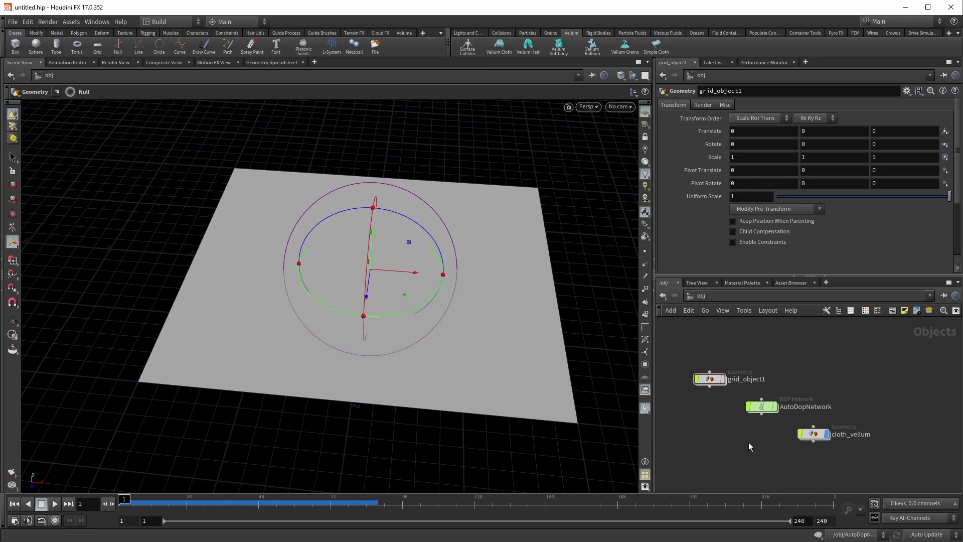
{"action": "key", "text": "Escape"}
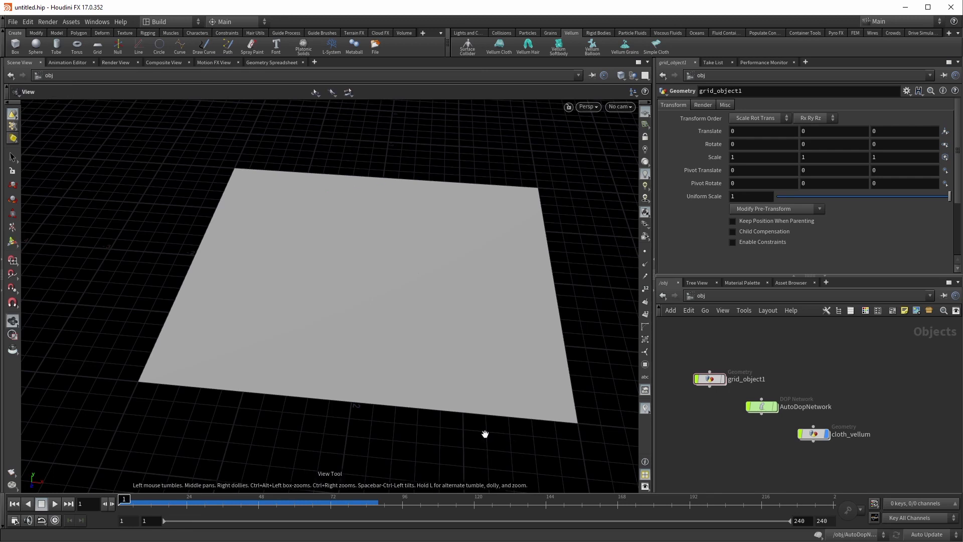
{"action": "key", "text": "Tab"}
{"action": "type", "text": "draw"}
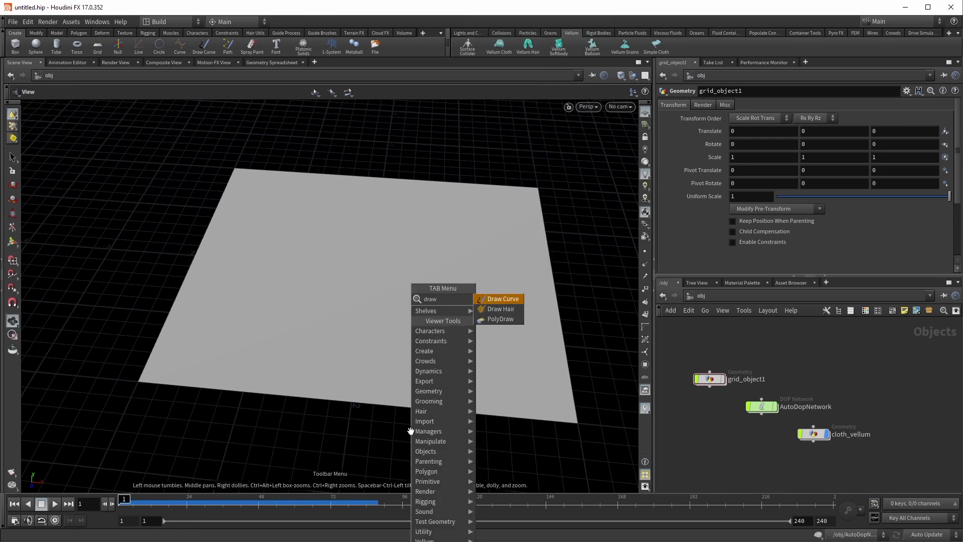
{"action": "type", "text": "c"}
{"action": "key", "text": "Return"}
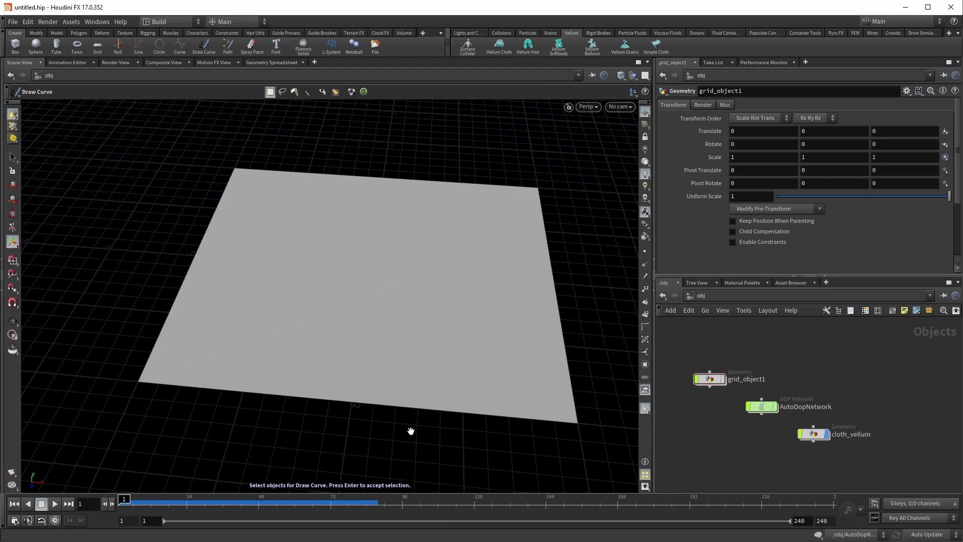
{"action": "key", "text": "Return"}
Set the Draw Curve stroke projection to ZX Plane
{"action": "right_click_drag", "start_coordinate": [407, 272], "coordinate": [352, 372]}
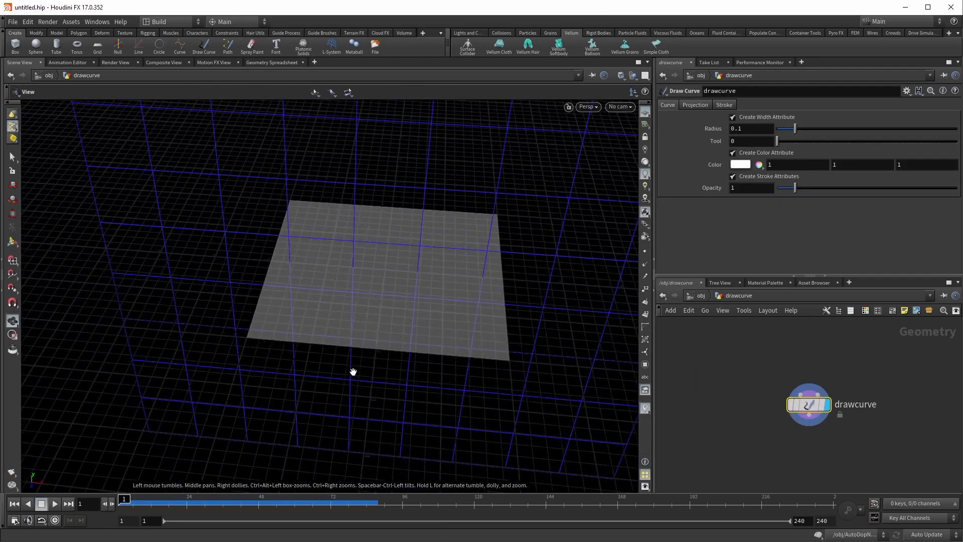
{"action": "mouse_move", "coordinate": [352, 371]}
{"action": "left_mouse_down"}
{"action": "mouse_move", "coordinate": [318, 277]}
{"action": "mouse_move", "coordinate": [318, 347]}
{"action": "mouse_move", "coordinate": [350, 347]}
{"action": "mouse_move", "coordinate": [340, 341]}
{"action": "left_mouse_up"}
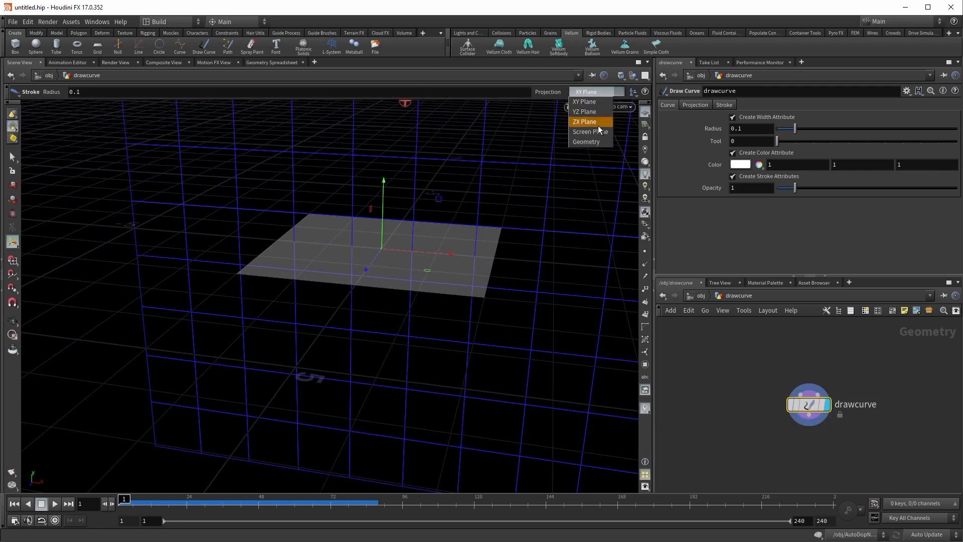
{"action": "left_click", "coordinate": [585, 122]}
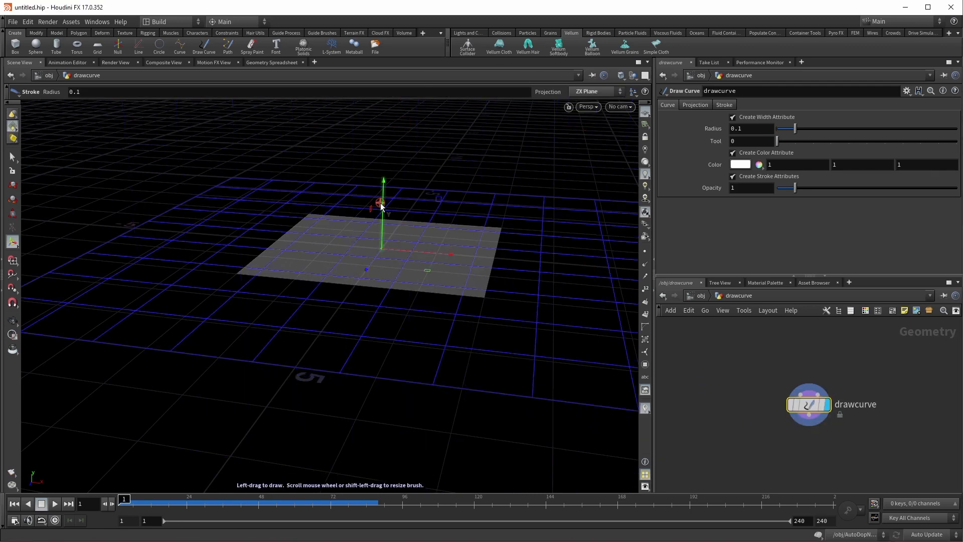
Draw three wavy freehand curves running diagonally across the cloth grid and extending past its edges
{"action": "left_click_drag", "start_coordinate": [386, 179], "coordinate": [380, 156]}
{"action": "mouse_move", "coordinate": [443, 202]}
{"action": "left_mouse_down", "text": "alt"}
{"action": "mouse_move", "coordinate": [475, 250]}
{"action": "mouse_move", "coordinate": [473, 286]}
{"action": "left_mouse_up", "text": "alt"}
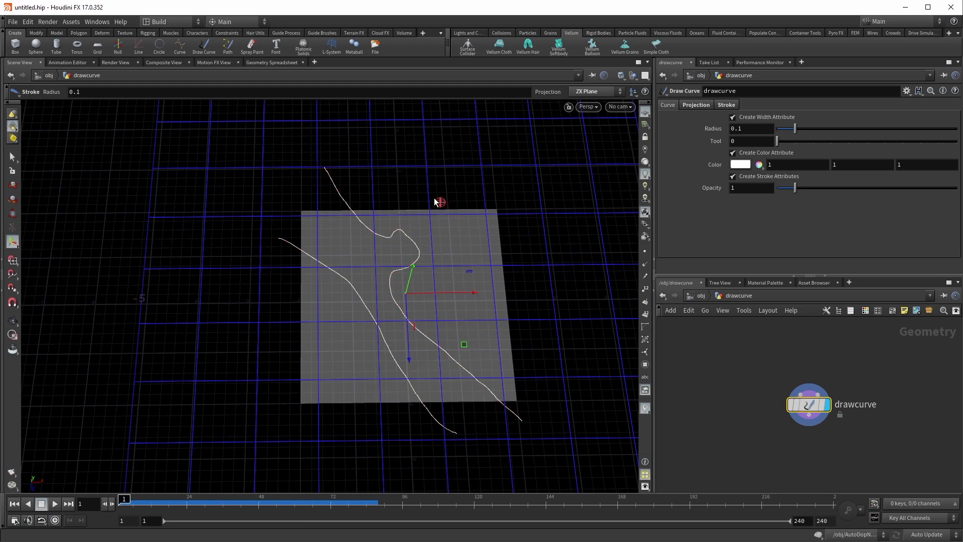
{"action": "left_click_drag", "start_coordinate": [561, 380], "coordinate": [562, 377]}
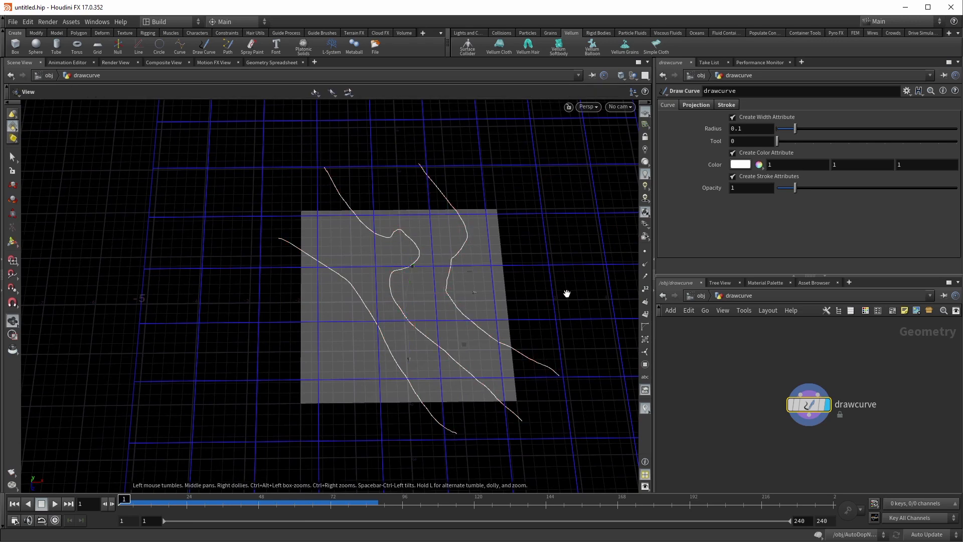
Examine the point spacing along the drawn curves up close and from several angles
{"action": "mouse_move", "coordinate": [565, 294]}
{"action": "left_mouse_down", "text": "alt"}
{"action": "mouse_move", "coordinate": [535, 217]}
{"action": "mouse_move", "coordinate": [555, 235]}
{"action": "left_mouse_up", "text": "alt"}
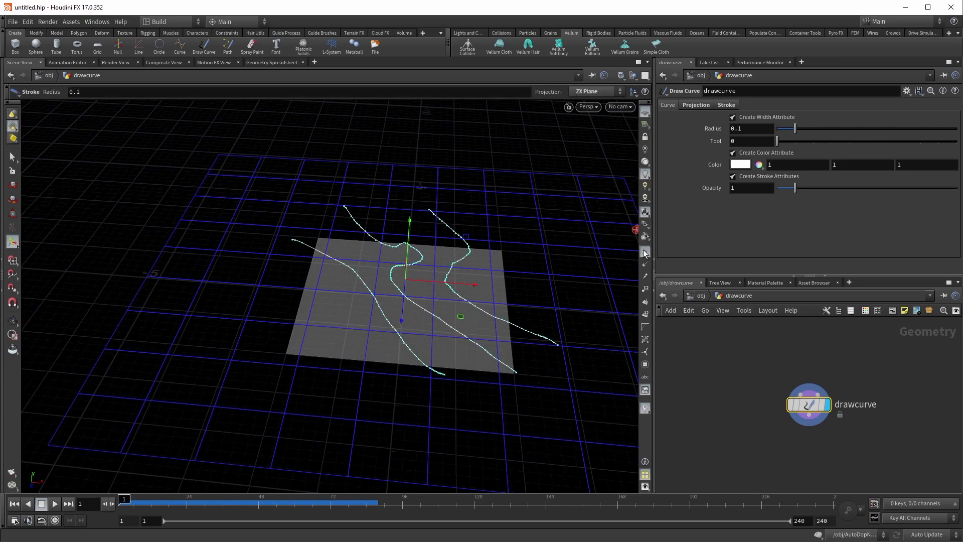
{"action": "right_click_drag", "start_coordinate": [344, 308], "coordinate": [489, 247], "text": "alt"}
{"action": "middle_click_drag", "start_coordinate": [488, 248], "coordinate": [336, 240], "text": "alt"}
{"action": "left_click_drag", "start_coordinate": [354, 228], "coordinate": [362, 269], "text": "alt"}
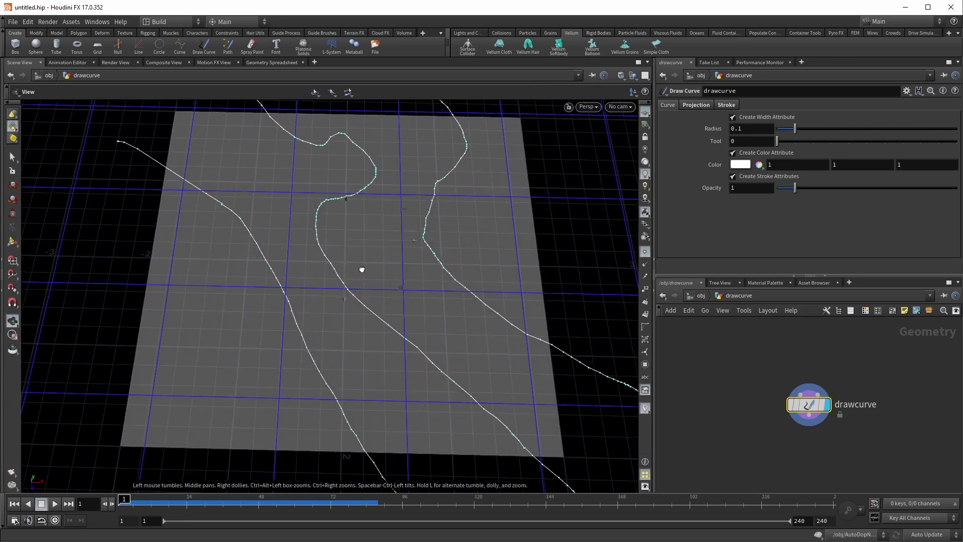
{"action": "middle_click_drag", "start_coordinate": [368, 310], "coordinate": [307, 221], "text": "alt"}
{"action": "right_click_drag", "start_coordinate": [307, 221], "coordinate": [295, 263], "text": "alt"}
{"action": "middle_click_drag", "start_coordinate": [295, 263], "coordinate": [299, 309], "text": "alt"}
{"action": "middle_click_drag", "start_coordinate": [212, 194], "coordinate": [277, 348], "text": "alt"}
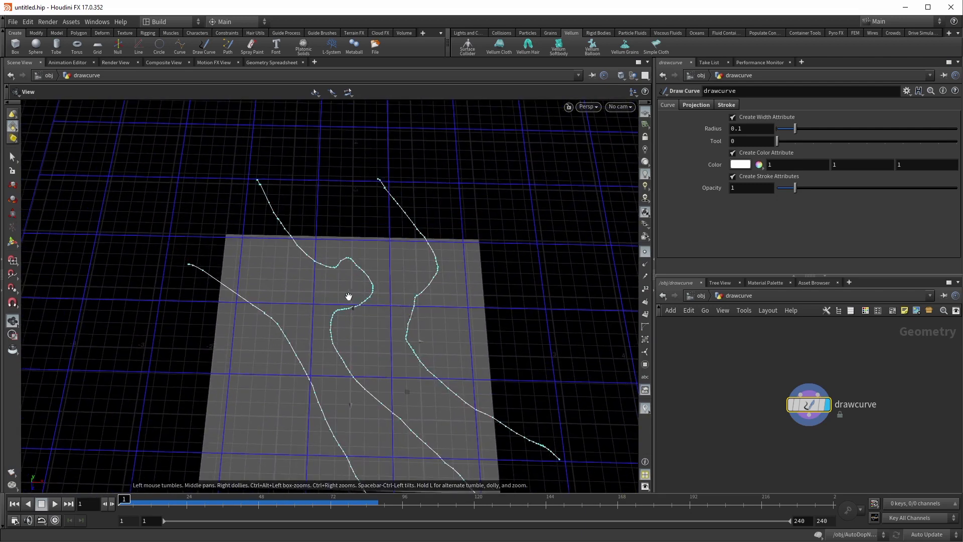
{"action": "middle_click_drag", "start_coordinate": [386, 366], "coordinate": [303, 201]}
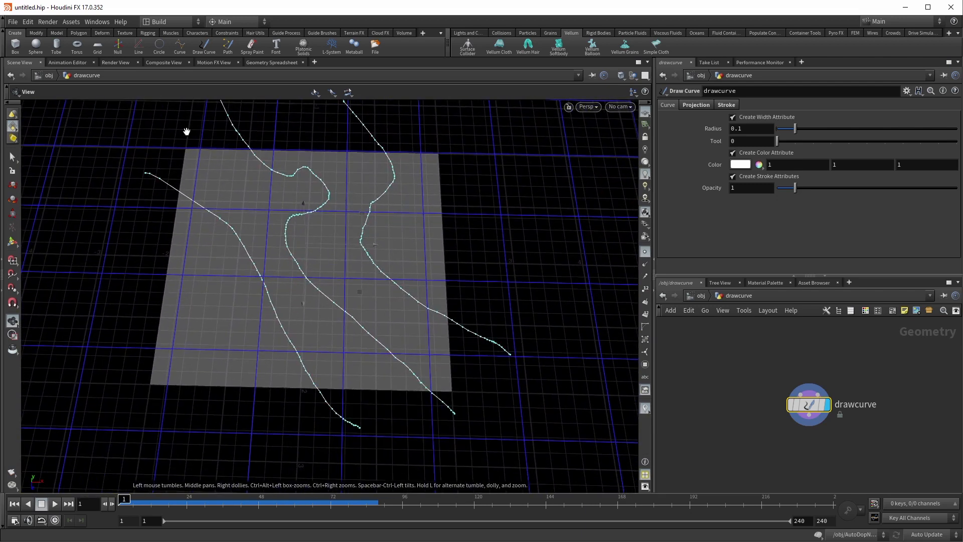
{"action": "key", "text": "Return"}
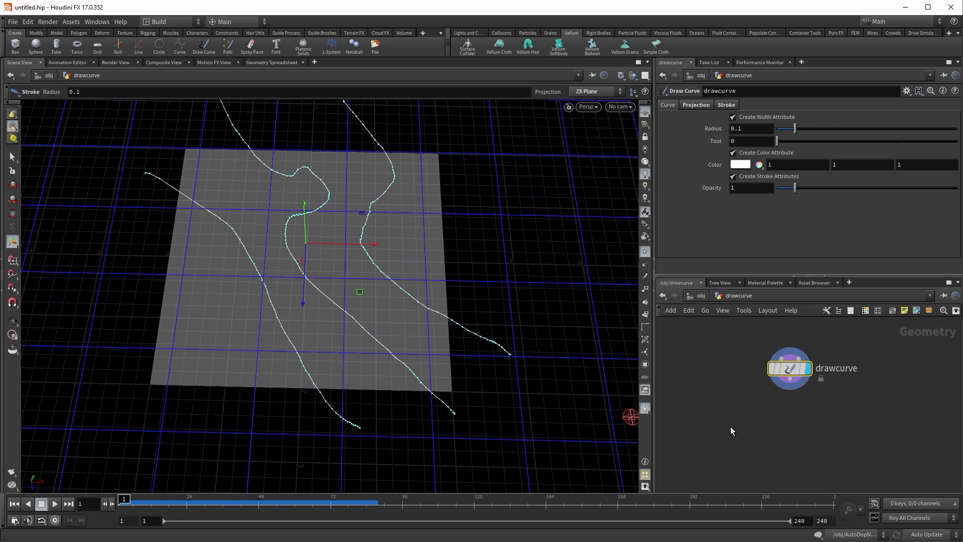
Append a Resample node to the drawcurve node, keeping its default even-length segments of 0.1
{"action": "key", "text": "Tab"}
{"action": "type", "text": "resample"}
{"action": "key", "text": "Return"}
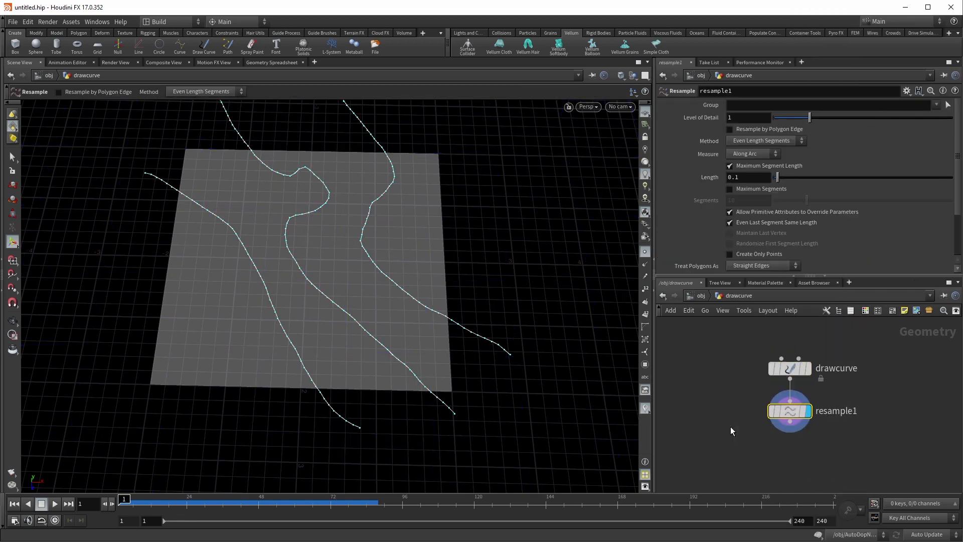
Return to the object level and turn the drawn curves into Vellum Hair
{"action": "left_click", "coordinate": [724, 423]}
{"action": "key", "text": "u"}
{"action": "key", "text": "Escape"}
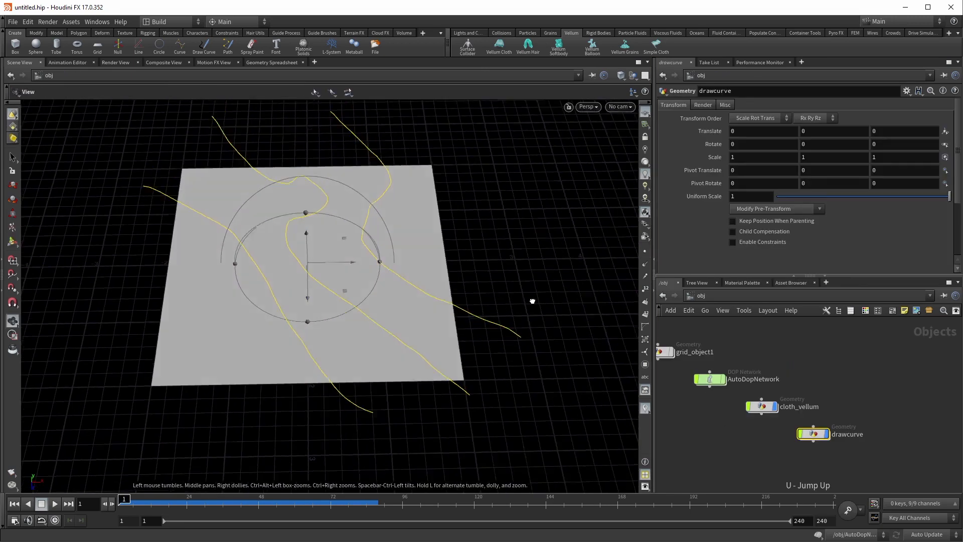
{"action": "left_click_drag", "start_coordinate": [531, 301], "coordinate": [459, 249]}
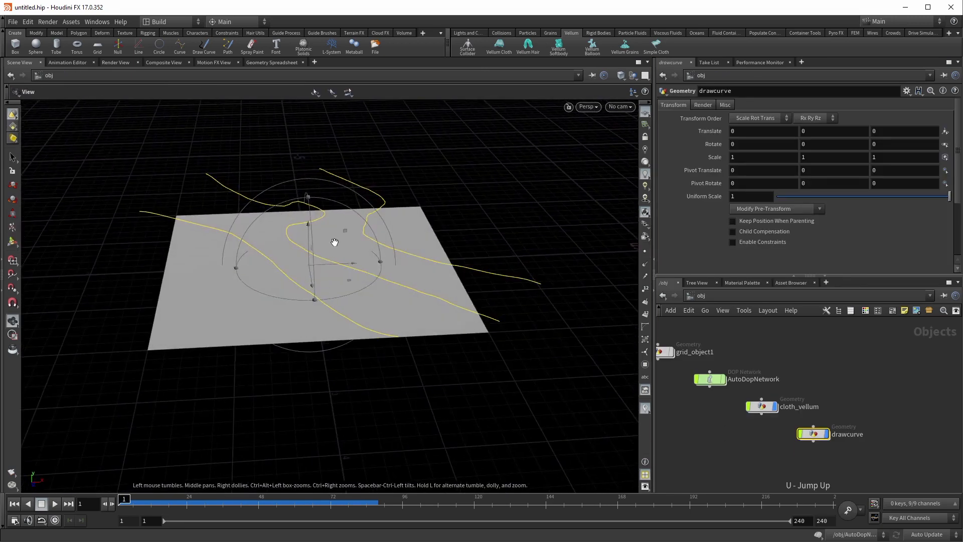
{"action": "key", "text": "Return"}
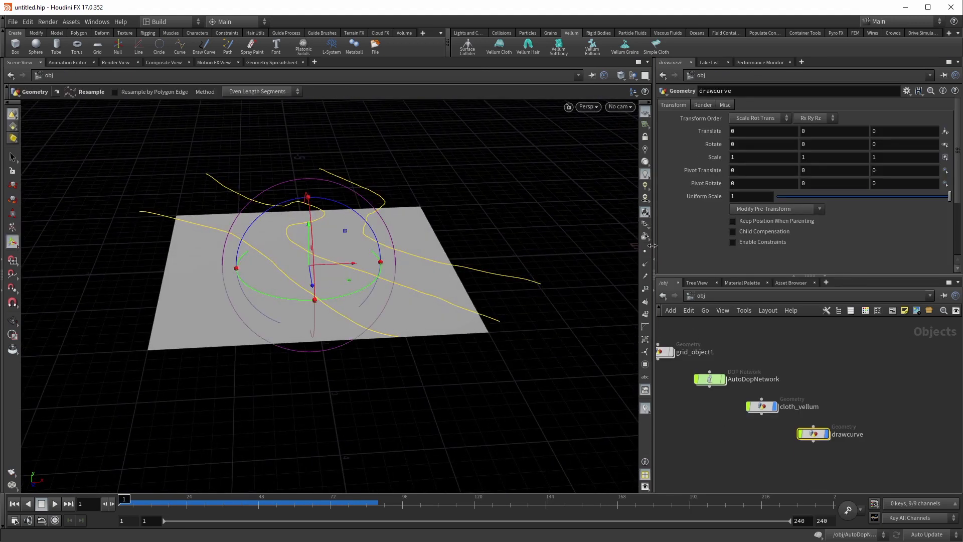
{"action": "left_click", "coordinate": [526, 45]}
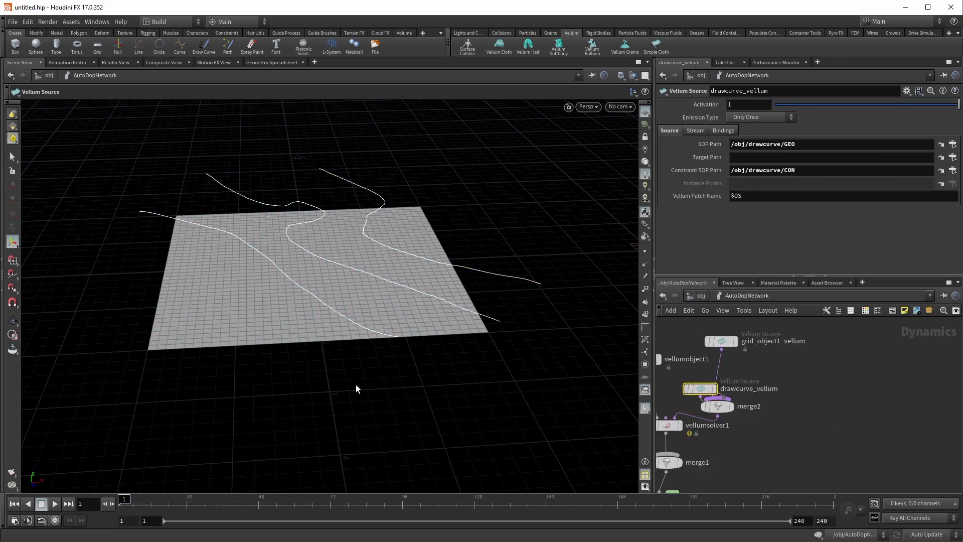
Play the simulation of the hair curves falling on the pinned cloth, watch it from several angles, and rewind to the first frame
{"action": "left_click", "coordinate": [55, 504]}
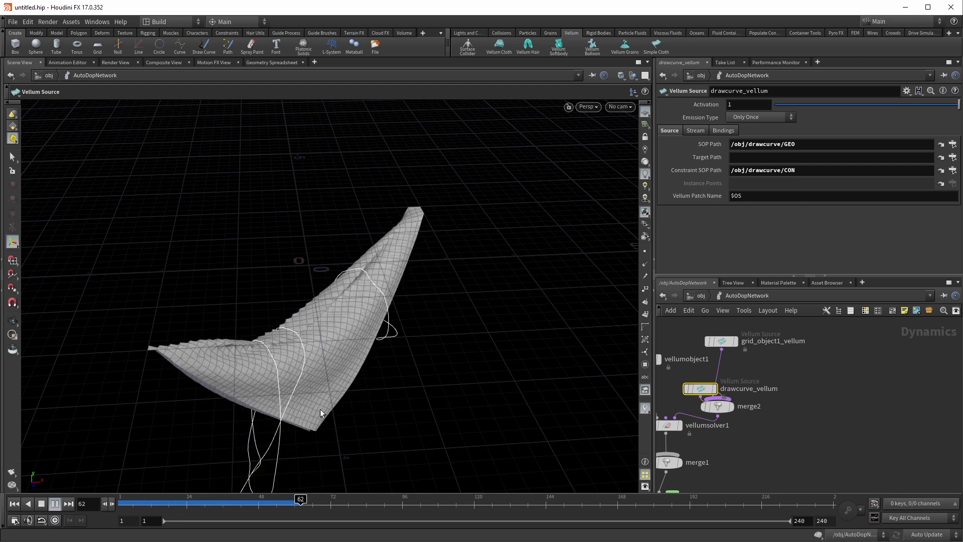
{"action": "key", "text": "Escape"}
{"action": "left_click_drag", "start_coordinate": [325, 311], "coordinate": [258, 393]}
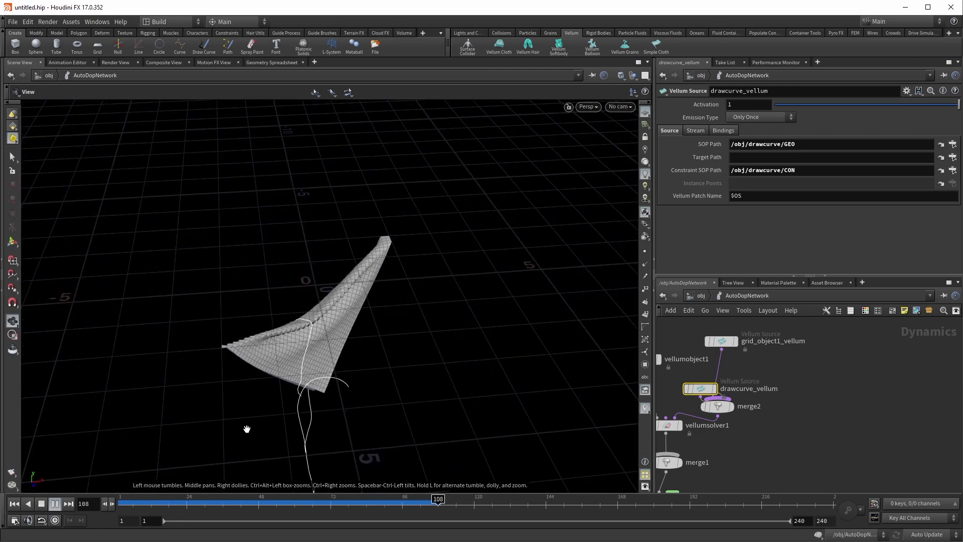
{"action": "left_click_drag", "start_coordinate": [247, 428], "coordinate": [287, 389]}
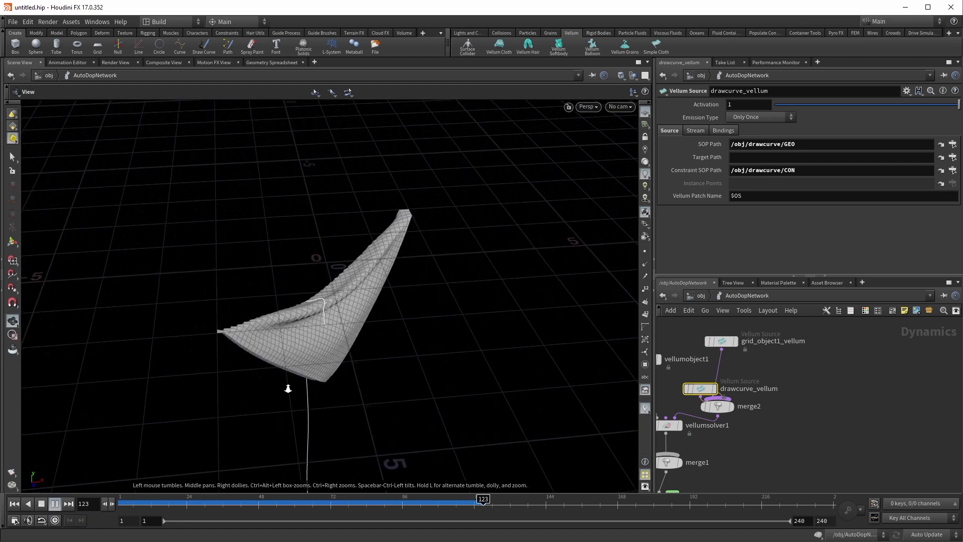
{"action": "key", "text": "Return"}
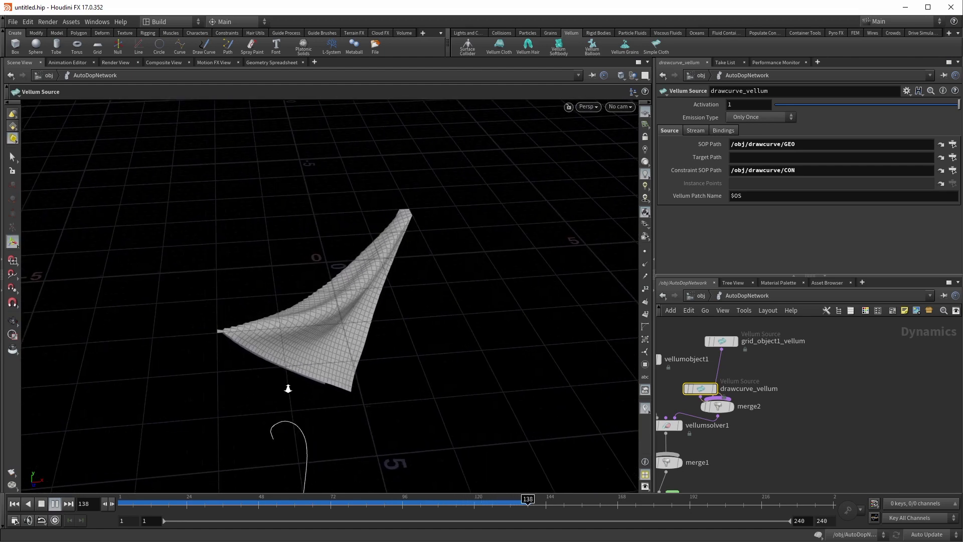
{"action": "right_click_drag", "start_coordinate": [362, 251], "coordinate": [376, 273], "text": "alt"}
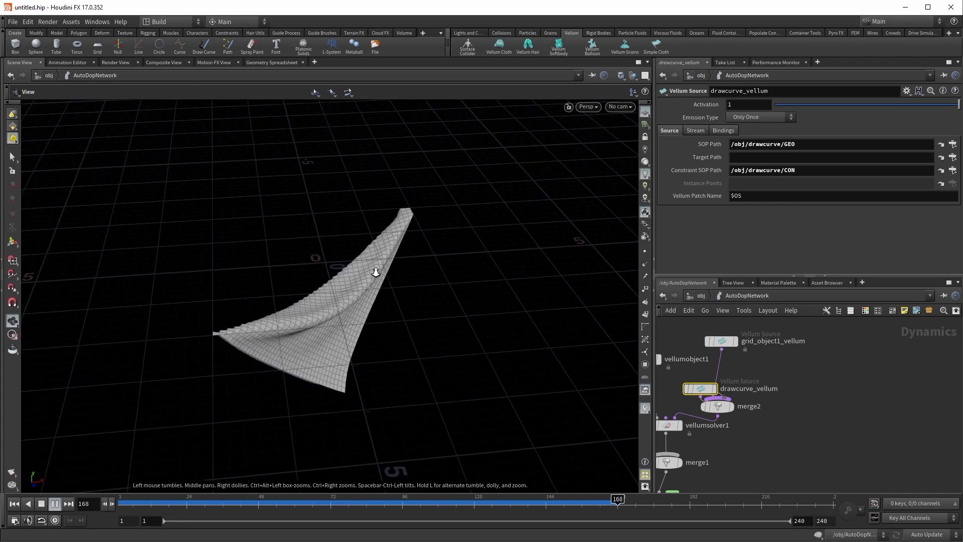
{"action": "left_click_drag", "start_coordinate": [339, 301], "coordinate": [308, 305], "text": "alt"}
{"action": "left_click", "coordinate": [41, 504]}
{"action": "left_click", "coordinate": [14, 503]}
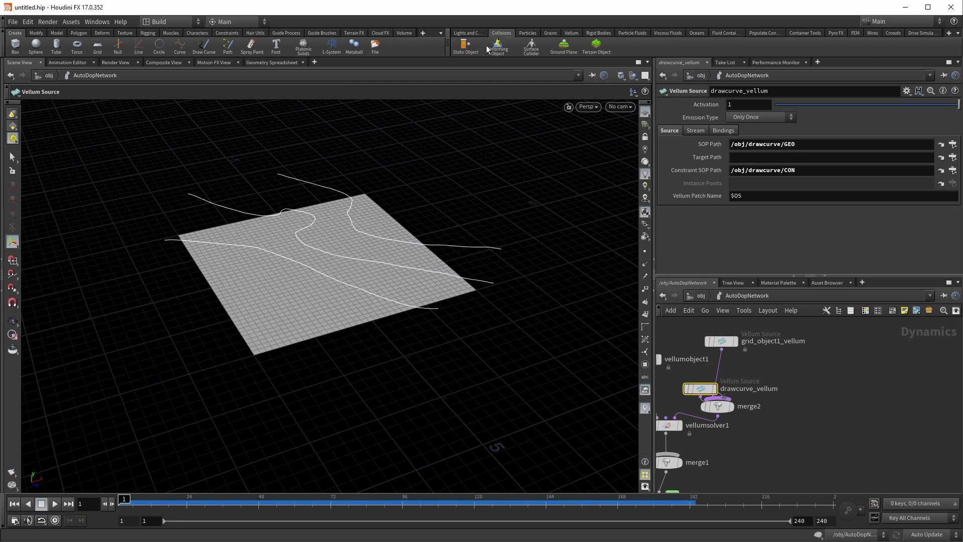
Add a Ground Plane collision object and lower it to about -0.75 in Y beneath the cloth
{"action": "left_click", "coordinate": [562, 46]}
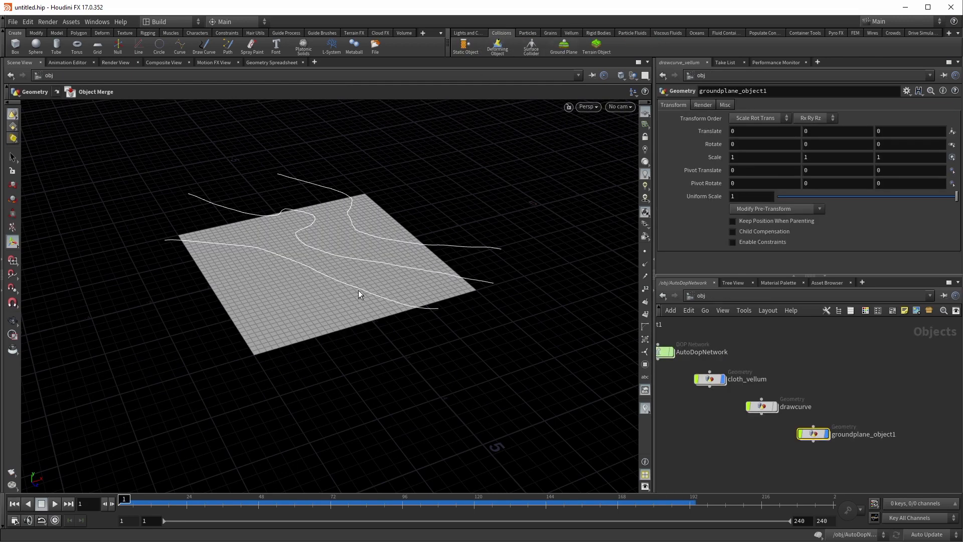
{"action": "left_click_drag", "start_coordinate": [350, 298], "coordinate": [321, 291], "text": "alt"}
{"action": "key", "text": "Escape"}
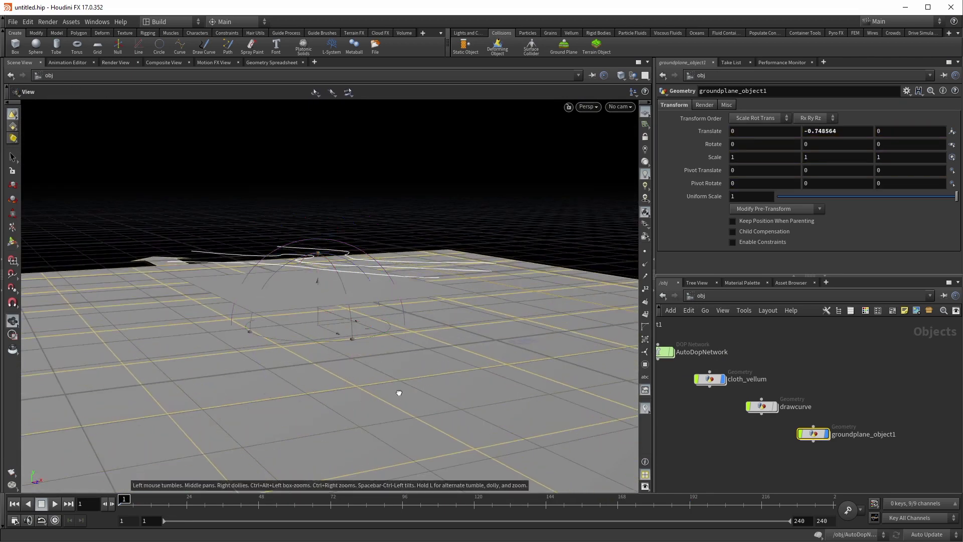
{"action": "left_click_drag", "start_coordinate": [399, 393], "coordinate": [351, 407], "text": "alt"}
While the simulation plays, lower the ground plane to about -2.01 in Y, and rewind to the first frame
{"action": "left_click", "coordinate": [55, 505]}
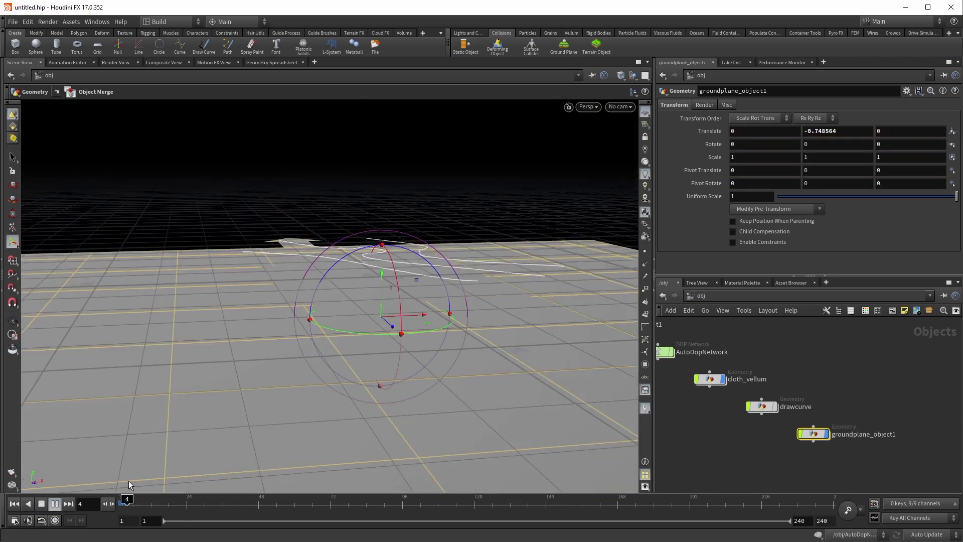
{"action": "left_click_drag", "start_coordinate": [477, 239], "coordinate": [286, 405], "text": "alt"}
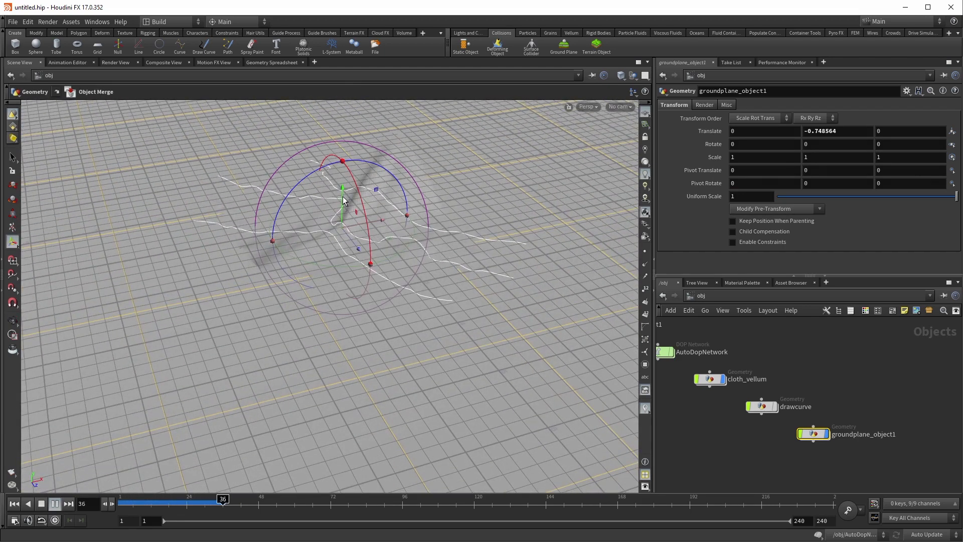
{"action": "left_click_drag", "start_coordinate": [342, 197], "coordinate": [348, 260]}
{"action": "left_click_drag", "start_coordinate": [424, 342], "coordinate": [412, 271], "text": "alt"}
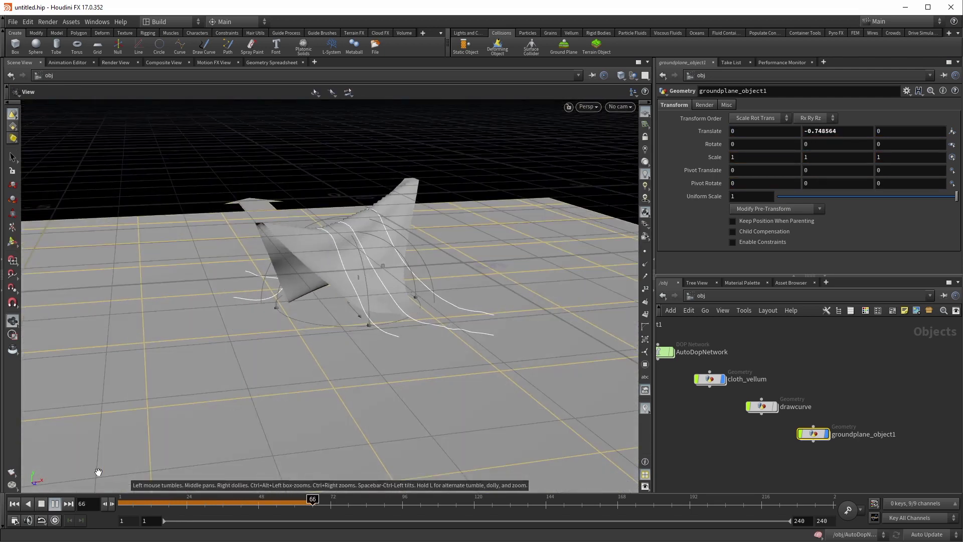
{"action": "left_click", "coordinate": [16, 505]}
Add a torus object at the origin and raise it above the cloth to about 0.92 in Y
{"action": "left_click_drag", "start_coordinate": [395, 226], "coordinate": [424, 210], "text": "alt"}
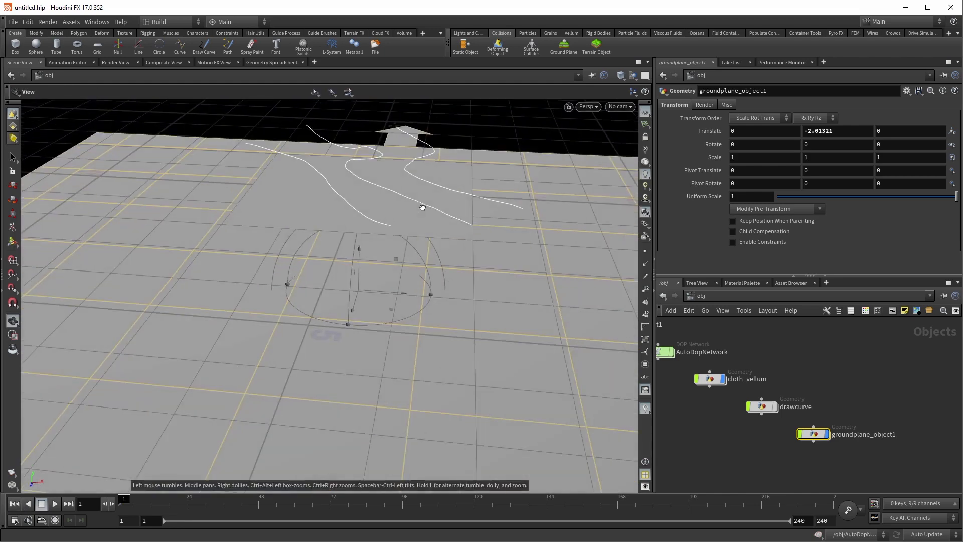
{"action": "middle_click_drag", "start_coordinate": [425, 210], "coordinate": [402, 300], "text": "alt"}
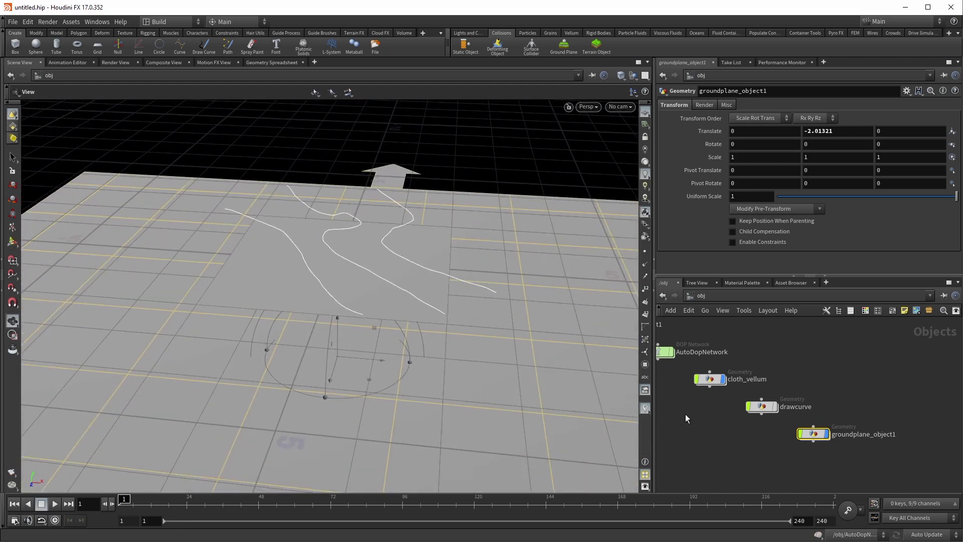
{"action": "middle_click_drag", "start_coordinate": [690, 416], "coordinate": [778, 443]}
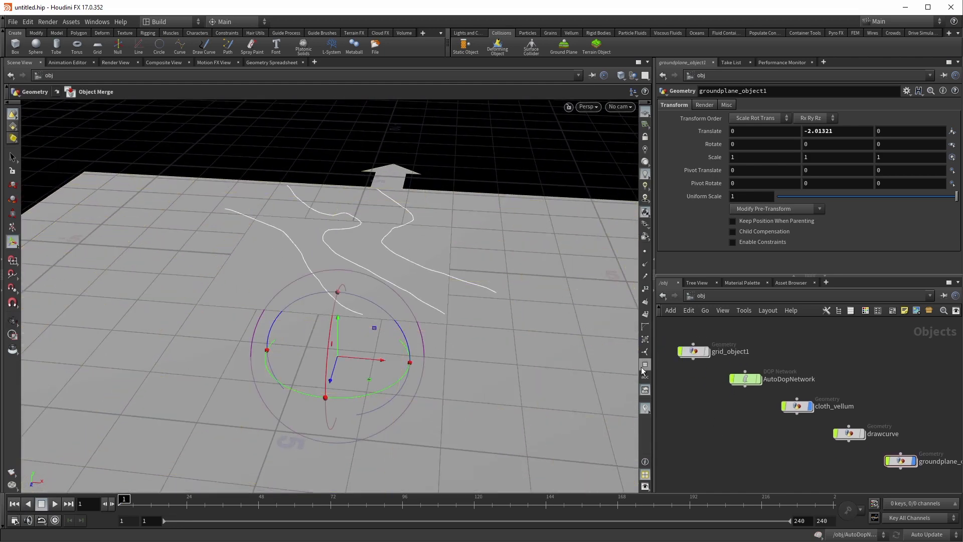
{"action": "key", "text": "Tab"}
{"action": "type", "text": "torus"}
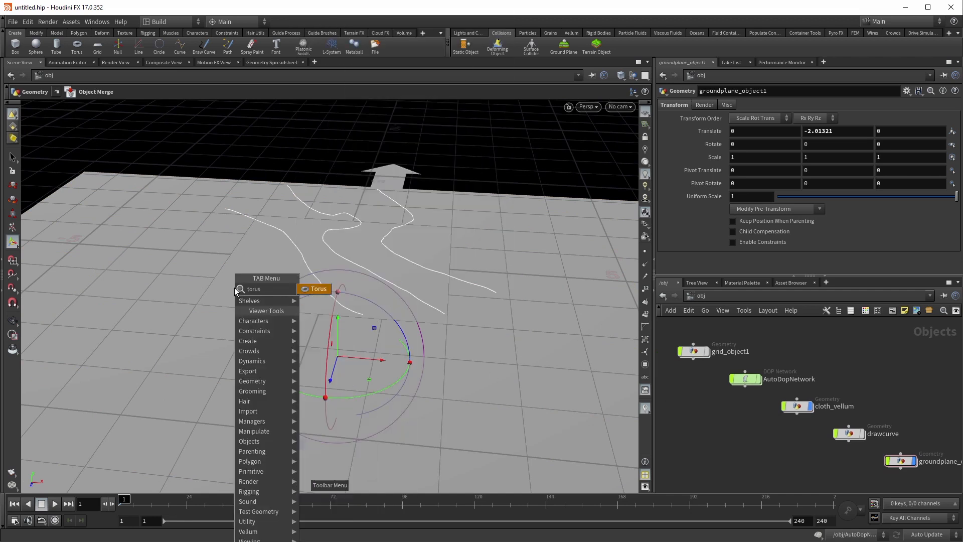
{"action": "key", "text": "Return"}
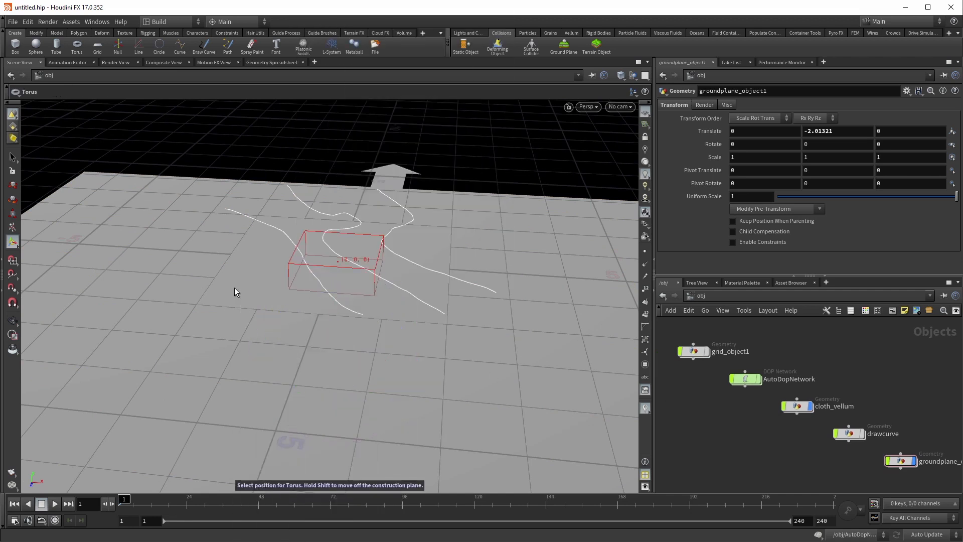
{"action": "key", "text": "Return"}
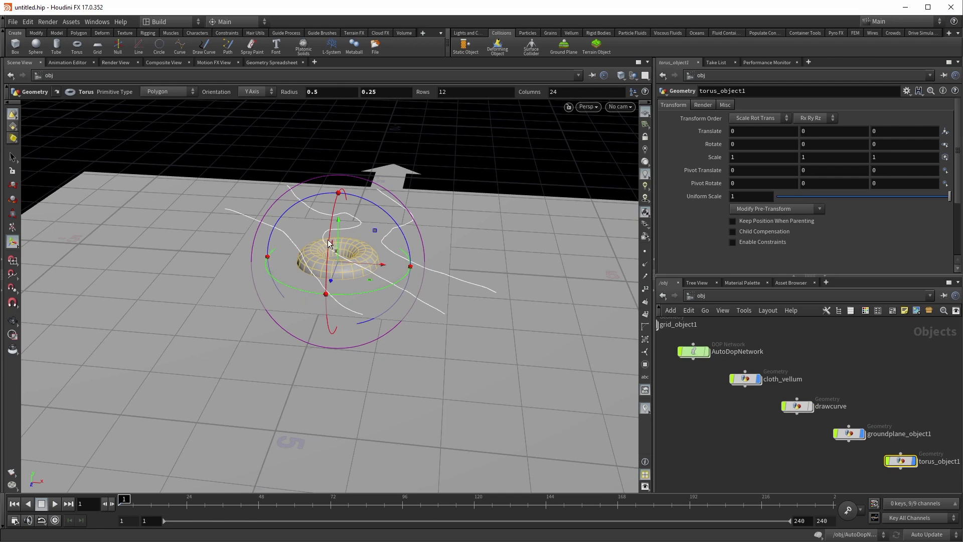
{"action": "left_click_drag", "start_coordinate": [339, 232], "coordinate": [332, 183]}
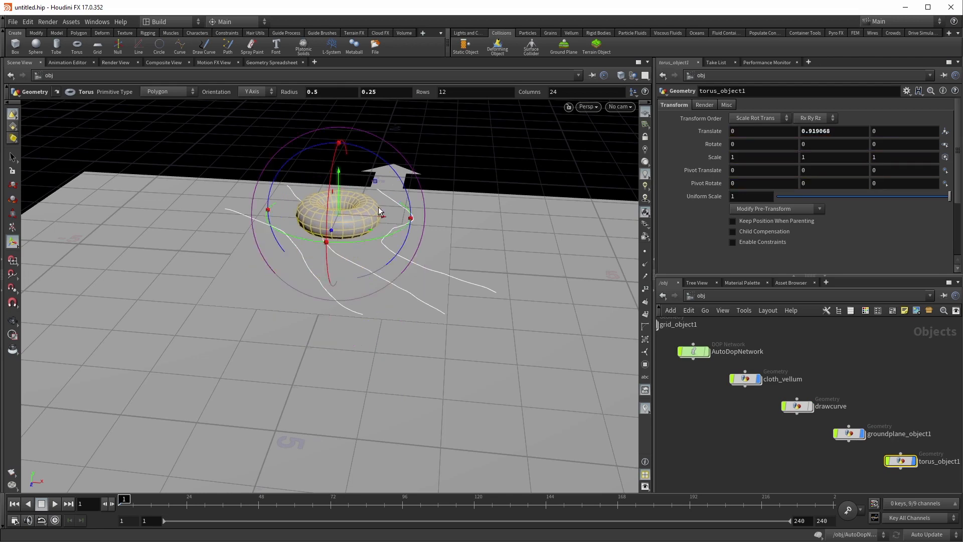
Turn the raised torus into a Vellum Balloon
{"action": "key", "text": "space"}
{"action": "left_click_drag", "start_coordinate": [378, 206], "coordinate": [507, 308]}
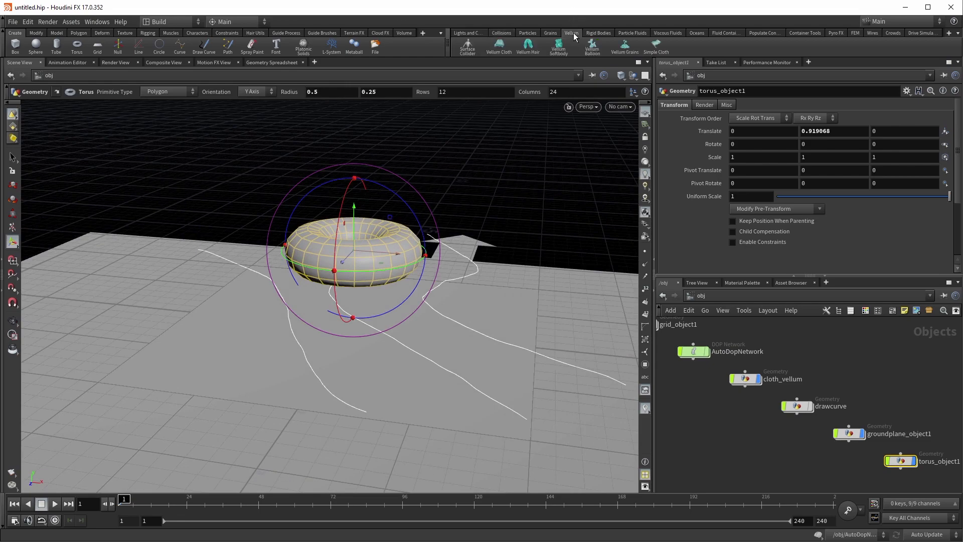
{"action": "left_click", "coordinate": [592, 47]}
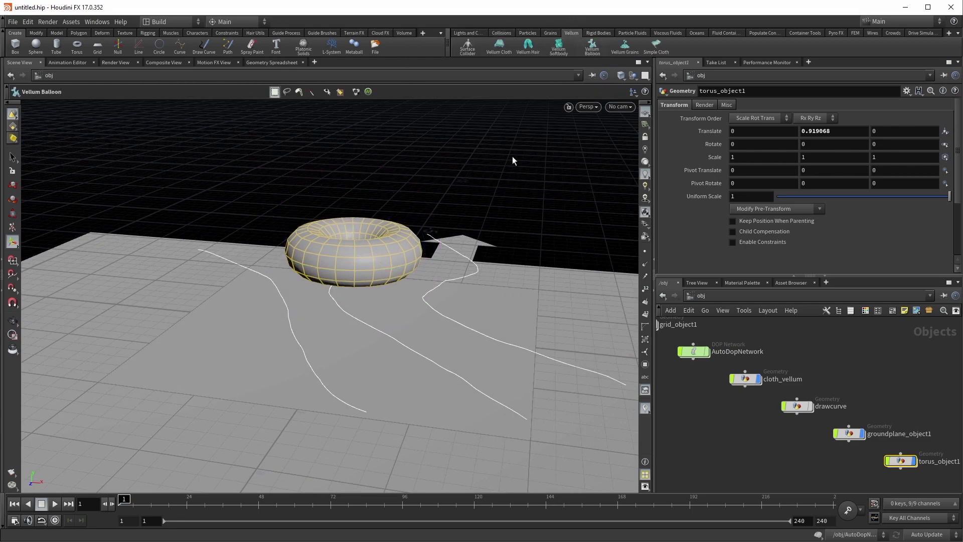
{"action": "key", "text": "Return"}
Play the simulation of the balloon torus dropping onto the cloth, hair curves and ground plane, and watch it from different angles
{"action": "key", "text": "space"}
{"action": "left_click_drag", "start_coordinate": [290, 211], "coordinate": [268, 277]}
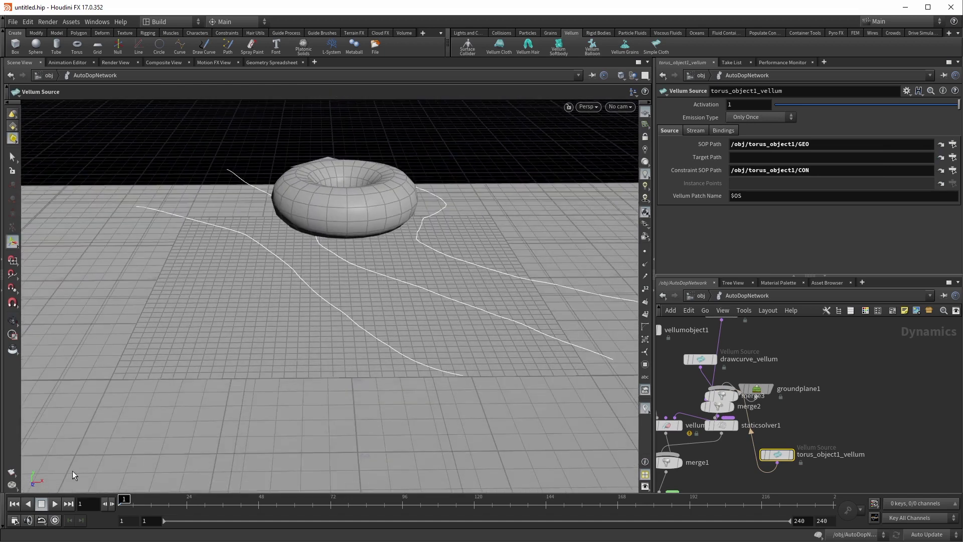
{"action": "left_click", "coordinate": [55, 504]}
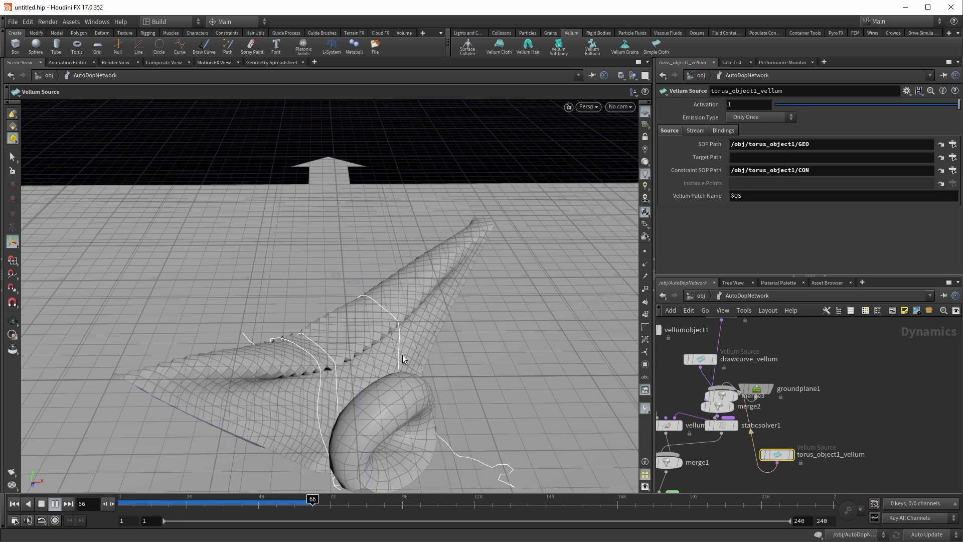
{"action": "key", "text": "Escape"}
{"action": "left_click_drag", "start_coordinate": [429, 438], "coordinate": [354, 298]}
{"action": "key", "text": "Return"}
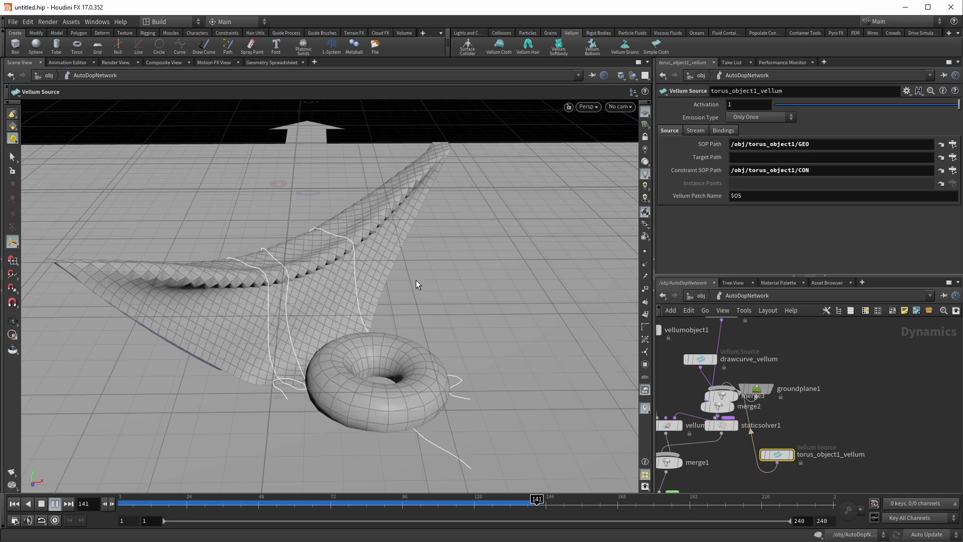
Rewind the simulation to the first frame and automatically lay out the nodes of the dynamics network
{"action": "left_click_drag", "start_coordinate": [363, 339], "coordinate": [374, 337], "text": "alt"}
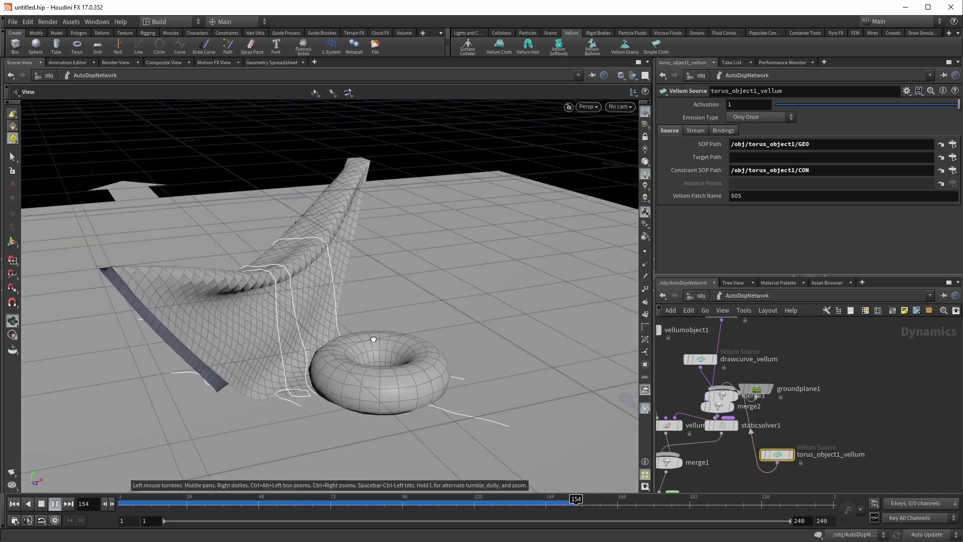
{"action": "key", "text": "ctrl+Up"}
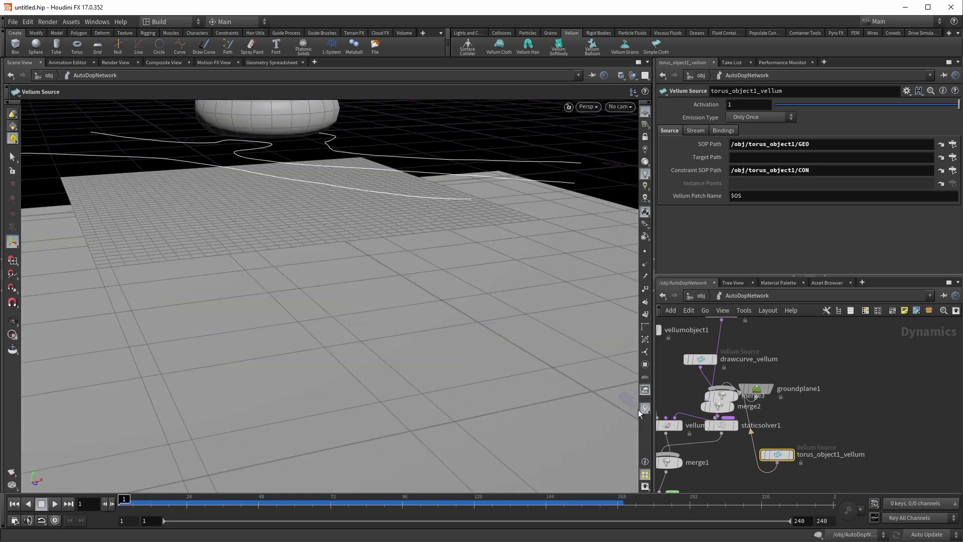
{"action": "key", "text": "l"}
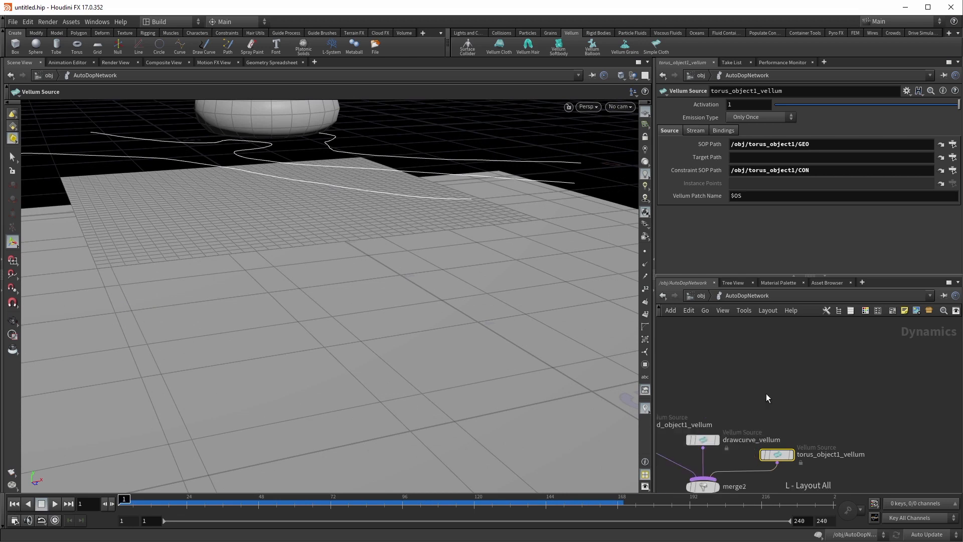
{"action": "middle_click_drag", "start_coordinate": [755, 393], "coordinate": [814, 363]}
{"action": "middle_click_drag", "start_coordinate": [753, 356], "coordinate": [828, 353]}
{"action": "scroll", "coordinate": [707, 360], "scroll_direction": "down", "scroll_amount": 3}
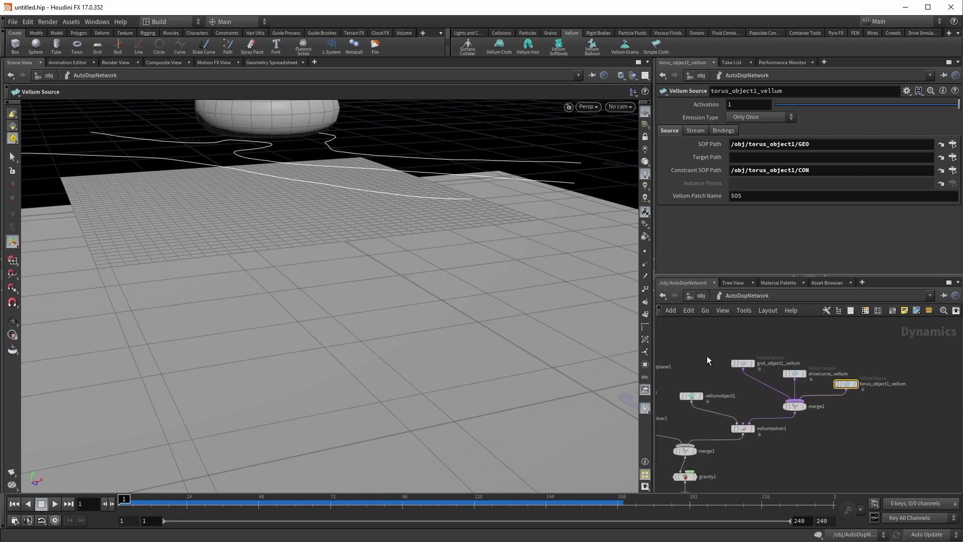
Examine the Vellum source nodes of the drawn curves, torus and grid that feed the merge node
{"action": "left_click", "coordinate": [797, 374]}
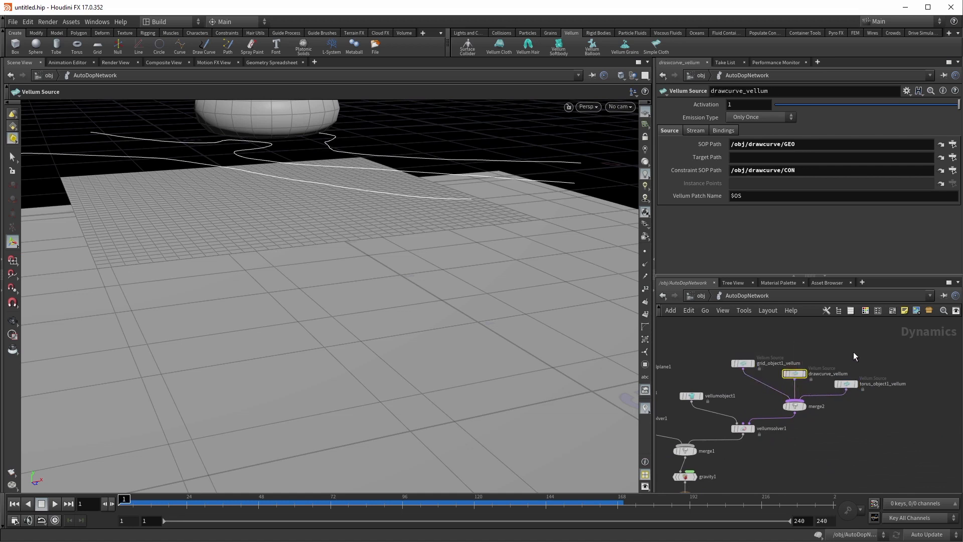
{"action": "left_click_drag", "start_coordinate": [855, 415], "coordinate": [855, 415]}
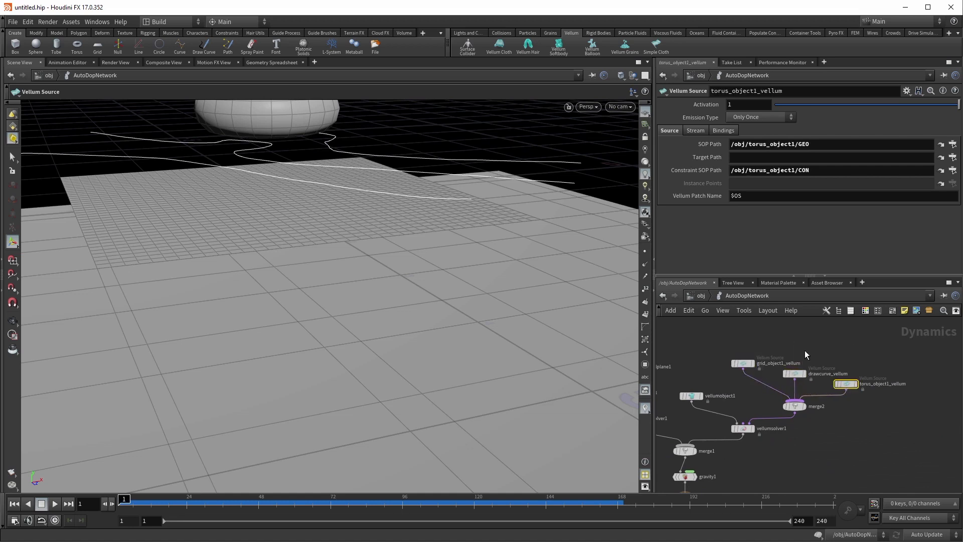
{"action": "left_click", "coordinate": [793, 375]}
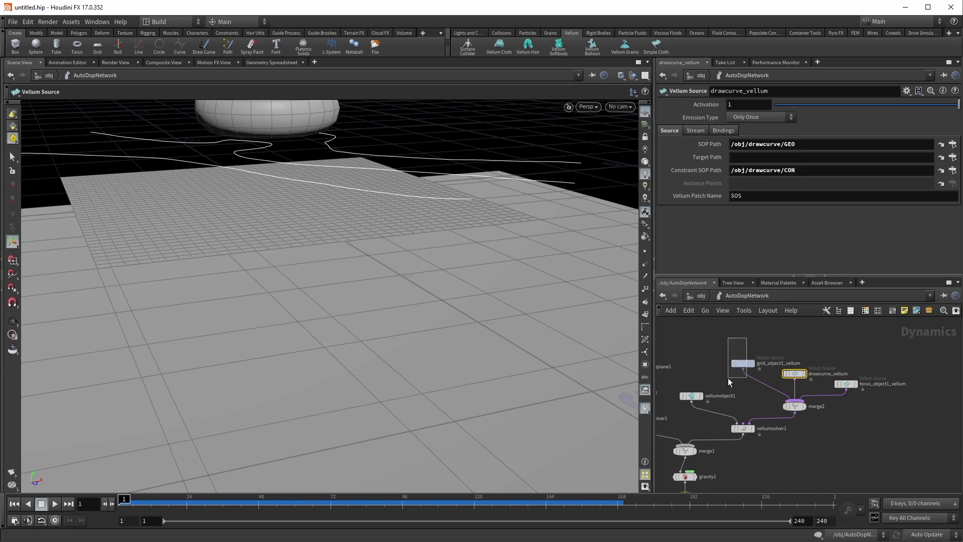
{"action": "left_click_drag", "start_coordinate": [728, 378], "coordinate": [728, 379]}
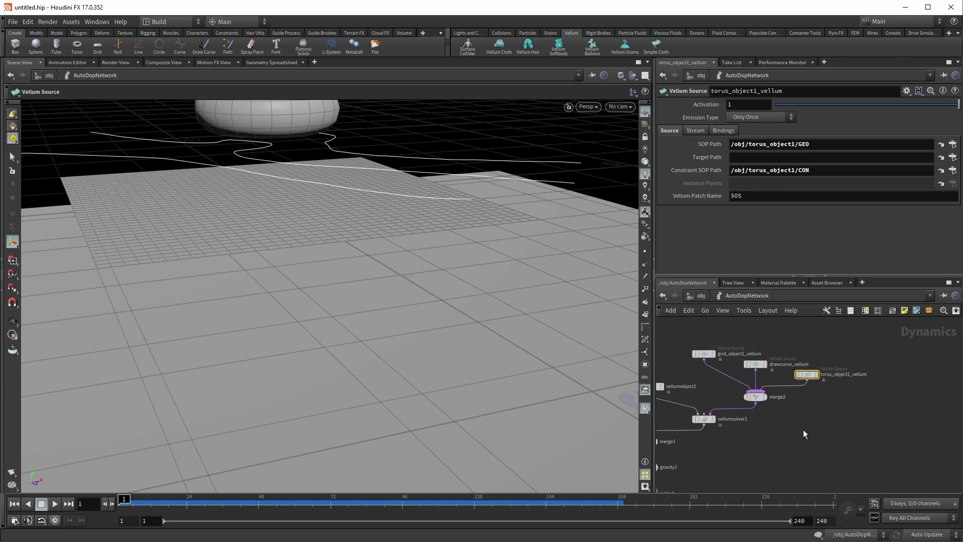
Return to the object level, lay out its nodes, and inspect the stretch-cloth and pressure constraints inside torus_object1
{"action": "key", "text": "u"}
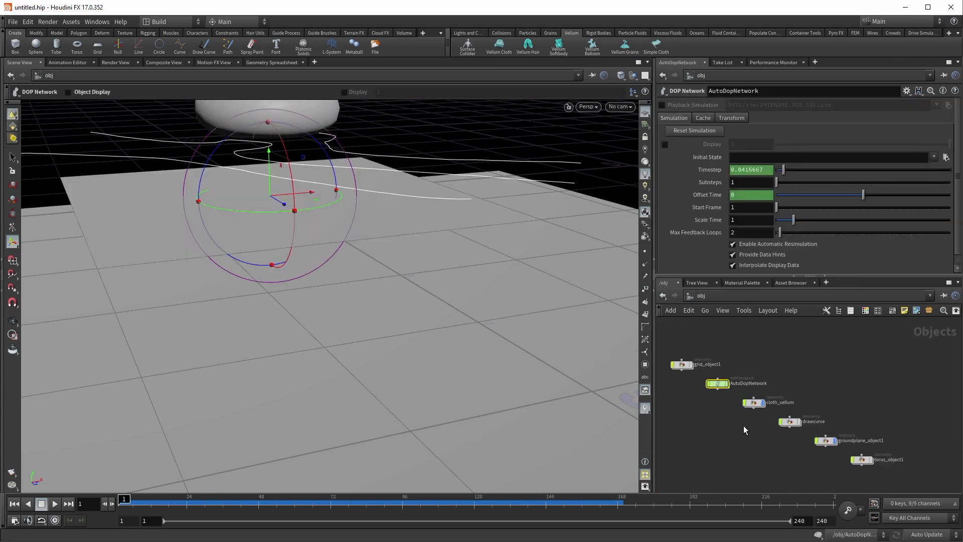
{"action": "key", "text": "l"}
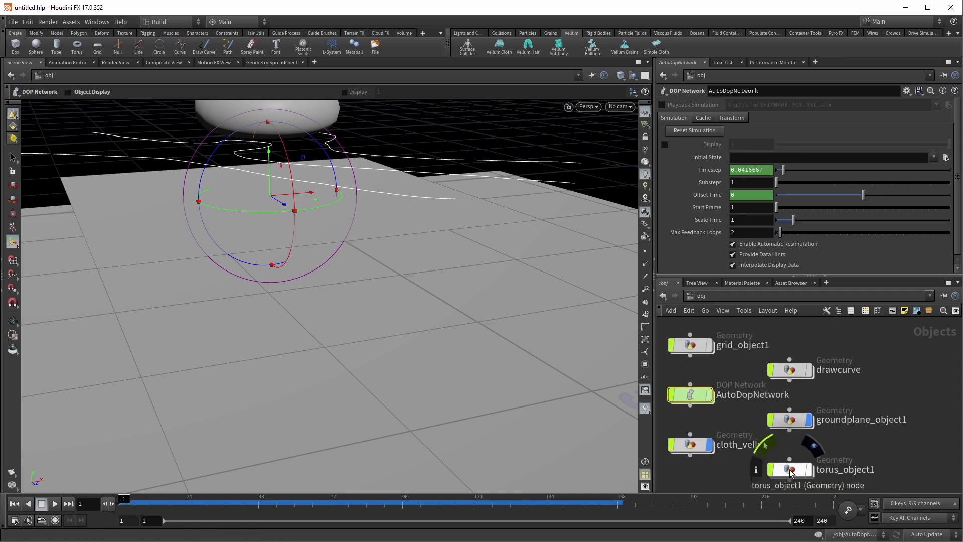
{"action": "double_click", "coordinate": [791, 470]}
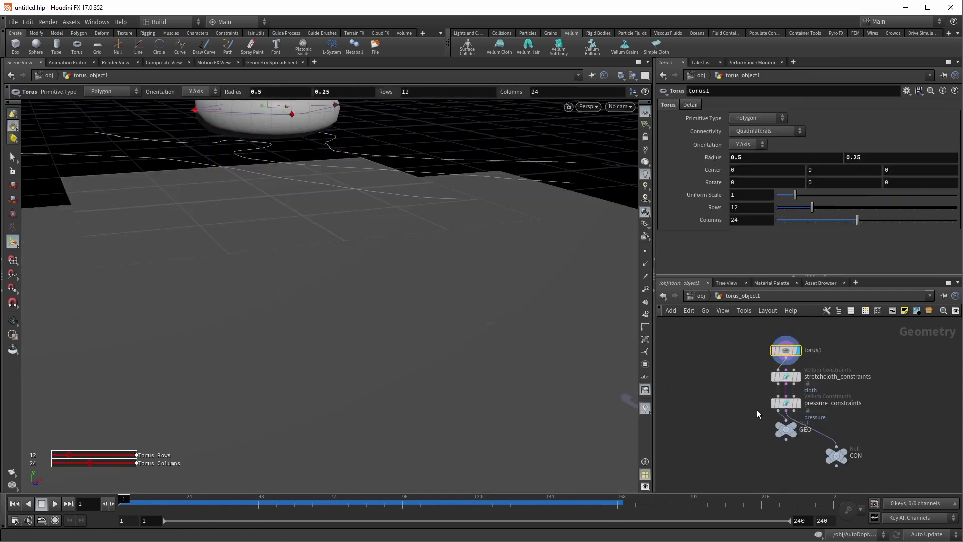
{"action": "left_click_drag", "start_coordinate": [740, 362], "coordinate": [853, 417]}
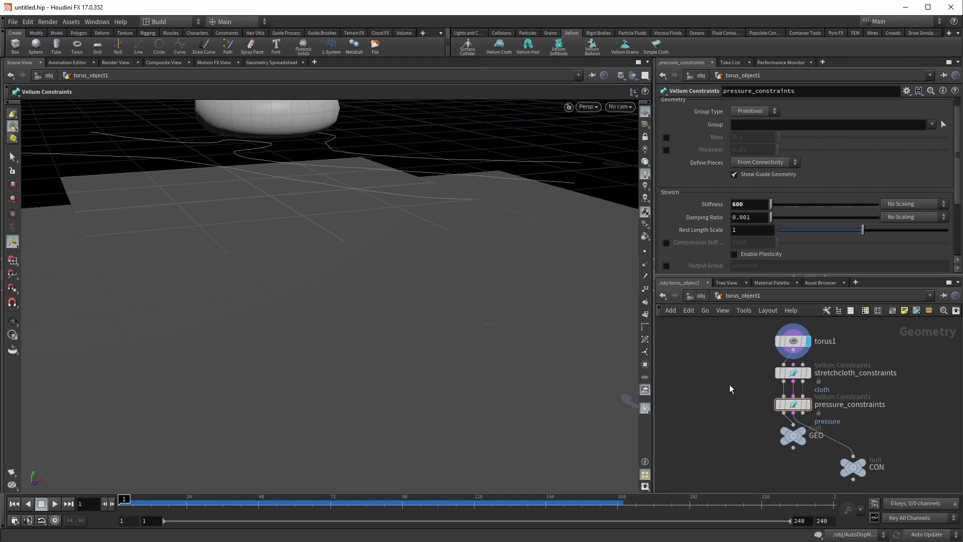
Back at the object level, add a second torus at the origin and raise it above the first to about 1.61 in Y
{"action": "key", "text": "u"}
{"action": "right_click_drag", "start_coordinate": [381, 271], "coordinate": [309, 260], "text": "alt"}
{"action": "middle_click_drag", "start_coordinate": [310, 260], "coordinate": [326, 331], "text": "alt"}
{"action": "key", "text": "Tab"}
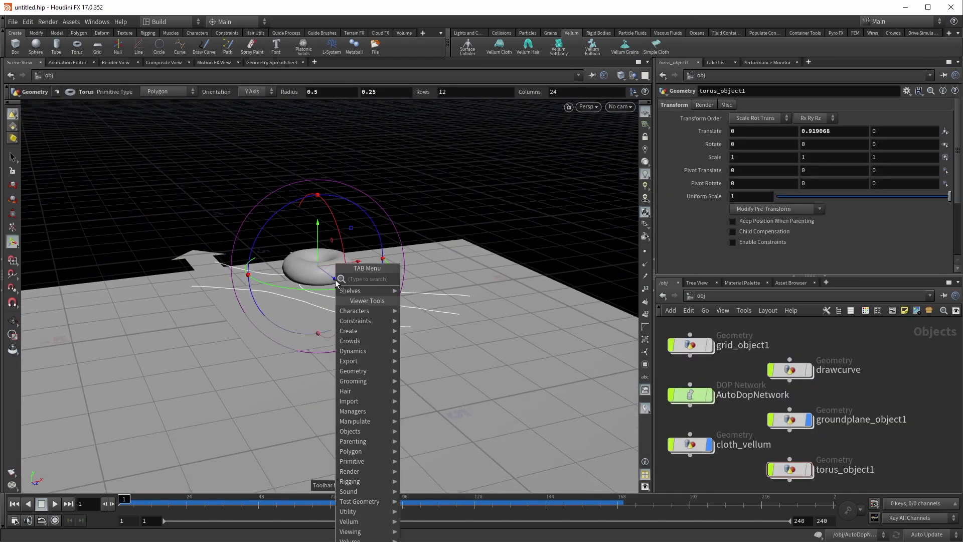
{"action": "type", "text": "toru"}
{"action": "key", "text": "Return"}
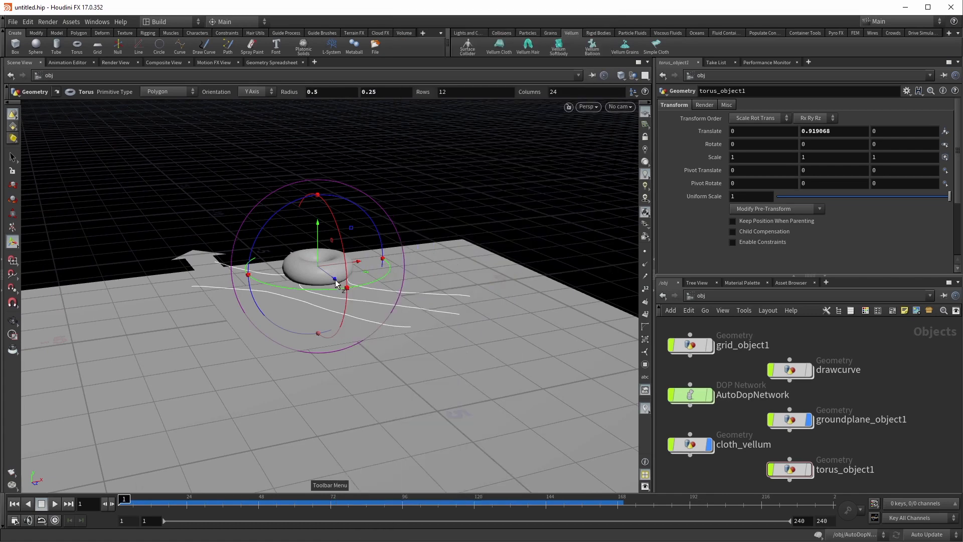
{"action": "key", "text": "Return"}
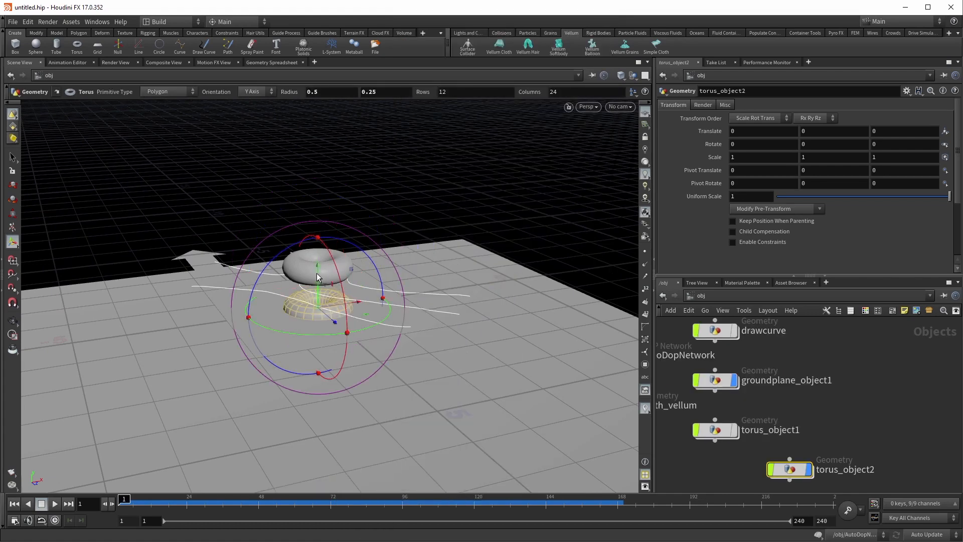
{"action": "left_click_drag", "start_coordinate": [317, 273], "coordinate": [302, 197]}
{"action": "key", "text": "r"}
{"action": "left_click_drag", "start_coordinate": [393, 208], "coordinate": [440, 224], "text": "alt"}
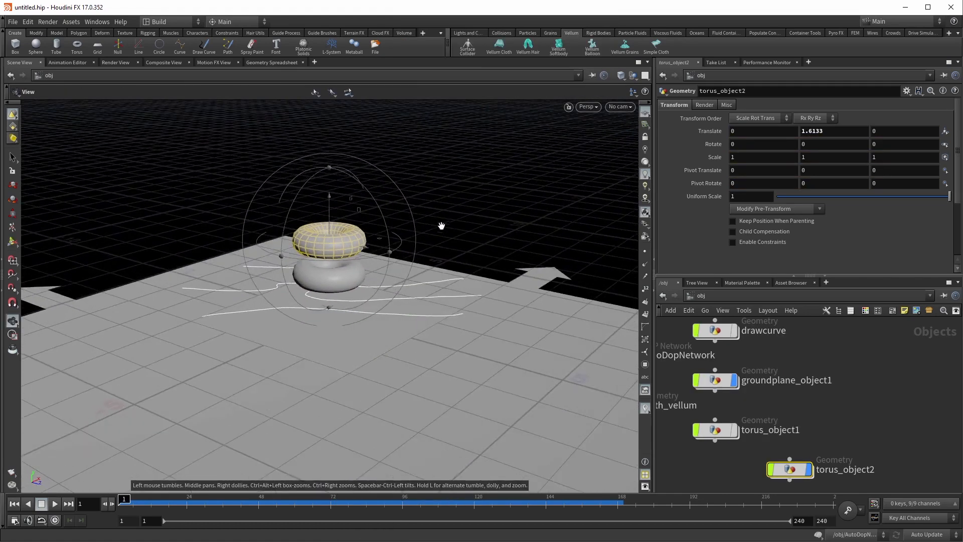
Turn the second torus into a Vellum Softbody, lay out the dynamics network, and return to the object level
{"action": "left_click", "coordinate": [559, 48]}
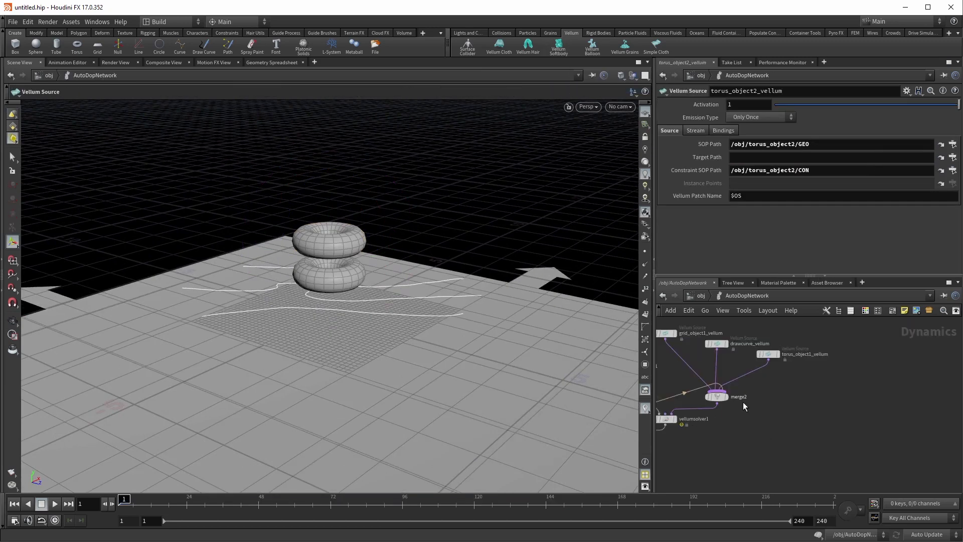
{"action": "middle_click_drag", "start_coordinate": [743, 403], "coordinate": [955, 420]}
{"action": "key", "text": "l"}
{"action": "key", "text": "u"}
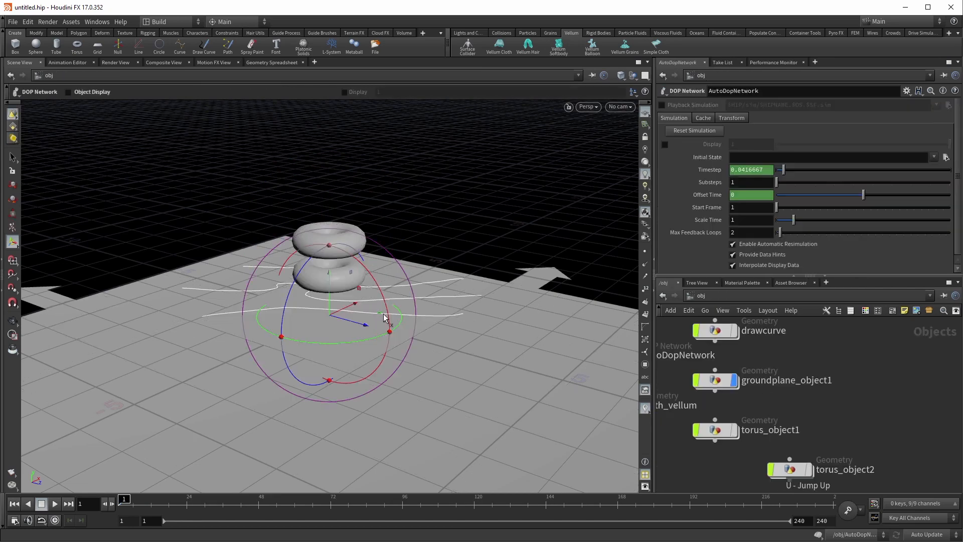
Frame both stacked toruses above the cloth and curves, and play the simulation
{"action": "key", "text": "space"}
{"action": "left_click_drag", "start_coordinate": [415, 276], "coordinate": [458, 269]}
{"action": "middle_click_drag", "start_coordinate": [457, 336], "coordinate": [348, 308]}
{"action": "left_click_drag", "start_coordinate": [348, 308], "coordinate": [364, 340]}
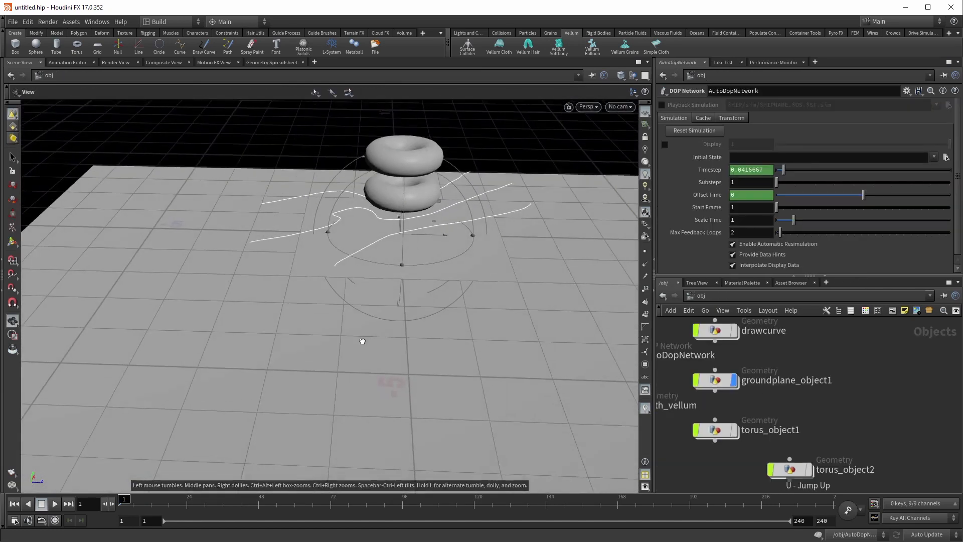
{"action": "middle_click_drag", "start_coordinate": [363, 340], "coordinate": [333, 434]}
{"action": "left_click", "coordinate": [55, 503]}
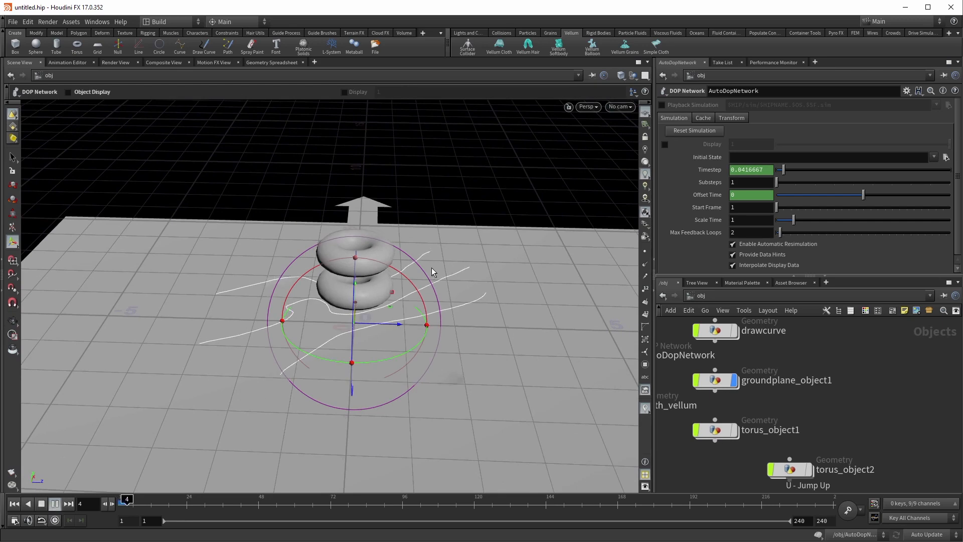
Switch the viewport to wireframe shading during playback, watch the toruses interact with the cloth, and stop at frame 81
{"action": "key", "text": "space"}
{"action": "mouse_move", "coordinate": [514, 363]}
{"action": "left_mouse_down"}
{"action": "mouse_move", "coordinate": [511, 346]}
{"action": "mouse_move", "coordinate": [422, 280]}
{"action": "mouse_move", "coordinate": [387, 338]}
{"action": "mouse_move", "coordinate": [382, 305]}
{"action": "left_mouse_up"}
{"action": "key", "text": "w"}
{"action": "middle_click_drag", "start_coordinate": [382, 305], "coordinate": [449, 309]}
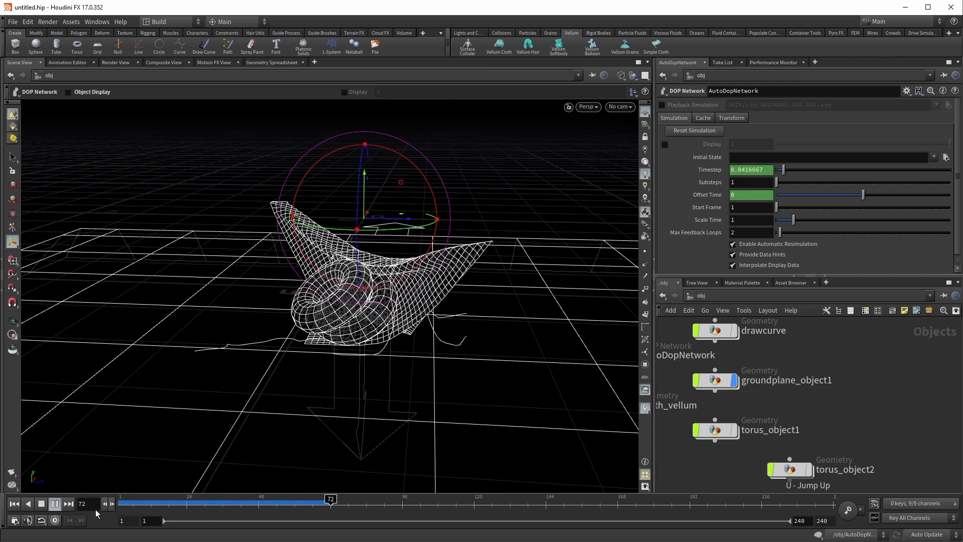
{"action": "left_click", "coordinate": [44, 504]}
Open torus_object2's network and examine the guide geometry of its stretchcloth_constraints node around the torus
{"action": "scroll", "coordinate": [831, 434], "scroll_direction": "down", "scroll_amount": 3}
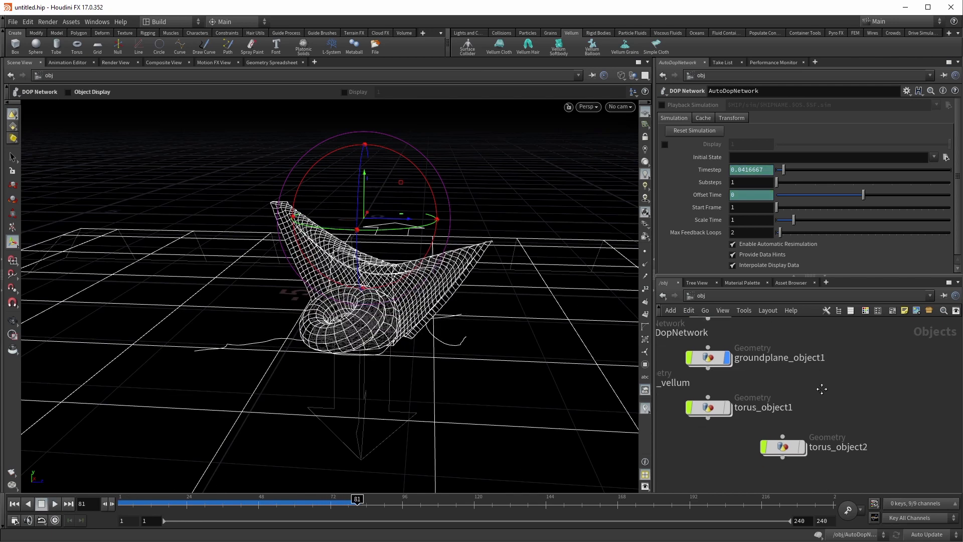
{"action": "left_click", "coordinate": [790, 413]}
{"action": "key", "text": "Return"}
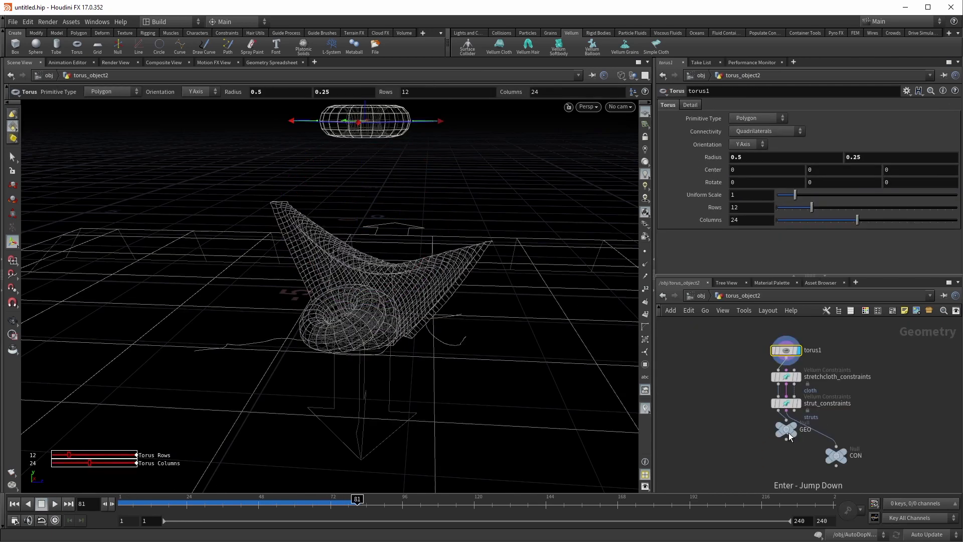
{"action": "middle_click_drag", "start_coordinate": [717, 395], "coordinate": [667, 405]}
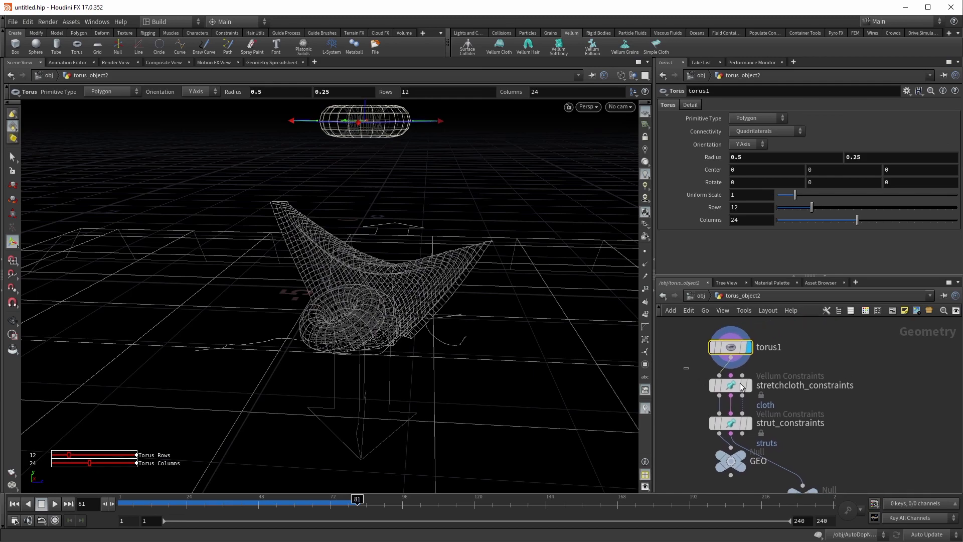
{"action": "left_click", "coordinate": [741, 385]}
{"action": "key", "text": "Escape"}
{"action": "middle_click_drag", "start_coordinate": [377, 176], "coordinate": [325, 280]}
{"action": "right_click_drag", "start_coordinate": [325, 279], "coordinate": [405, 229]}
{"action": "left_click_drag", "start_coordinate": [405, 229], "coordinate": [260, 135]}
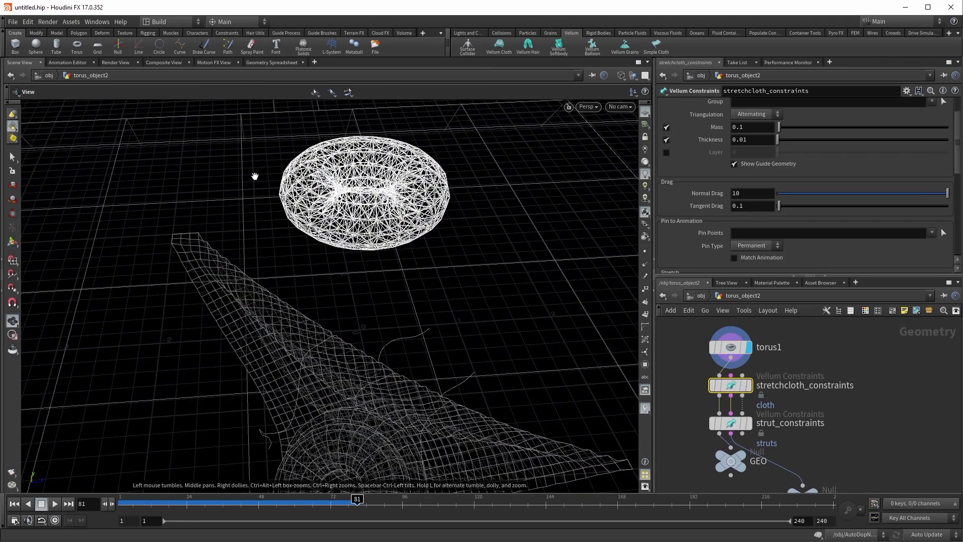
{"action": "key", "text": "Return"}
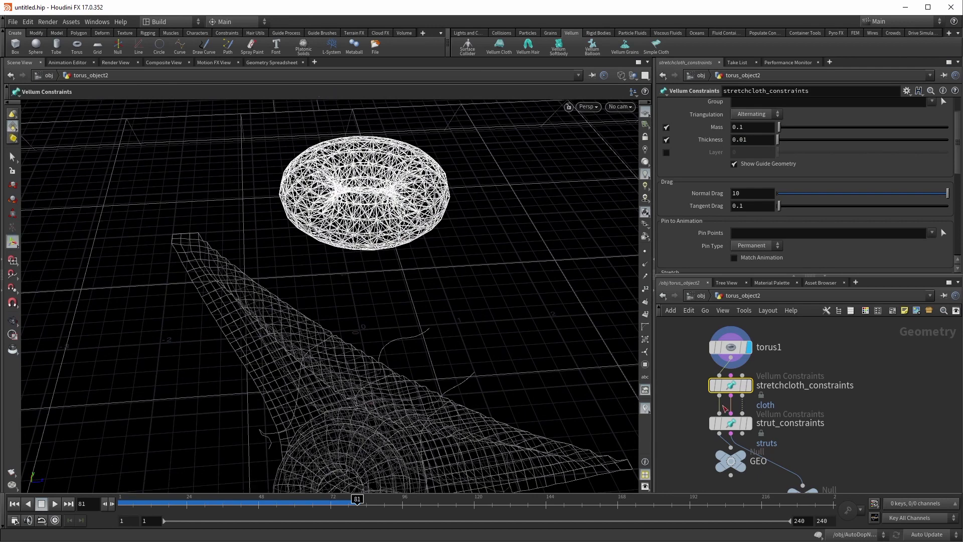
Display the strut_constraints node and examine the struts spanning the torus's interior from several angles
{"action": "mouse_move", "coordinate": [731, 427]}
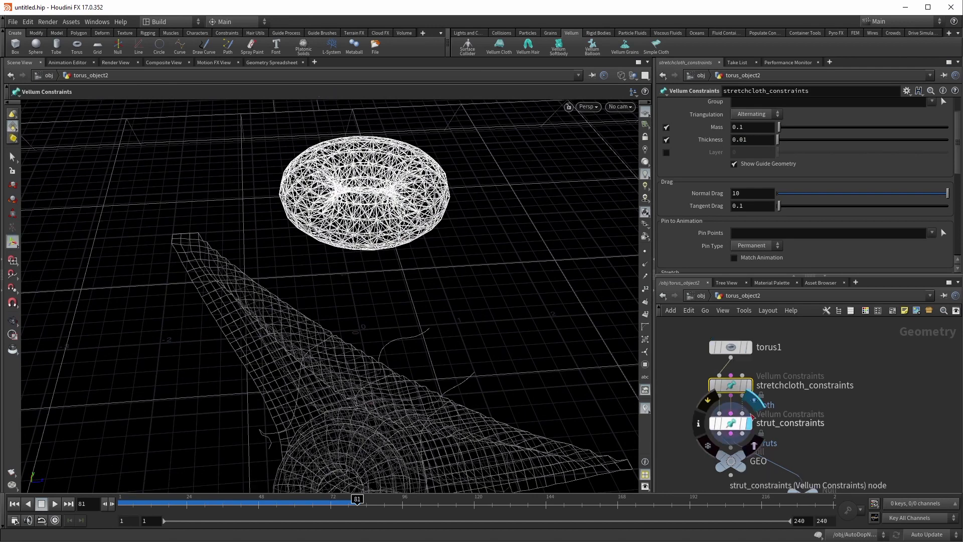
{"action": "left_click", "coordinate": [735, 422]}
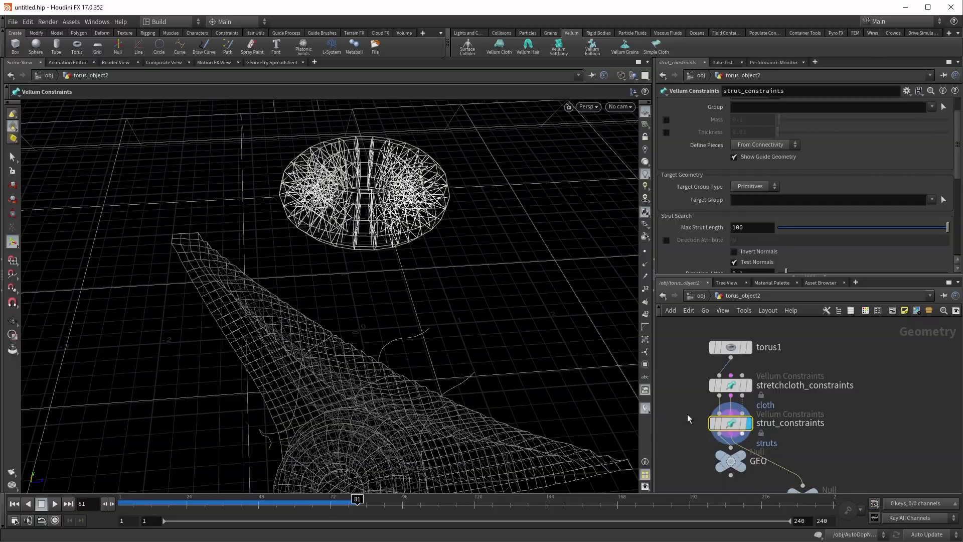
{"action": "left_click_drag", "start_coordinate": [376, 192], "coordinate": [348, 320], "text": "alt"}
{"action": "right_click_drag", "start_coordinate": [336, 341], "coordinate": [367, 275], "text": "alt"}
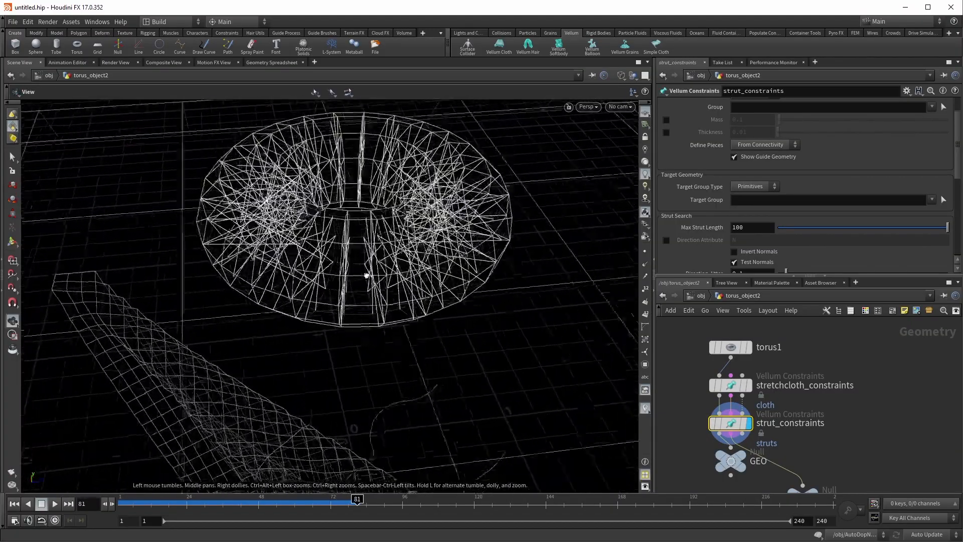
{"action": "left_click_drag", "start_coordinate": [368, 276], "coordinate": [312, 261], "text": "alt"}
{"action": "left_click_drag", "start_coordinate": [199, 278], "coordinate": [153, 371]}
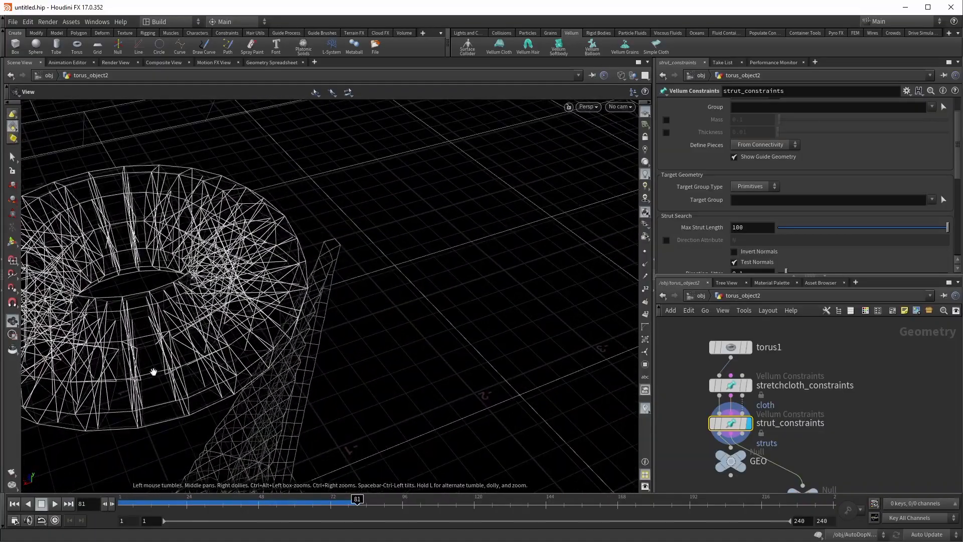
{"action": "left_click_drag", "start_coordinate": [89, 301], "coordinate": [256, 235]}
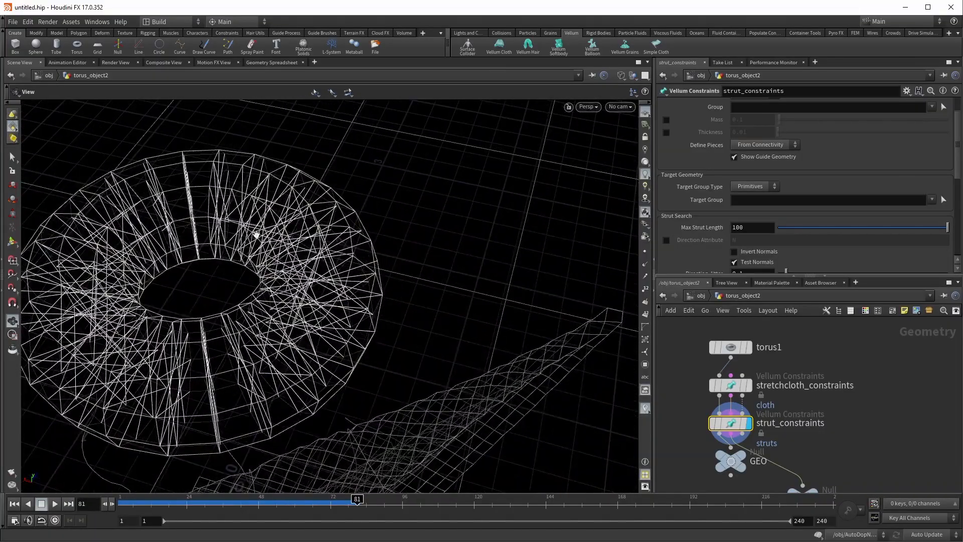
{"action": "left_click_drag", "start_coordinate": [292, 275], "coordinate": [323, 272]}
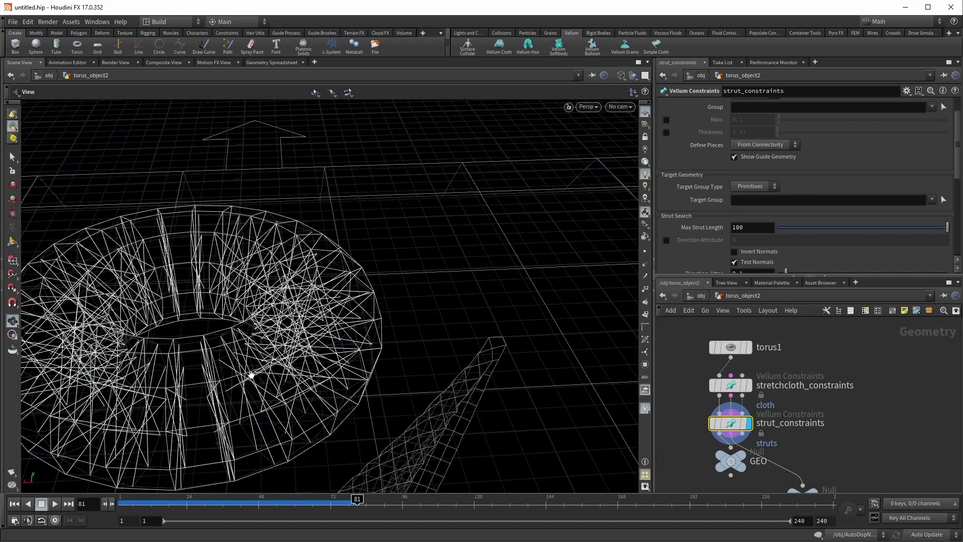
{"action": "left_click_drag", "start_coordinate": [189, 404], "coordinate": [241, 355]}
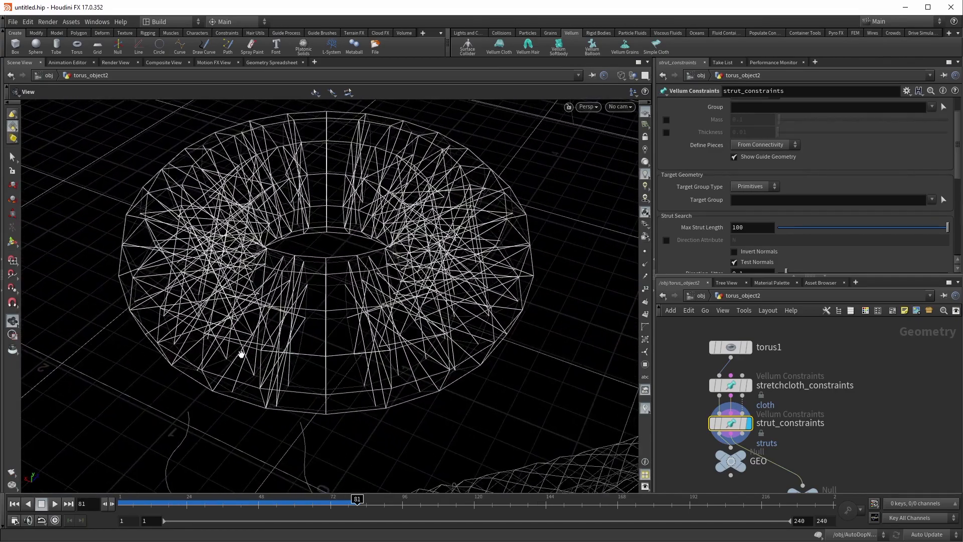
{"action": "key", "text": "Return"}
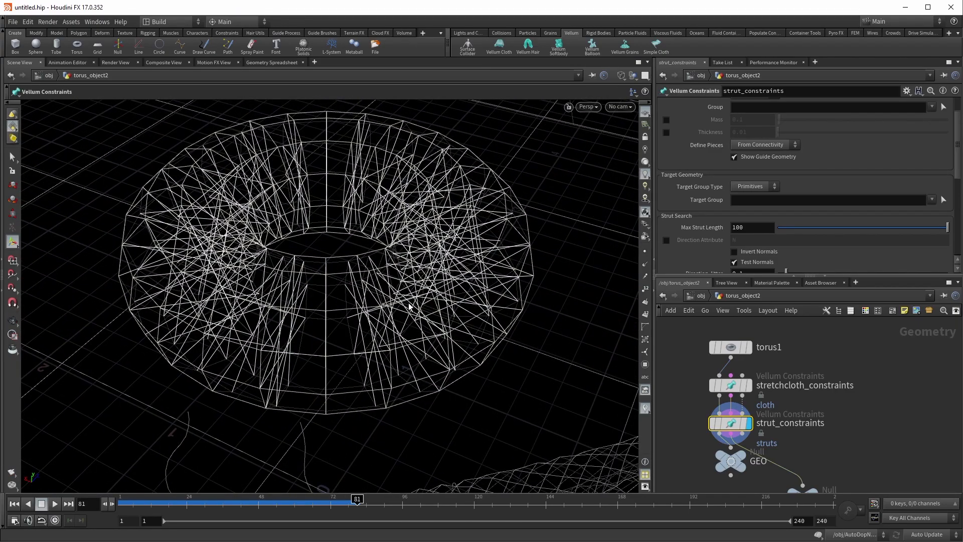
{"action": "key", "text": "Escape"}
{"action": "left_click_drag", "start_coordinate": [282, 319], "coordinate": [348, 324]}
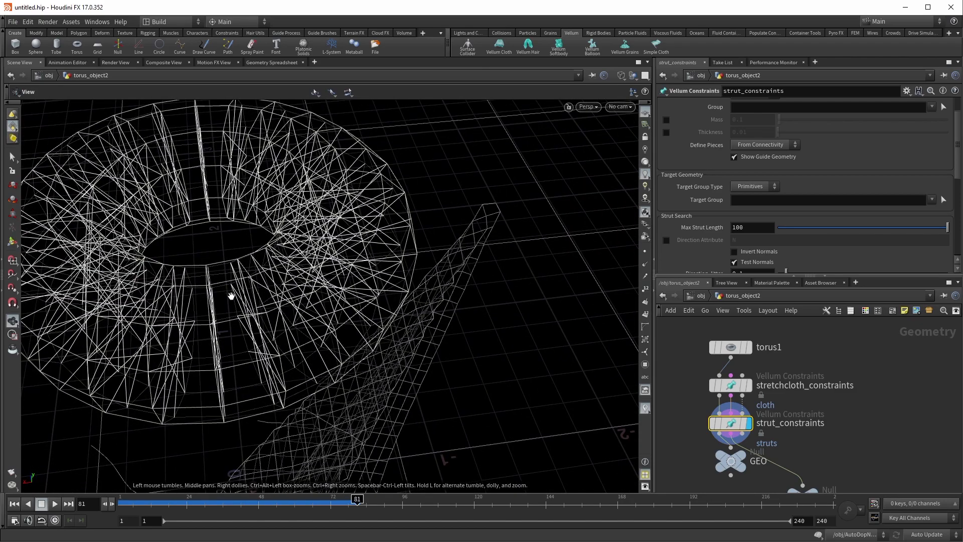
Examine the density of the struts around the torus's hole from above and from a lower, more distant angle
{"action": "left_click_drag", "start_coordinate": [231, 296], "coordinate": [477, 281]}
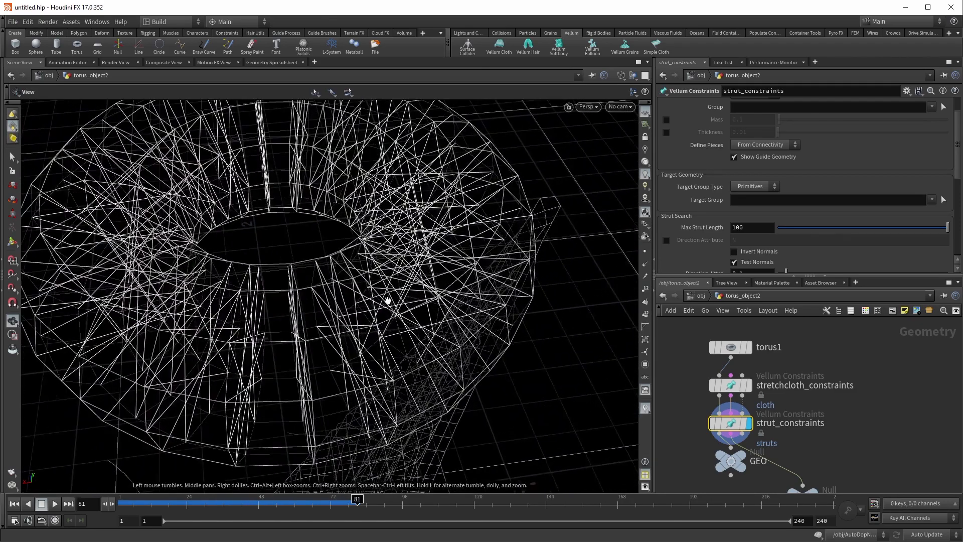
{"action": "left_click_drag", "start_coordinate": [388, 300], "coordinate": [341, 297]}
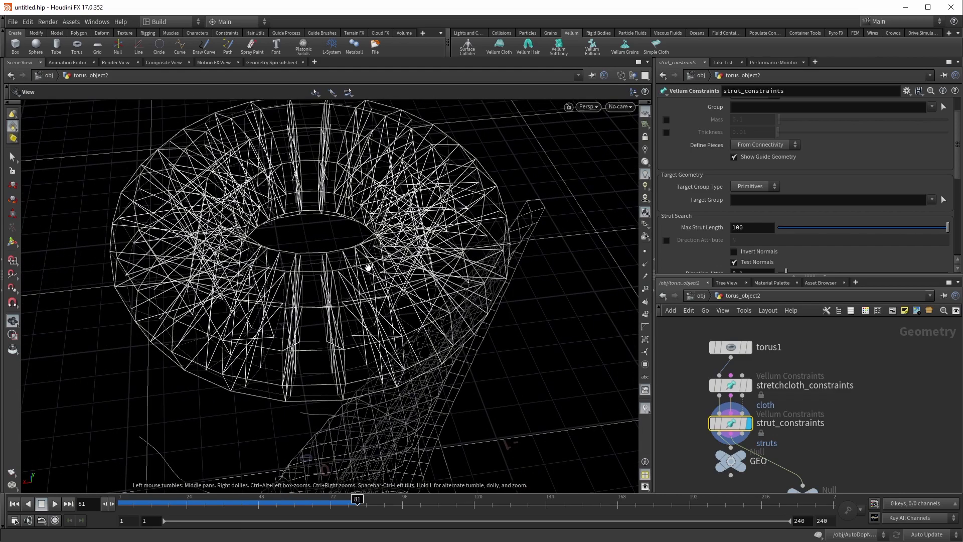
{"action": "left_click_drag", "start_coordinate": [392, 318], "coordinate": [365, 288]}
{"action": "right_click_drag", "start_coordinate": [369, 295], "coordinate": [323, 377]}
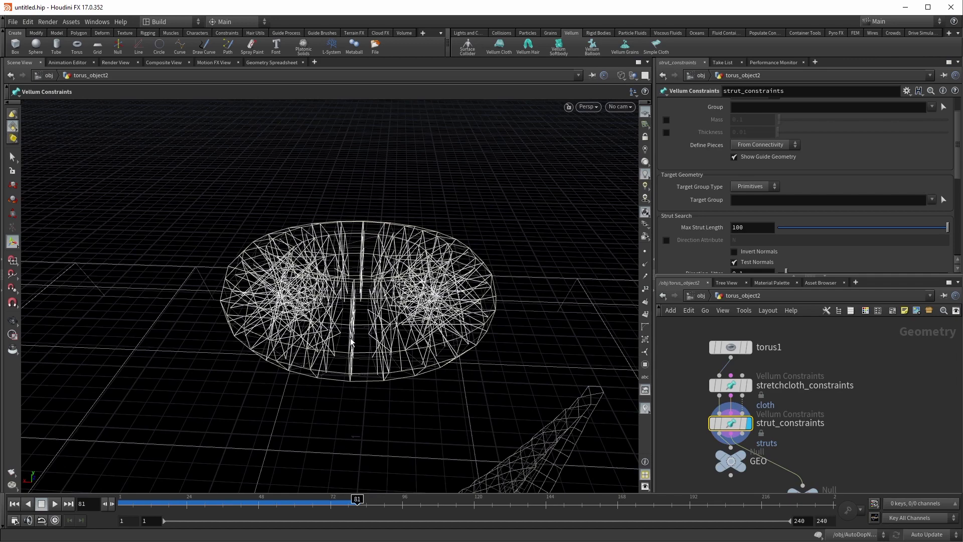
Return to the object level, rewind to frame 1, and frame the open ground beside the cloth and stacked toruses
{"action": "key", "text": "u"}
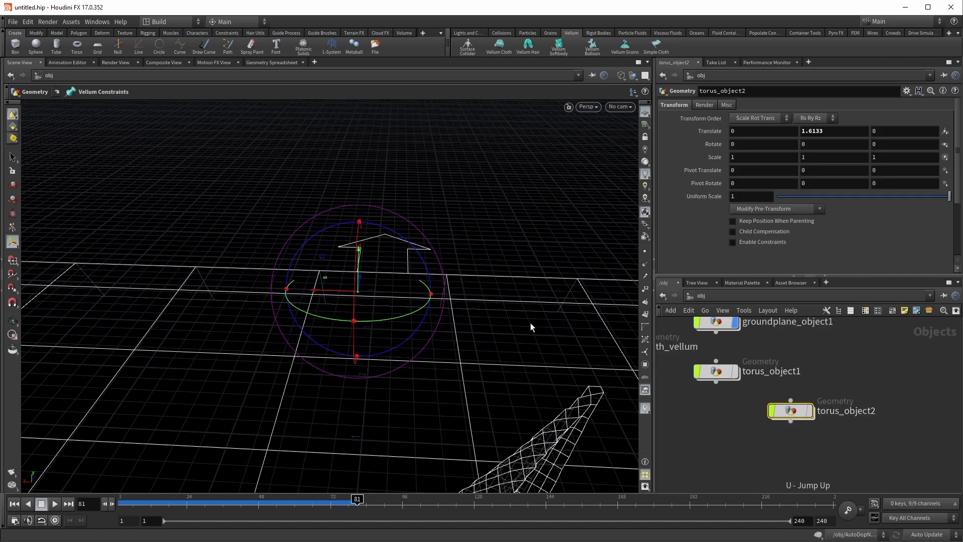
{"action": "left_click", "coordinate": [14, 503]}
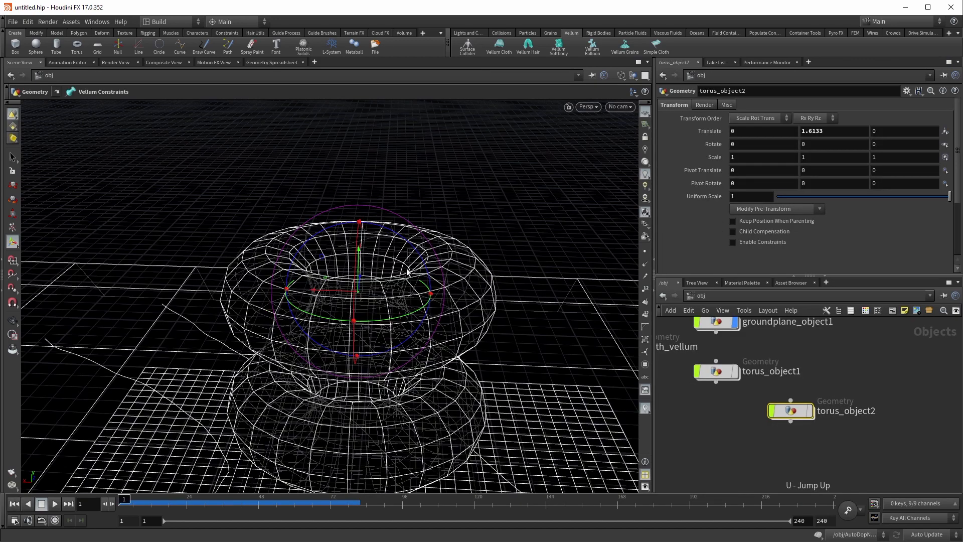
{"action": "key", "text": "Escape"}
{"action": "left_click_drag", "start_coordinate": [165, 441], "coordinate": [369, 397]}
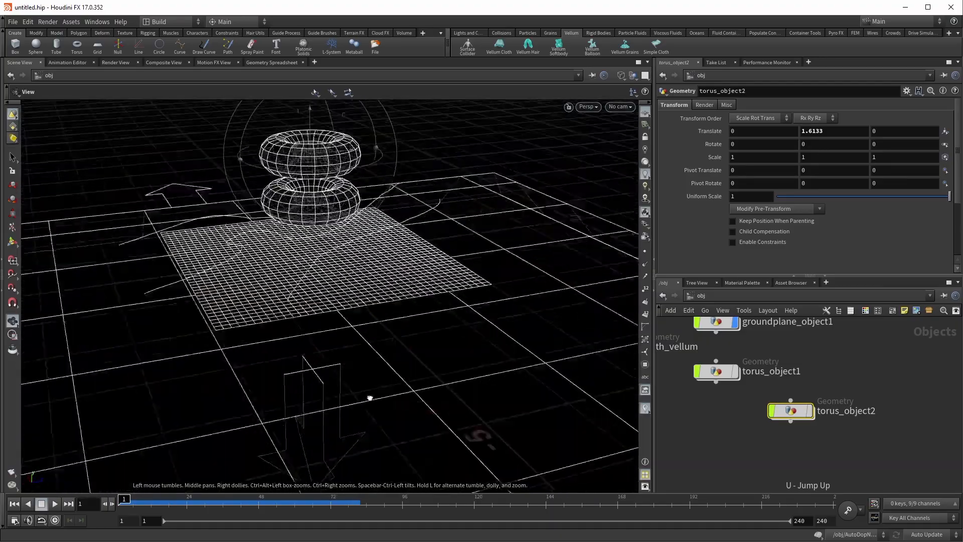
{"action": "right_click_drag", "start_coordinate": [370, 398], "coordinate": [449, 359]}
{"action": "key", "text": "Escape"}
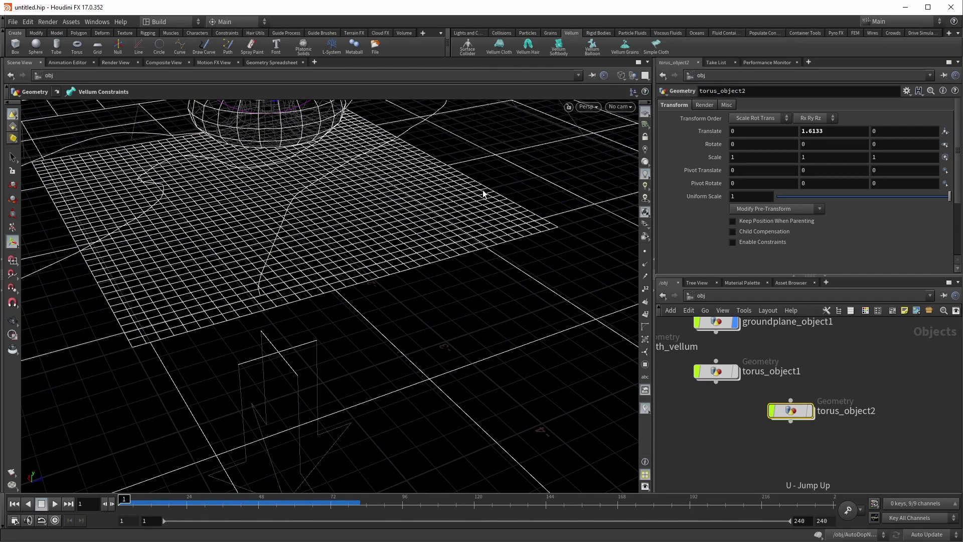
{"action": "key", "text": "Escape"}
{"action": "left_click_drag", "start_coordinate": [484, 194], "coordinate": [443, 279]}
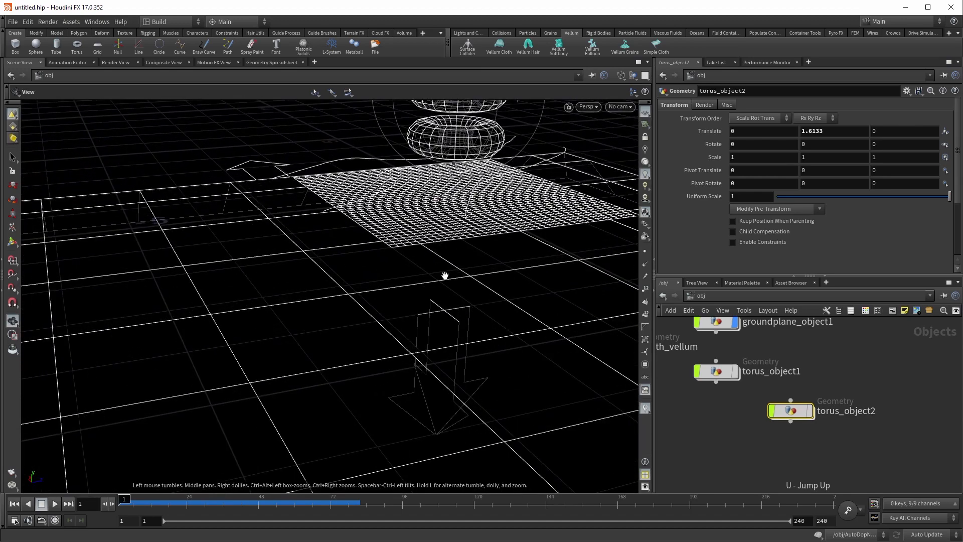
{"action": "key", "text": "Escape"}
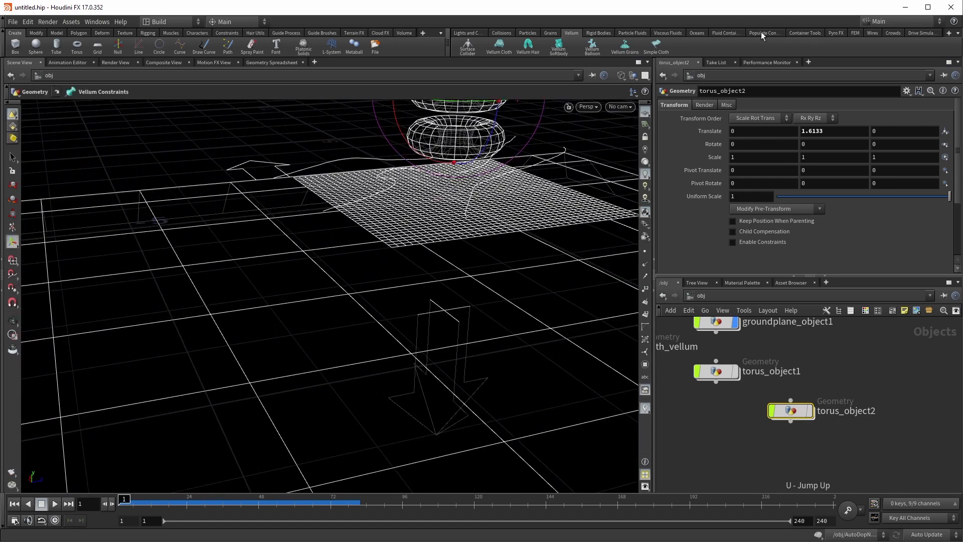
Check the Grains and Vellum tool sets, and create a box at the world origin
{"action": "left_click", "coordinate": [551, 33]}
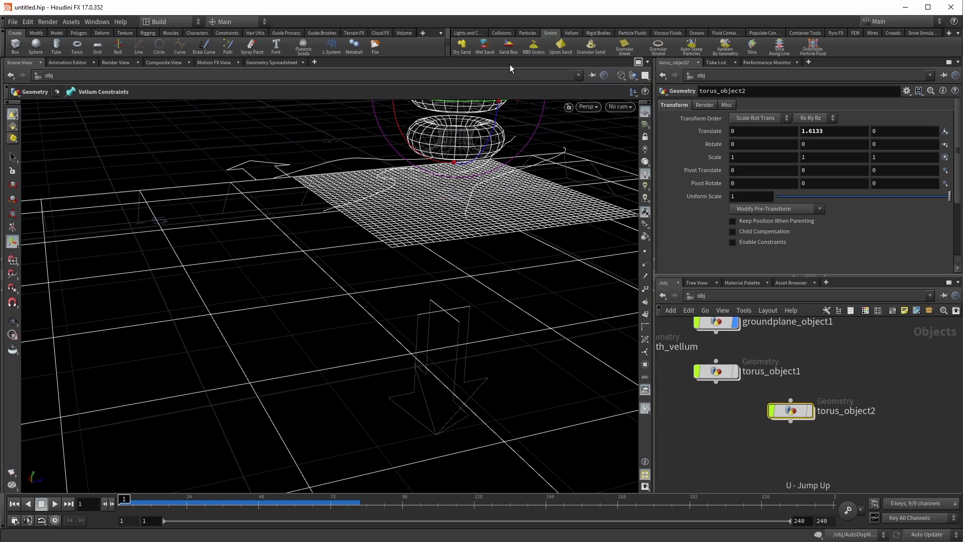
{"action": "left_click", "coordinate": [571, 33]}
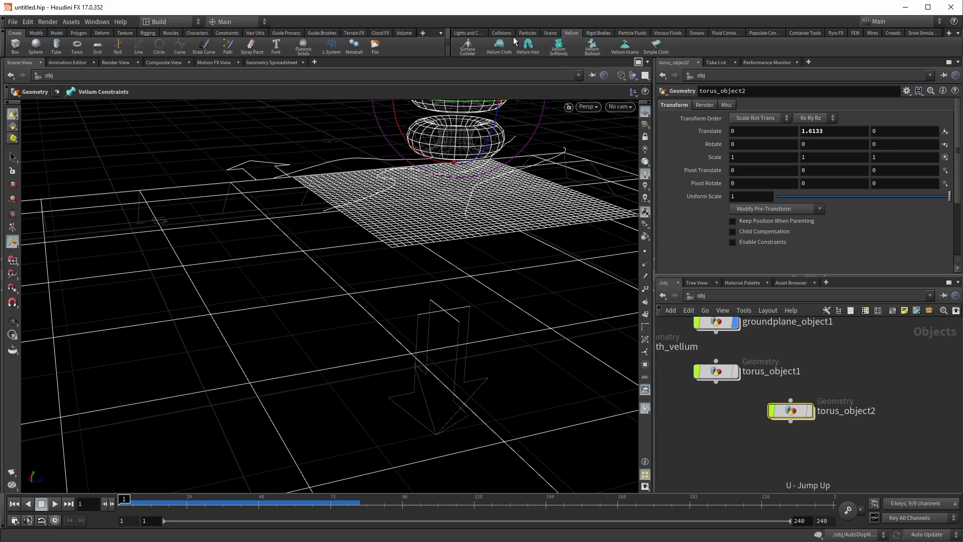
{"action": "key", "text": "Escape"}
{"action": "left_click_drag", "start_coordinate": [429, 196], "coordinate": [393, 224]}
{"action": "key", "text": "Tab"}
{"action": "type", "text": "box"}
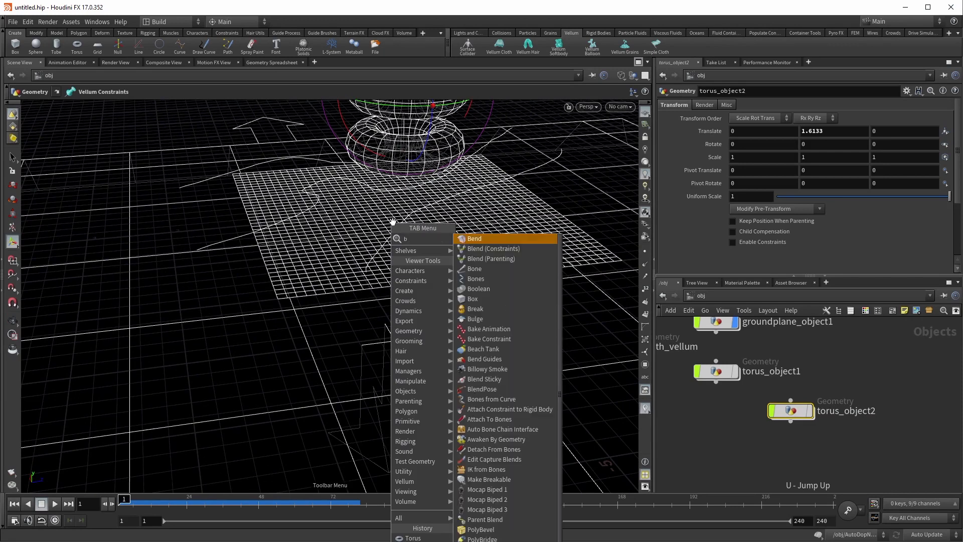
{"action": "key", "text": "Return"}
{"action": "key", "text": "Return"}
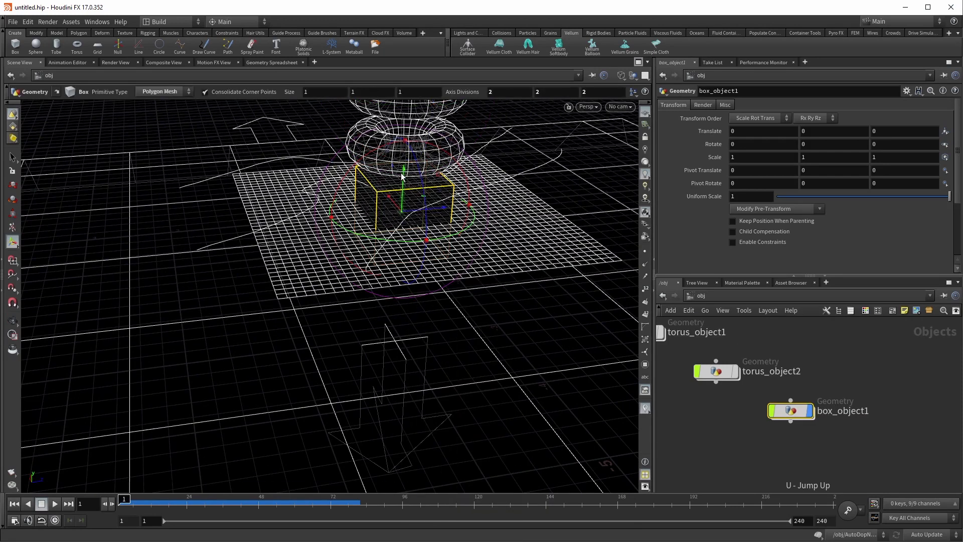
Move the box beneath the cloth to about -0.78 in Y and -0.53 in Z, and convert it to Vellum grains
{"action": "left_click_drag", "start_coordinate": [402, 172], "coordinate": [541, 341]}
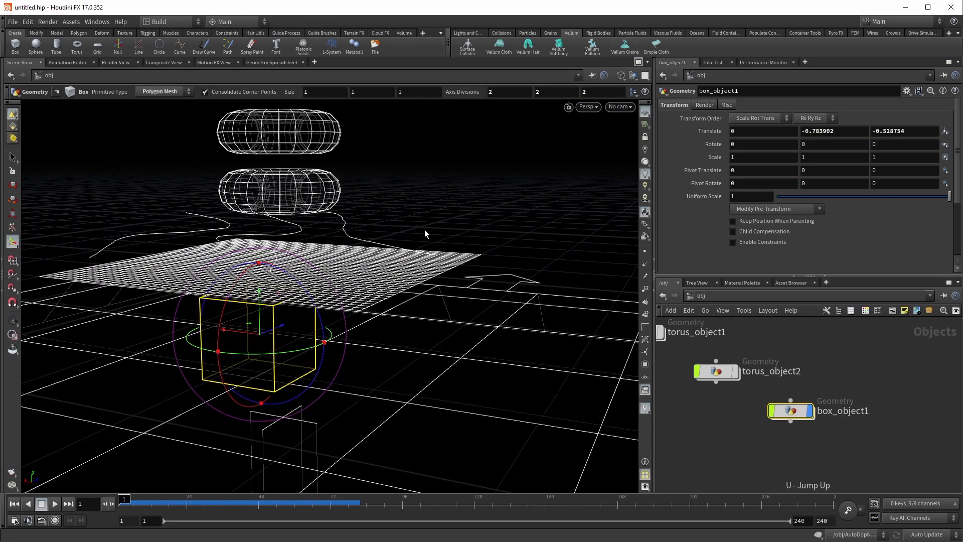
{"action": "middle_click_drag", "start_coordinate": [793, 430], "coordinate": [926, 392]}
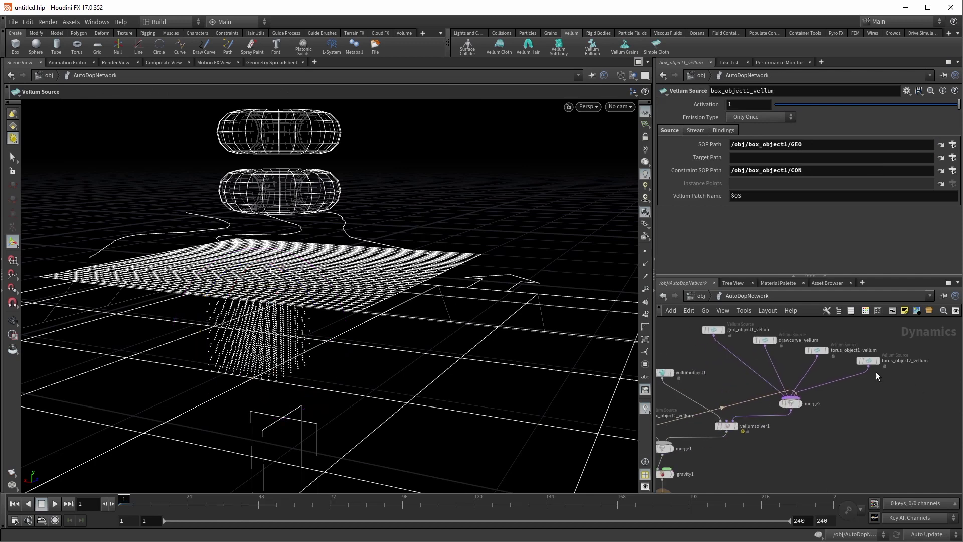
Open box_object1's network and stretch box1 to about 1.52 × 1 × 2.14 so the grains fill a wider block
{"action": "key", "text": "u"}
{"action": "key", "text": "l"}
{"action": "left_click_drag", "start_coordinate": [869, 372], "coordinate": [833, 437]}
{"action": "key", "text": "Return"}
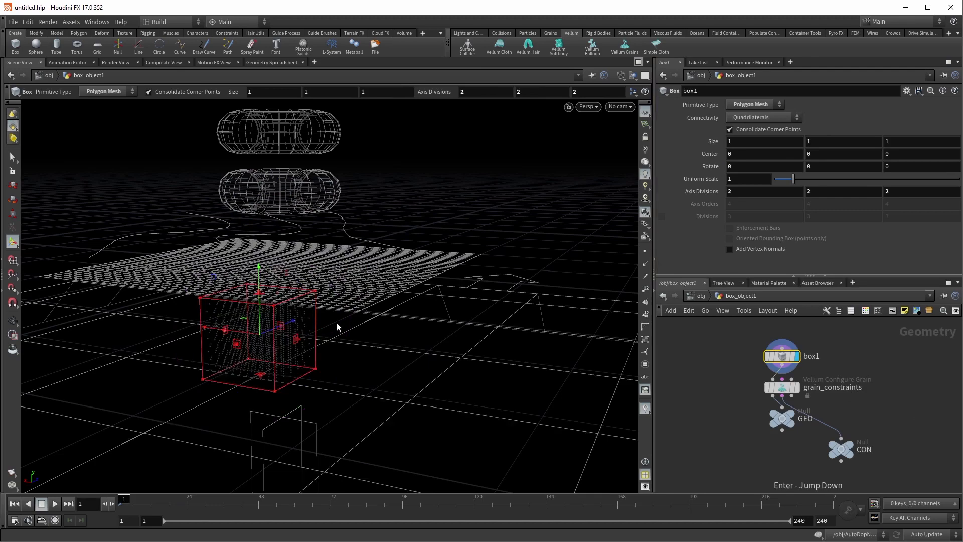
{"action": "left_click_drag", "start_coordinate": [297, 338], "coordinate": [333, 355]}
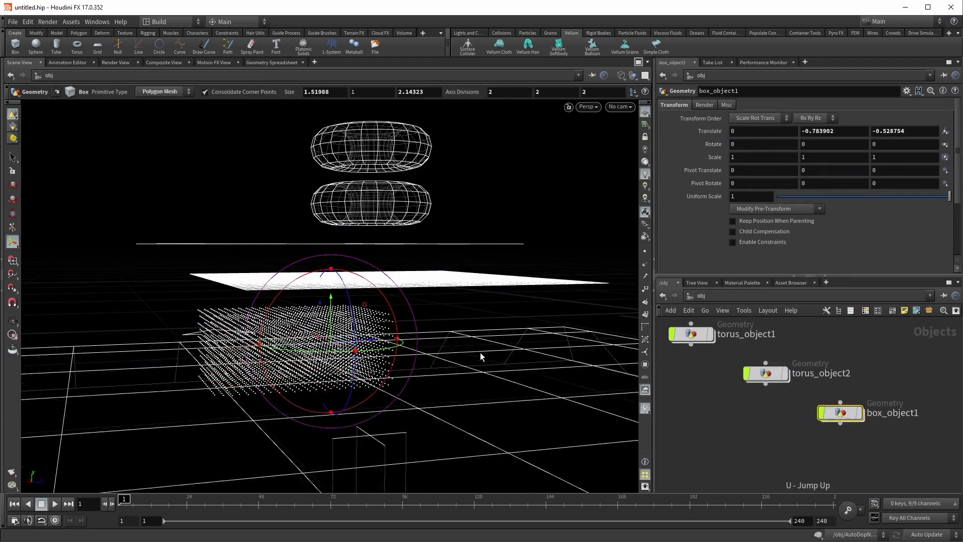
Switch the viewport to shaded display, frame the grain block under the cloth, and play the simulation
{"action": "key", "text": "w"}
{"action": "mouse_move", "coordinate": [473, 350]}
{"action": "left_mouse_down", "text": "alt"}
{"action": "mouse_move", "coordinate": [378, 312]}
{"action": "mouse_move", "coordinate": [435, 347]}
{"action": "mouse_move", "coordinate": [431, 329]}
{"action": "left_mouse_up", "text": "alt"}
{"action": "key", "text": "Return"}
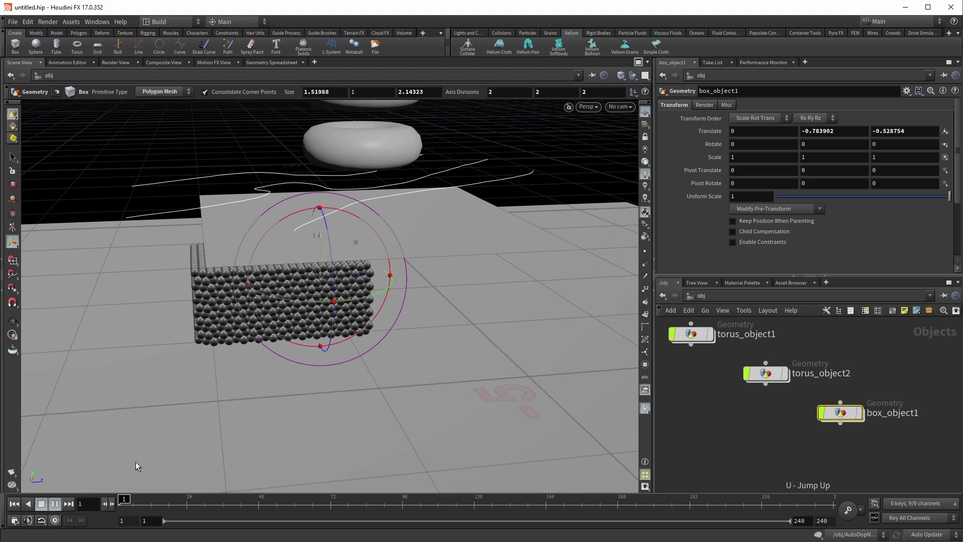
{"action": "key", "text": "Up"}
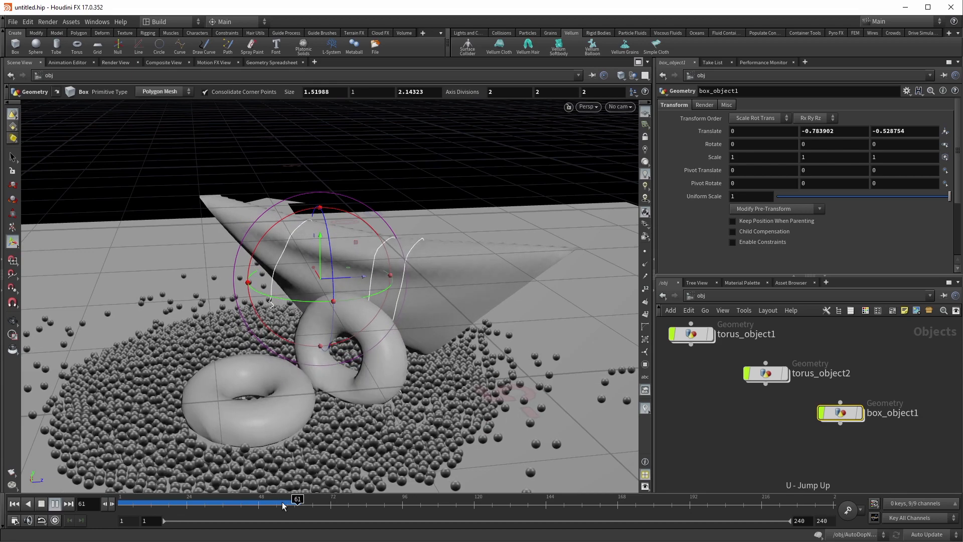
Scrub back to frame 49 and examine how the grains, toruses, cloth and hair curves interact from several angles
{"action": "left_click_drag", "start_coordinate": [271, 503], "coordinate": [260, 503]}
{"action": "left_click_drag", "start_coordinate": [357, 399], "coordinate": [98, 233], "text": "alt"}
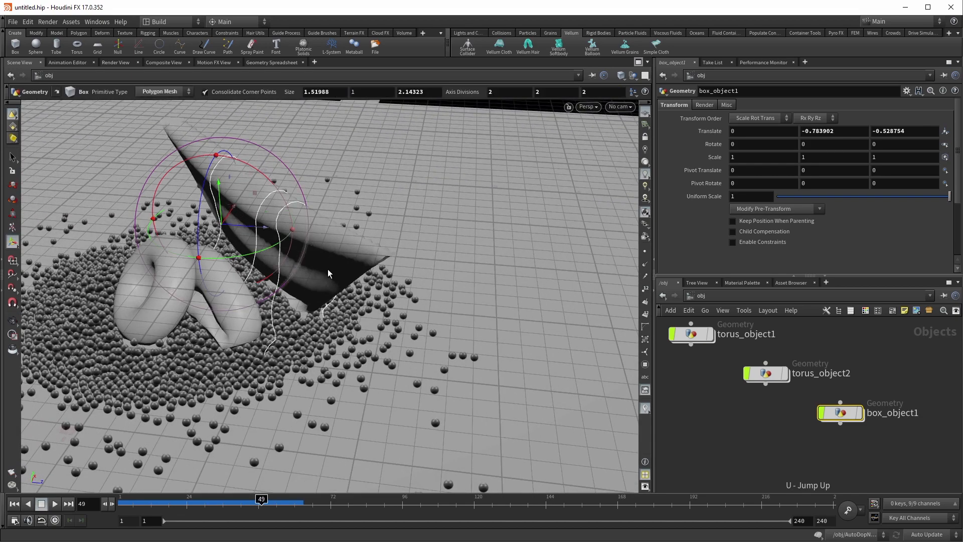
{"action": "left_click_drag", "start_coordinate": [321, 358], "coordinate": [349, 377]}
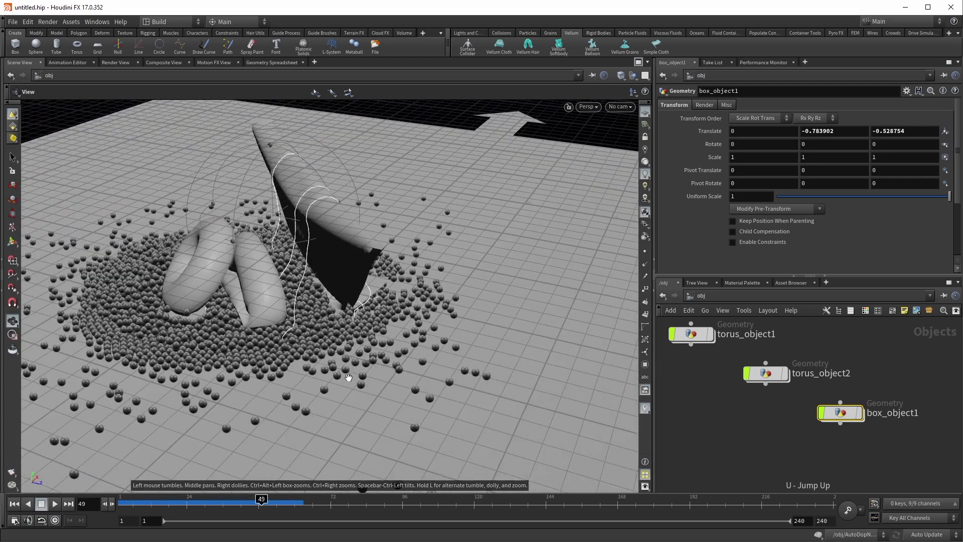
{"action": "left_click_drag", "start_coordinate": [342, 301], "coordinate": [334, 319]}
{"action": "key", "text": "r"}
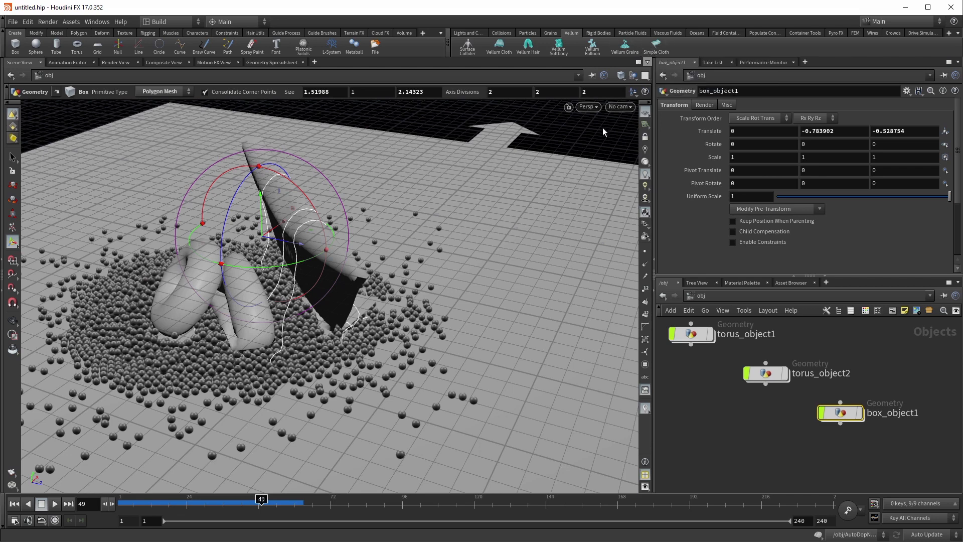
Rewind the simulation to frame 1 and frame both toruses, the curves, the cloth and the grain block
{"action": "left_click_drag", "start_coordinate": [250, 498], "coordinate": [100, 518]}
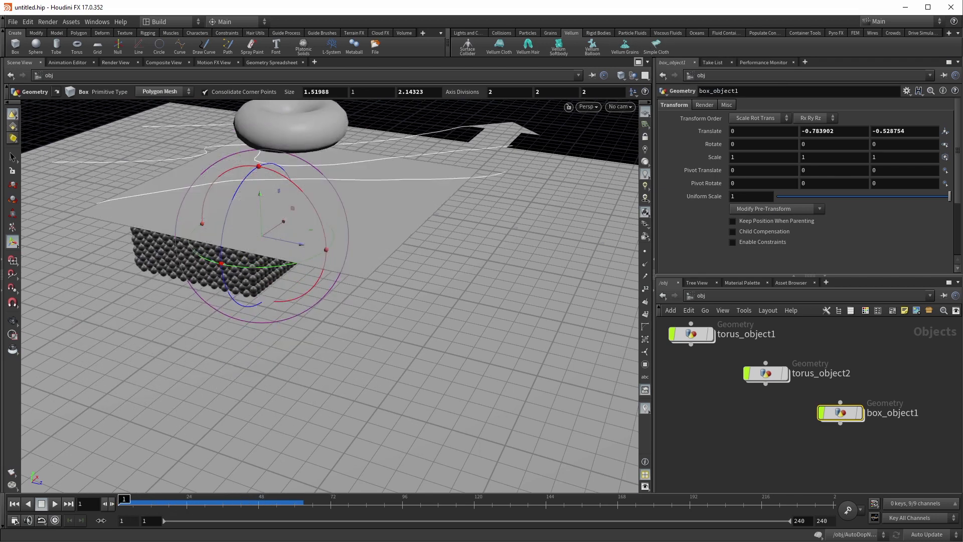
{"action": "key", "text": "Escape"}
{"action": "middle_click_drag", "start_coordinate": [322, 190], "coordinate": [357, 334]}
{"action": "left_click_drag", "start_coordinate": [356, 335], "coordinate": [370, 314]}
{"action": "key", "text": "Return"}
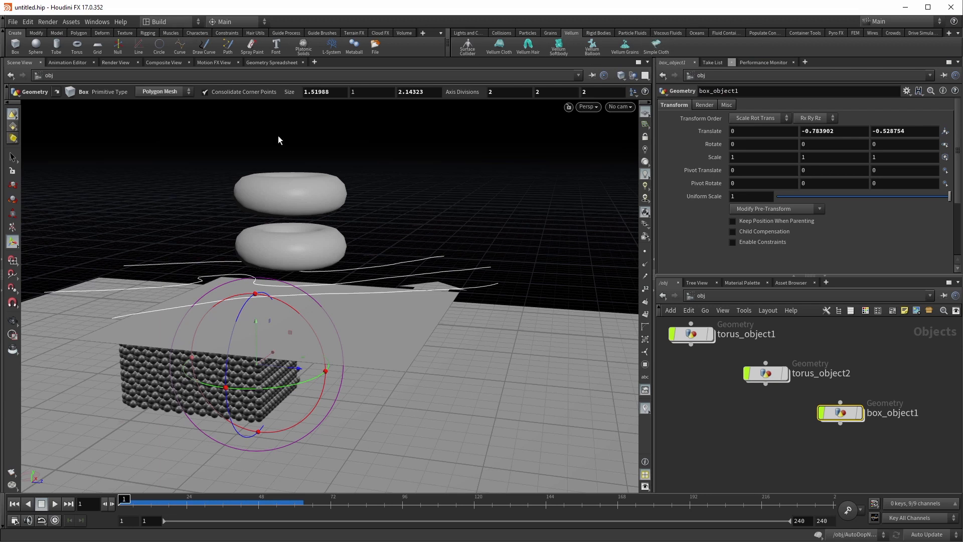
Search for the Simple Cloth tool by name and locate it among the Rigging tools
{"action": "key", "text": "Tab"}
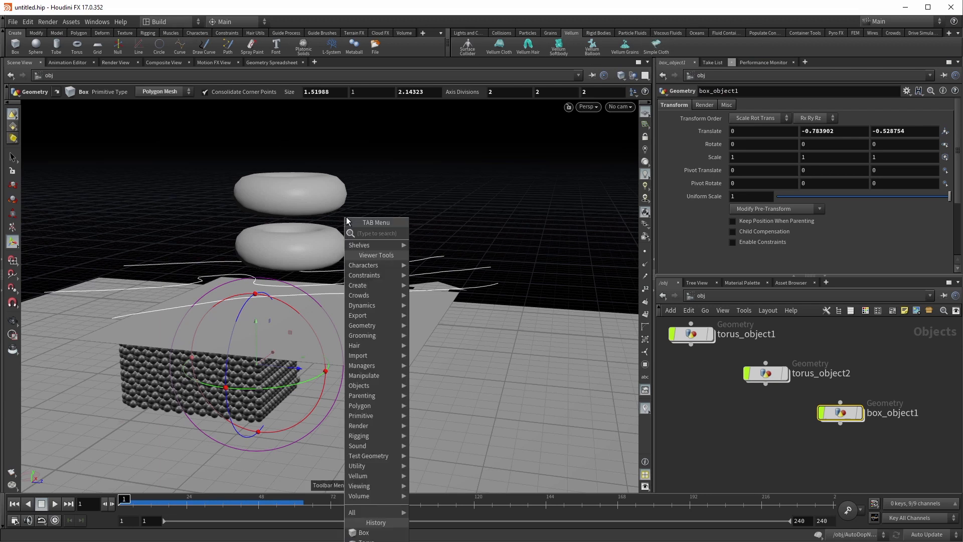
{"action": "type", "text": "simplc"}
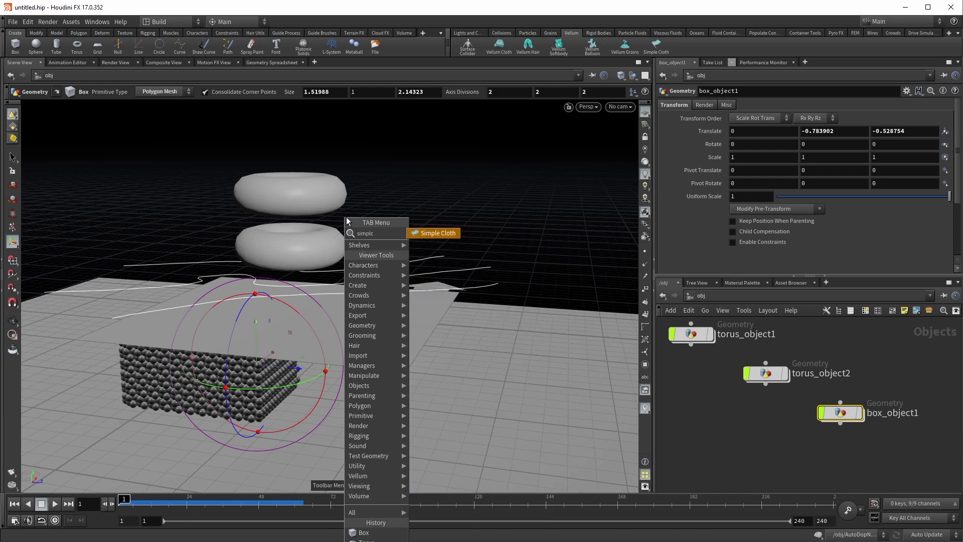
{"action": "key", "text": "Return"}
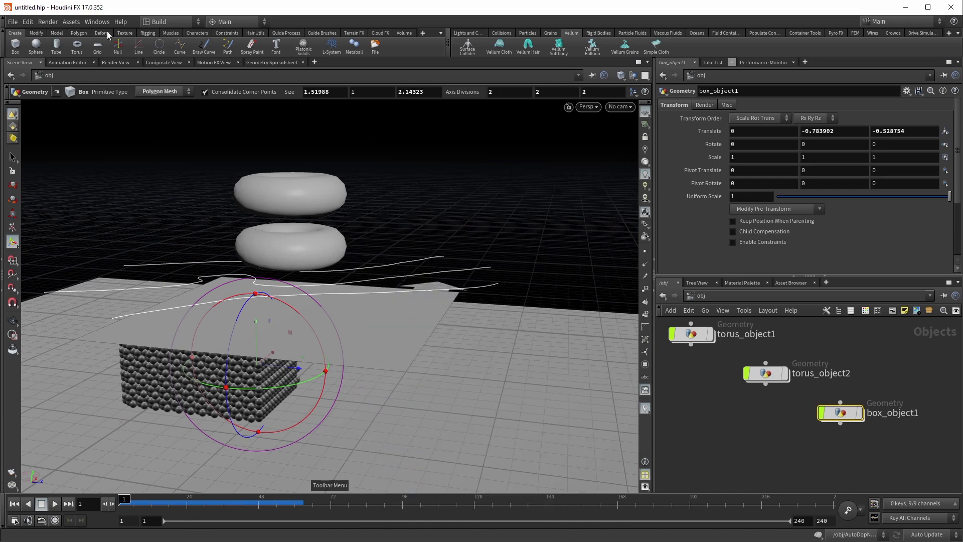
{"action": "left_click", "coordinate": [196, 32]}
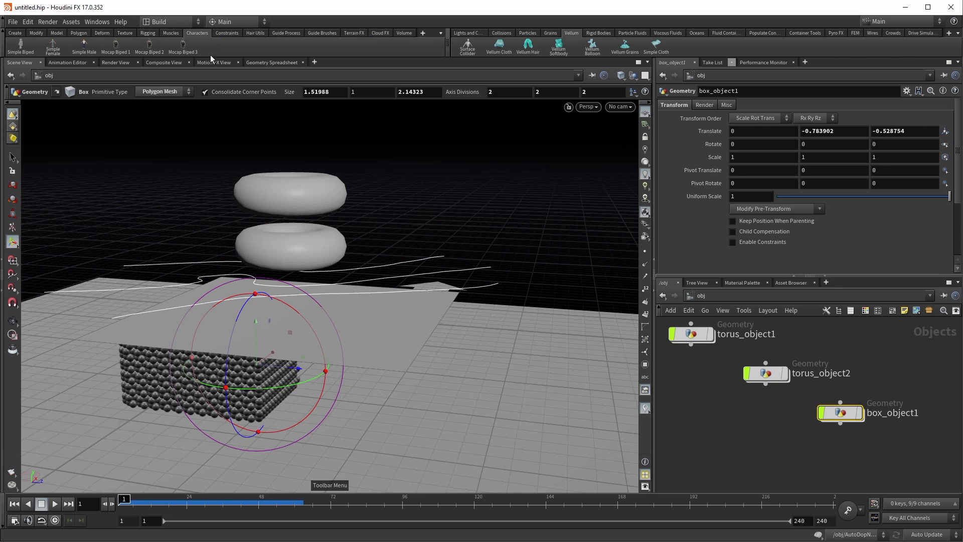
{"action": "left_click", "coordinate": [146, 34]}
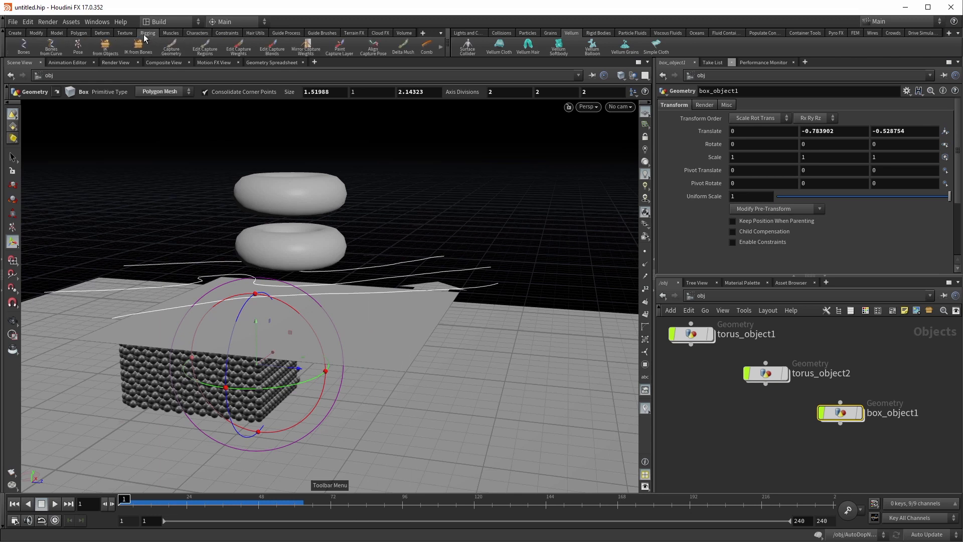
{"action": "left_click", "coordinate": [439, 47]}
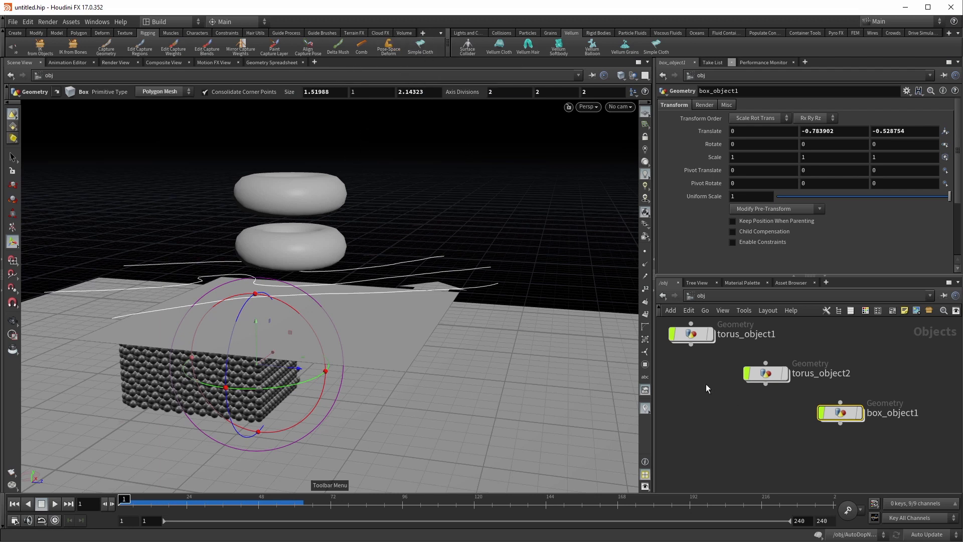
Rearrange the object network, placing torus_object2 beside groundplane_object1 and box_object1 beside torus_object1
{"action": "middle_click_drag", "start_coordinate": [706, 385], "coordinate": [722, 408]}
{"action": "scroll", "coordinate": [722, 408], "scroll_direction": "down", "scroll_amount": 4}
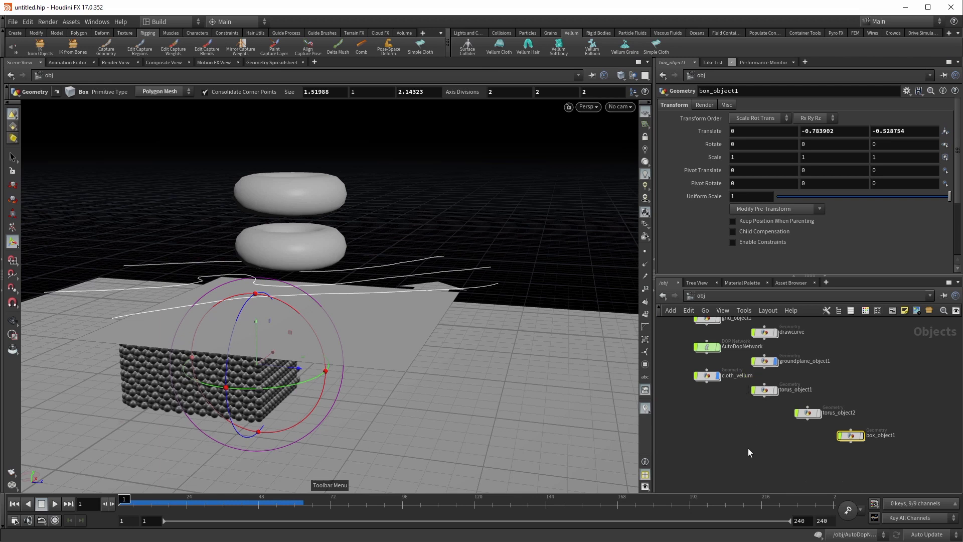
{"action": "left_click_drag", "start_coordinate": [811, 410], "coordinate": [834, 350]}
{"action": "left_click_drag", "start_coordinate": [851, 433], "coordinate": [823, 387]}
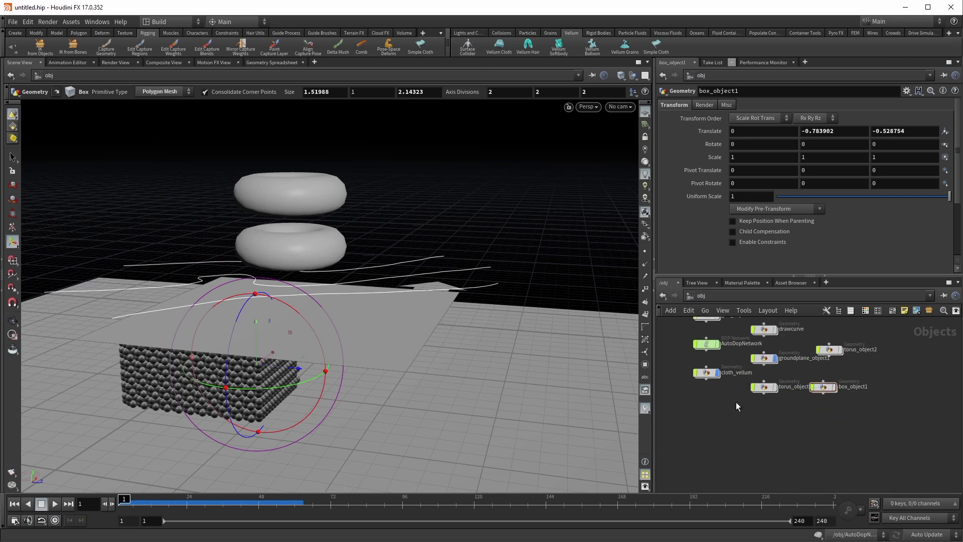
Save the scene as multiphysics.hip
{"action": "left_click", "coordinate": [13, 22]}
{"action": "key", "text": "ctrl+s"}
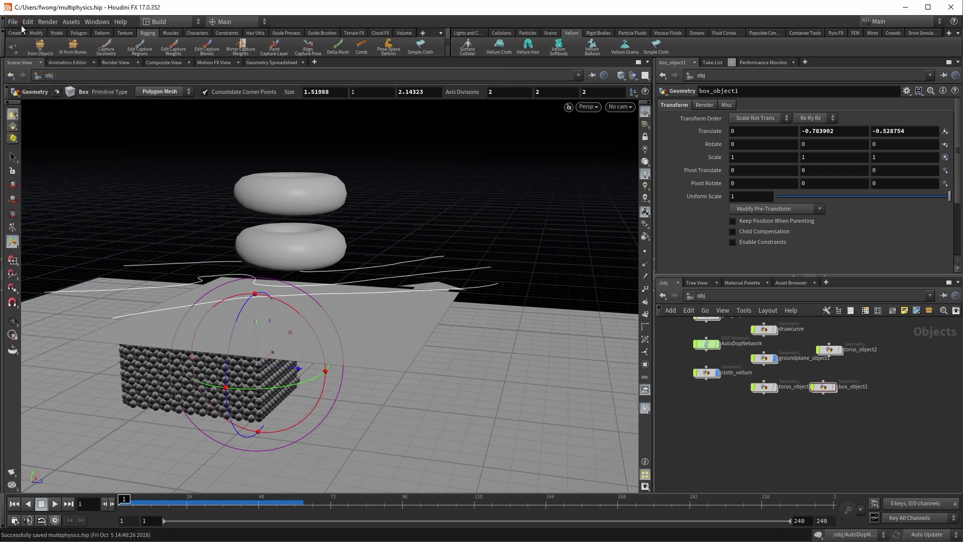
Delete all objects from the multiphysics scene and start a new empty scene, discarding the unsaved changes
{"action": "key", "text": "ctrl+a"}
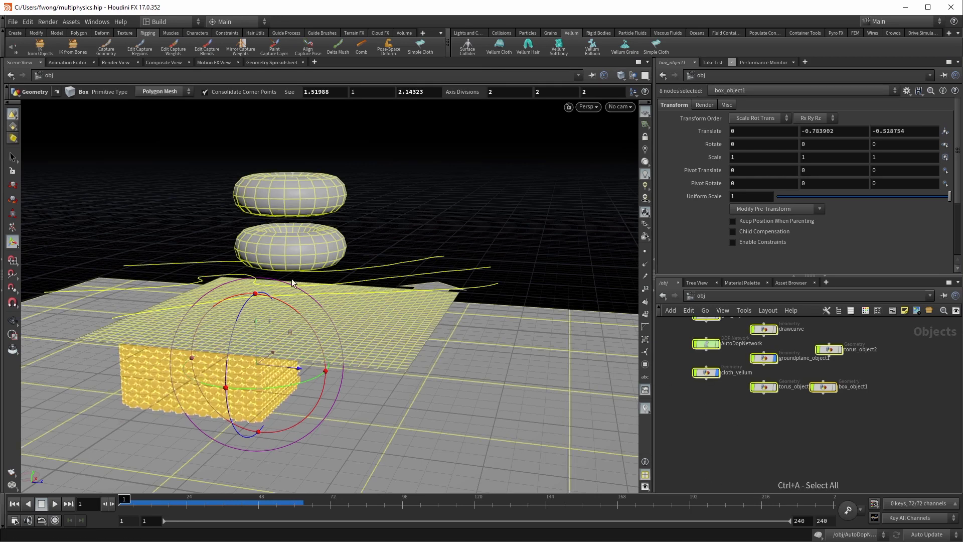
{"action": "key", "text": "Delete"}
{"action": "left_click", "coordinate": [12, 22]}
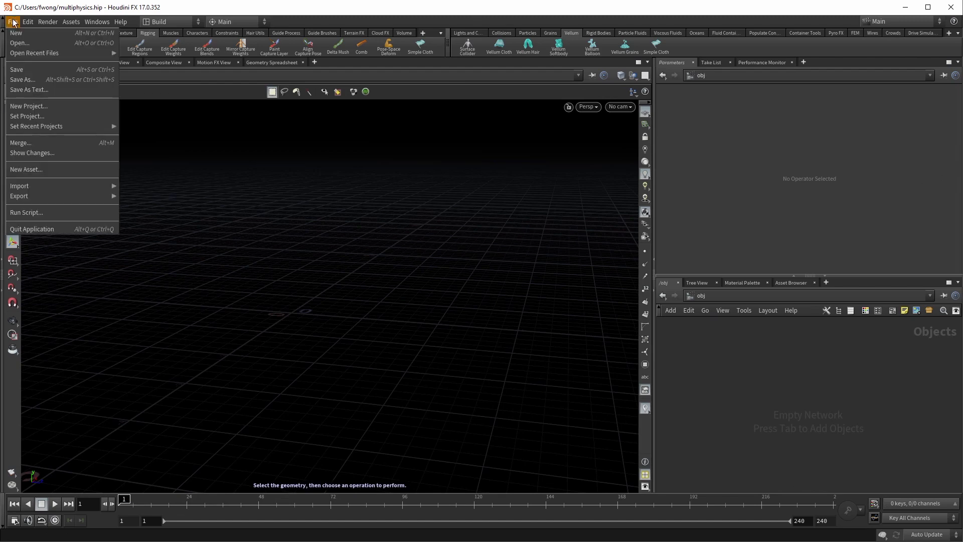
{"action": "left_click", "coordinate": [16, 30]}
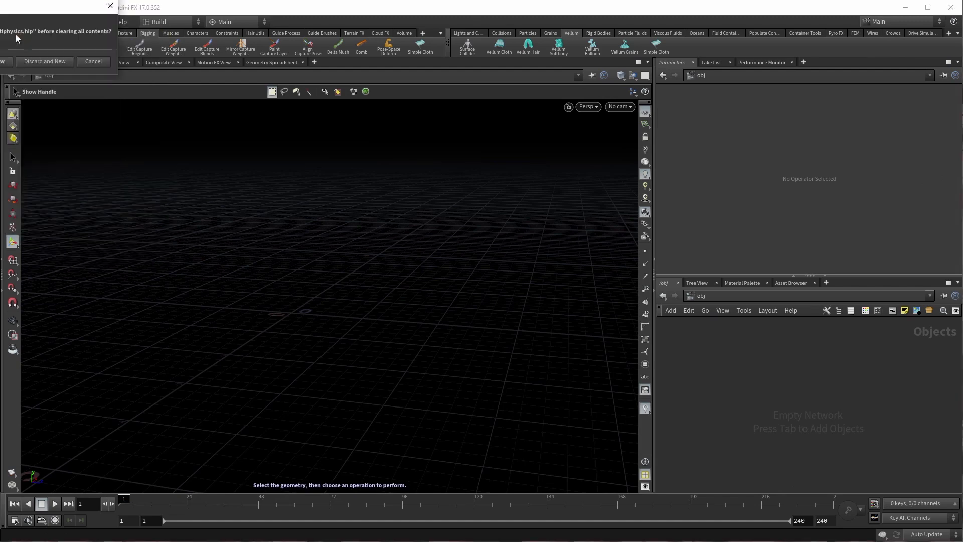
{"action": "left_click", "coordinate": [36, 61]}
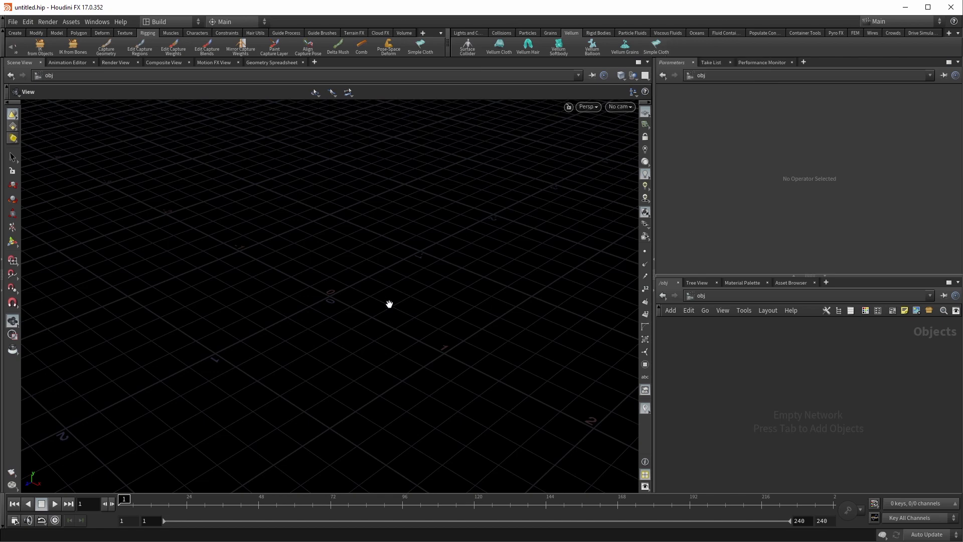
Create a grid object at the origin and set its orientation to the XY plane
{"action": "key", "text": "Tab"}
{"action": "type", "text": "grid"}
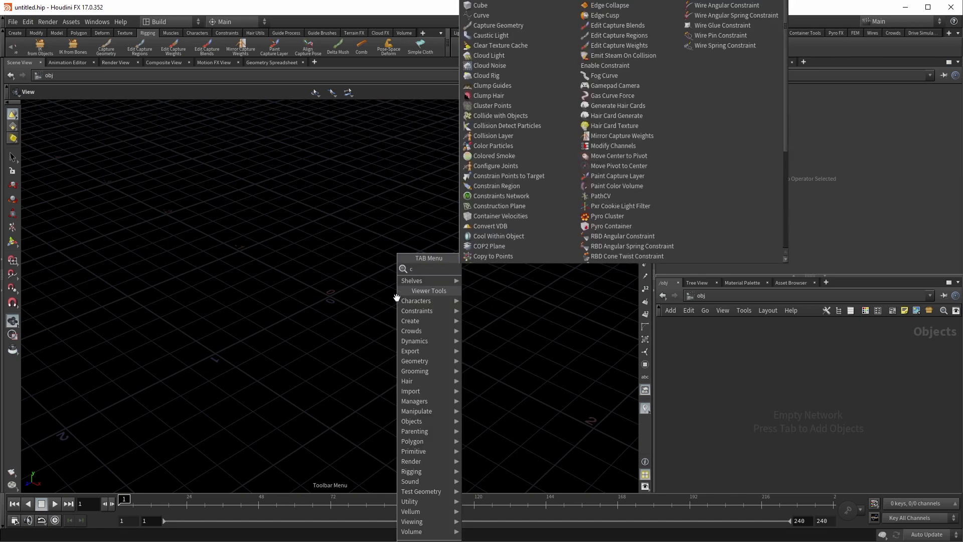
{"action": "key", "text": "Return"}
{"action": "left_click", "coordinate": [396, 296]}
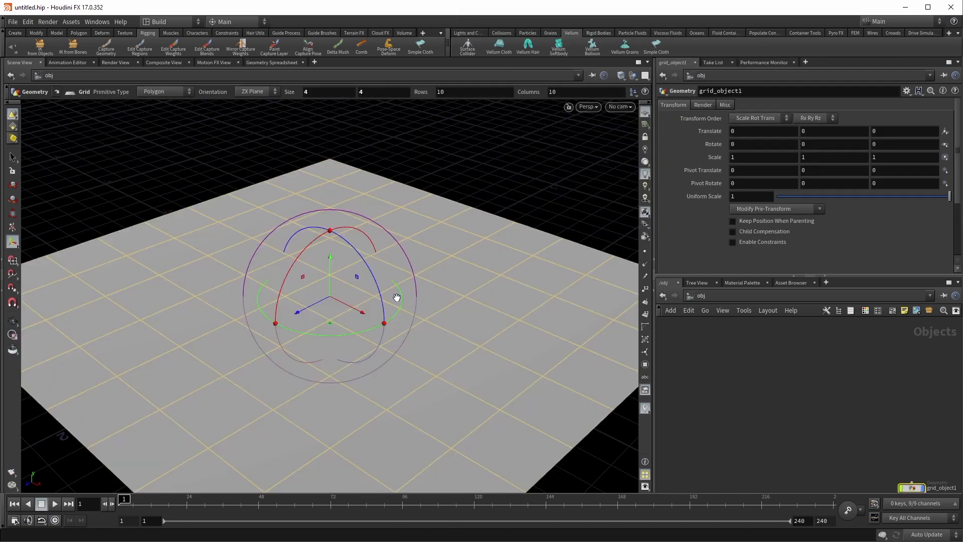
{"action": "key", "text": "Escape"}
{"action": "right_click_drag", "start_coordinate": [391, 310], "coordinate": [413, 301]}
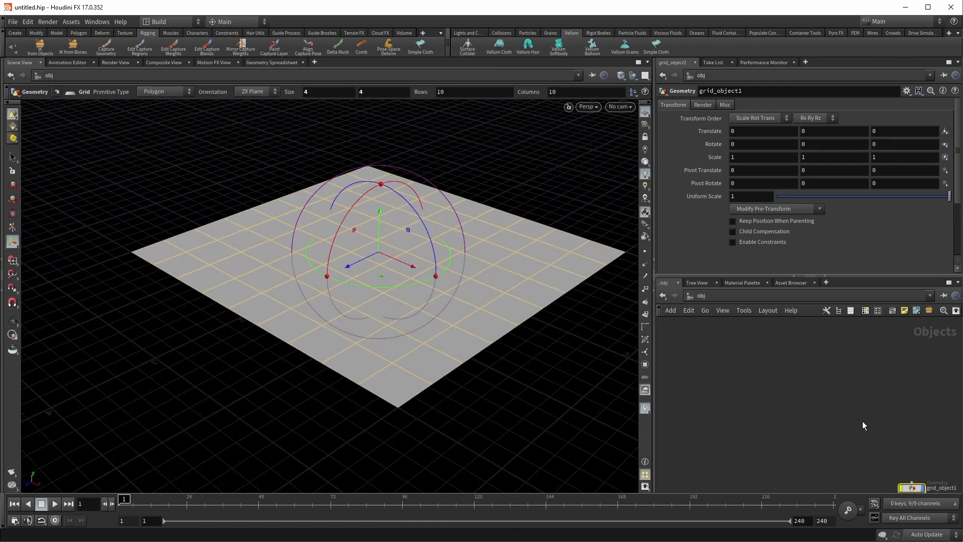
{"action": "middle_click_drag", "start_coordinate": [869, 429], "coordinate": [778, 347]}
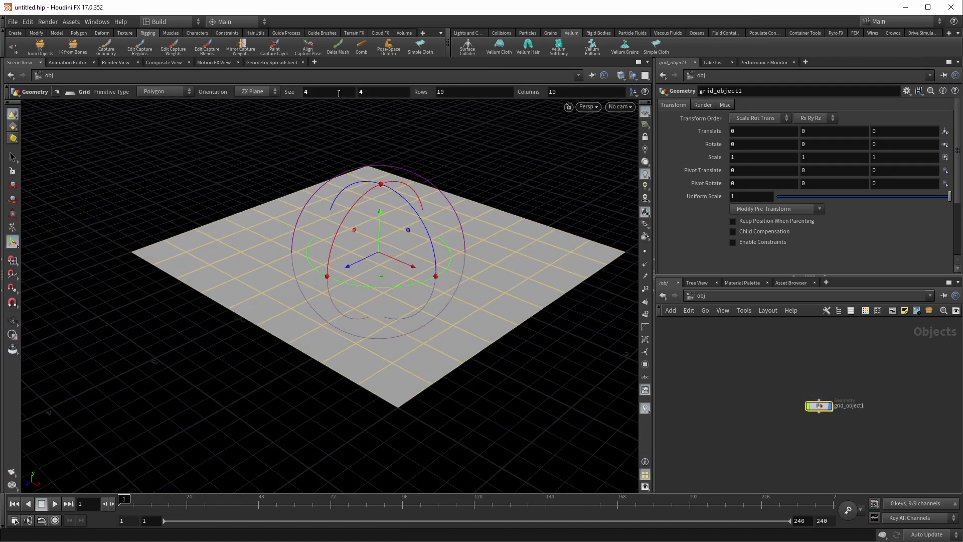
{"action": "left_click", "coordinate": [253, 93]}
{"action": "key", "text": "Escape"}
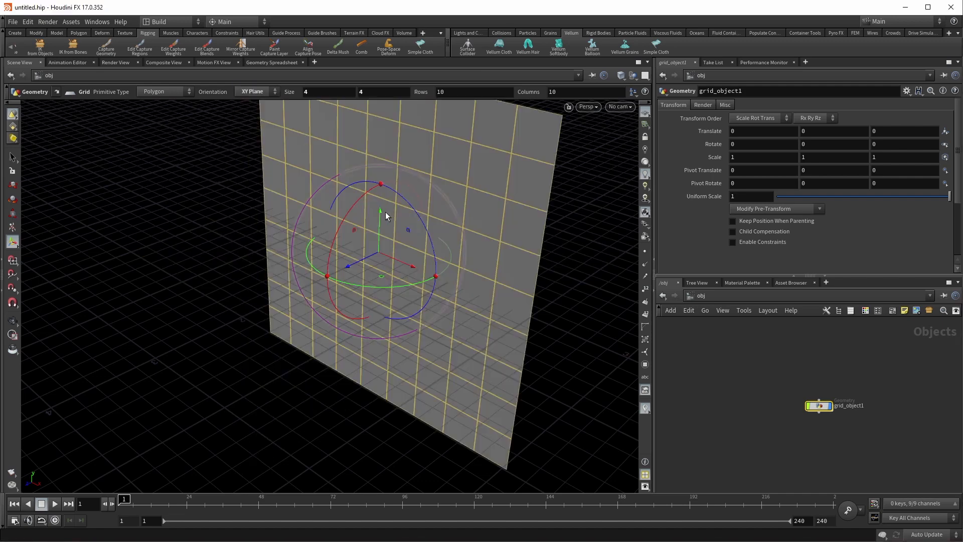
Enter the grid object's geometry and pull in its upper and lower edges to make it about 2.37 units high
{"action": "left_click_drag", "start_coordinate": [385, 212], "coordinate": [387, 344]}
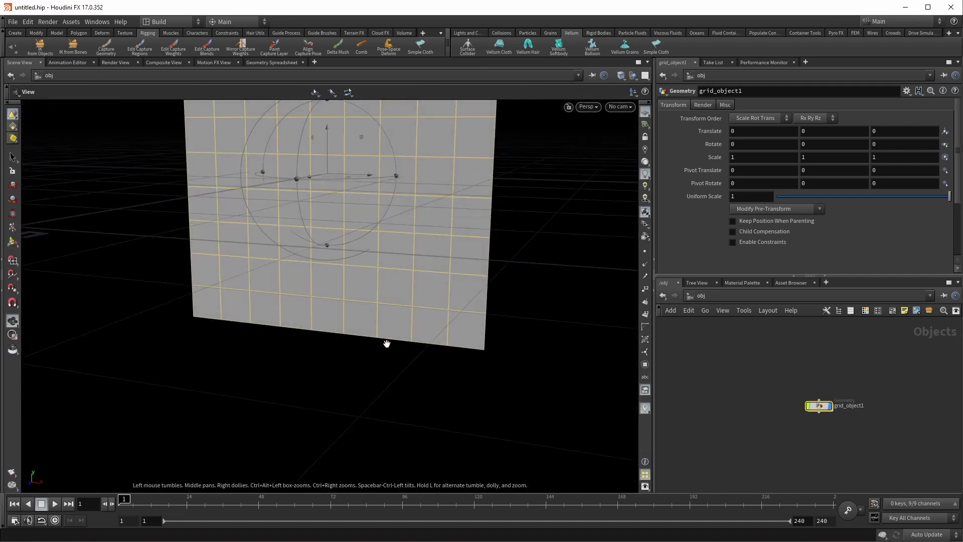
{"action": "double_click", "coordinate": [832, 404]}
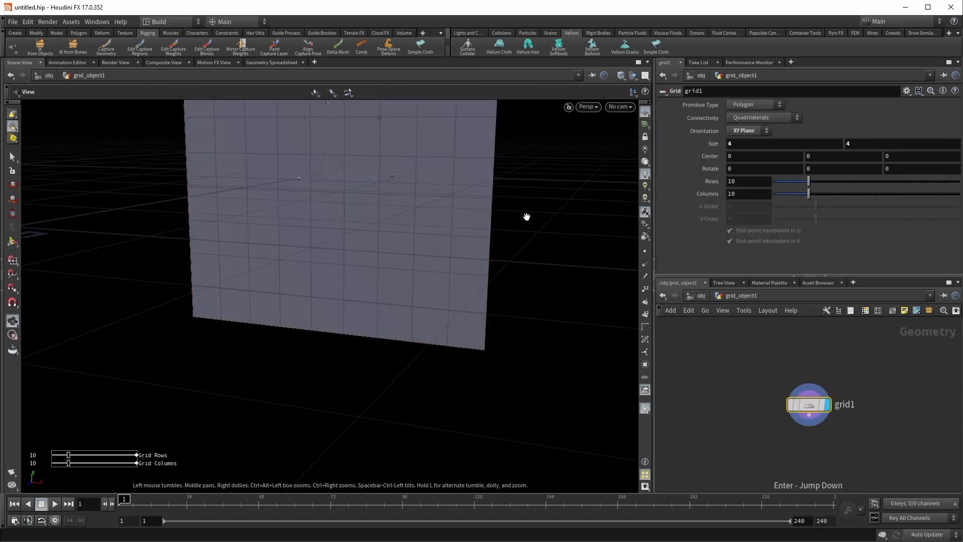
{"action": "left_click_drag", "start_coordinate": [527, 215], "coordinate": [400, 284]}
{"action": "key", "text": "Return"}
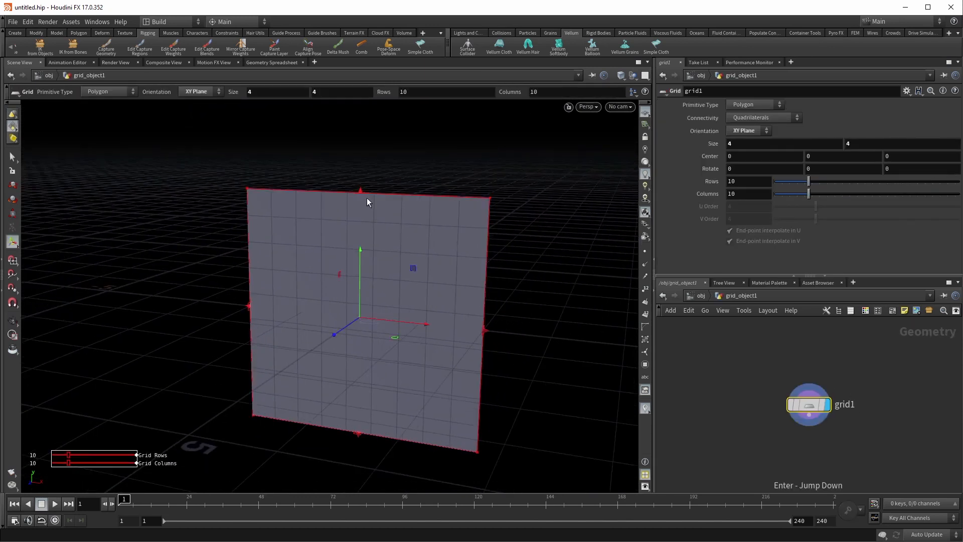
{"action": "left_click_drag", "start_coordinate": [362, 191], "coordinate": [366, 268]}
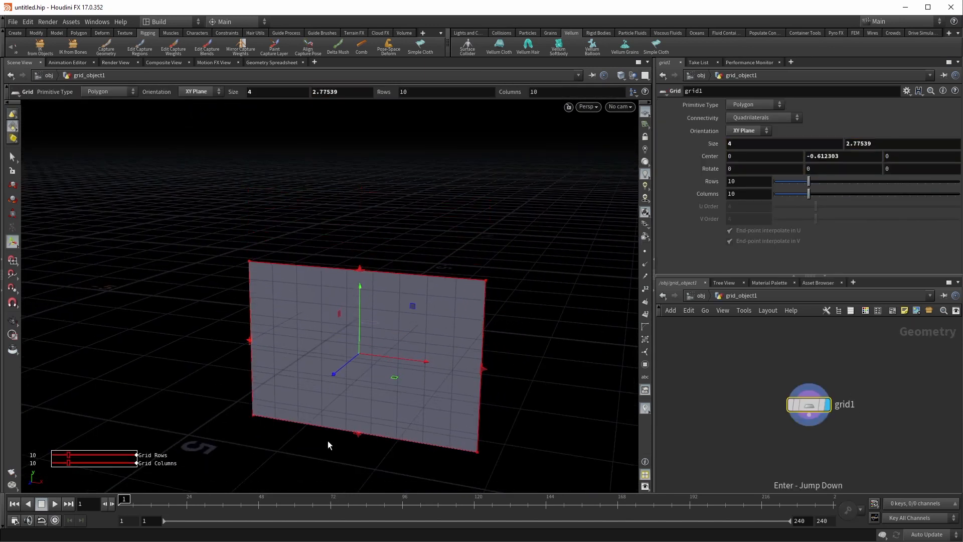
{"action": "left_click_drag", "start_coordinate": [337, 420], "coordinate": [335, 404]}
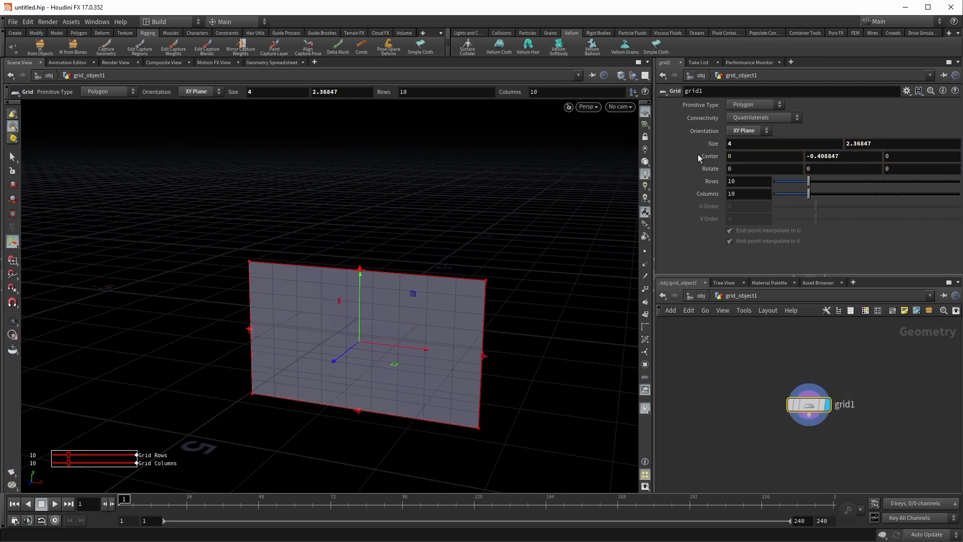
Set the grid to 40 rows and 60 columns
{"action": "left_click", "coordinate": [750, 182]}
{"action": "type", "text": "40"}
{"action": "key", "text": "Tab"}
{"action": "type", "text": "60"}
{"action": "key", "text": "Return"}
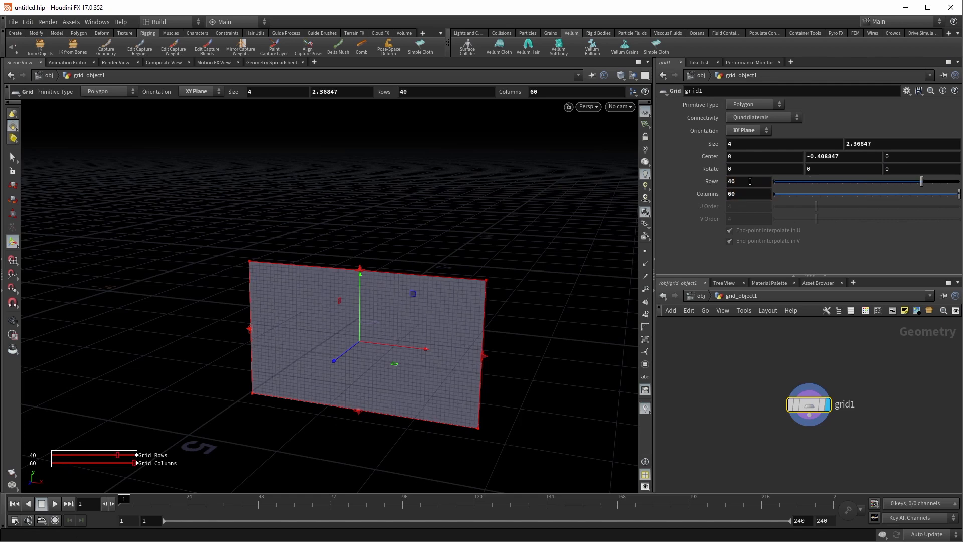
Return to the object level, add a tube object to the network and enter its geometry
{"action": "key", "text": "Escape"}
{"action": "left_click_drag", "start_coordinate": [473, 236], "coordinate": [512, 236]}
{"action": "key", "text": "Return"}
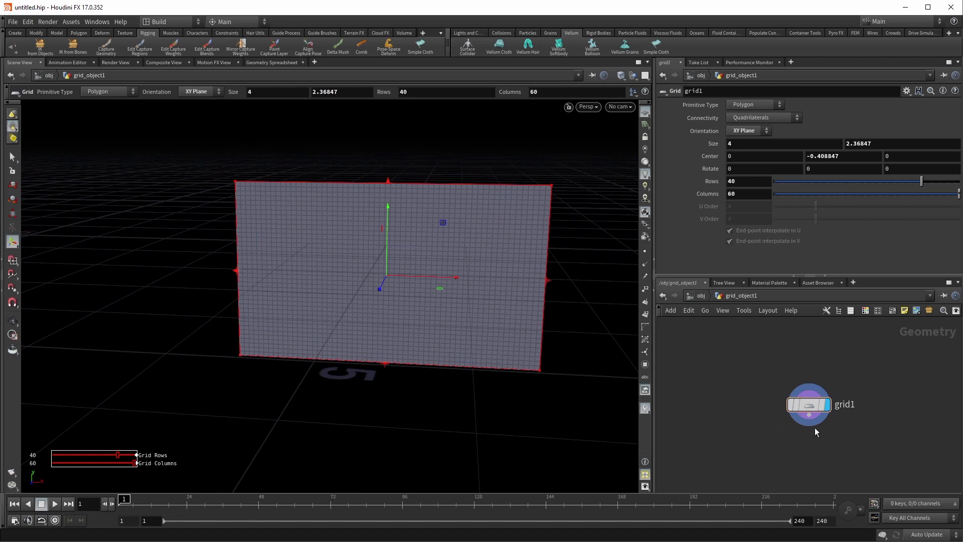
{"action": "key", "text": "u"}
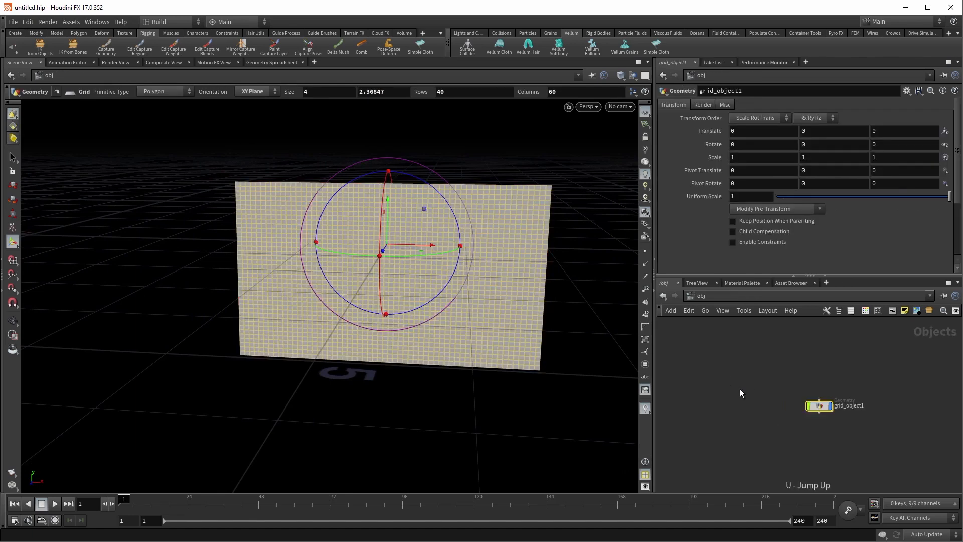
{"action": "key", "text": "Tab"}
{"action": "type", "text": "tube"}
{"action": "key", "text": "Return"}
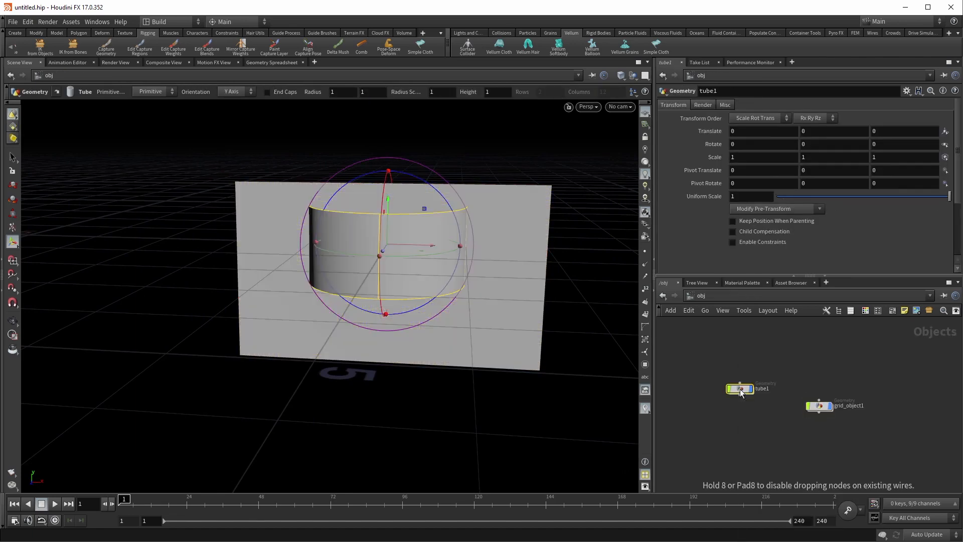
{"action": "left_click", "coordinate": [740, 389]}
{"action": "left_click_drag", "start_coordinate": [687, 347], "coordinate": [751, 421]}
{"action": "key", "text": "Return"}
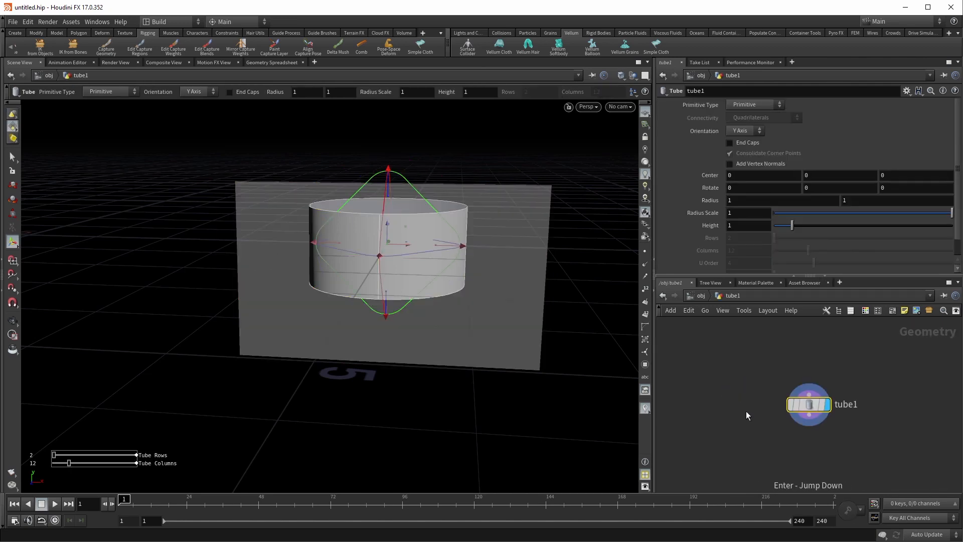
Shape the tube into a pole beside the grid: center X about -2.2, radius scale 0.085 and height 7.46
{"action": "left_click_drag", "start_coordinate": [399, 244], "coordinate": [230, 228]}
{"action": "left_click_drag", "start_coordinate": [308, 249], "coordinate": [346, 281]}
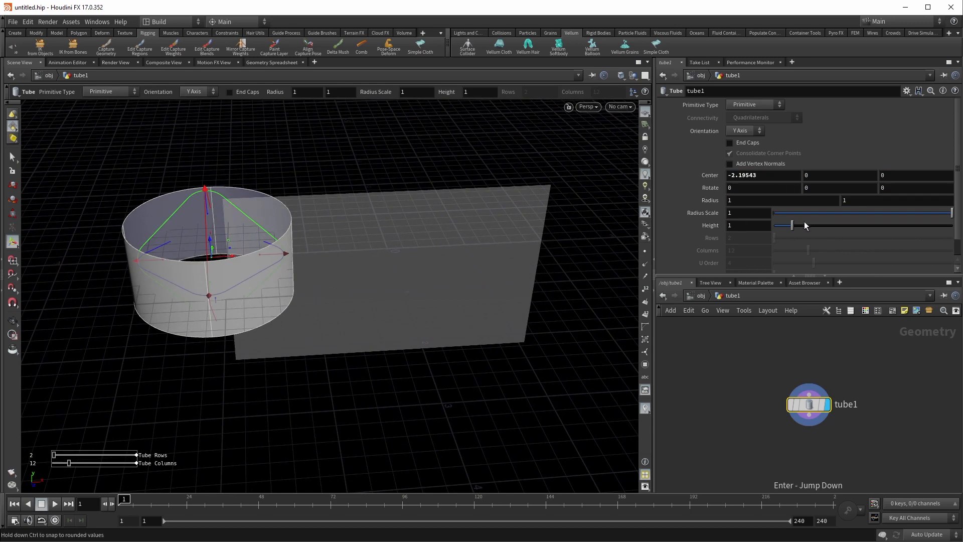
{"action": "mouse_move", "coordinate": [778, 218]}
{"action": "left_mouse_down"}
{"action": "mouse_move", "coordinate": [824, 216]}
{"action": "mouse_move", "coordinate": [790, 216]}
{"action": "left_mouse_up"}
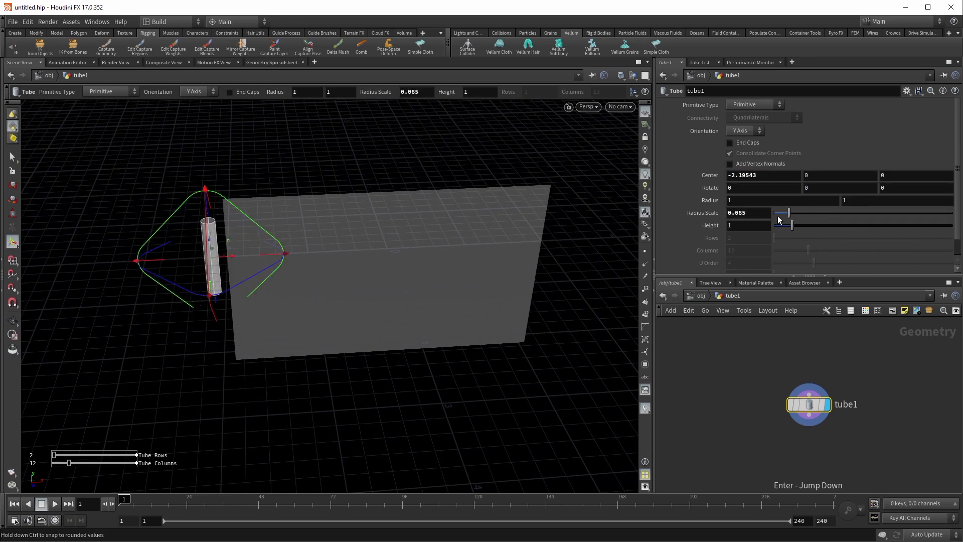
{"action": "left_click_drag", "start_coordinate": [346, 281], "coordinate": [339, 211], "text": "alt"}
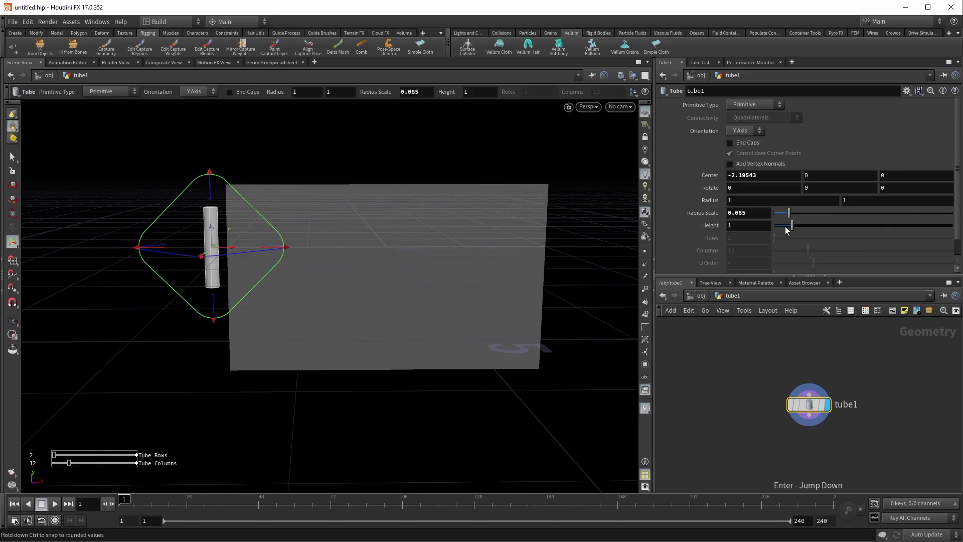
{"action": "left_click_drag", "start_coordinate": [791, 226], "coordinate": [907, 225]}
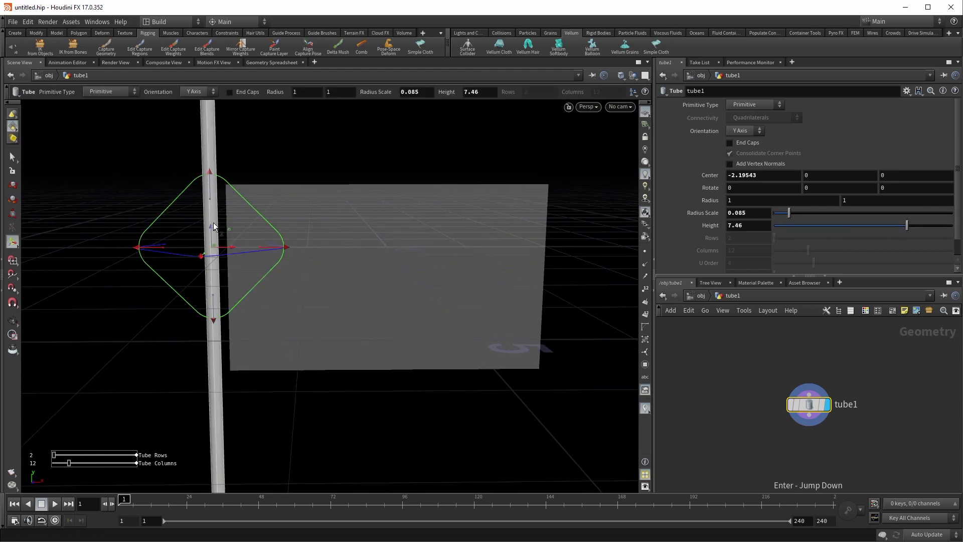
Lower the pole straight down to a center Y of about -2.74, so its end sits just above the grid's upper edge
{"action": "left_click_drag", "start_coordinate": [216, 235], "coordinate": [232, 432]}
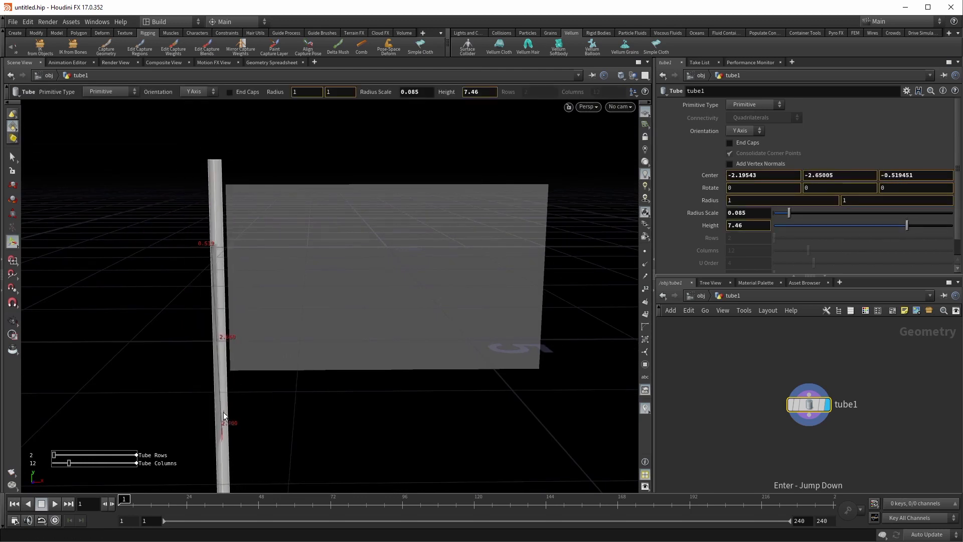
{"action": "key", "text": "ctrl+z"}
{"action": "key", "text": "Escape"}
{"action": "left_click_drag", "start_coordinate": [258, 279], "coordinate": [211, 285]}
{"action": "key", "text": "Return"}
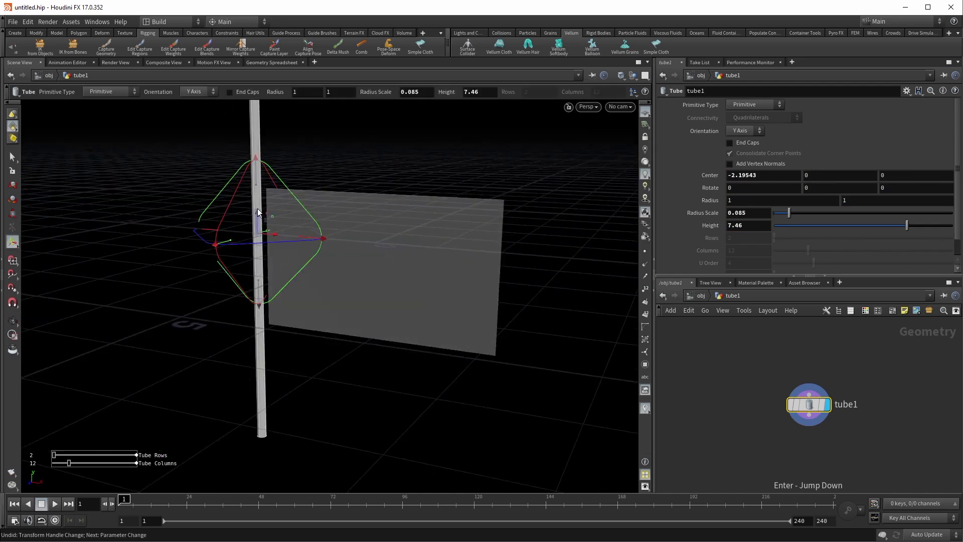
{"action": "left_click_drag", "start_coordinate": [262, 216], "coordinate": [274, 368]}
{"action": "key", "text": "Escape"}
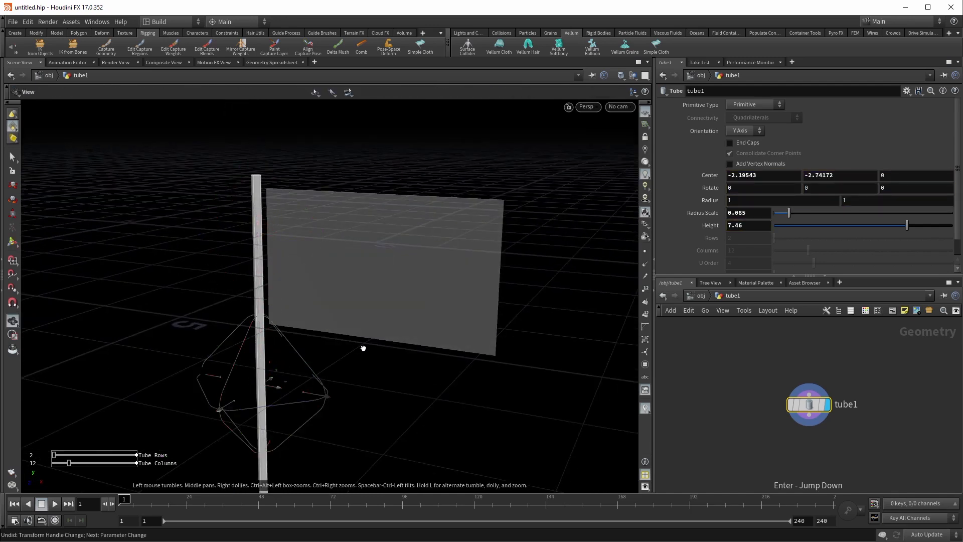
Change the tube to the Polygon primitive type with end caps and display wireframe over the shaded geometry
{"action": "mouse_move", "coordinate": [366, 348]}
{"action": "left_mouse_down"}
{"action": "mouse_move", "coordinate": [451, 351]}
{"action": "mouse_move", "coordinate": [473, 381]}
{"action": "mouse_move", "coordinate": [524, 401]}
{"action": "mouse_move", "coordinate": [531, 423]}
{"action": "mouse_move", "coordinate": [380, 350]}
{"action": "left_mouse_up"}
{"action": "key", "text": "Return"}
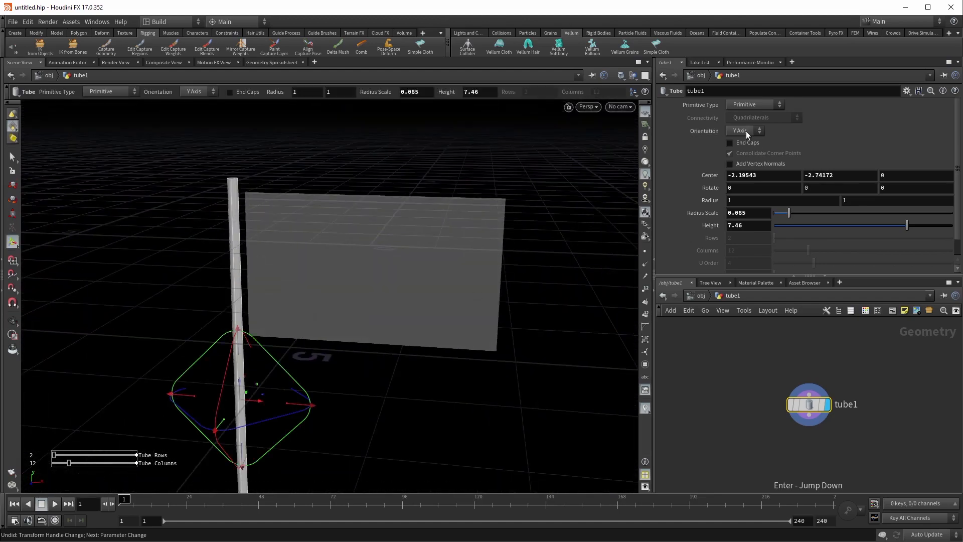
{"action": "left_click", "coordinate": [752, 105]}
{"action": "left_click", "coordinate": [751, 124]}
{"action": "left_click", "coordinate": [748, 145]}
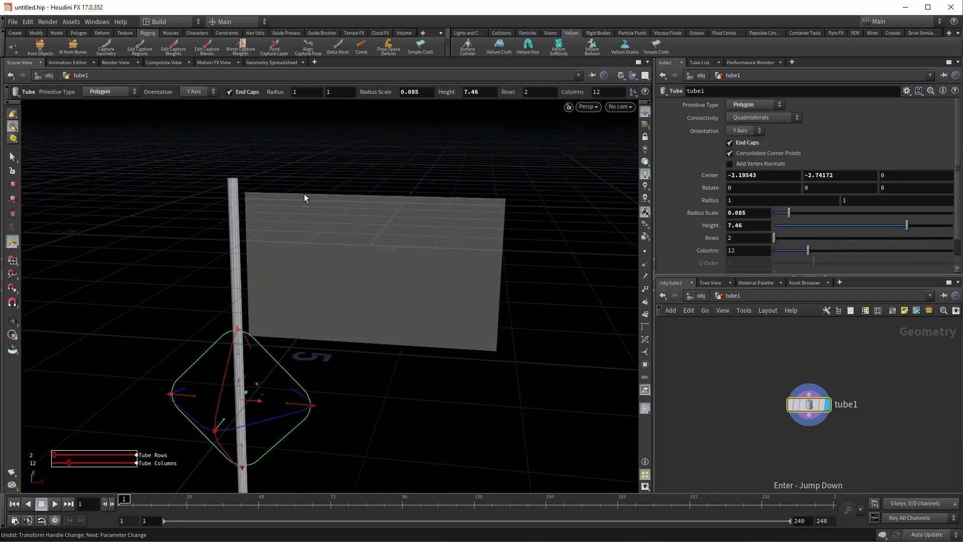
{"action": "key", "text": "Escape"}
{"action": "mouse_move", "coordinate": [307, 198]}
{"action": "left_mouse_down"}
{"action": "mouse_move", "coordinate": [337, 246]}
{"action": "mouse_move", "coordinate": [329, 262]}
{"action": "mouse_move", "coordinate": [319, 240]}
{"action": "mouse_move", "coordinate": [366, 165]}
{"action": "mouse_move", "coordinate": [349, 206]}
{"action": "left_mouse_up"}
{"action": "key", "text": "w"}
{"action": "key", "text": "Return"}
At the object level, apply Simple Cloth with the grid as the cloth and the tube as the collision object
{"action": "middle_click_drag", "start_coordinate": [745, 420], "coordinate": [723, 368]}
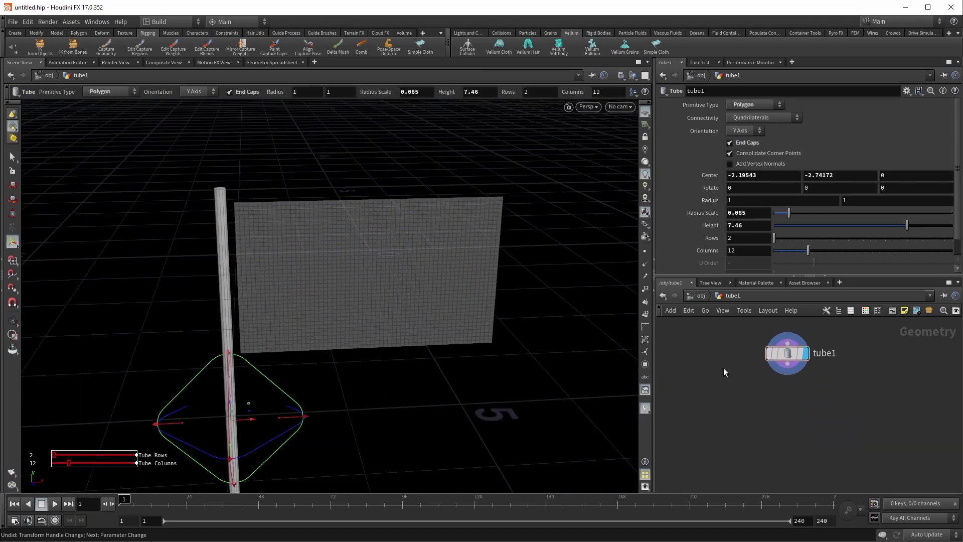
{"action": "key", "text": "u"}
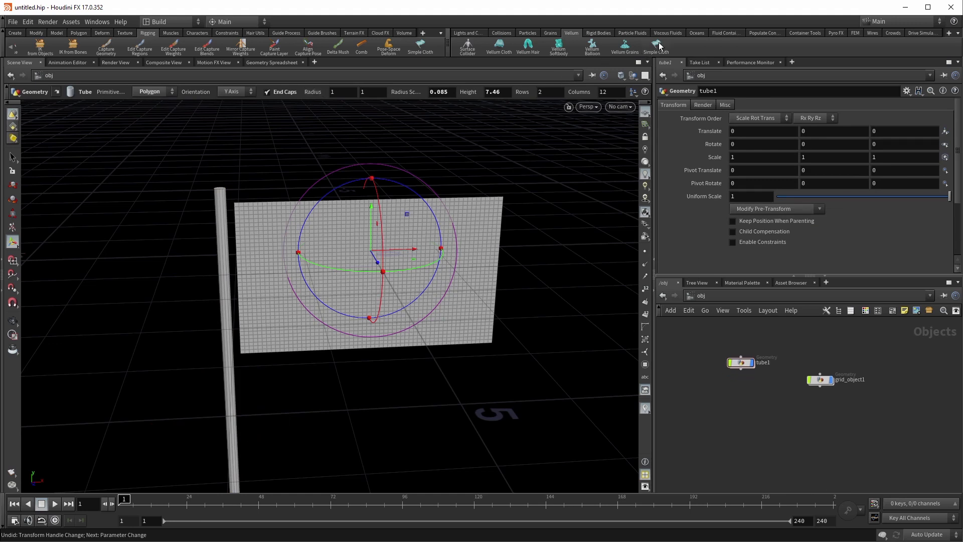
{"action": "key", "text": "Escape"}
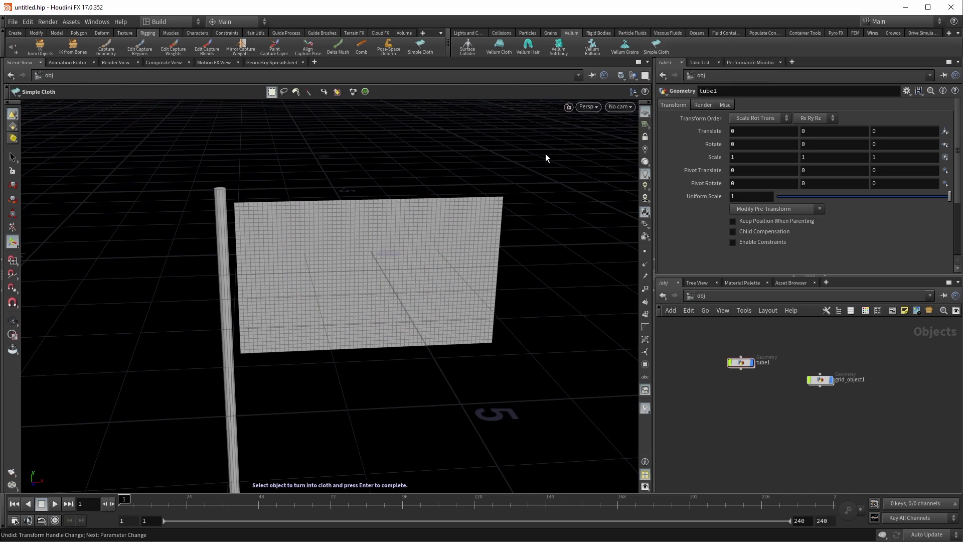
{"action": "left_click_drag", "start_coordinate": [546, 154], "coordinate": [452, 273]}
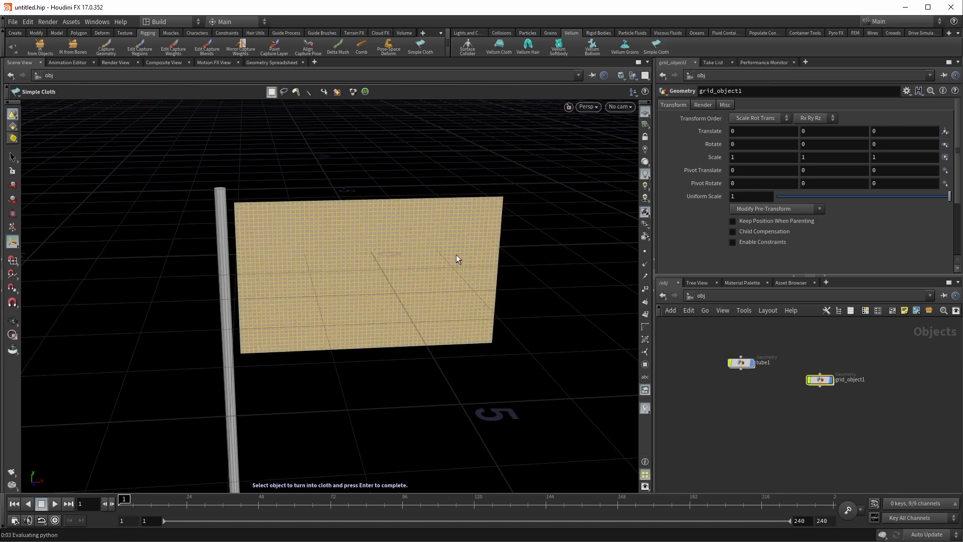
{"action": "key", "text": "Return"}
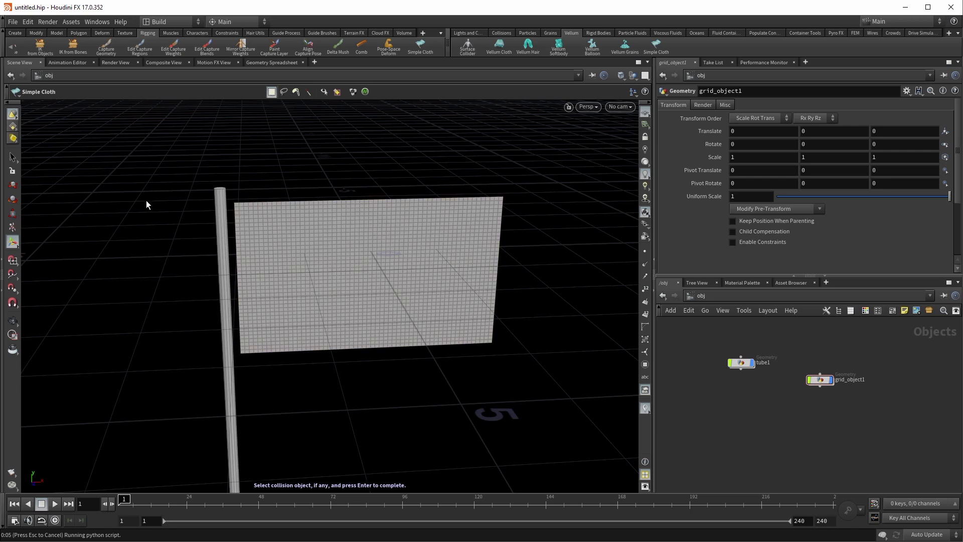
{"action": "left_click_drag", "start_coordinate": [153, 163], "coordinate": [220, 218]}
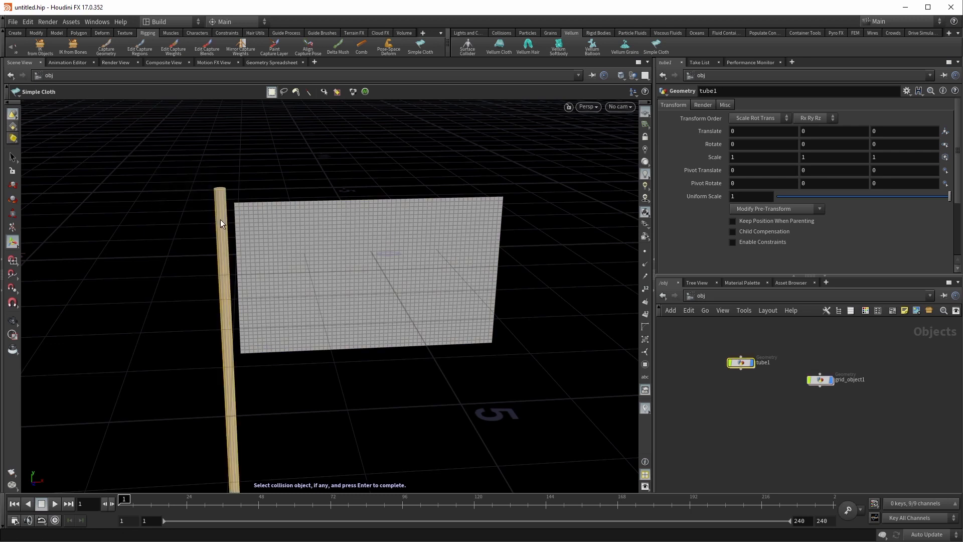
{"action": "key", "text": "Return"}
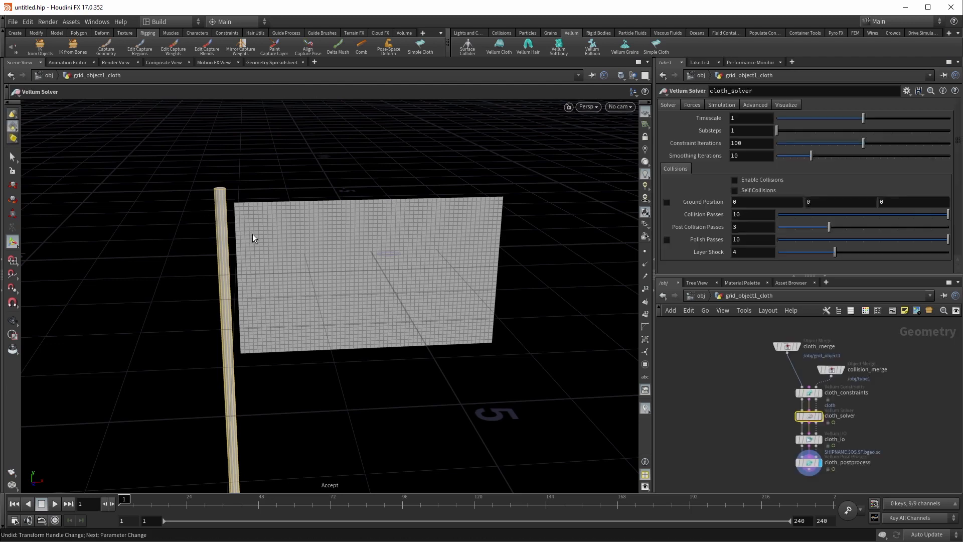
At the object level, arrange the tube and grid nodes side by side above the cloth node
{"action": "left_click", "coordinate": [747, 378]}
{"action": "key", "text": "u"}
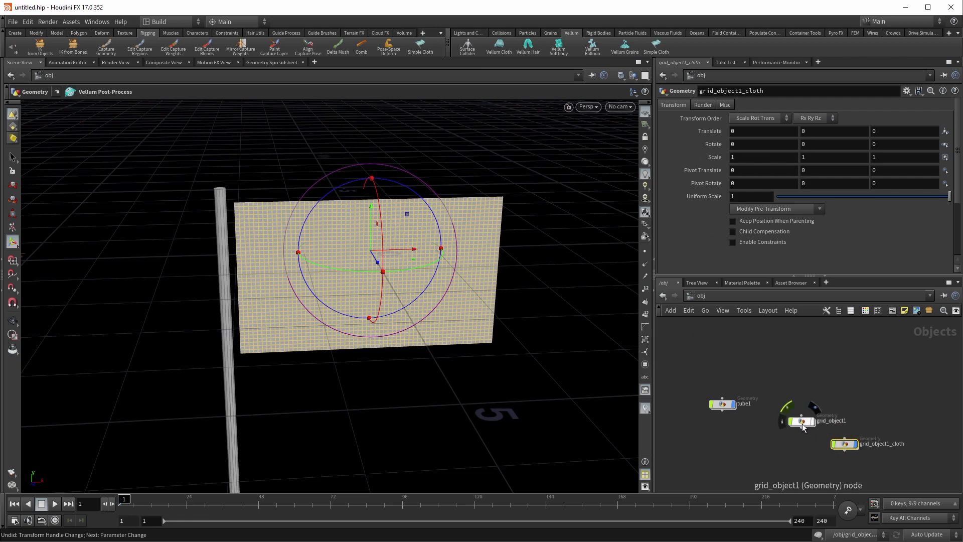
{"action": "left_click_drag", "start_coordinate": [803, 423], "coordinate": [817, 374]}
{"action": "middle_click_drag", "start_coordinate": [774, 447], "coordinate": [761, 409]}
{"action": "left_click_drag", "start_coordinate": [775, 392], "coordinate": [802, 406]}
{"action": "left_click_drag", "start_coordinate": [762, 439], "coordinate": [815, 399]}
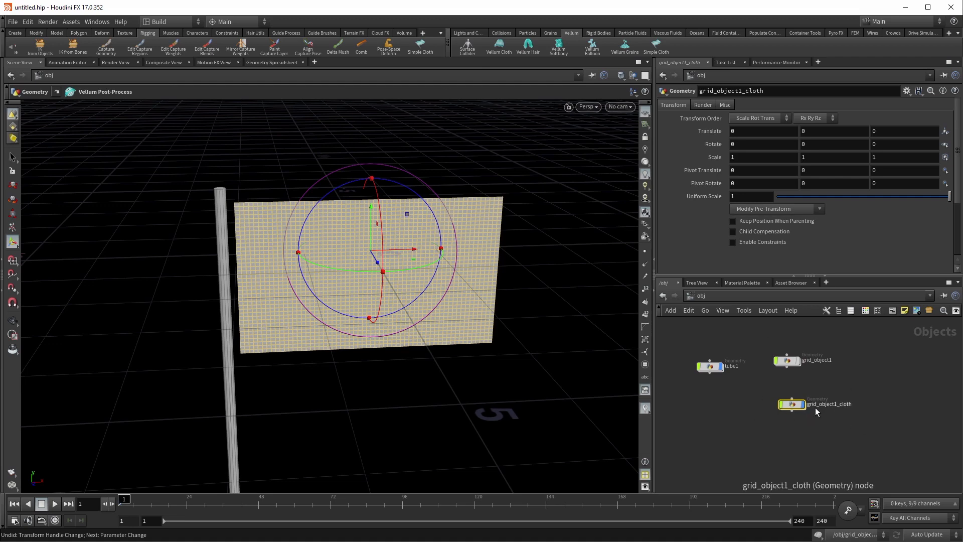
Inside grid_object1_cloth, display cloth_merge, collision_merge and cloth_constraints in turn, and return the display to cloth_postprocess
{"action": "key", "text": "Return"}
{"action": "middle_click_drag", "start_coordinate": [762, 423], "coordinate": [708, 425]}
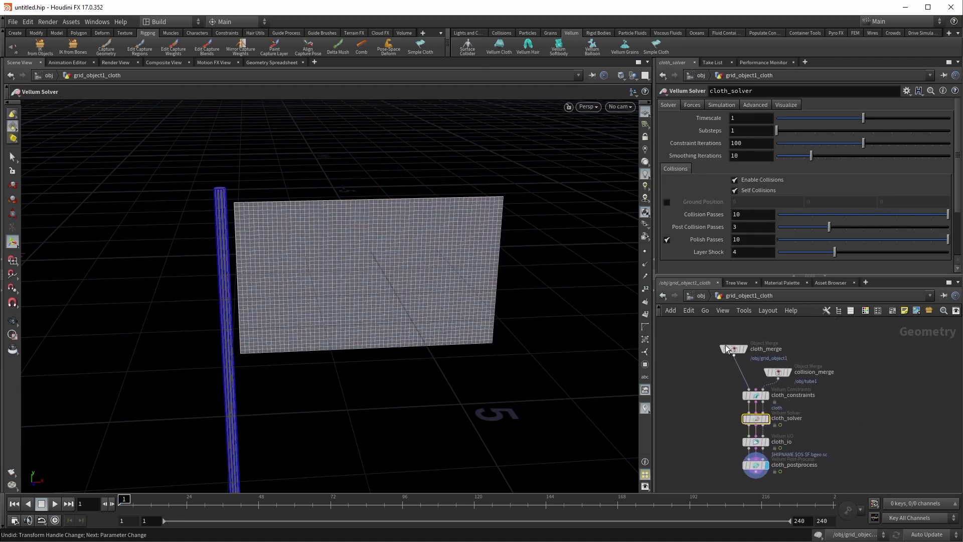
{"action": "left_click", "coordinate": [737, 353]}
{"action": "left_click", "coordinate": [748, 336]}
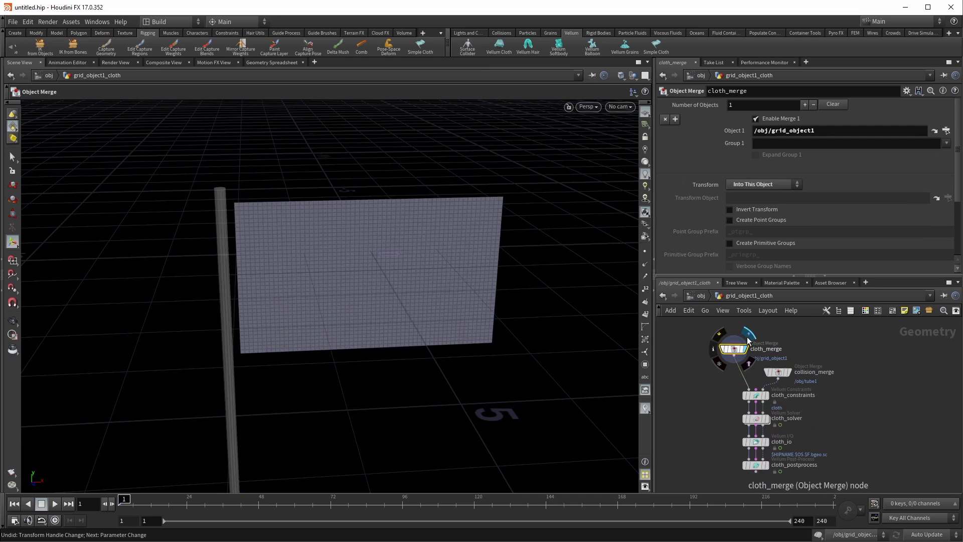
{"action": "left_click", "coordinate": [777, 373]}
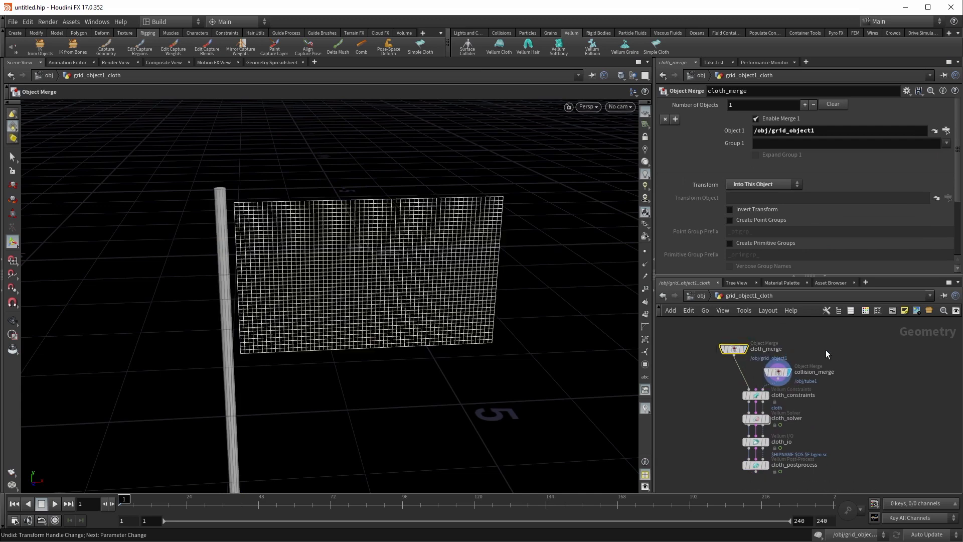
{"action": "left_click_drag", "start_coordinate": [777, 380], "coordinate": [776, 380]}
{"action": "left_click", "coordinate": [722, 384]}
{"action": "middle_click_drag", "start_coordinate": [713, 394], "coordinate": [712, 358]}
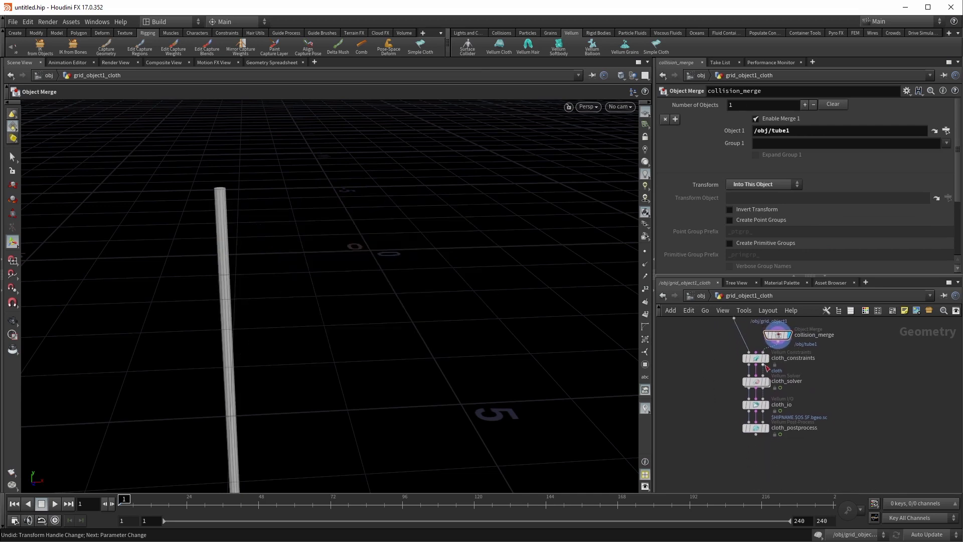
{"action": "left_click", "coordinate": [742, 345]}
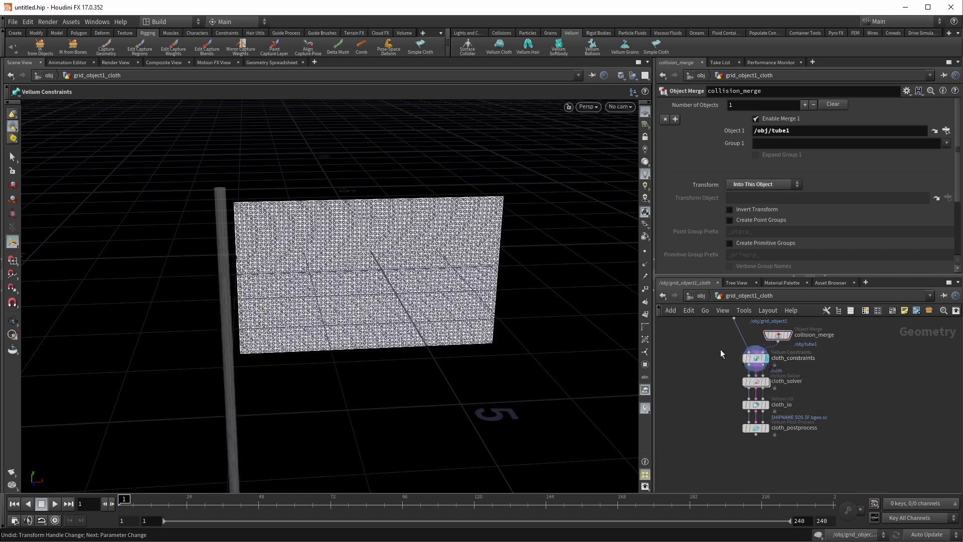
{"action": "left_click", "coordinate": [766, 362]}
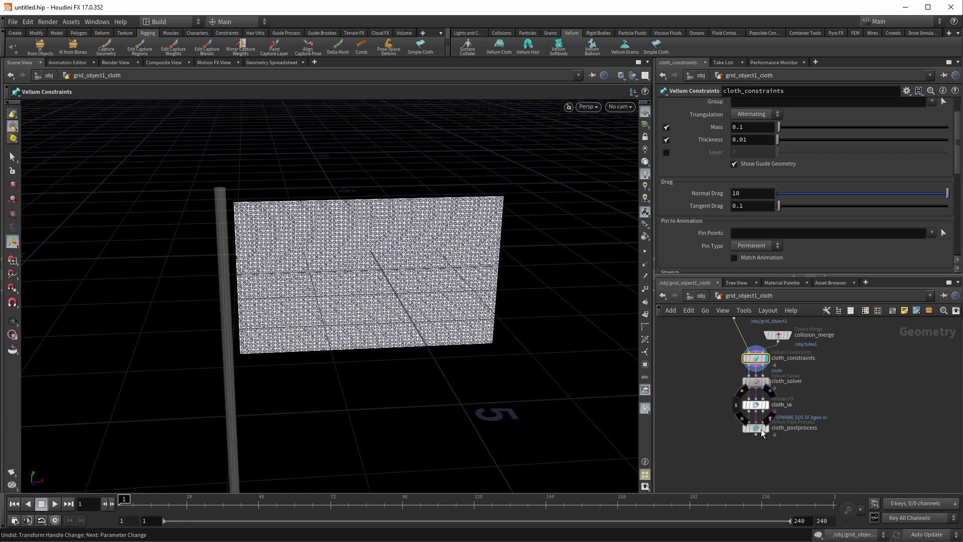
{"action": "left_click", "coordinate": [770, 416]}
Play the cloth simulation without any ground or wind and rewind to the first frame
{"action": "middle_click_drag", "start_coordinate": [716, 405], "coordinate": [731, 371]}
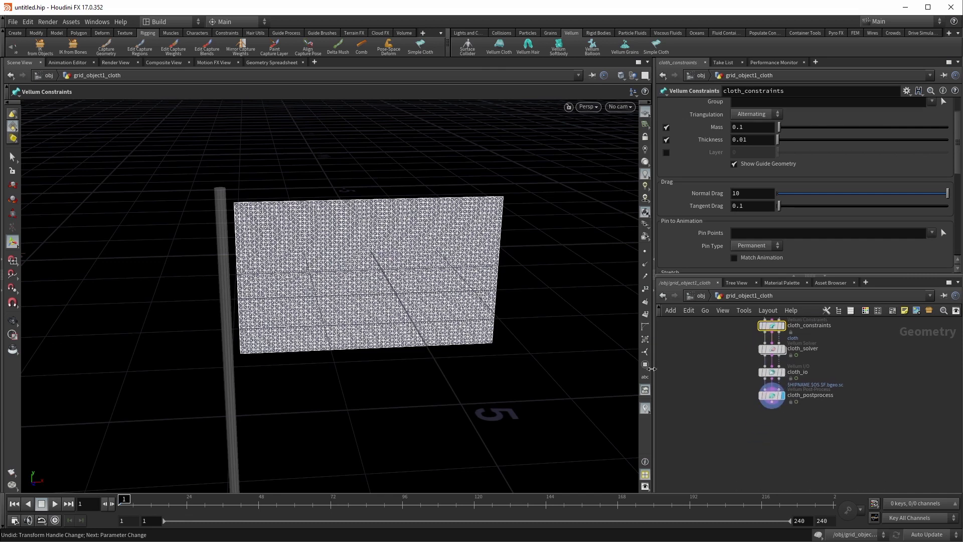
{"action": "right_click_drag", "start_coordinate": [559, 296], "coordinate": [542, 316], "text": "alt"}
{"action": "left_click_drag", "start_coordinate": [543, 316], "coordinate": [296, 430]}
{"action": "key", "text": "Return"}
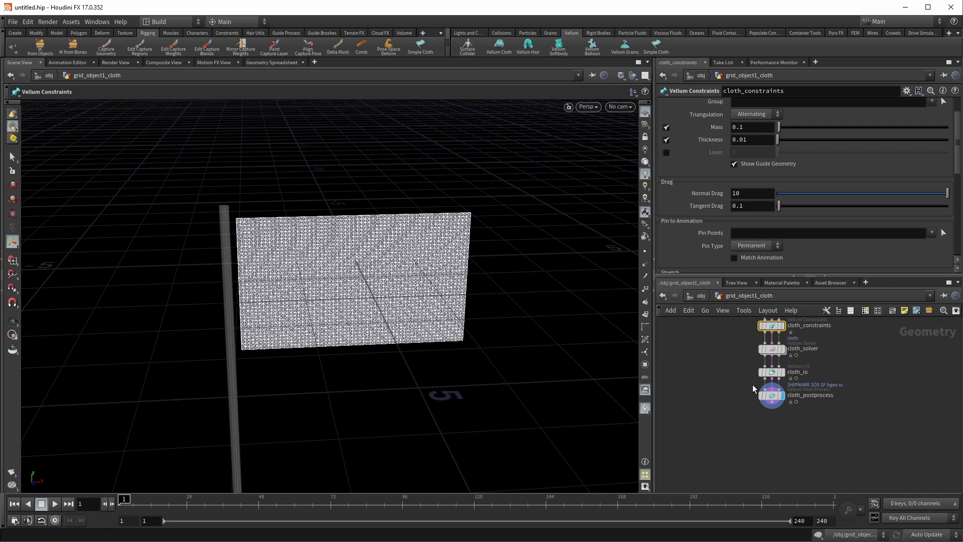
{"action": "left_click", "coordinate": [709, 388]}
{"action": "left_click", "coordinate": [53, 504]}
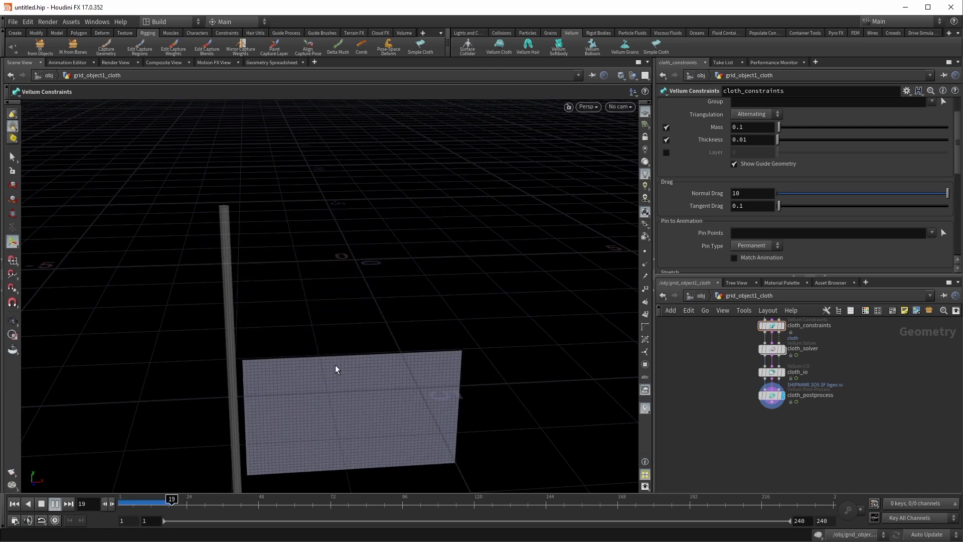
{"action": "left_click", "coordinate": [13, 504]}
Enable the ground position on cloth_solver and lower it to Y -5.6, near the foot of the pole
{"action": "right_click_drag", "start_coordinate": [296, 356], "coordinate": [321, 376], "text": "alt"}
{"action": "middle_click_drag", "start_coordinate": [321, 376], "coordinate": [296, 350], "text": "alt"}
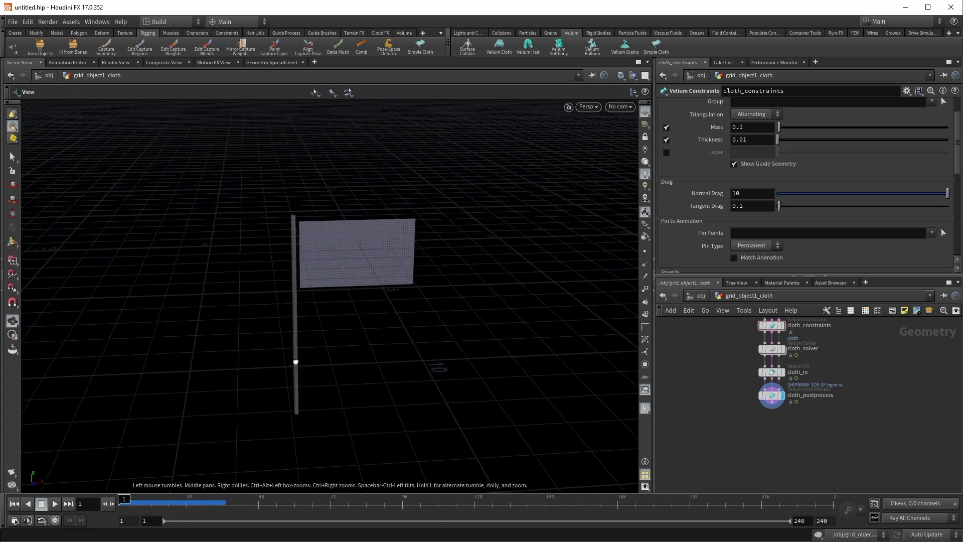
{"action": "left_click_drag", "start_coordinate": [296, 361], "coordinate": [284, 362], "text": "alt"}
{"action": "middle_click_drag", "start_coordinate": [694, 372], "coordinate": [686, 405]}
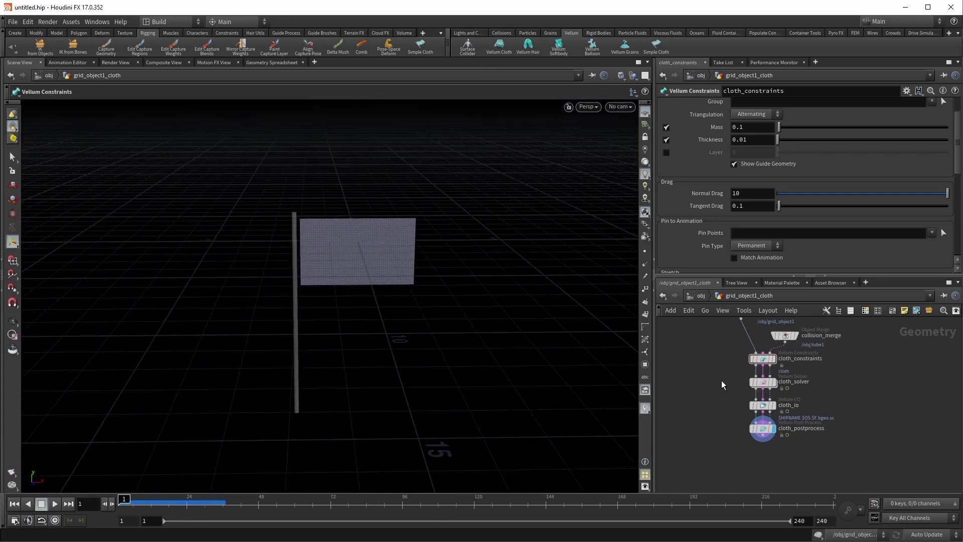
{"action": "left_click", "coordinate": [763, 382]}
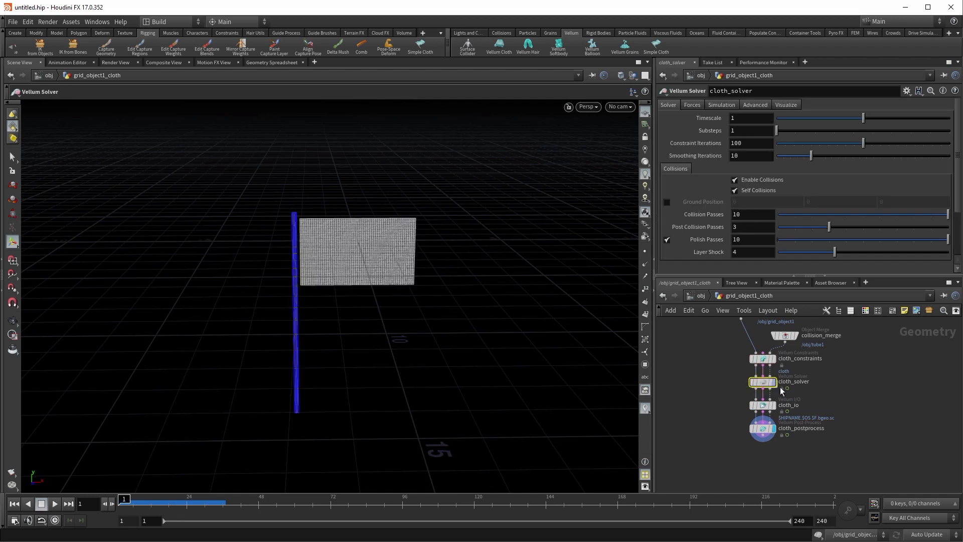
{"action": "left_click", "coordinate": [666, 202]}
{"action": "middle_click_drag", "start_coordinate": [821, 202], "coordinate": [578, 219]}
{"action": "left_click_drag", "start_coordinate": [381, 301], "coordinate": [374, 256], "text": "alt"}
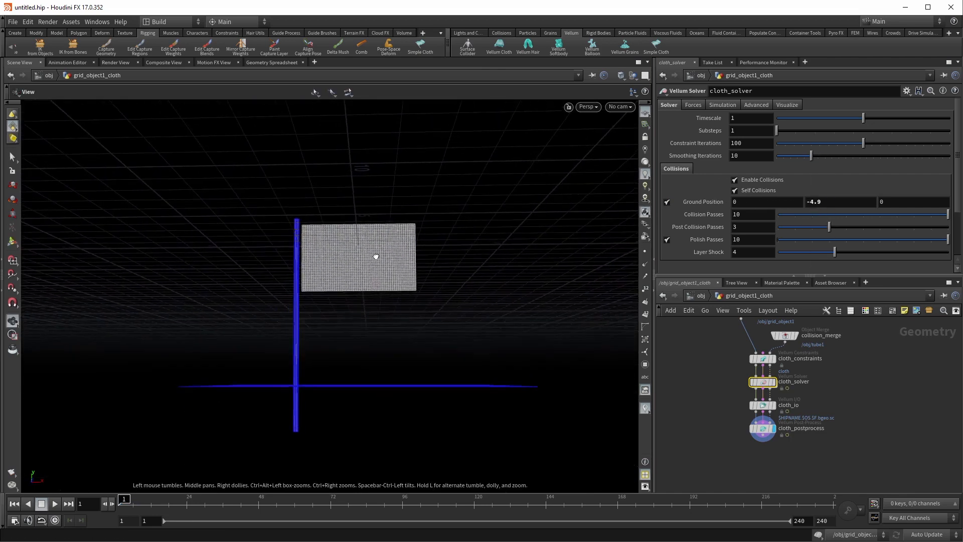
{"action": "middle_click_drag", "start_coordinate": [848, 201], "coordinate": [810, 203]}
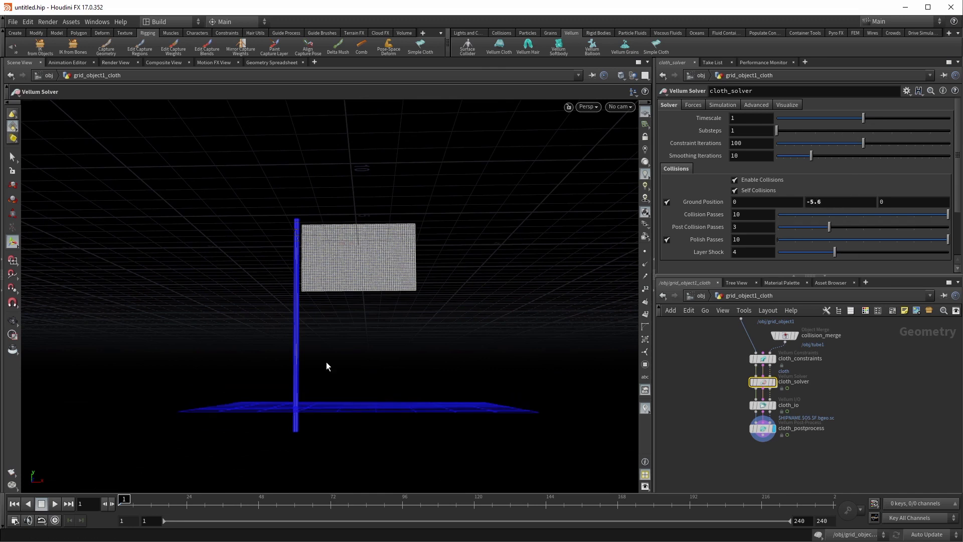
Play the simulation to check the cloth against the ground plane and return to the first frame
{"action": "left_click", "coordinate": [55, 504]}
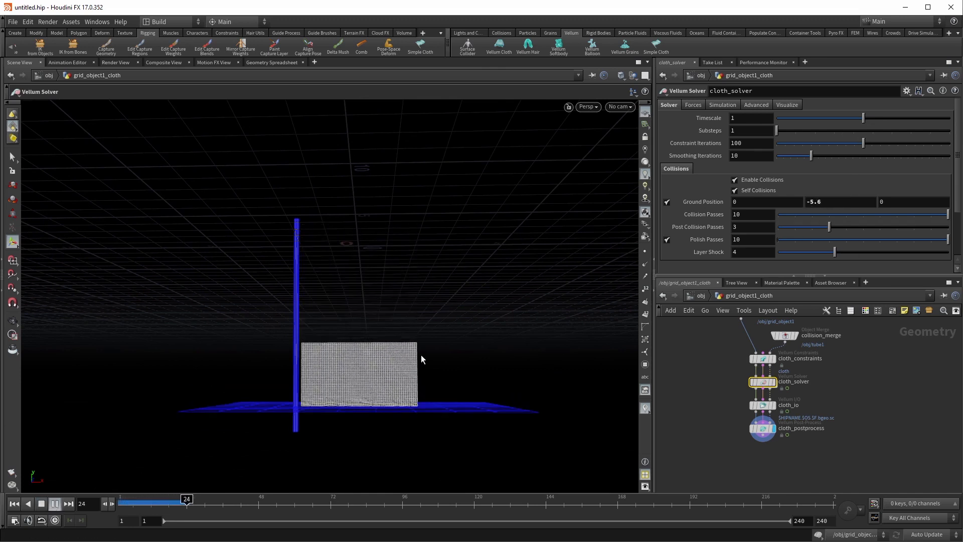
{"action": "left_click", "coordinate": [14, 503]}
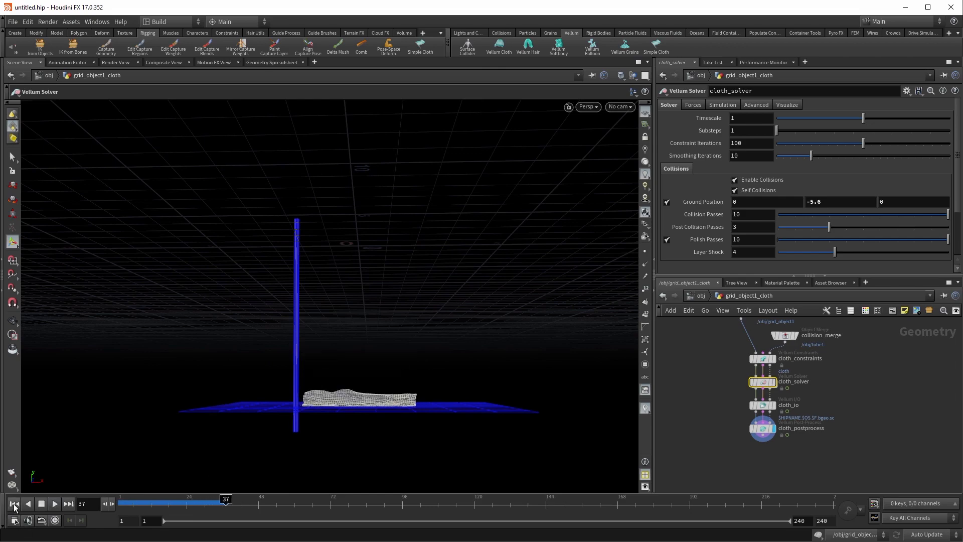
{"action": "key", "text": "Escape"}
{"action": "left_click_drag", "start_coordinate": [304, 300], "coordinate": [305, 376]}
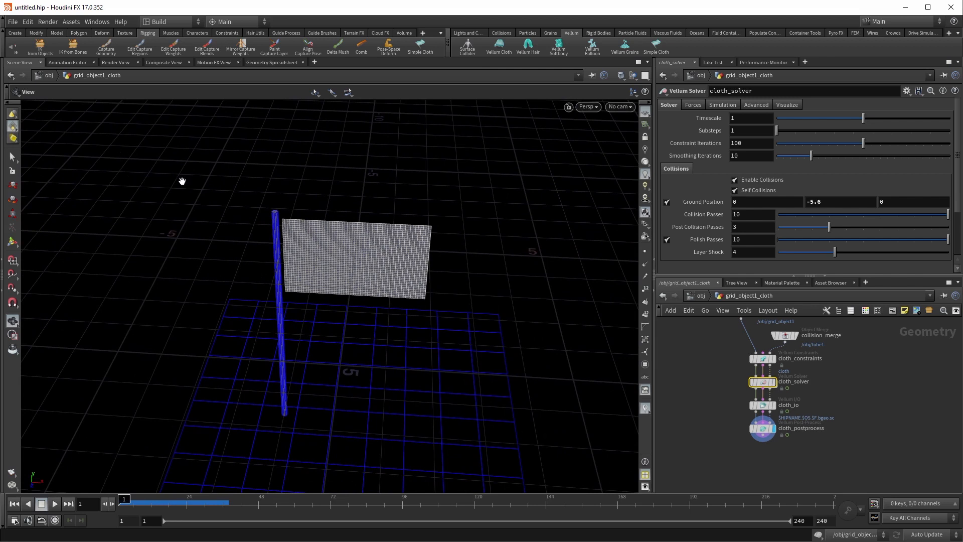
Set the solver's X wind force to -10 and test it by playing the simulation from the first frame
{"action": "left_click", "coordinate": [691, 106]}
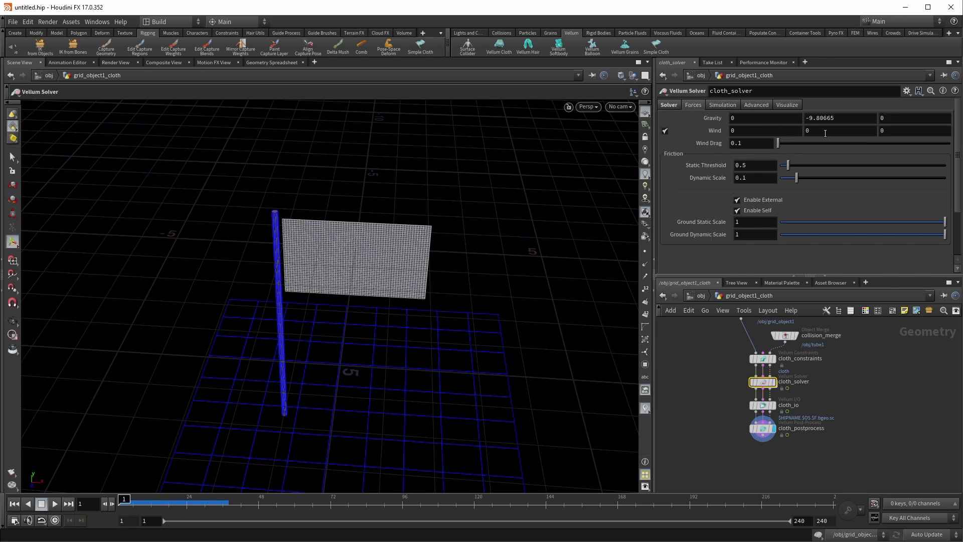
{"action": "left_click", "coordinate": [771, 131]}
{"action": "key", "text": "Return"}
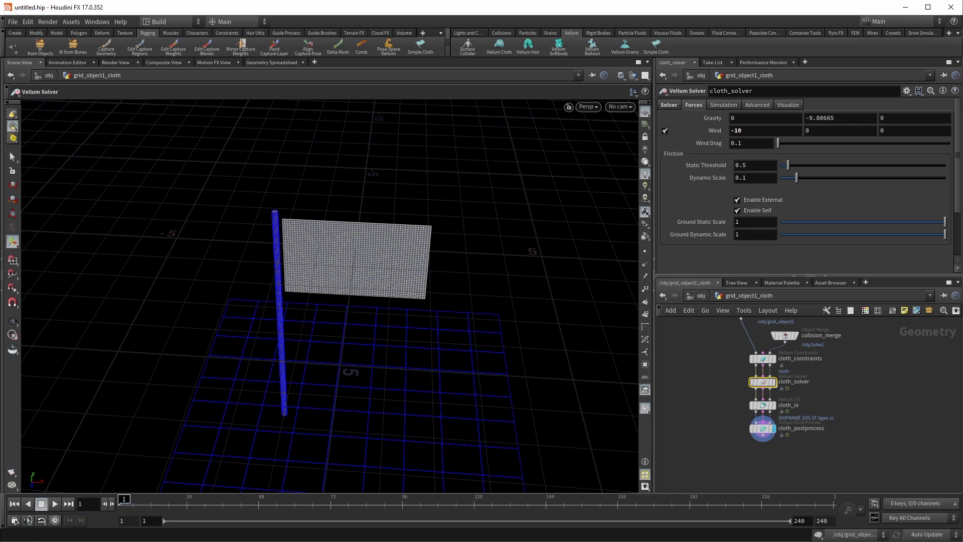
{"action": "left_click", "coordinate": [55, 504]}
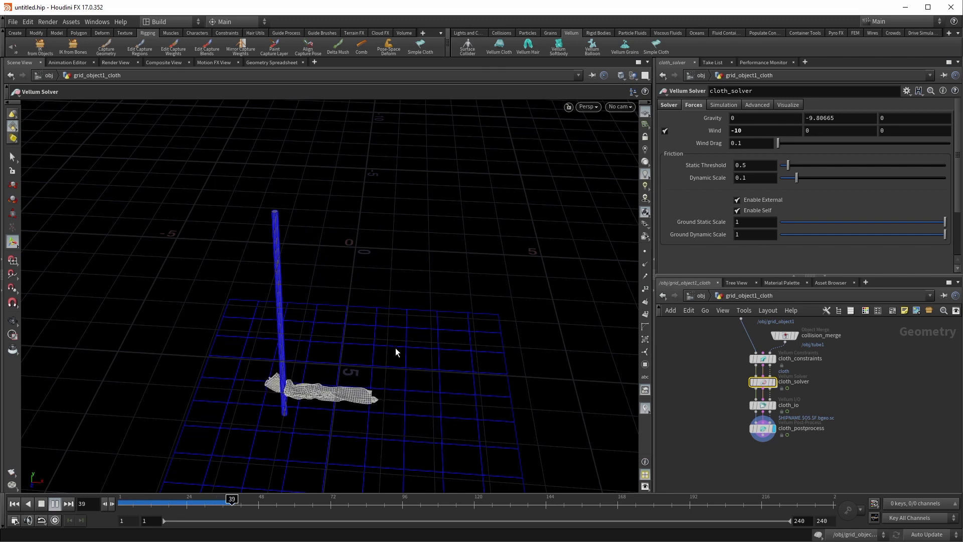
{"action": "left_click", "coordinate": [13, 504]}
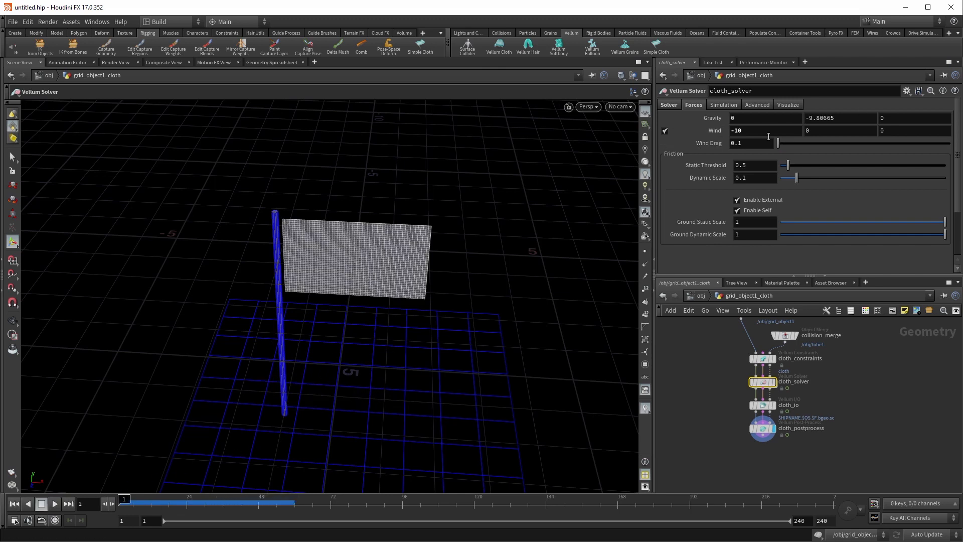
Set the solver's X wind force to 10, play the simulation briefly and return to the first frame
{"action": "double_click", "coordinate": [768, 132]}
{"action": "type", "text": "10"}
{"action": "key", "text": "Return"}
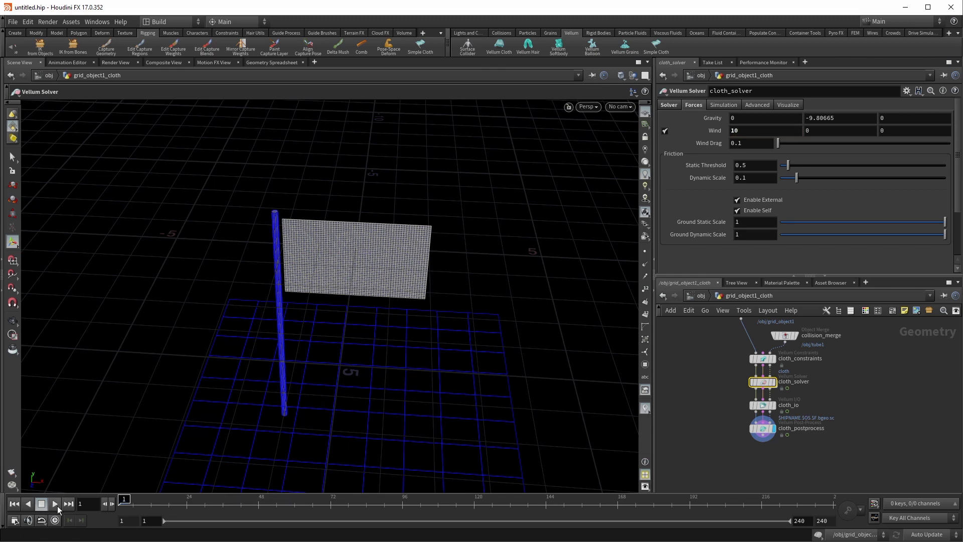
{"action": "left_click", "coordinate": [56, 504]}
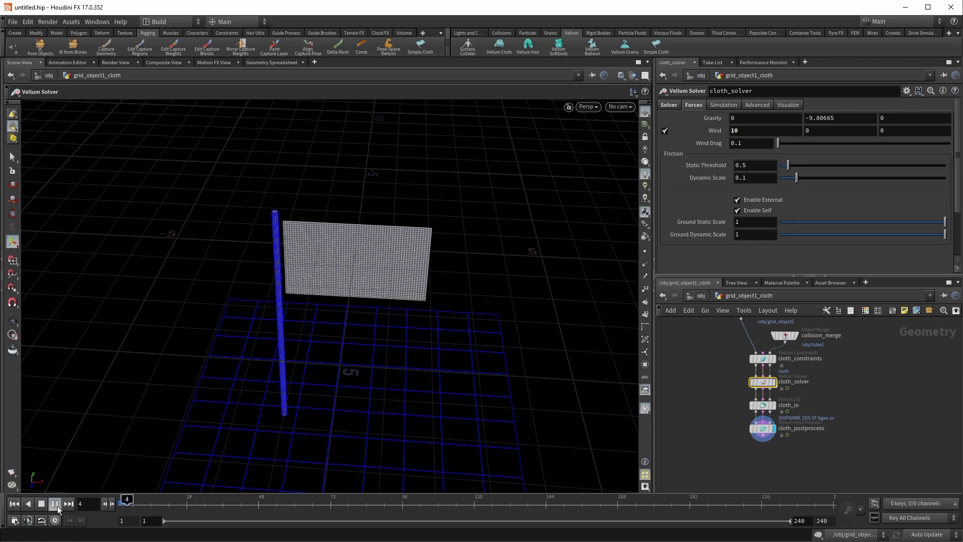
{"action": "left_click", "coordinate": [15, 504]}
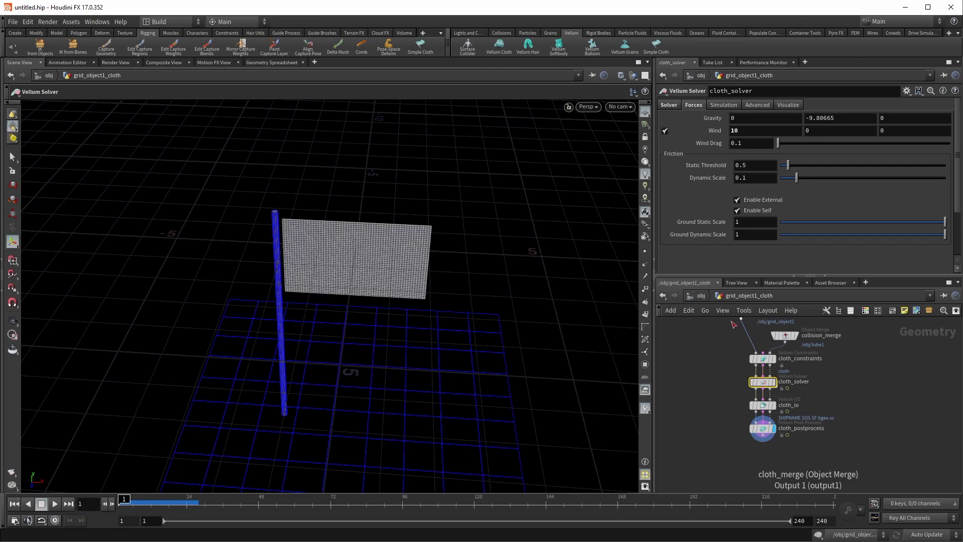
{"action": "middle_click_drag", "start_coordinate": [733, 324], "coordinate": [735, 339]}
{"action": "left_click", "coordinate": [773, 374]}
{"action": "right_click_drag", "start_coordinate": [235, 249], "coordinate": [483, 176], "text": "alt"}
{"action": "middle_click_drag", "start_coordinate": [484, 176], "coordinate": [387, 217], "text": "alt"}
{"action": "right_click_drag", "start_coordinate": [387, 217], "coordinate": [397, 217], "text": "alt"}
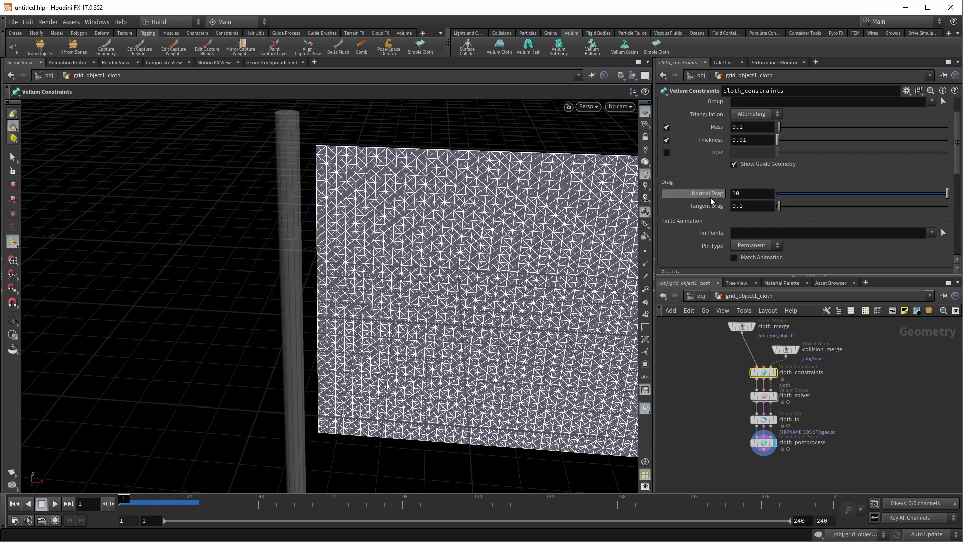
{"action": "scroll", "coordinate": [710, 197], "scroll_direction": "down", "scroll_amount": 3}
{"action": "left_click", "coordinate": [943, 194]}
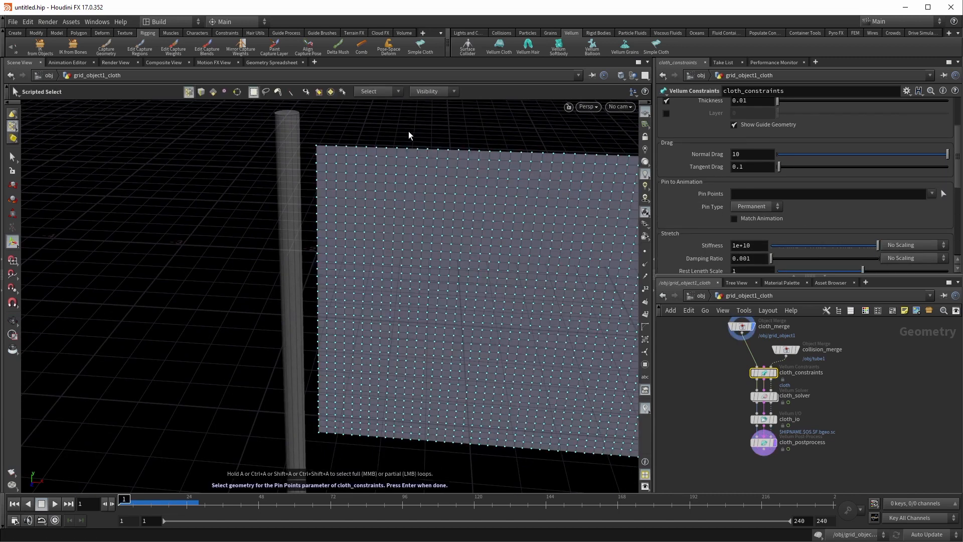
{"action": "left_click_drag", "start_coordinate": [315, 128], "coordinate": [317, 167]}
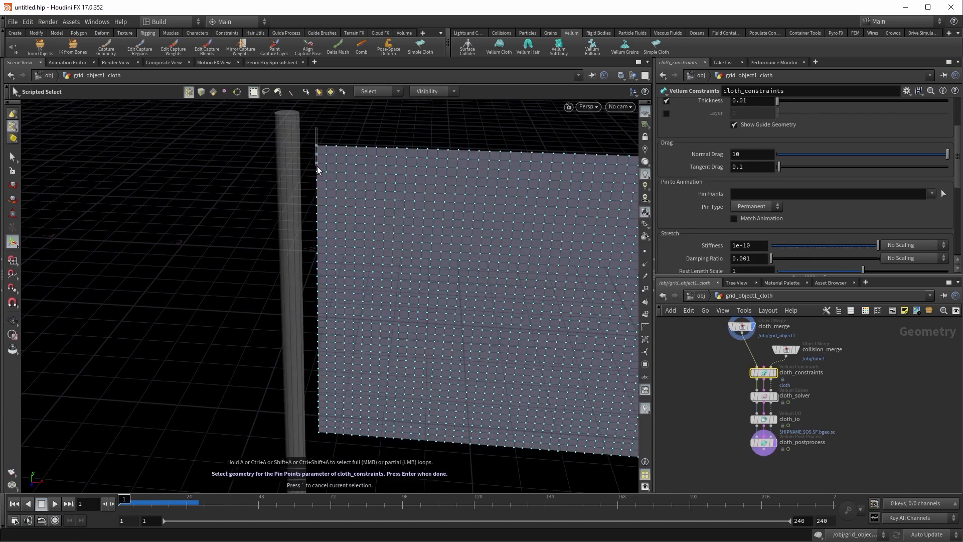
{"action": "scroll", "coordinate": [331, 351], "scroll_direction": "up", "scroll_amount": 3}
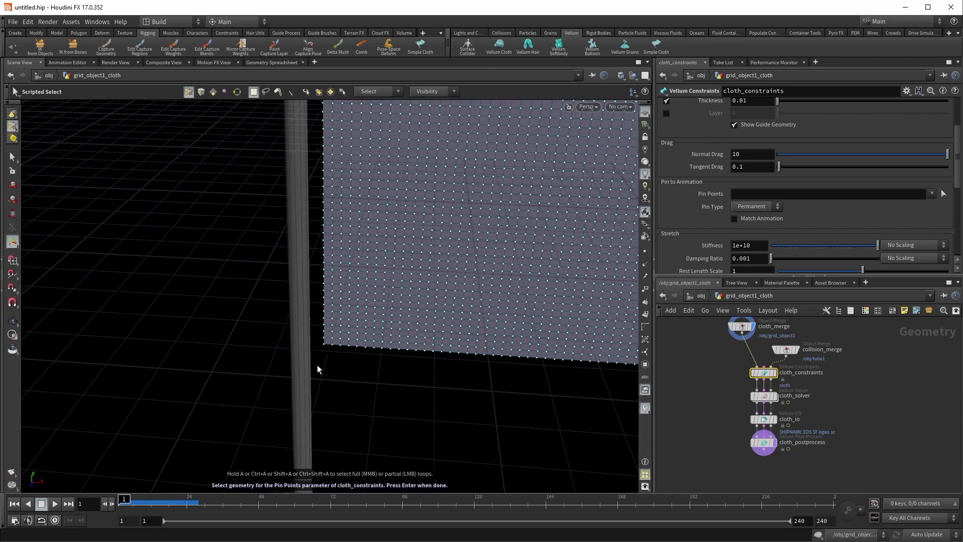
{"action": "left_click_drag", "start_coordinate": [317, 370], "coordinate": [327, 331]}
{"action": "key", "text": "Return"}
{"action": "scroll", "coordinate": [334, 321], "scroll_direction": "down", "scroll_amount": 5}
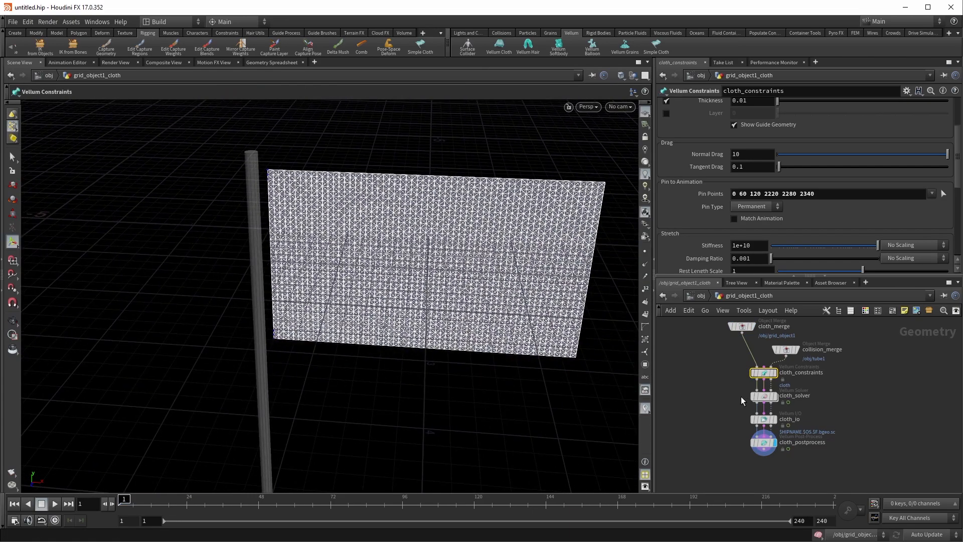
Play the simulation of the pinned flag in the wind and rewind to the first frame
{"action": "left_click", "coordinate": [730, 428]}
{"action": "left_click", "coordinate": [55, 504]}
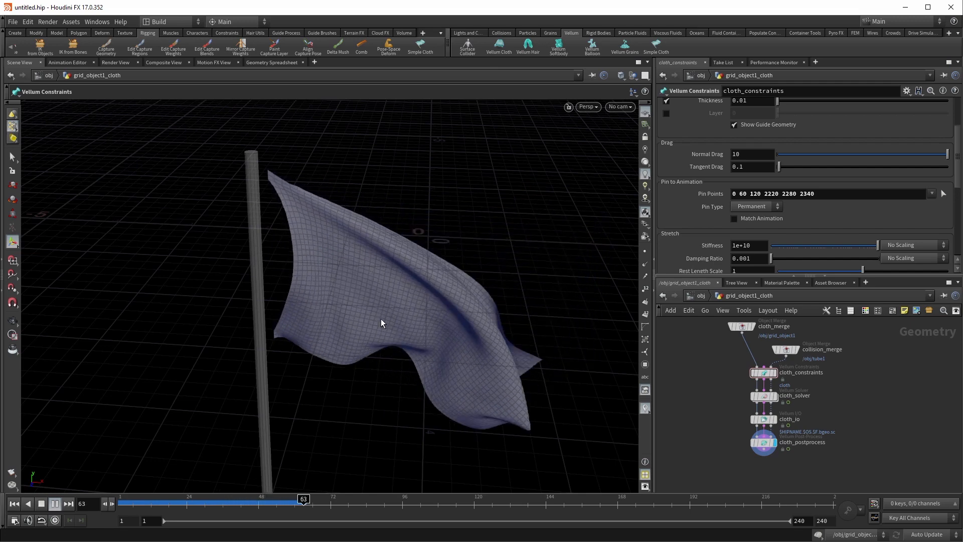
{"action": "left_click", "coordinate": [18, 504]}
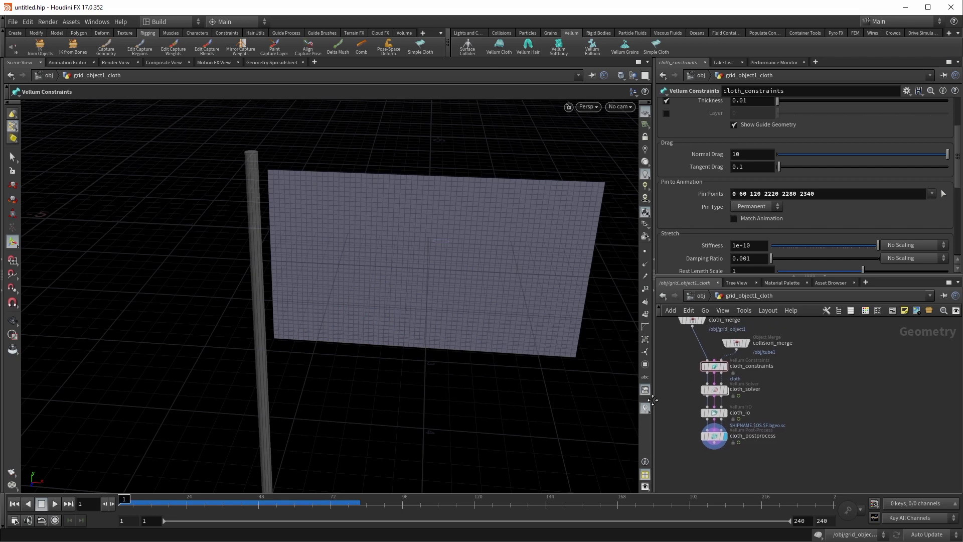
Move the cloth_postprocess node further down to leave space below cloth_io
{"action": "scroll", "coordinate": [784, 381], "scroll_direction": "up", "scroll_amount": 4}
{"action": "middle_click_drag", "start_coordinate": [681, 429], "coordinate": [687, 374]}
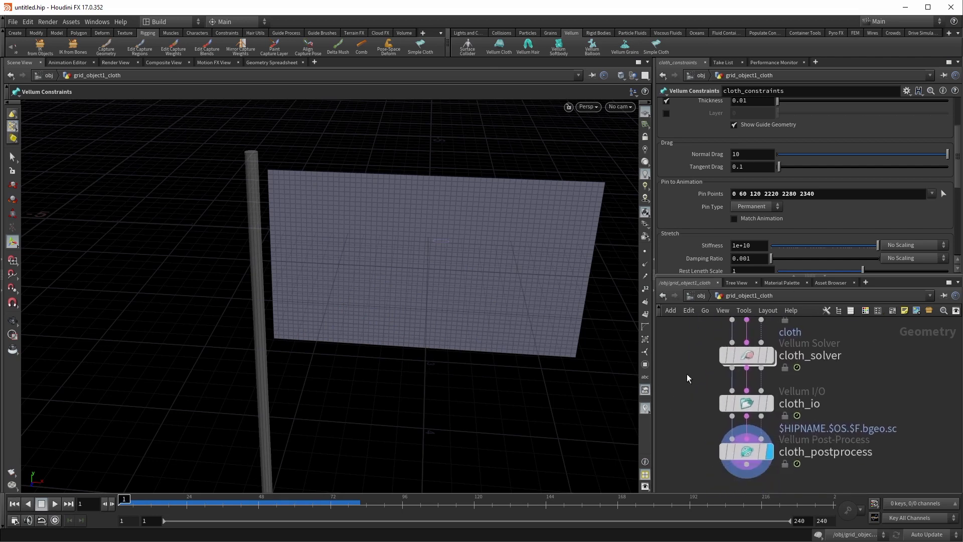
{"action": "scroll", "coordinate": [687, 374], "scroll_direction": "down", "scroll_amount": 4}
{"action": "left_click_drag", "start_coordinate": [722, 419], "coordinate": [722, 455]}
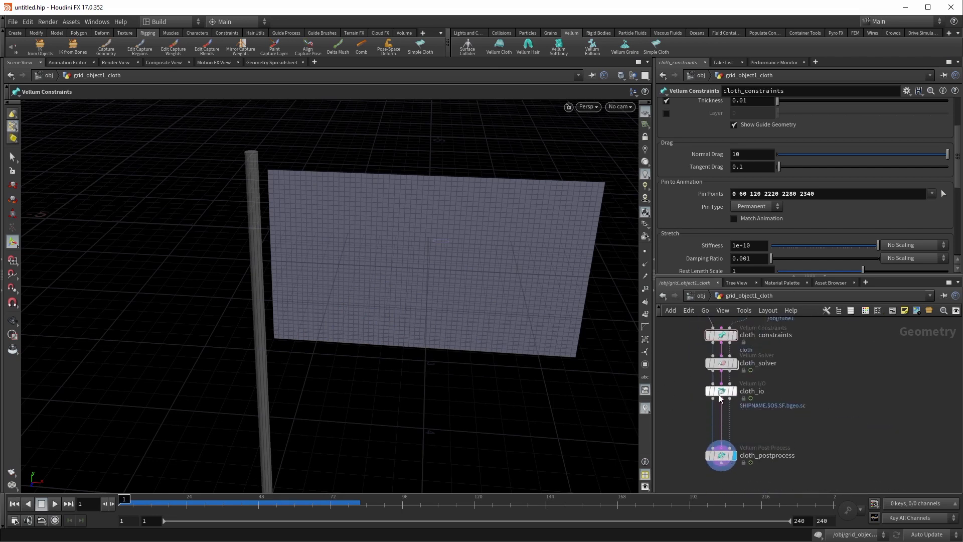
Move the cloth_io node further down, keeping it aligned between cloth_solver and cloth_postprocess
{"action": "left_click_drag", "start_coordinate": [721, 396], "coordinate": [723, 413]}
{"action": "middle_click_drag", "start_coordinate": [697, 392], "coordinate": [695, 424]}
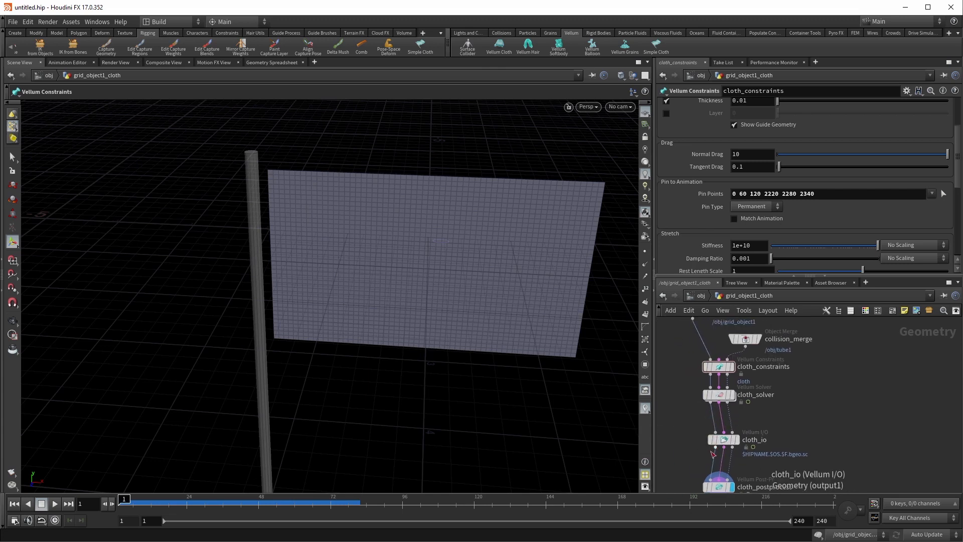
{"action": "middle_click_drag", "start_coordinate": [822, 412], "coordinate": [823, 402]}
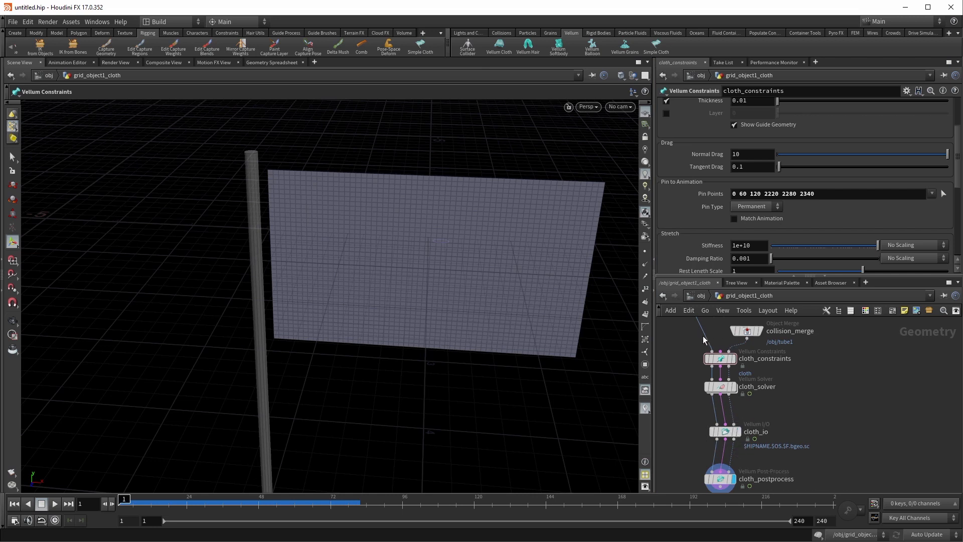
{"action": "left_click_drag", "start_coordinate": [730, 428], "coordinate": [725, 420]}
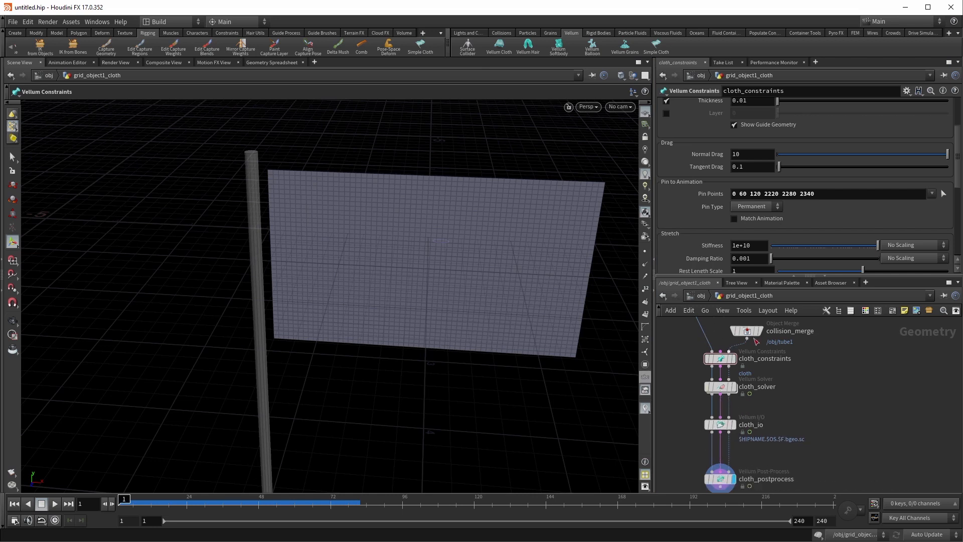
Display the cloth_constraints node to view the constraint geometry on the flag and check the outputs passed along the chain
{"action": "middle_click_drag", "start_coordinate": [791, 364], "coordinate": [819, 398]}
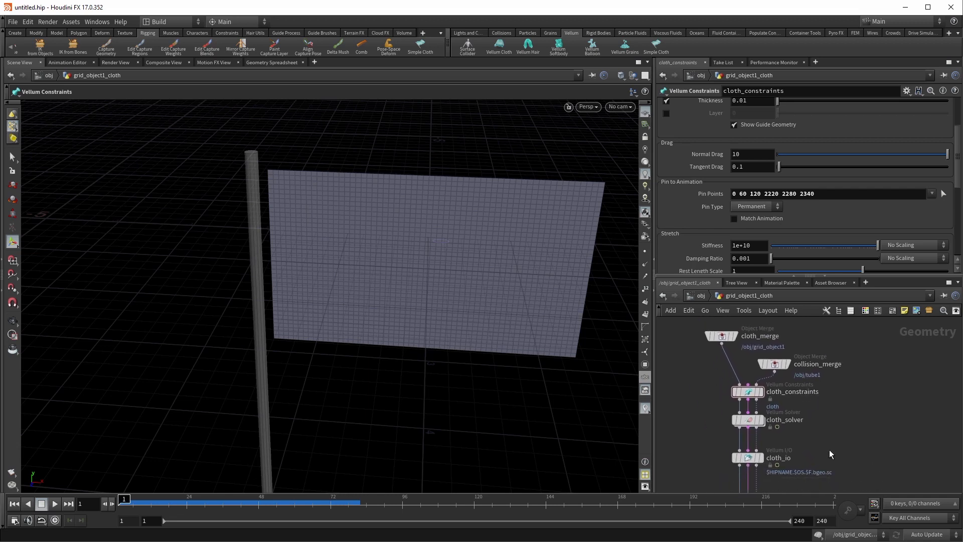
{"action": "middle_click_drag", "start_coordinate": [829, 449], "coordinate": [831, 407]}
{"action": "middle_click_drag", "start_coordinate": [706, 381], "coordinate": [706, 438]}
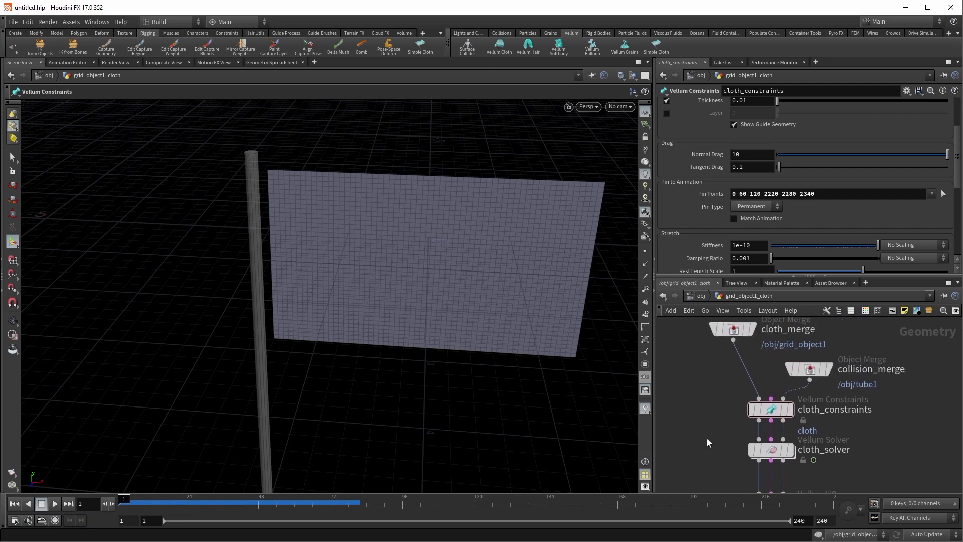
{"action": "scroll", "coordinate": [769, 415], "scroll_direction": "up", "scroll_amount": 3}
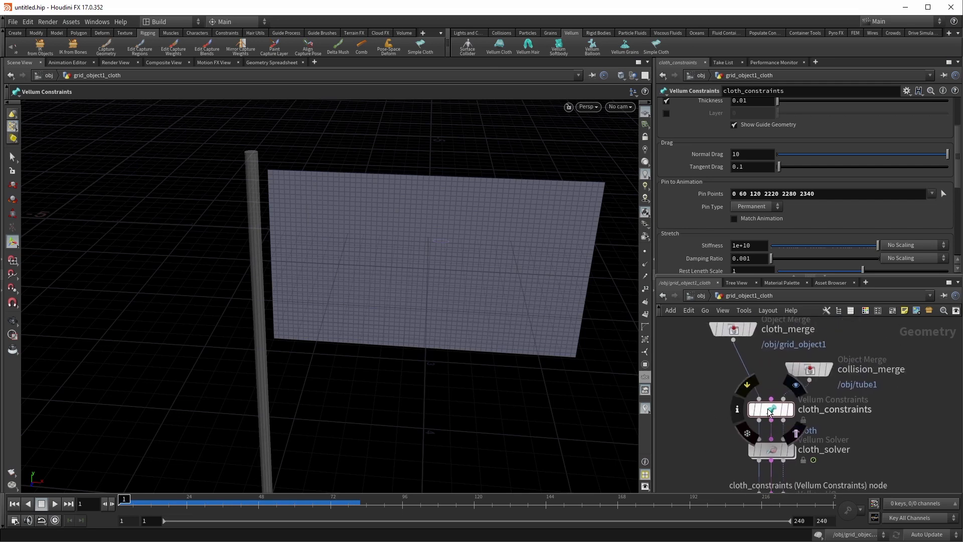
{"action": "left_click", "coordinate": [771, 413]}
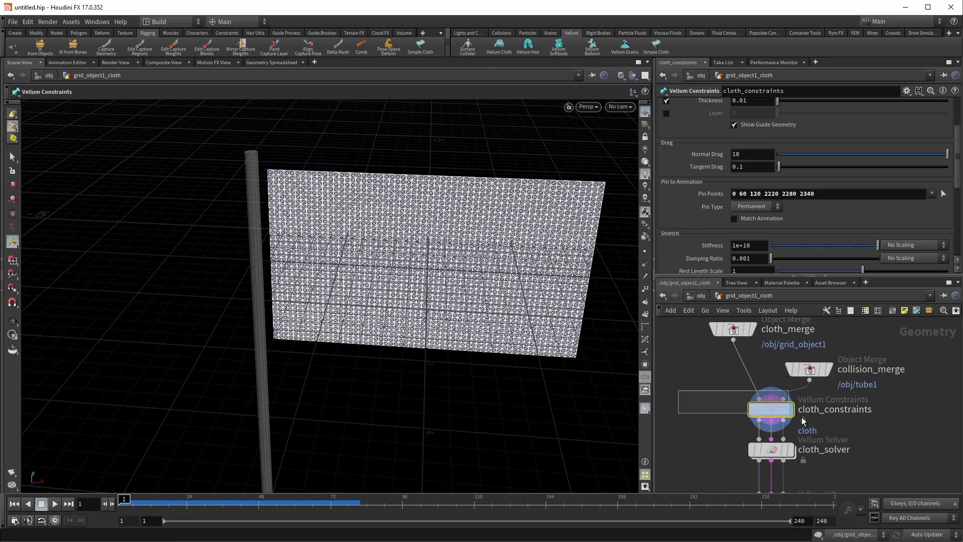
{"action": "middle_click_drag", "start_coordinate": [702, 421], "coordinate": [696, 380]}
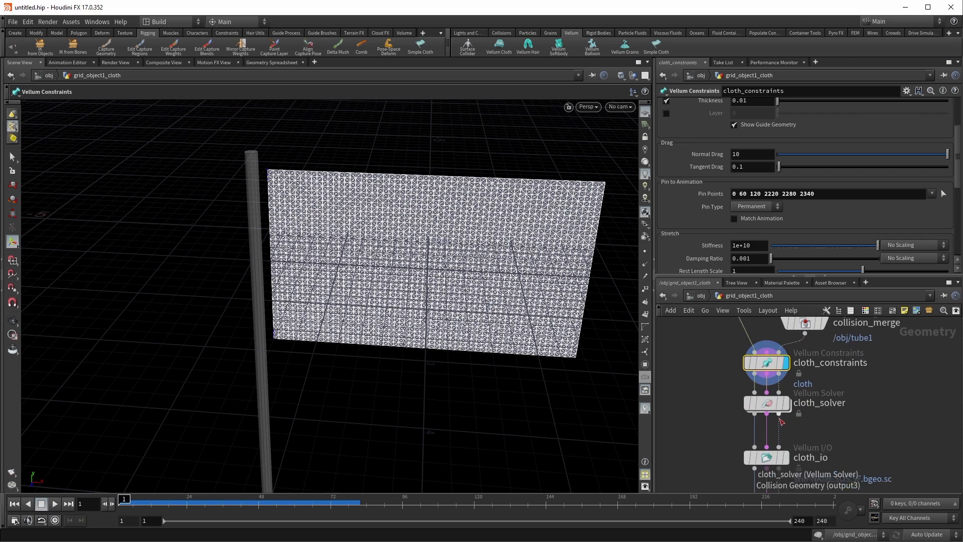
{"action": "mouse_move", "coordinate": [778, 413]}
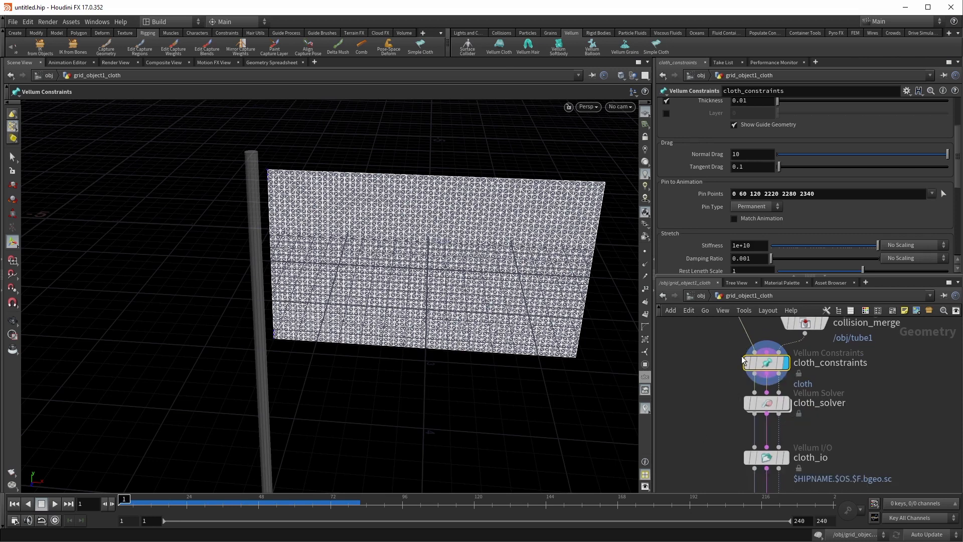
Select and display the cloth_merge node to view the plain flag geometry entering the Vellum setup
{"action": "middle_click_drag", "start_coordinate": [722, 402], "coordinate": [696, 454]}
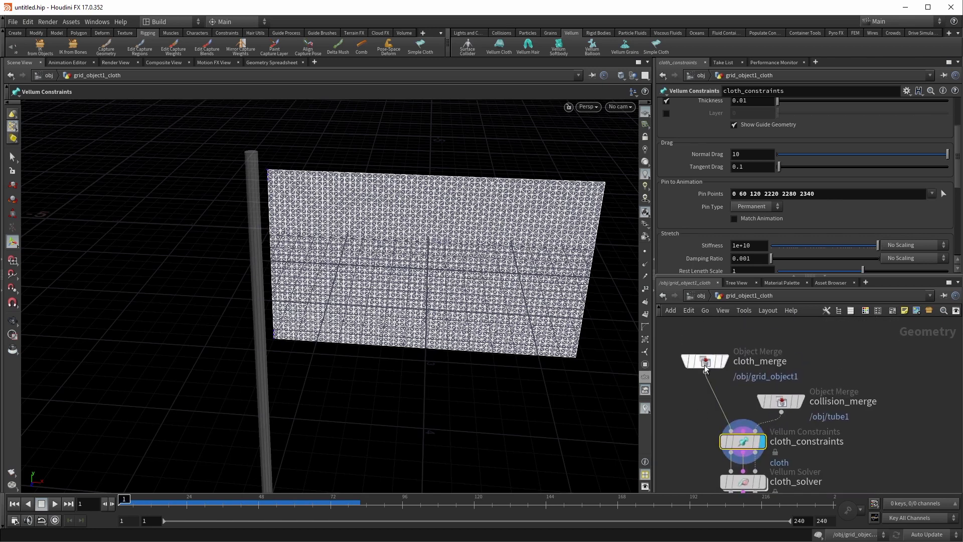
{"action": "mouse_move", "coordinate": [704, 367]}
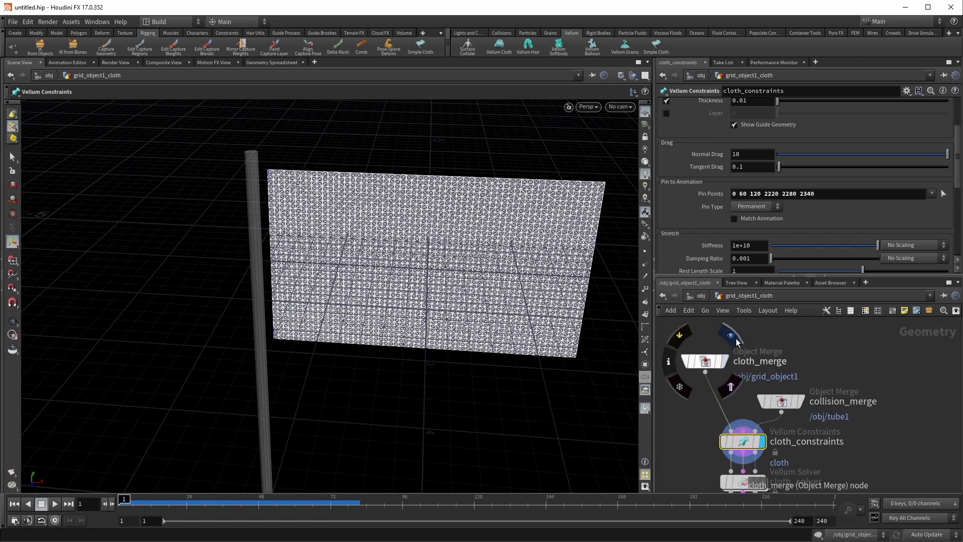
{"action": "left_click", "coordinate": [703, 368]}
{"action": "middle_click_drag", "start_coordinate": [699, 398], "coordinate": [690, 369]}
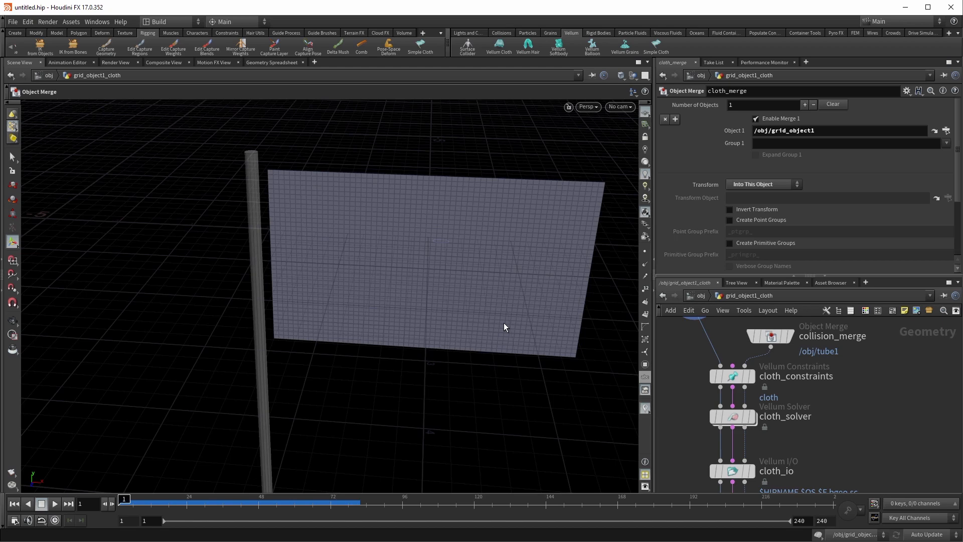
Open the Geometry Spreadsheet for cloth_merge and examine the connections between cloth_merge, collision_merge, cloth_constraints and cloth_solver
{"action": "left_click", "coordinate": [258, 61]}
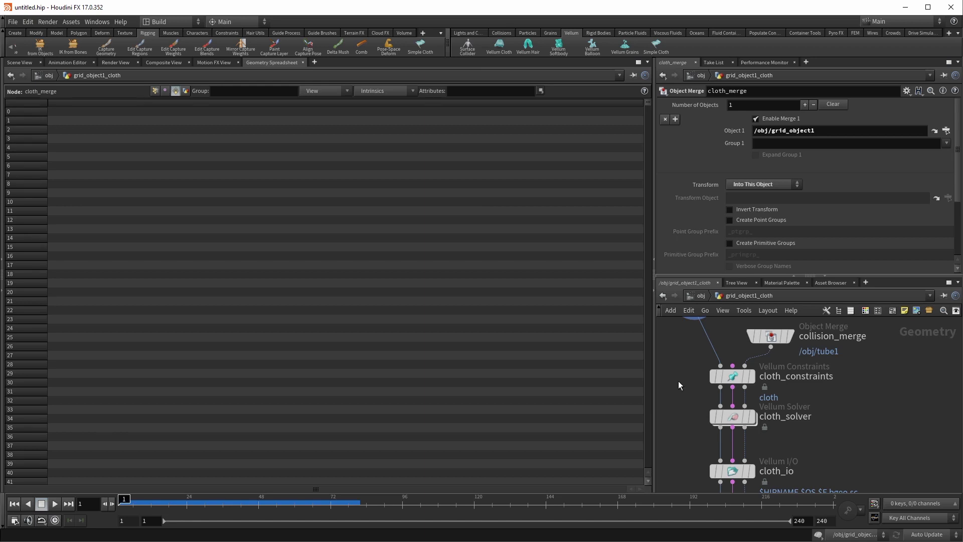
{"action": "mouse_move", "coordinate": [691, 361]}
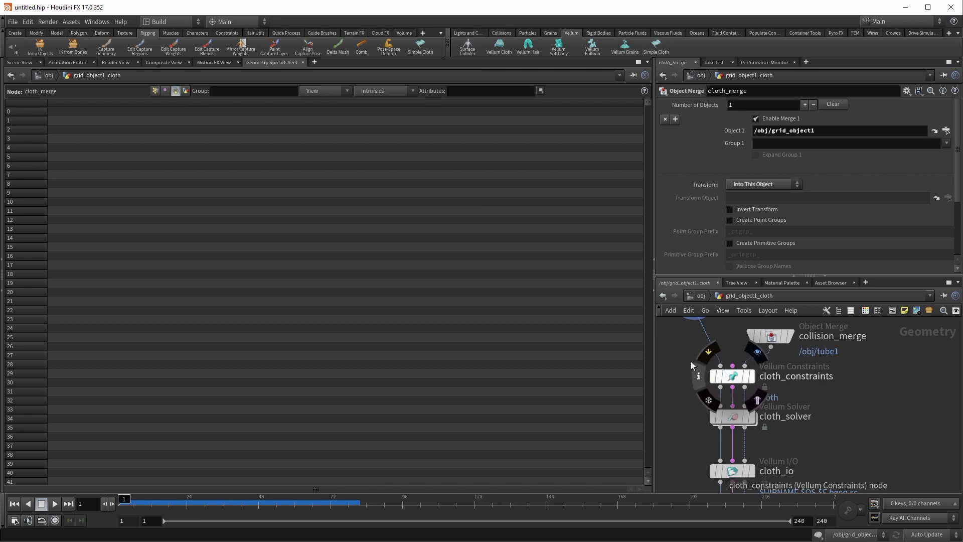
{"action": "middle_click_drag", "start_coordinate": [673, 366], "coordinate": [686, 400]}
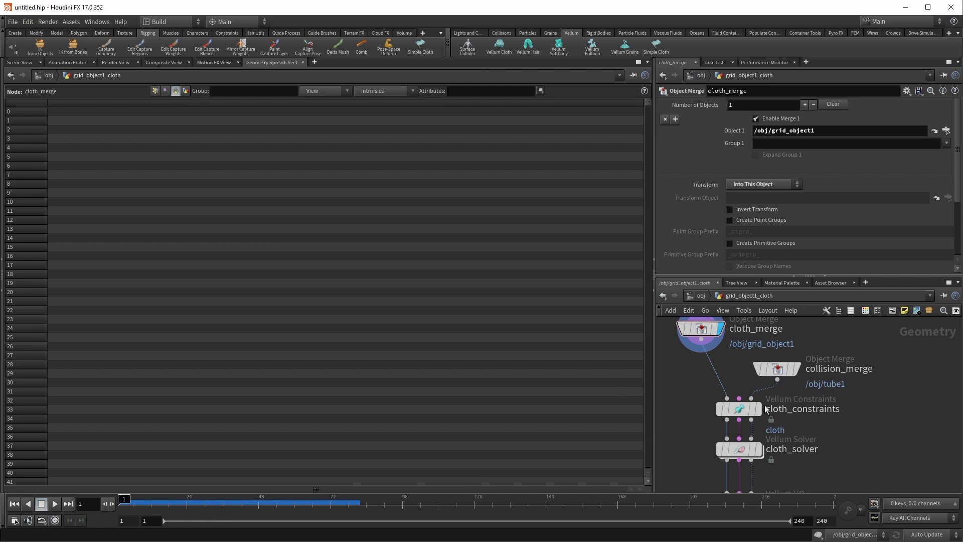
{"action": "middle_click_drag", "start_coordinate": [696, 419], "coordinate": [699, 379]}
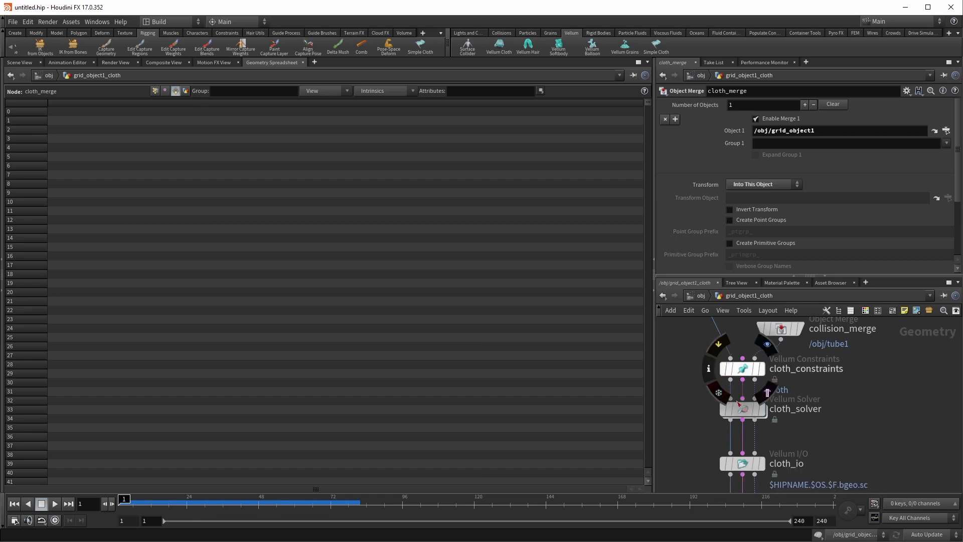
{"action": "mouse_move", "coordinate": [748, 402]}
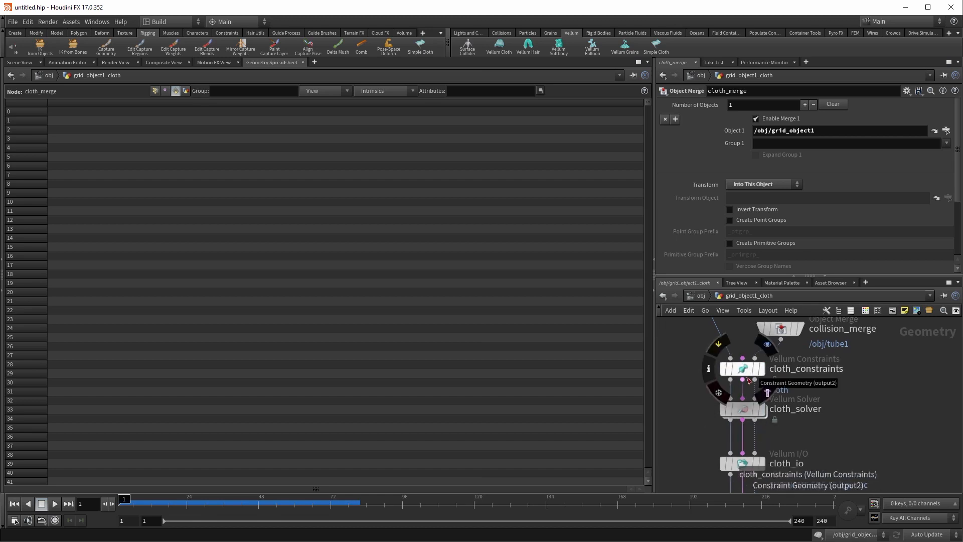
{"action": "middle_click_drag", "start_coordinate": [694, 399], "coordinate": [684, 426]}
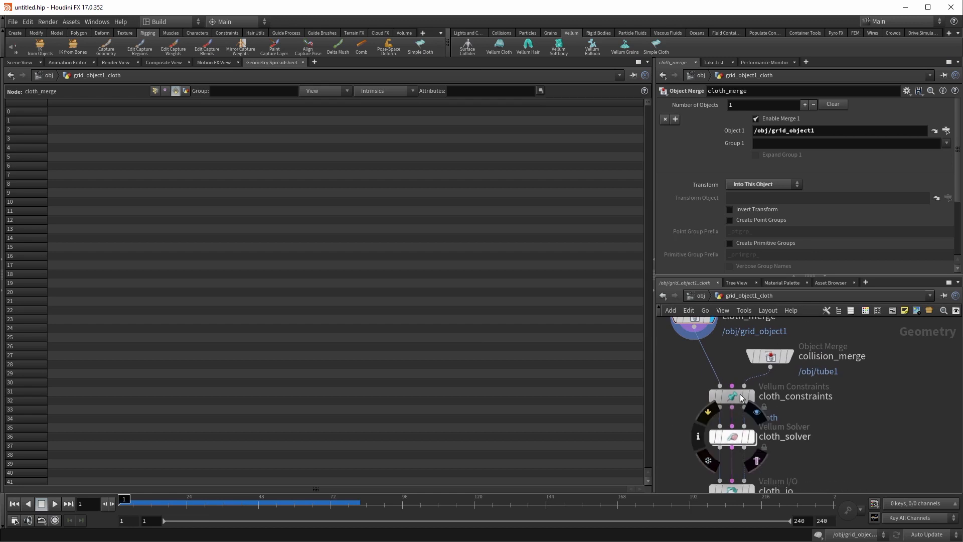
{"action": "middle_click_drag", "start_coordinate": [695, 423], "coordinate": [709, 356]}
{"action": "middle_click_drag", "start_coordinate": [697, 420], "coordinate": [684, 451]}
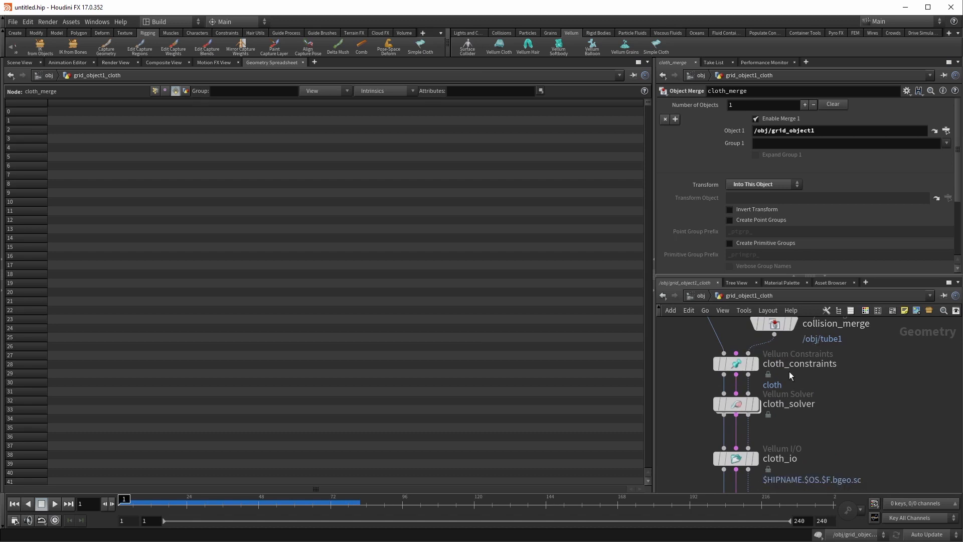
{"action": "middle_click_drag", "start_coordinate": [749, 387], "coordinate": [695, 386]}
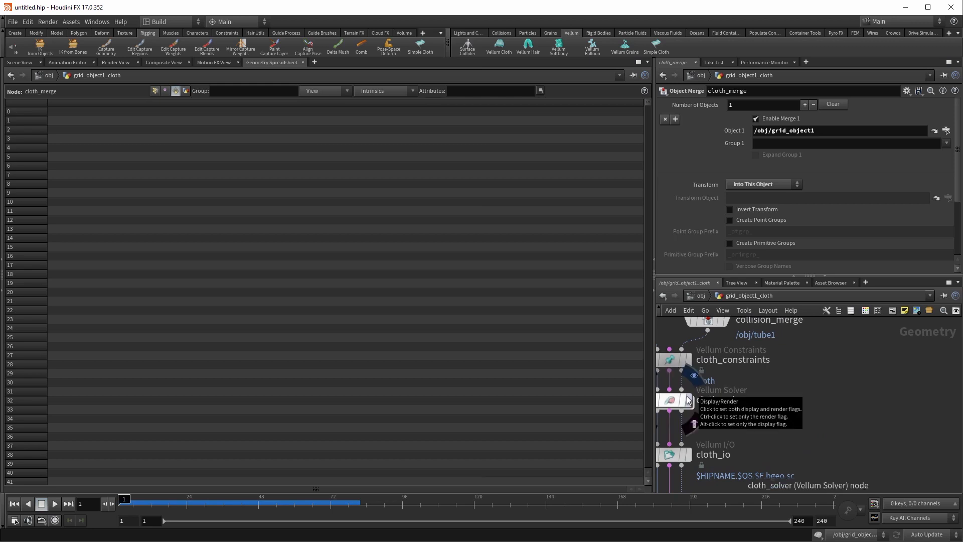
{"action": "middle_click_drag", "start_coordinate": [778, 347], "coordinate": [836, 377]}
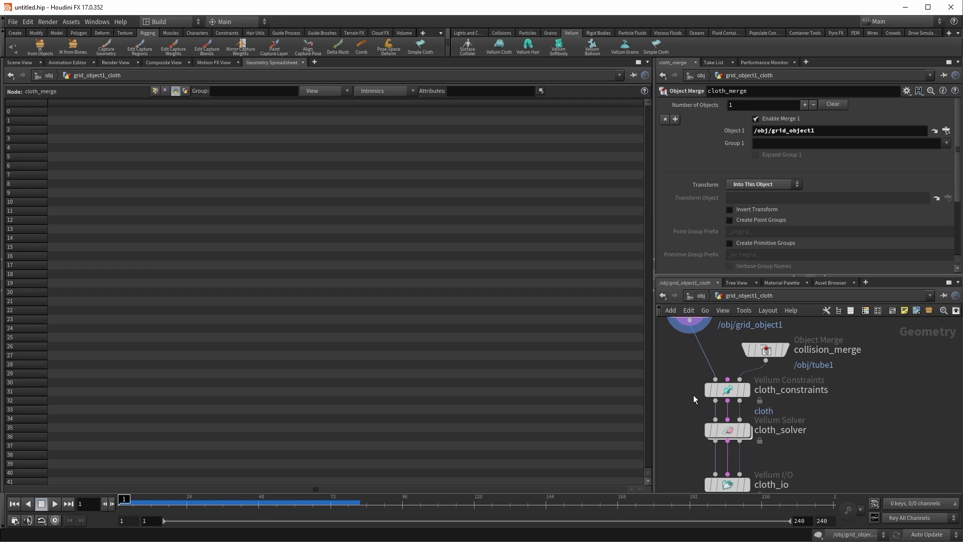
Move cloth_io and cloth_solver down to leave space below cloth_constraints, returning to the scene view
{"action": "scroll", "coordinate": [707, 384], "scroll_direction": "down", "scroll_amount": 4}
{"action": "mouse_move", "coordinate": [744, 416]}
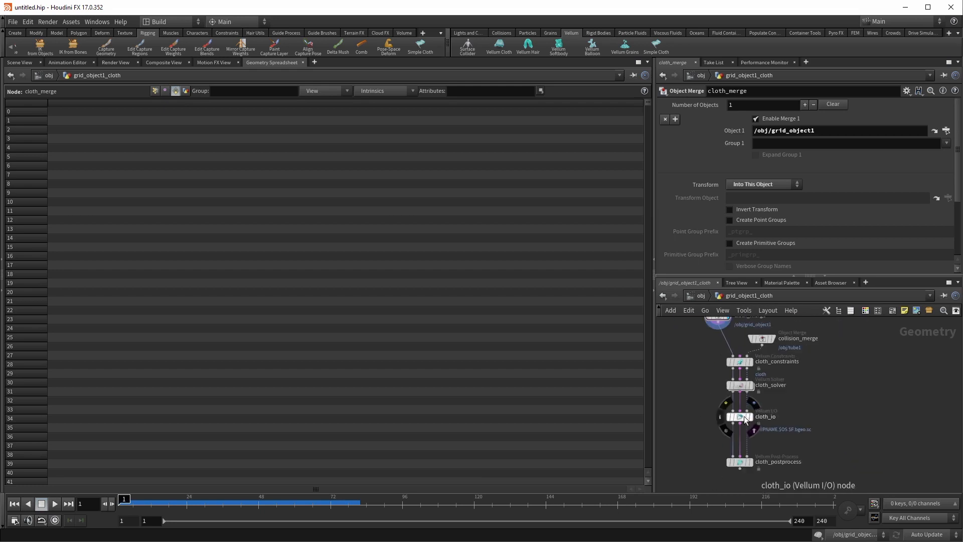
{"action": "left_click_drag", "start_coordinate": [744, 416], "coordinate": [745, 427]}
{"action": "left_click", "coordinate": [26, 64]}
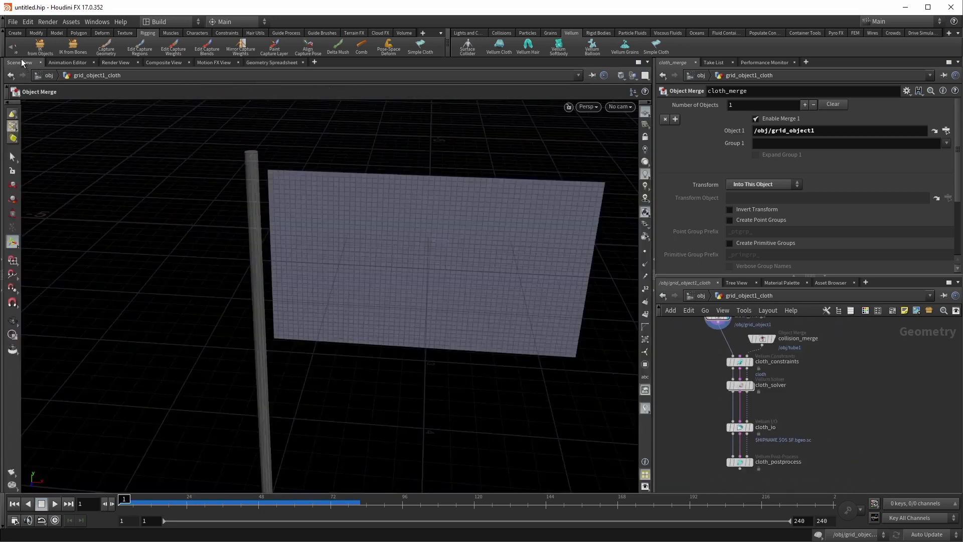
{"action": "middle_click_drag", "start_coordinate": [734, 381], "coordinate": [724, 374]}
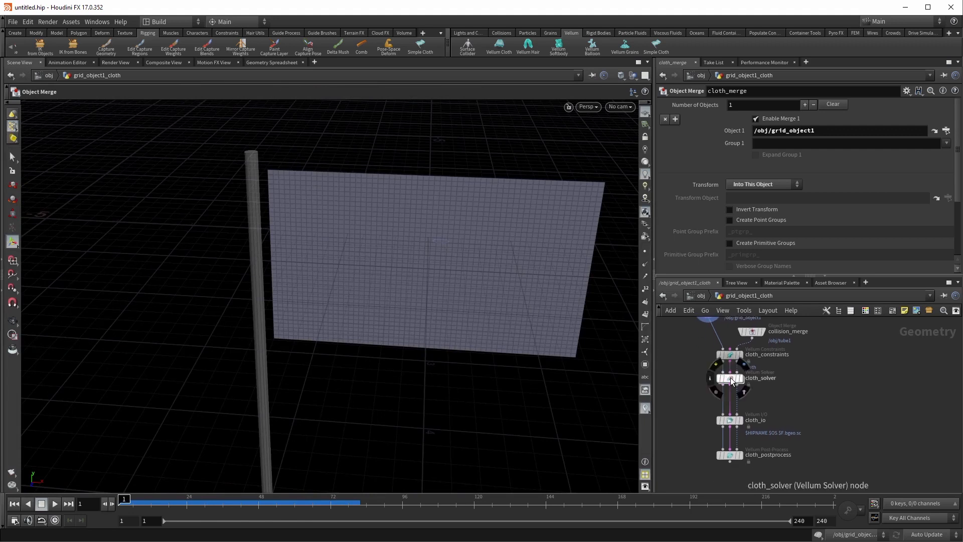
{"action": "left_click_drag", "start_coordinate": [726, 377], "coordinate": [726, 395]}
Clear the Pin Points list in cloth_constraints so that no flag points are pinned
{"action": "scroll", "coordinate": [674, 383], "scroll_direction": "up", "scroll_amount": 3}
{"action": "middle_click_drag", "start_coordinate": [706, 375], "coordinate": [698, 395]}
{"action": "left_click", "coordinate": [746, 363]}
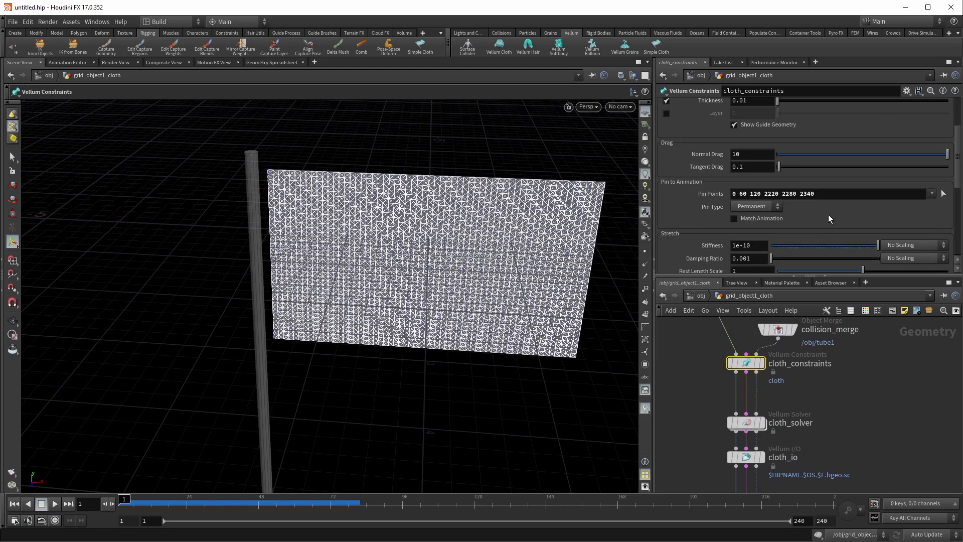
{"action": "triple_click", "coordinate": [829, 194]}
{"action": "key", "text": "BackSpace"}
{"action": "key", "text": "Return"}
Display and select cloth_solver, play the simulation of the unpinned flag and rewind to the first frame
{"action": "middle_click_drag", "start_coordinate": [709, 381], "coordinate": [710, 291]}
{"action": "mouse_move", "coordinate": [746, 370]}
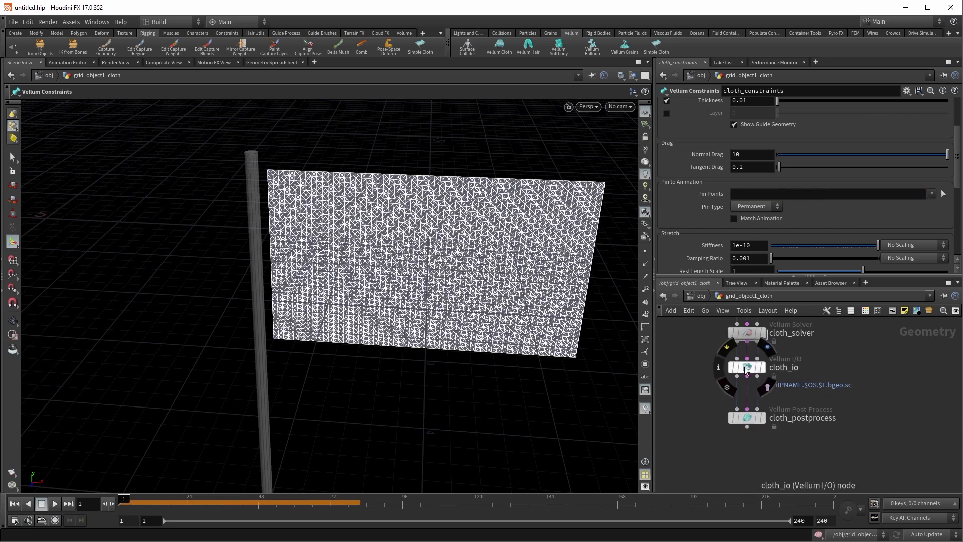
{"action": "left_click", "coordinate": [767, 321]}
{"action": "middle_click_drag", "start_coordinate": [685, 343], "coordinate": [682, 390]}
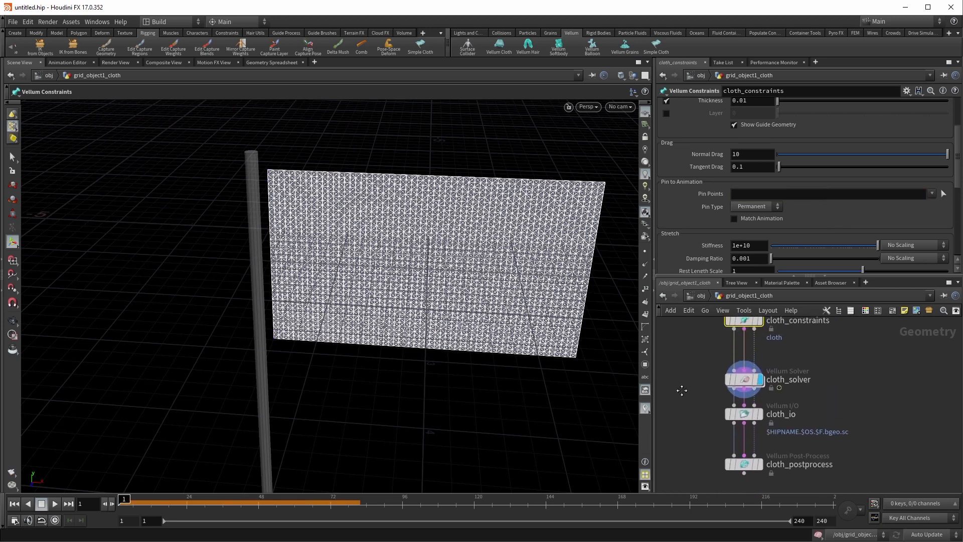
{"action": "left_click_drag", "start_coordinate": [681, 391], "coordinate": [736, 374]}
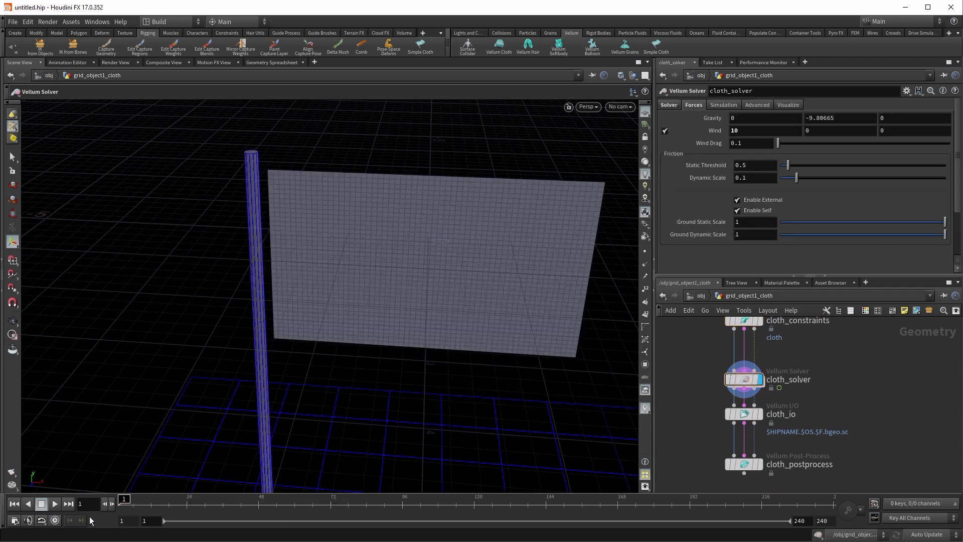
{"action": "left_click", "coordinate": [55, 504]}
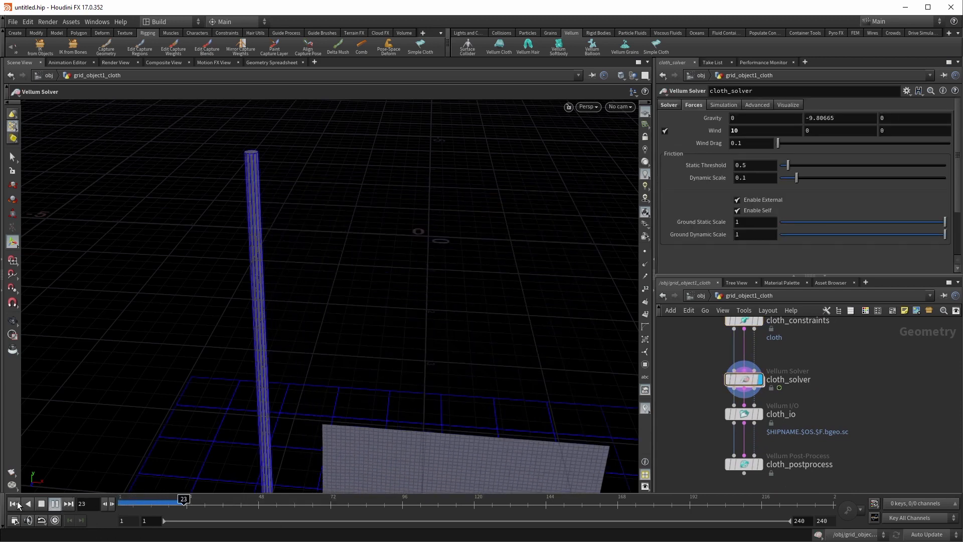
{"action": "left_click", "coordinate": [16, 504]}
Add a Vellum Attach to Geometry node in the empty space beside cloth_constraints and cloth_solver
{"action": "middle_click_drag", "start_coordinate": [720, 344], "coordinate": [696, 383]}
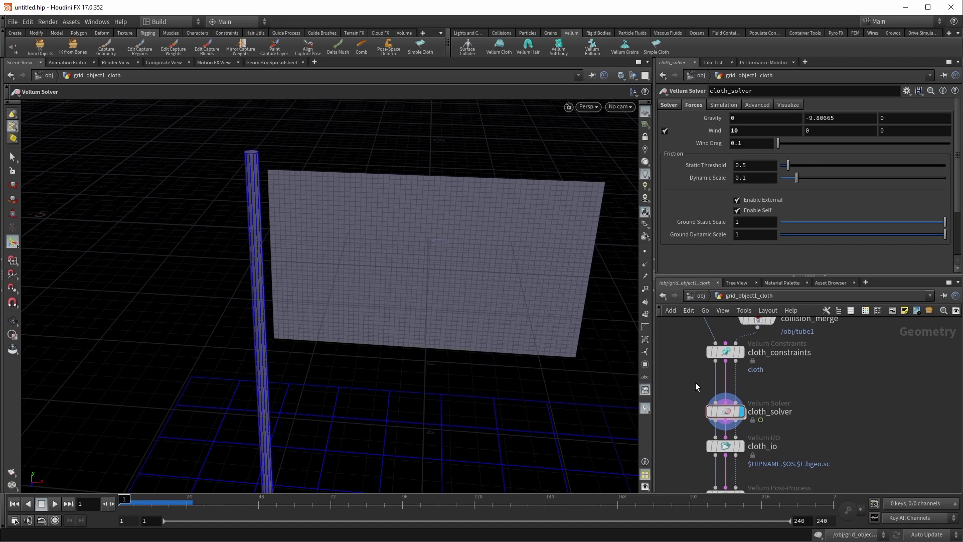
{"action": "key", "text": "Tab"}
{"action": "type", "text": "ve"}
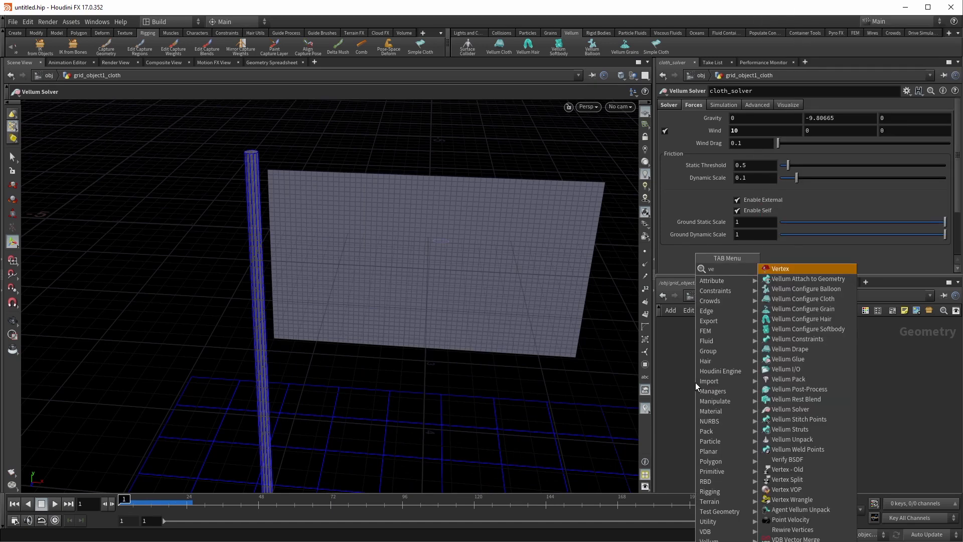
{"action": "type", "text": "ll"}
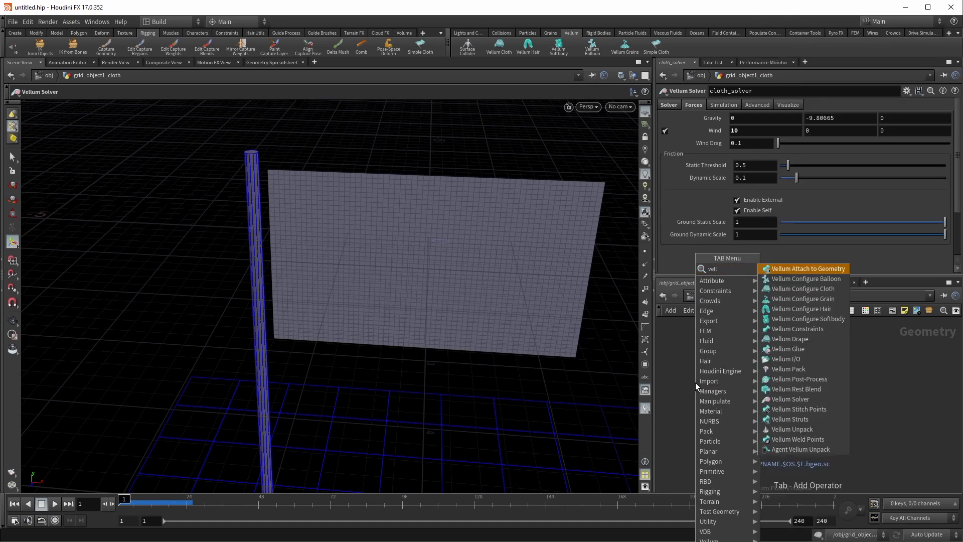
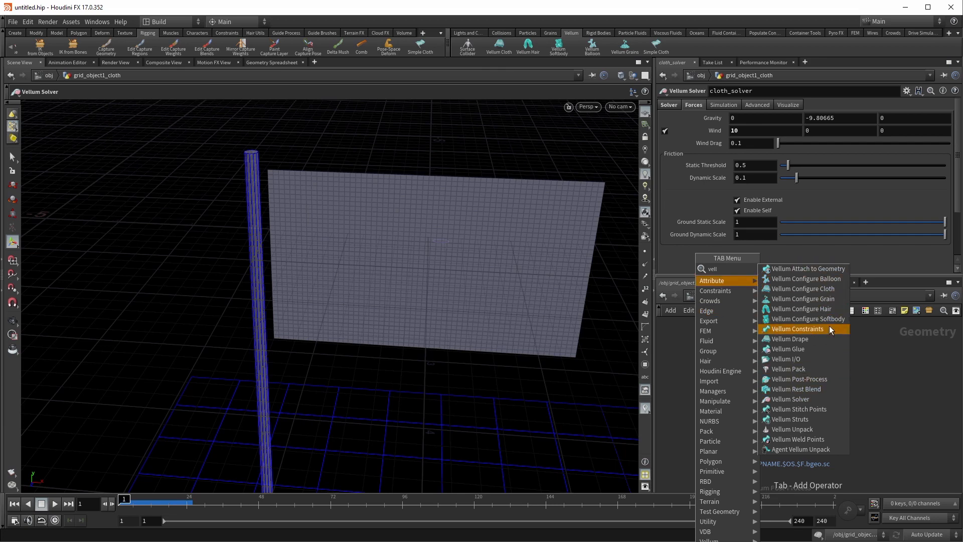
{"action": "left_click", "coordinate": [817, 278]}
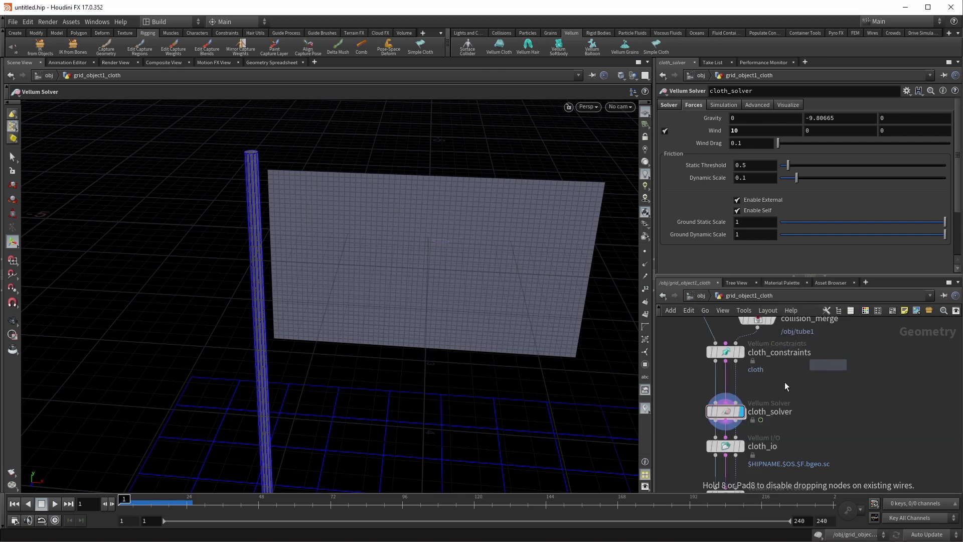
{"action": "left_click", "coordinate": [839, 385]}
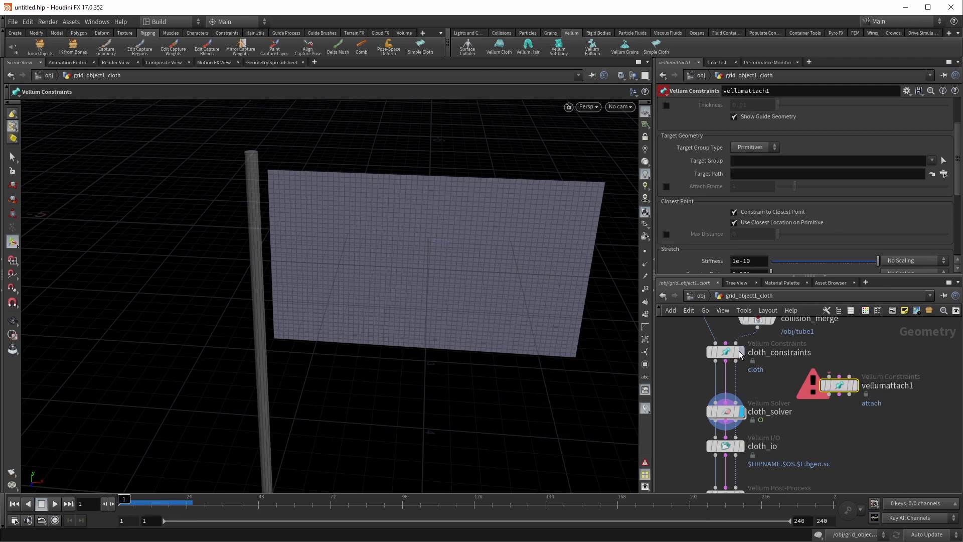
Wire cloth_constraints' outputs into vellumattach1 and insert vellumattach1 into the chain ahead of cloth_solver
{"action": "mouse_move", "coordinate": [716, 362]}
{"action": "left_mouse_down"}
{"action": "mouse_move", "coordinate": [829, 377]}
{"action": "mouse_move", "coordinate": [726, 361]}
{"action": "left_mouse_up"}
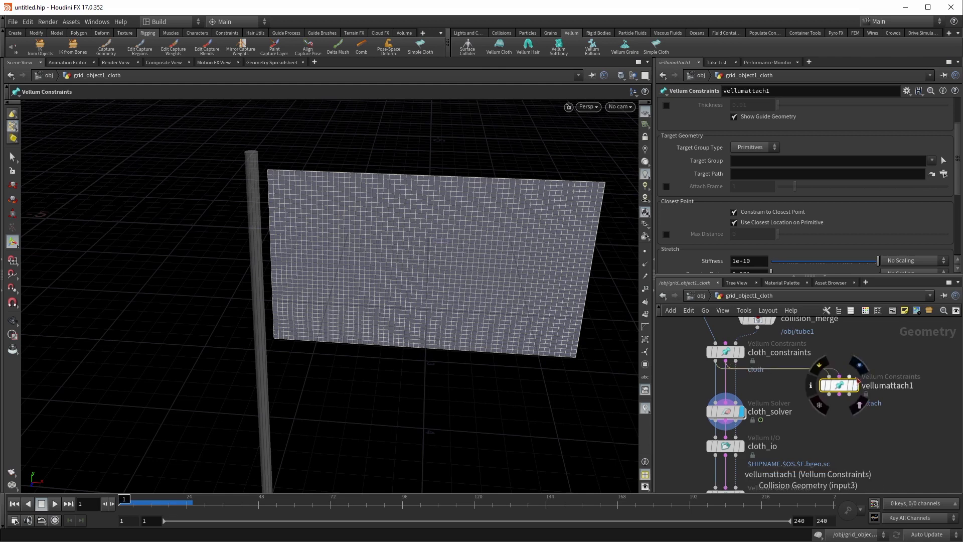
{"action": "left_click_drag", "start_coordinate": [849, 376], "coordinate": [758, 375]}
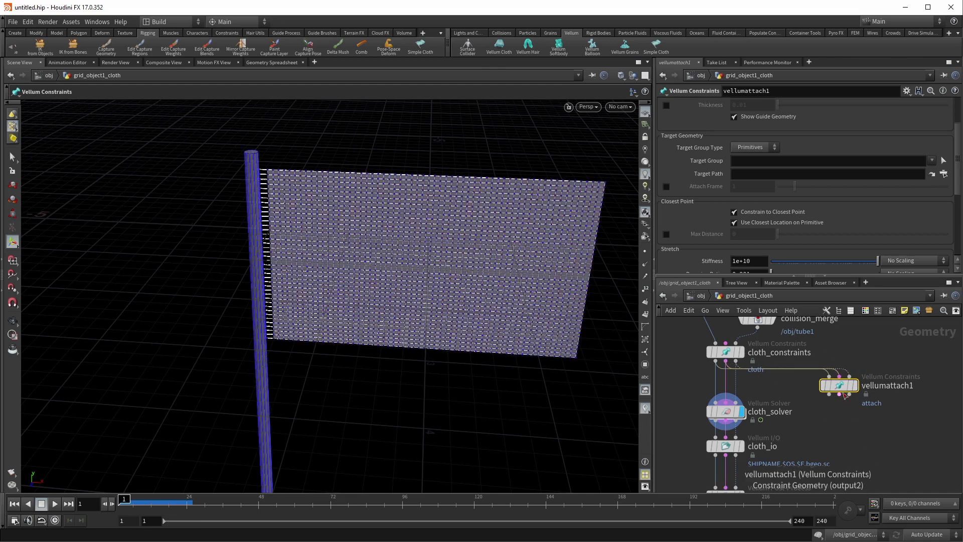
{"action": "left_click_drag", "start_coordinate": [841, 387], "coordinate": [734, 385]}
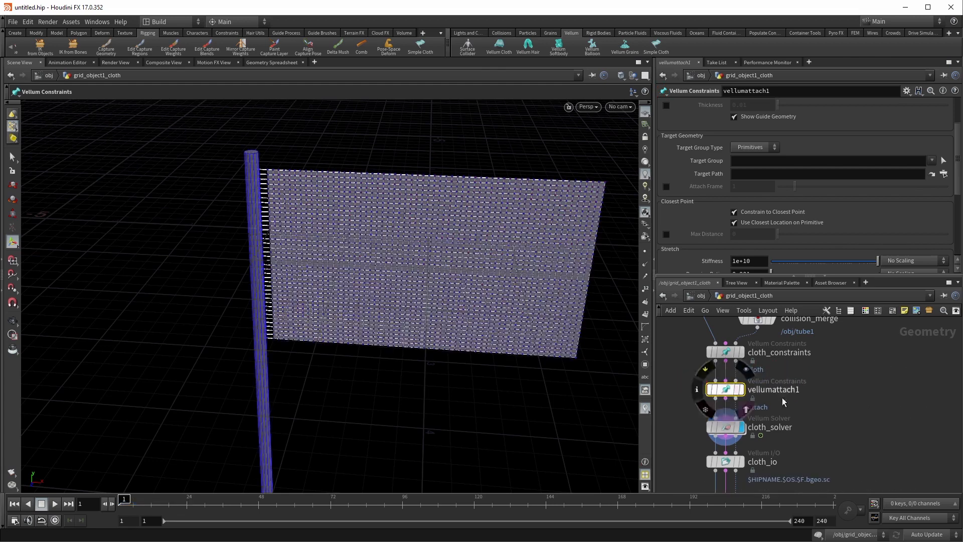
{"action": "scroll", "coordinate": [823, 384], "scroll_direction": "up", "scroll_amount": 3}
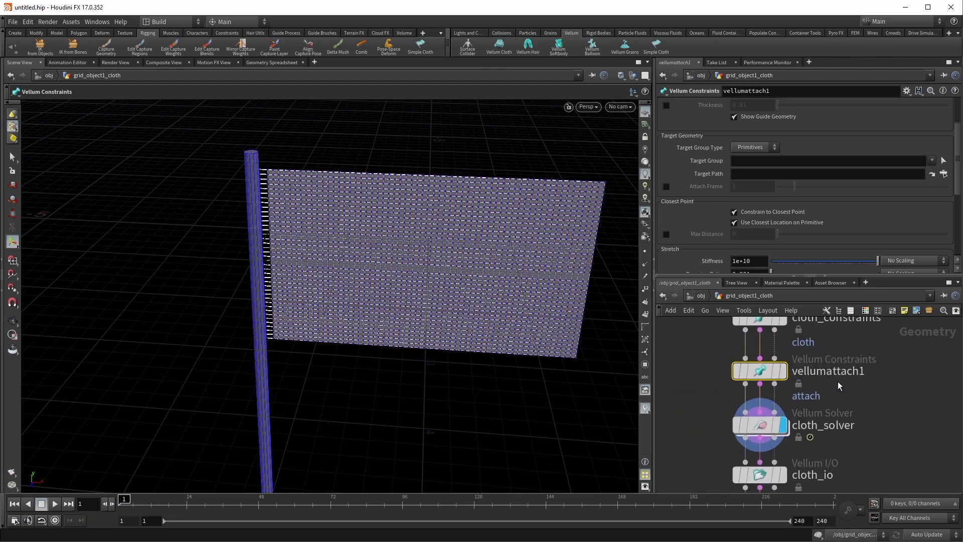
{"action": "middle_click_drag", "start_coordinate": [695, 357], "coordinate": [707, 364]}
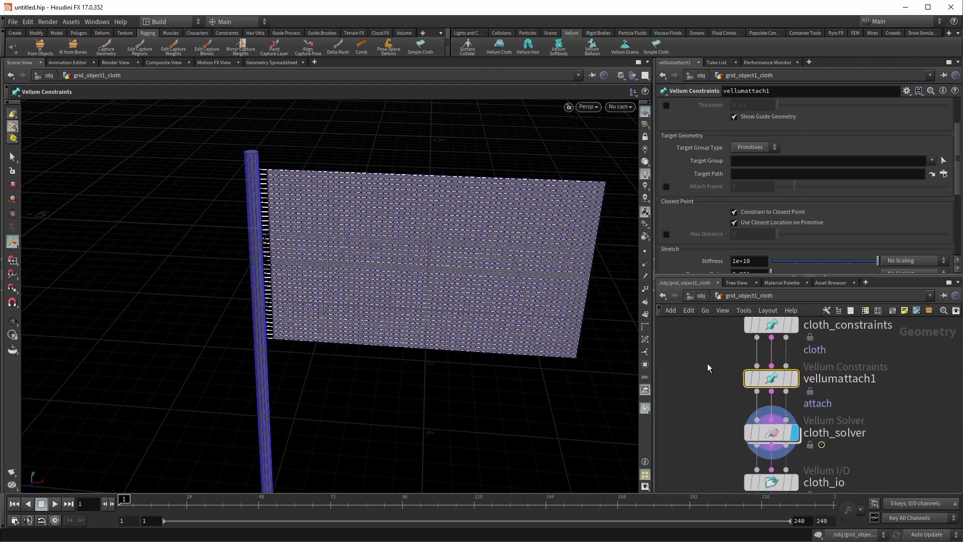
Toggle the bypass flag of vellumattach1 to compare the flag with and without the attachment, and realign the node above cloth_solver
{"action": "left_click_drag", "start_coordinate": [772, 380], "coordinate": [793, 382]}
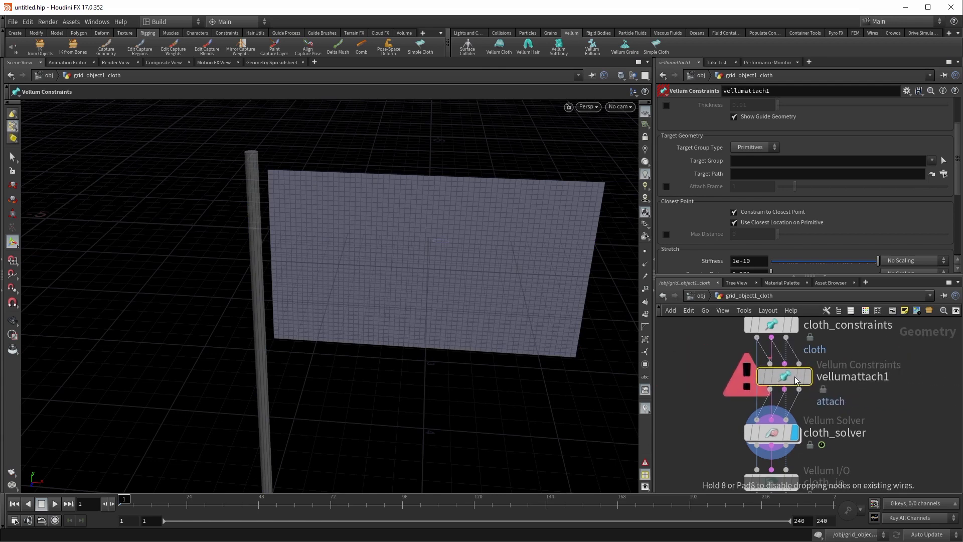
{"action": "left_click", "coordinate": [758, 352]}
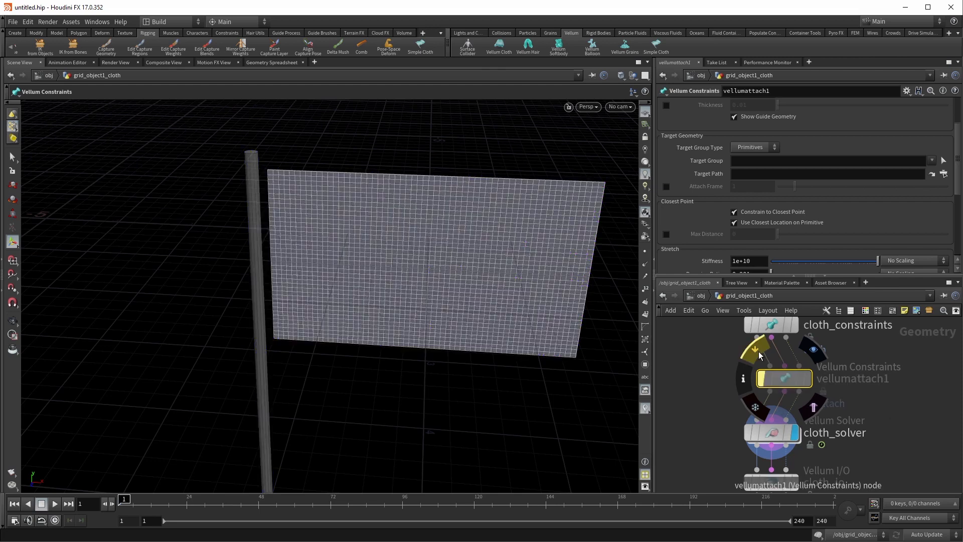
{"action": "left_click", "coordinate": [758, 352]}
{"action": "left_click", "coordinate": [758, 353]}
{"action": "left_click", "coordinate": [759, 353]}
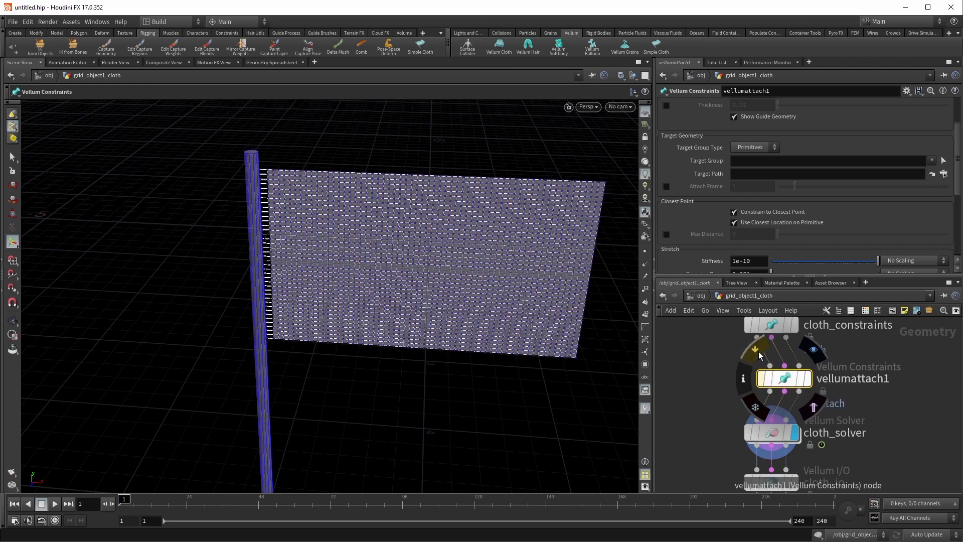
{"action": "left_click_drag", "start_coordinate": [774, 372], "coordinate": [773, 370]}
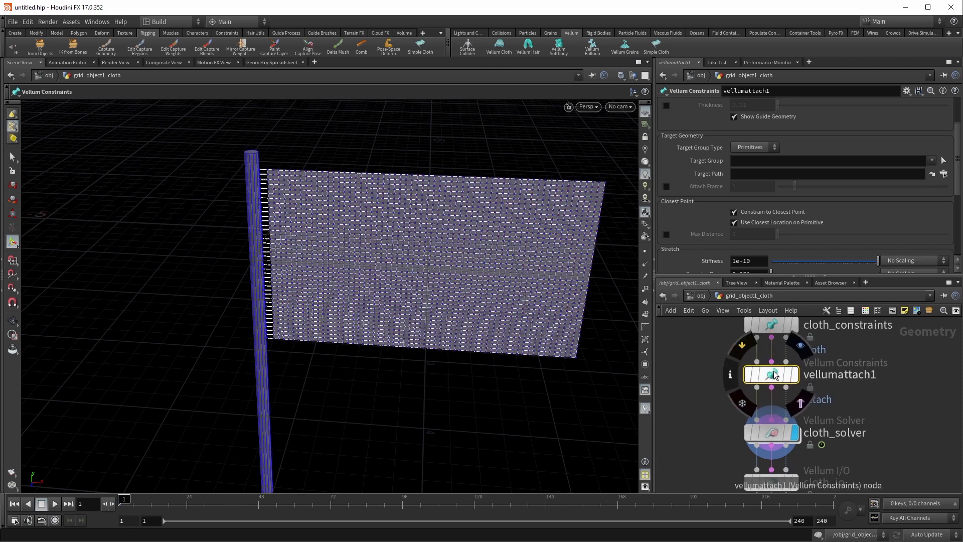
{"action": "left_click", "coordinate": [749, 404]}
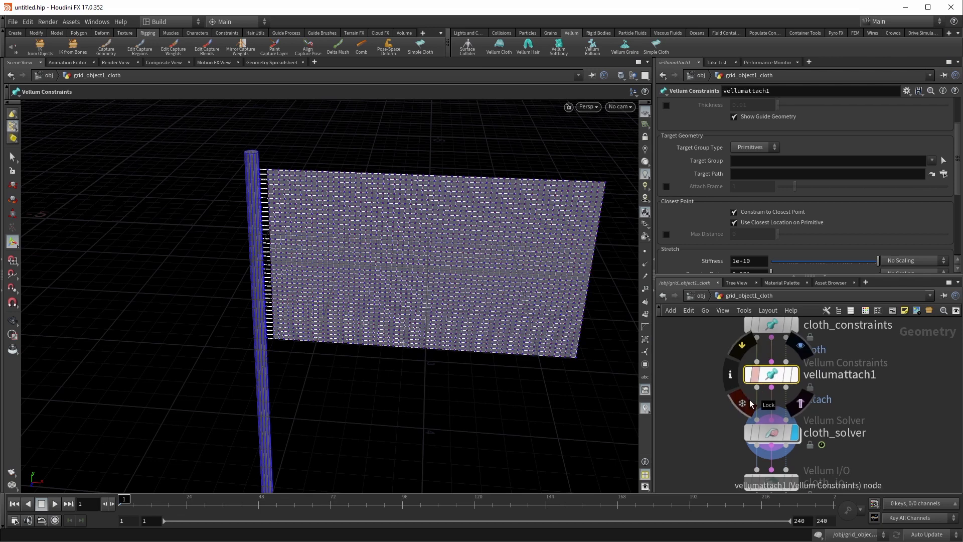
{"action": "left_click", "coordinate": [750, 404]}
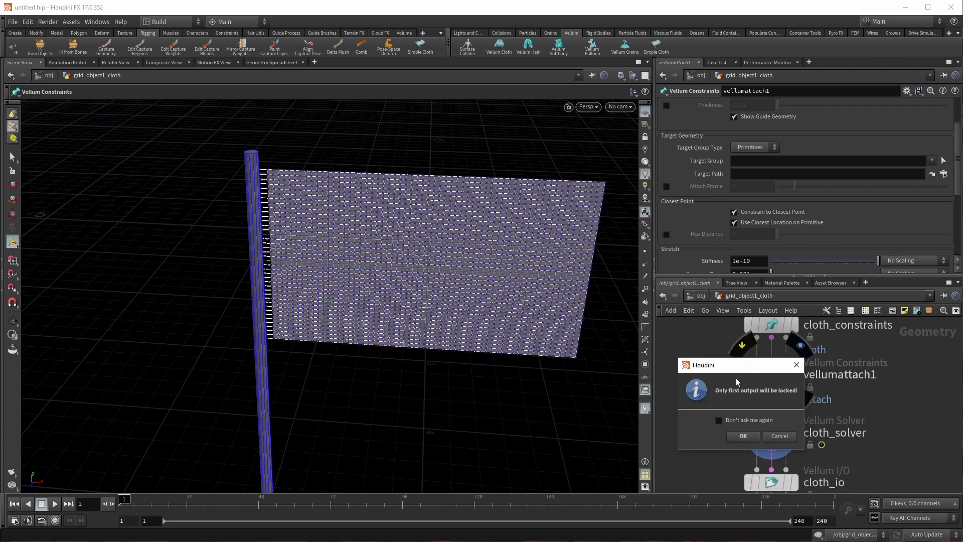
{"action": "left_click", "coordinate": [782, 436]}
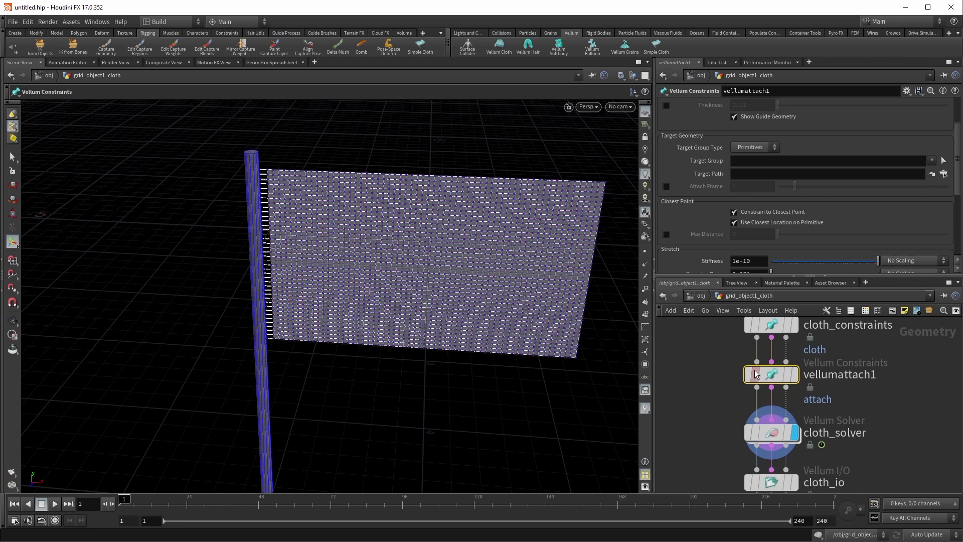
{"action": "mouse_move", "coordinate": [776, 393]}
{"action": "left_click_drag", "start_coordinate": [767, 375], "coordinate": [768, 374]}
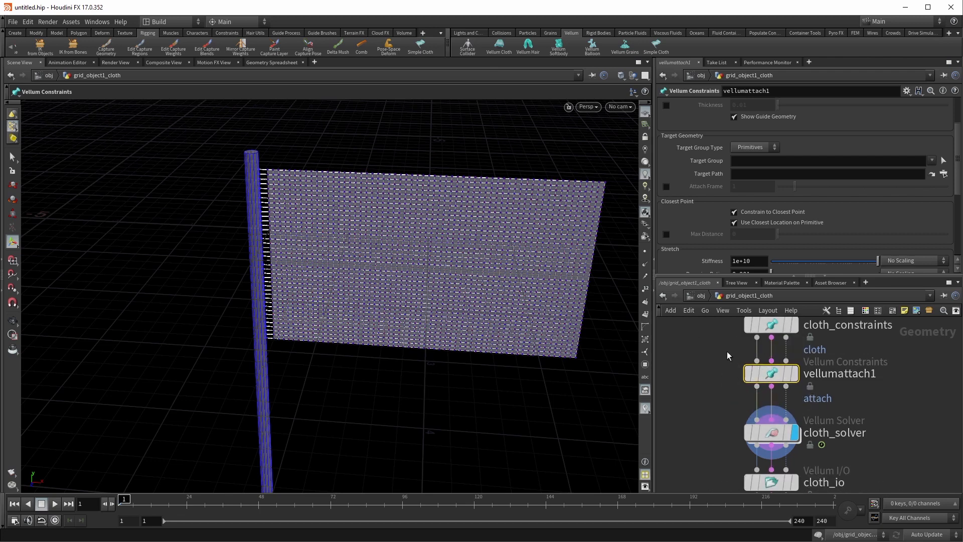
{"action": "mouse_move", "coordinate": [701, 367]}
{"action": "middle_mouse_down"}
{"action": "mouse_move", "coordinate": [702, 405]}
{"action": "mouse_move", "coordinate": [699, 373]}
{"action": "middle_mouse_up"}
{"action": "left_click_drag", "start_coordinate": [754, 381], "coordinate": [776, 384]}
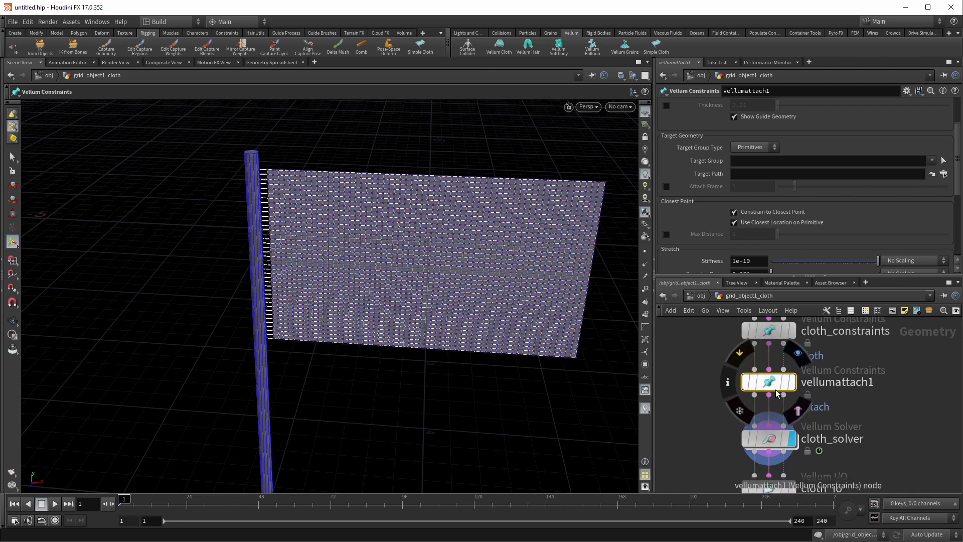
Enable Max Distance in vellumattach1 and set it to 0.12 to limit the attachment to the flag's pole-side edge
{"action": "key", "text": "Escape"}
{"action": "left_click_drag", "start_coordinate": [555, 273], "coordinate": [540, 286]}
{"action": "key", "text": "Return"}
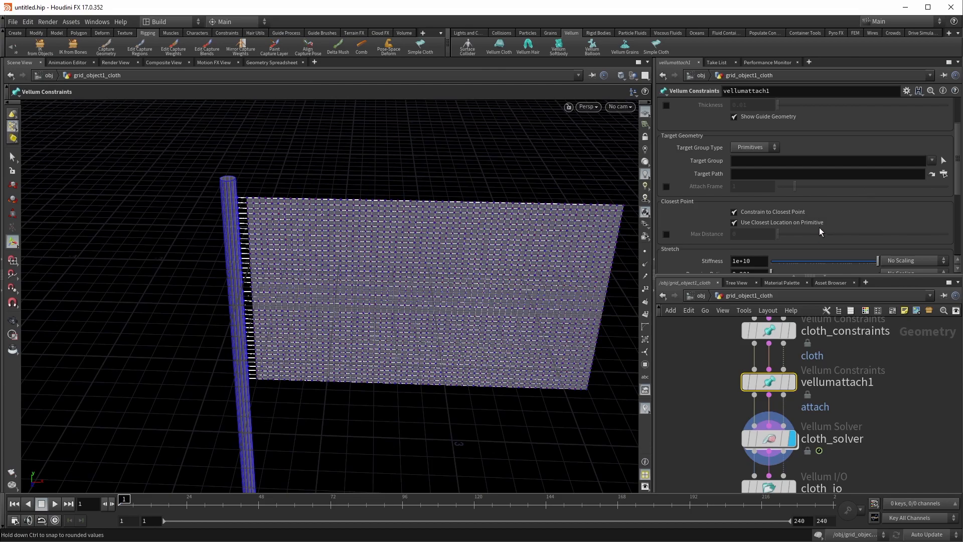
{"action": "key", "text": "Escape"}
{"action": "left_click_drag", "start_coordinate": [484, 275], "coordinate": [361, 224]}
{"action": "key", "text": "Return"}
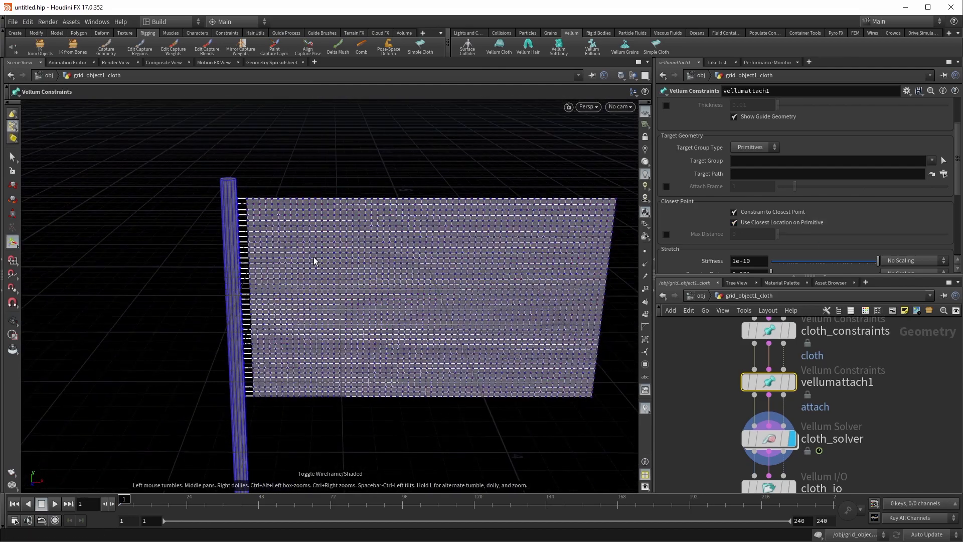
{"action": "left_click", "coordinate": [666, 235]}
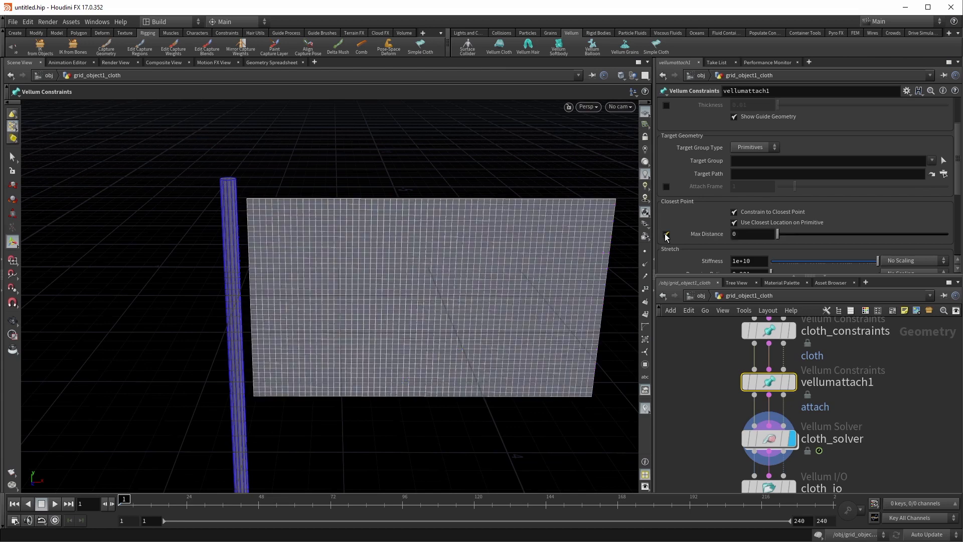
{"action": "mouse_move", "coordinate": [778, 232]}
{"action": "left_mouse_down"}
{"action": "mouse_move", "coordinate": [789, 236]}
{"action": "mouse_move", "coordinate": [779, 237]}
{"action": "left_mouse_up"}
{"action": "middle_click_drag", "start_coordinate": [313, 307], "coordinate": [385, 280], "text": "alt"}
{"action": "right_click_drag", "start_coordinate": [331, 290], "coordinate": [471, 258], "text": "alt"}
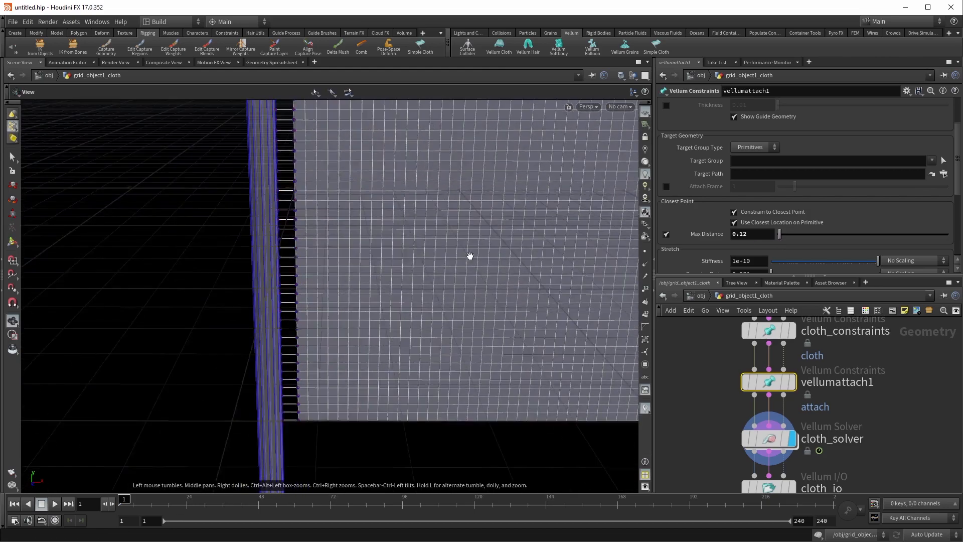
{"action": "left_click_drag", "start_coordinate": [471, 258], "coordinate": [459, 289], "text": "alt"}
{"action": "key", "text": "Escape"}
Set vellumattach1's Group Type to Points and fill its Group with the flag's edge points near the upper and lower pole-side corners
{"action": "scroll", "coordinate": [709, 233], "scroll_direction": "up", "scroll_amount": 3}
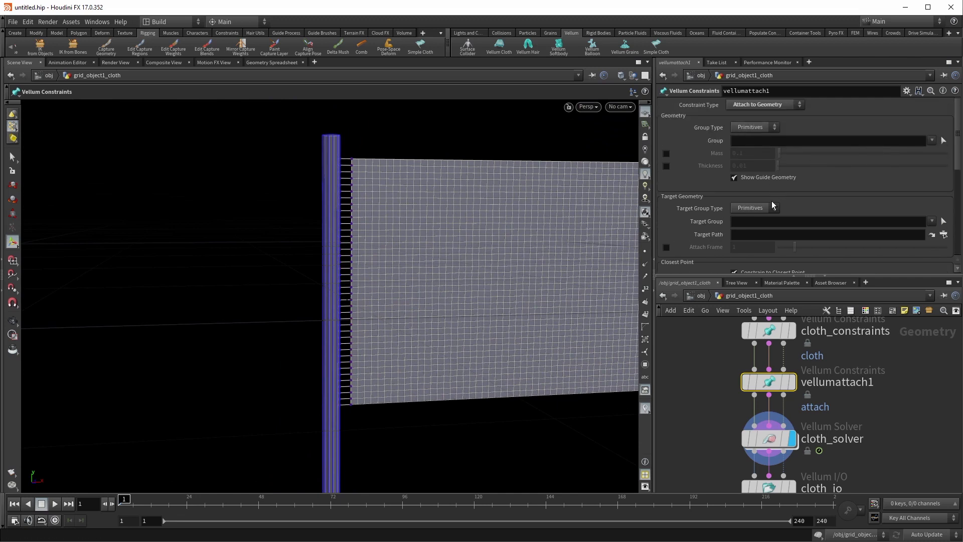
{"action": "left_click", "coordinate": [752, 128]}
{"action": "left_click", "coordinate": [751, 152]}
{"action": "left_click", "coordinate": [943, 141]}
{"action": "left_click_drag", "start_coordinate": [349, 139], "coordinate": [355, 184]}
{"action": "left_click_drag", "start_coordinate": [350, 426], "coordinate": [356, 373], "text": "shift"}
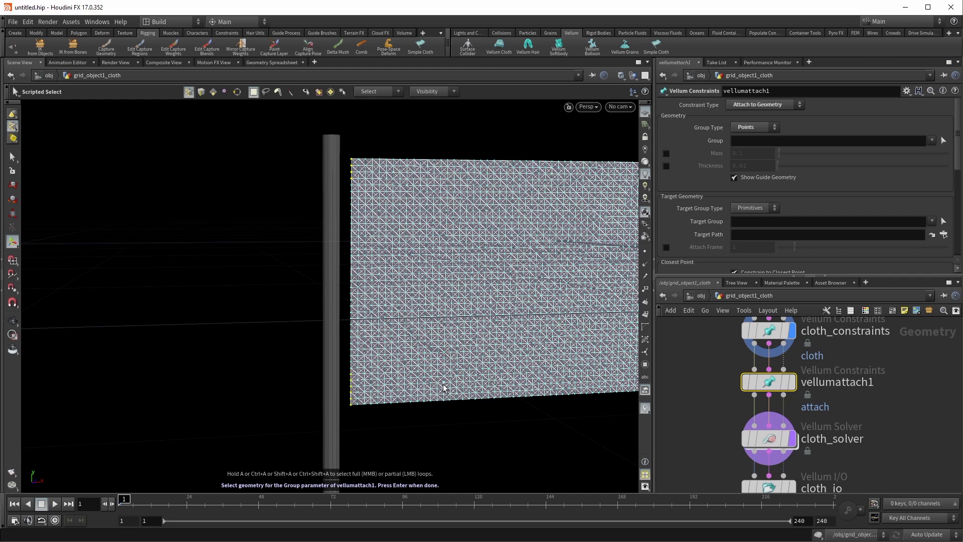
{"action": "key", "text": "Return"}
{"action": "left_click_drag", "start_coordinate": [471, 307], "coordinate": [384, 307]}
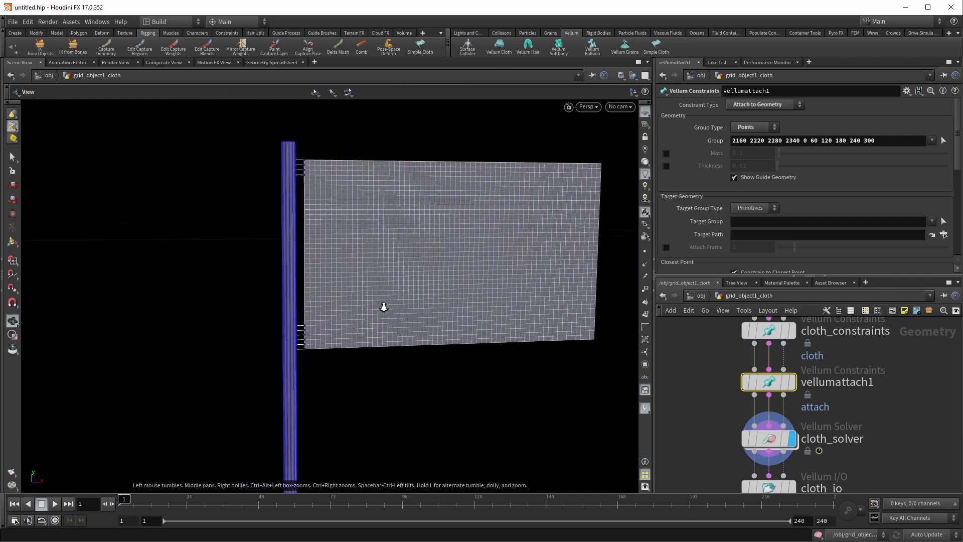
{"action": "middle_click_drag", "start_coordinate": [383, 307], "coordinate": [290, 240]}
Examine the parameters of cloth_constraints and vellumattach1, including the constraint types and the Closest Point and Stretch settings
{"action": "middle_click_drag", "start_coordinate": [695, 410], "coordinate": [684, 310]}
{"action": "middle_click_drag", "start_coordinate": [690, 350], "coordinate": [682, 415]}
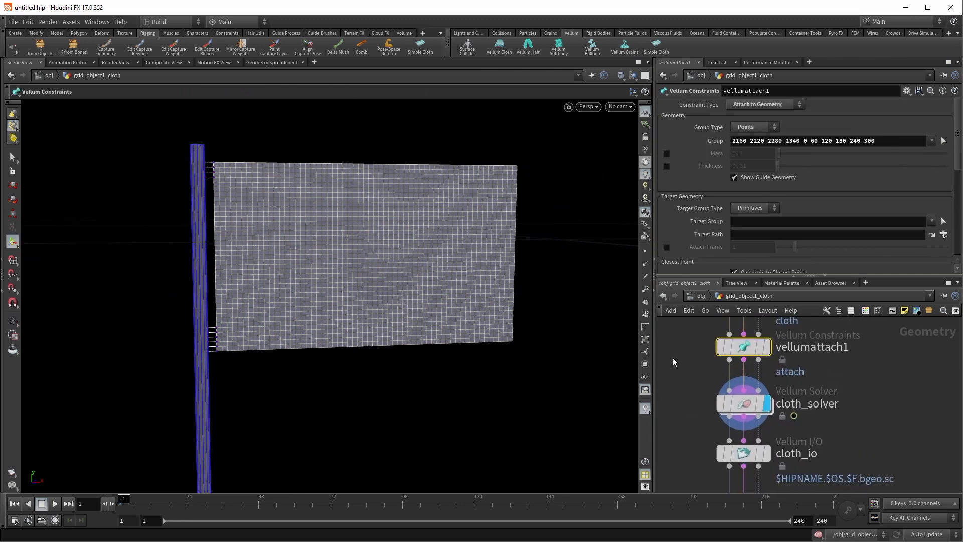
{"action": "middle_click_drag", "start_coordinate": [673, 361], "coordinate": [699, 398]}
{"action": "left_click_drag", "start_coordinate": [697, 398], "coordinate": [797, 369]}
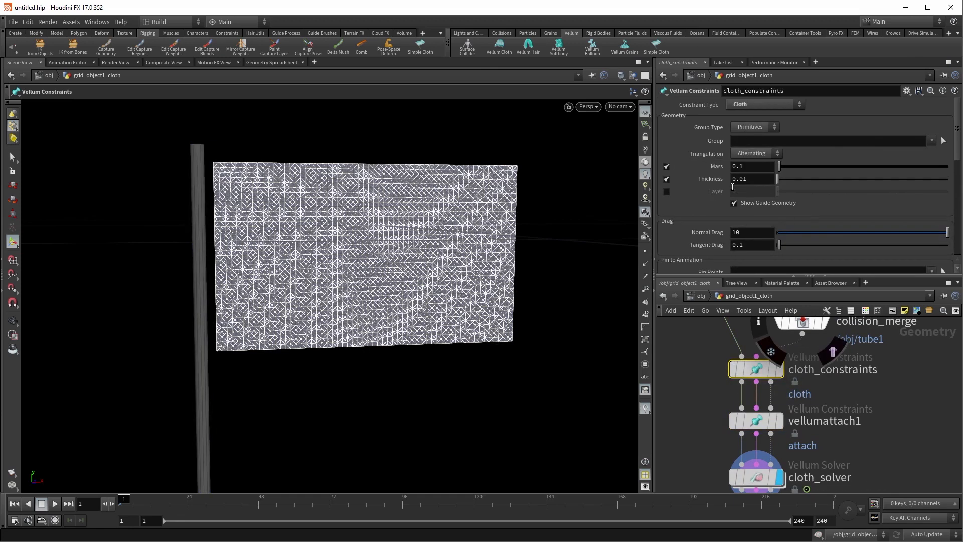
{"action": "left_click_drag", "start_coordinate": [691, 395], "coordinate": [798, 430]}
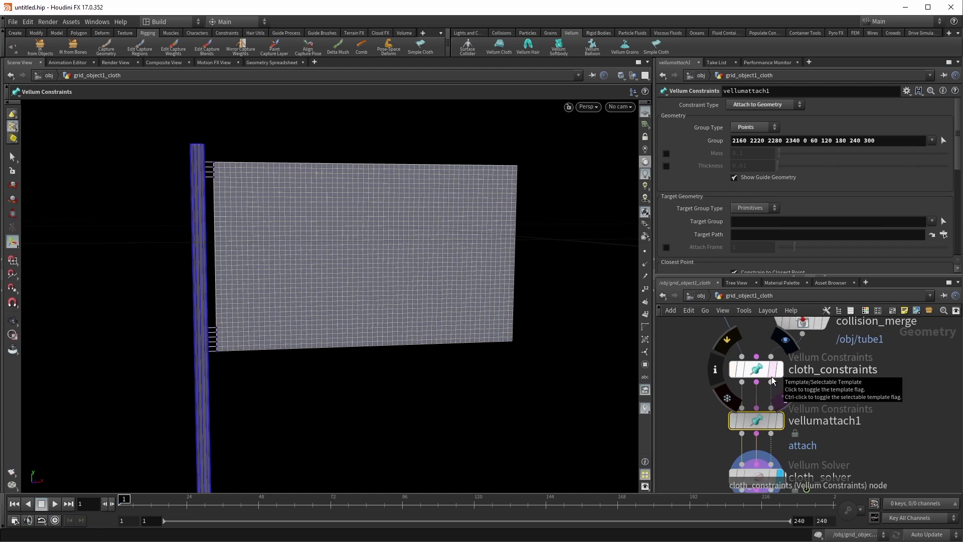
{"action": "left_click", "coordinate": [756, 105]}
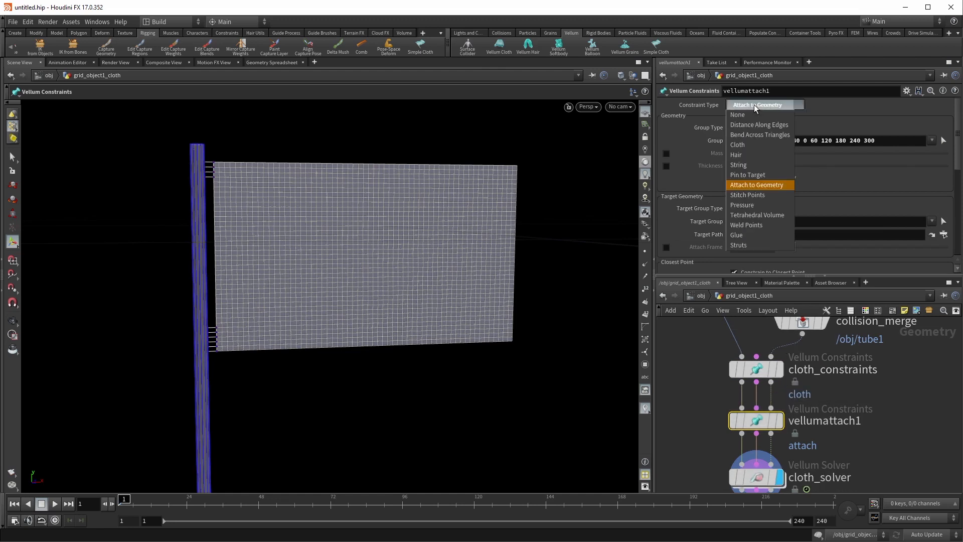
{"action": "left_click", "coordinate": [678, 101]}
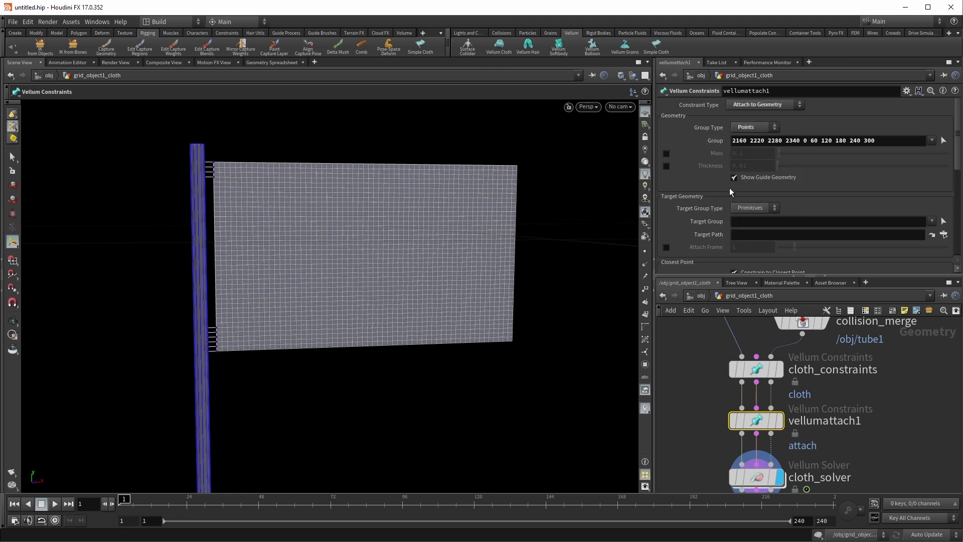
{"action": "scroll", "coordinate": [711, 213], "scroll_direction": "down", "scroll_amount": 4}
{"action": "scroll", "coordinate": [711, 213], "scroll_direction": "up", "scroll_amount": 2}
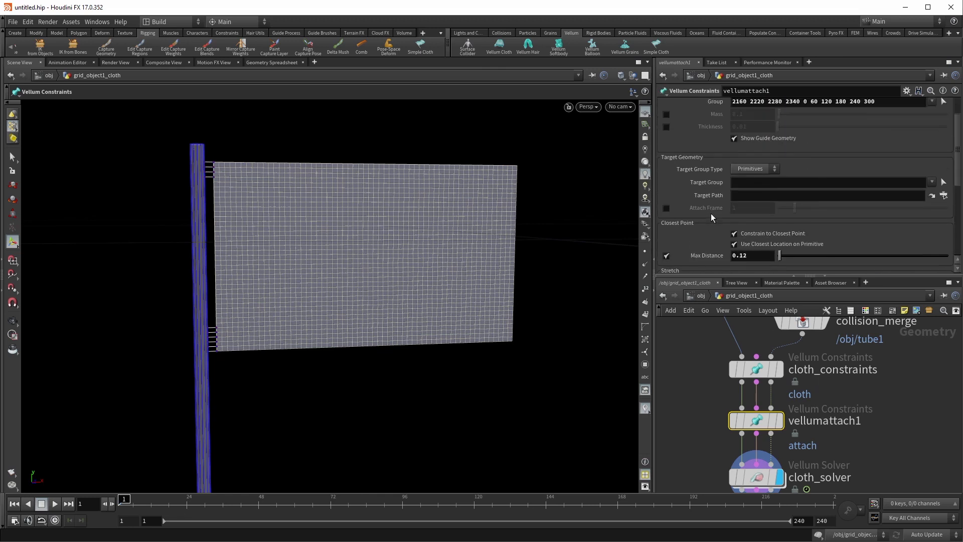
{"action": "scroll", "coordinate": [711, 212], "scroll_direction": "up", "scroll_amount": 2}
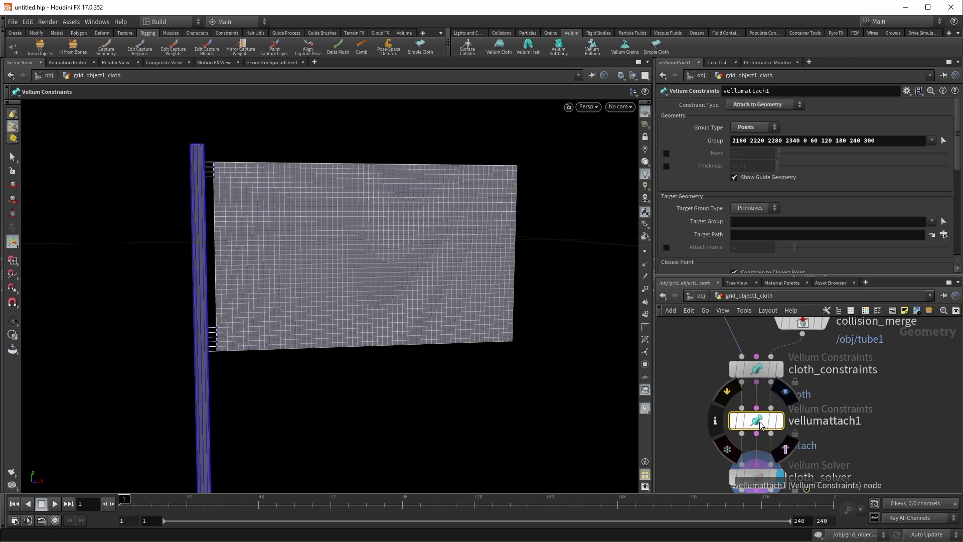
{"action": "scroll", "coordinate": [729, 196], "scroll_direction": "down", "scroll_amount": 3}
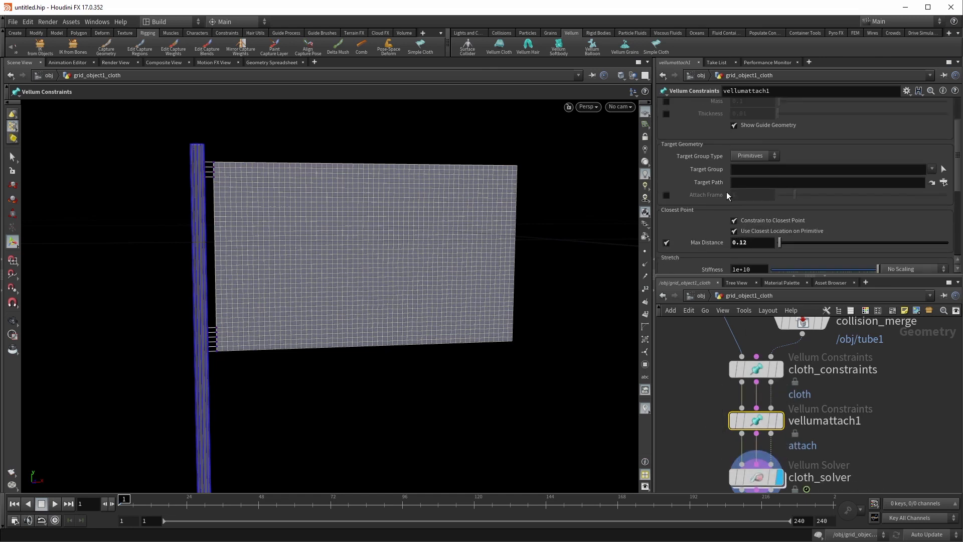
{"action": "scroll", "coordinate": [728, 195], "scroll_direction": "down", "scroll_amount": 5}
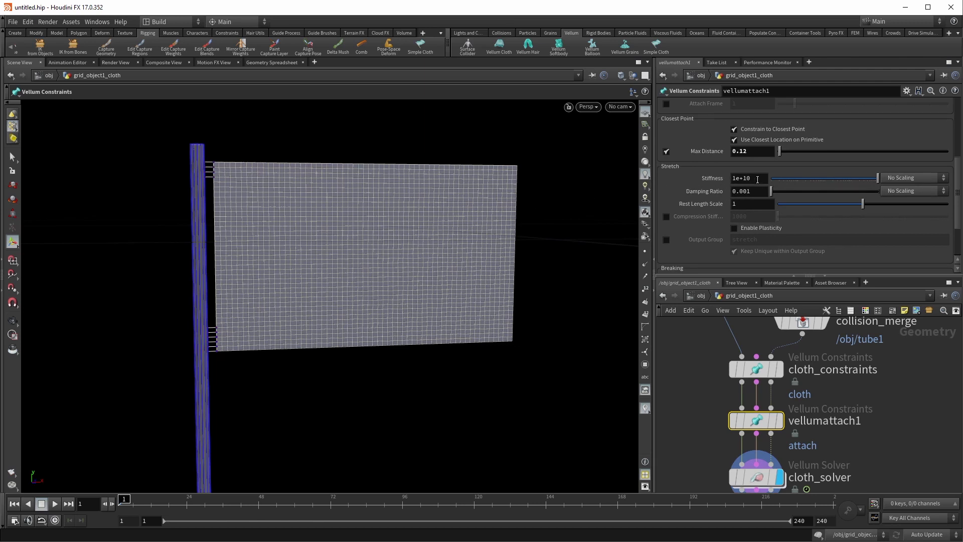
Play the simulation of the flag attached to the pole and rewind to the first frame
{"action": "middle_click_drag", "start_coordinate": [702, 422], "coordinate": [699, 375]}
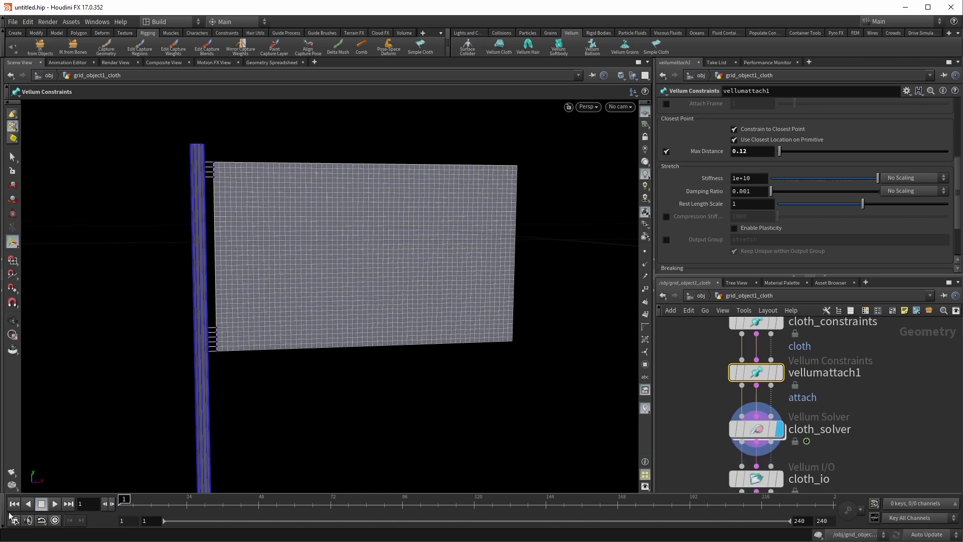
{"action": "left_click", "coordinate": [53, 504]}
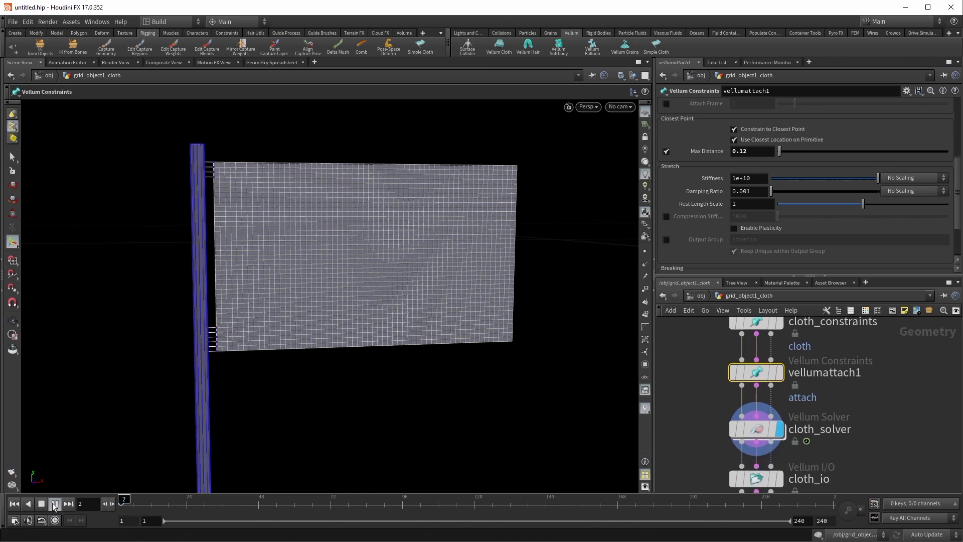
{"action": "left_click", "coordinate": [709, 420]}
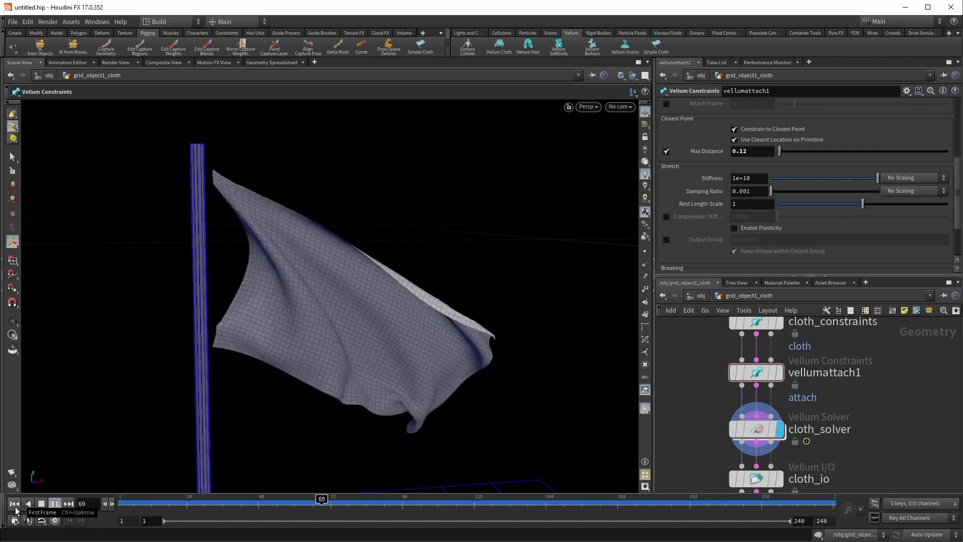
{"action": "left_click", "coordinate": [15, 505]}
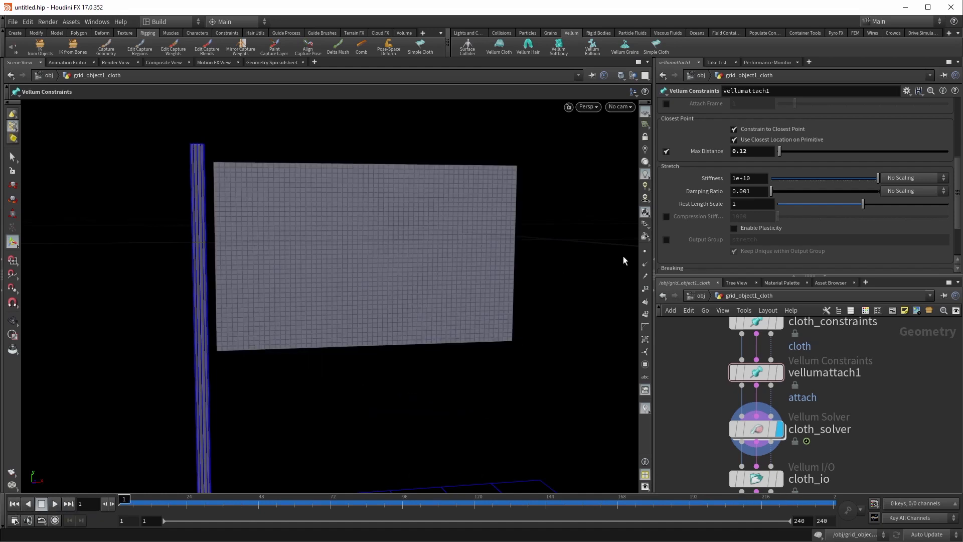
Enable Compression Stiffness in vellumattach1, set it to 10 and play the simulation again
{"action": "scroll", "coordinate": [716, 210], "scroll_direction": "down", "scroll_amount": 5}
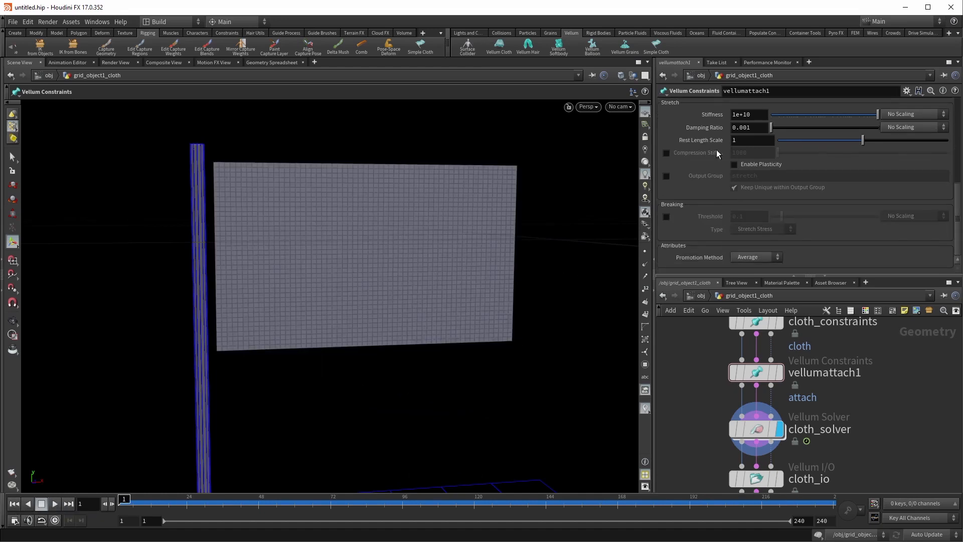
{"action": "left_click", "coordinate": [666, 153]}
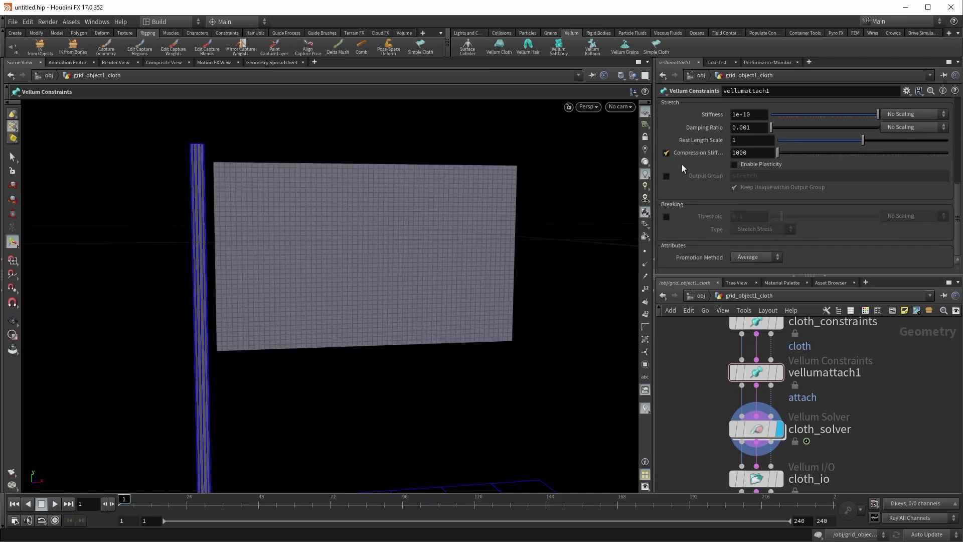
{"action": "scroll", "coordinate": [691, 224], "scroll_direction": "up", "scroll_amount": 4}
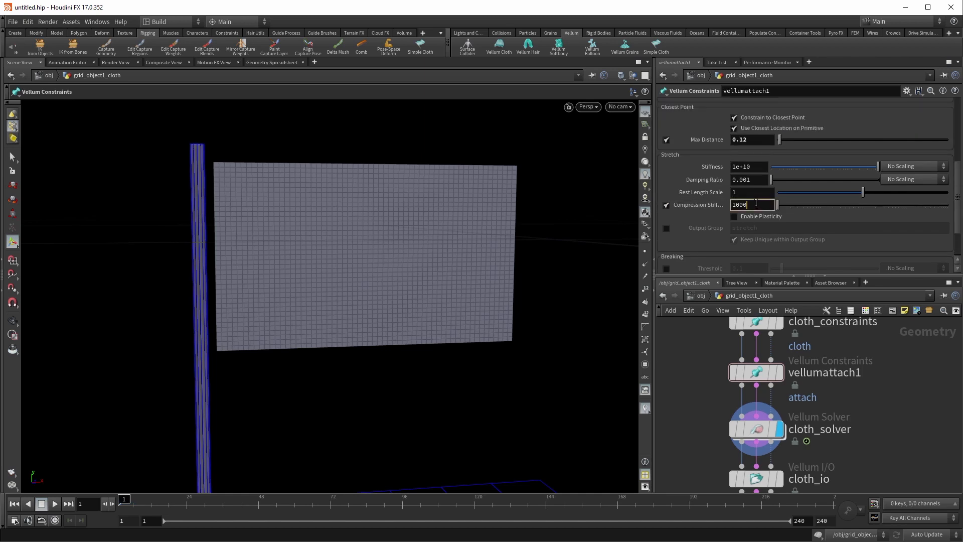
{"action": "key", "text": "Return"}
{"action": "left_click", "coordinate": [57, 504]}
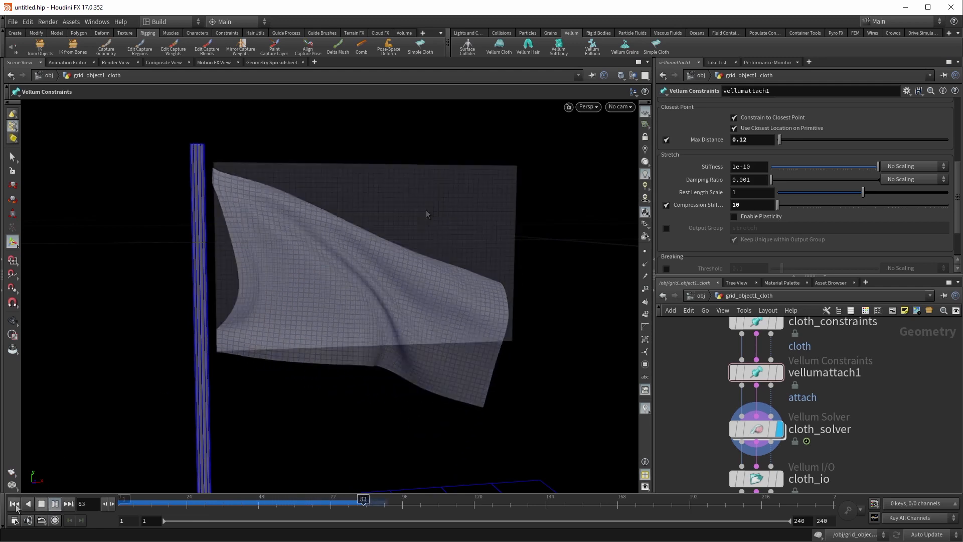
Set vellumattach1's stretch Rest Length Scale to 0, play the simulation, and return to the first frame
{"action": "right_click_drag", "start_coordinate": [428, 213], "coordinate": [426, 243], "text": "alt"}
{"action": "left_click_drag", "start_coordinate": [425, 243], "coordinate": [419, 279], "text": "alt"}
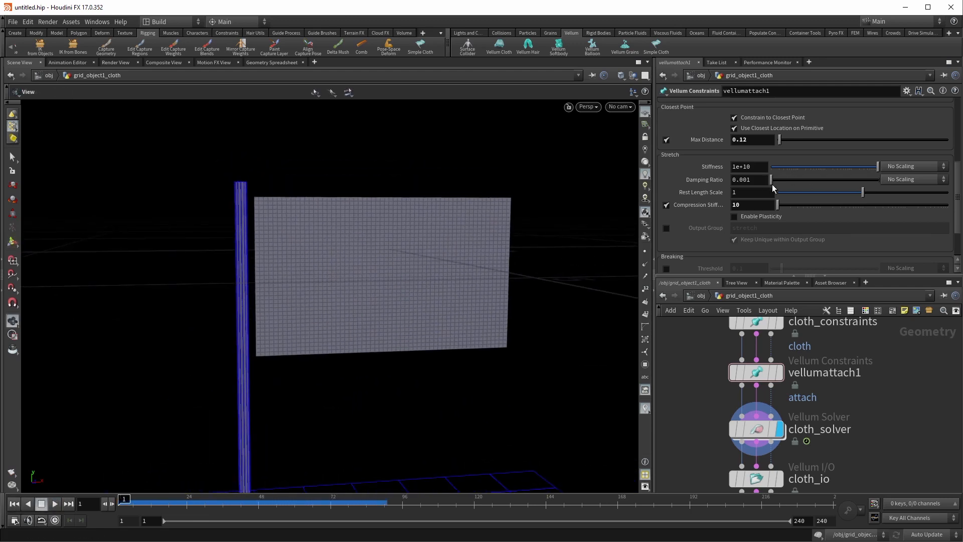
{"action": "left_click_drag", "start_coordinate": [817, 191], "coordinate": [777, 192]}
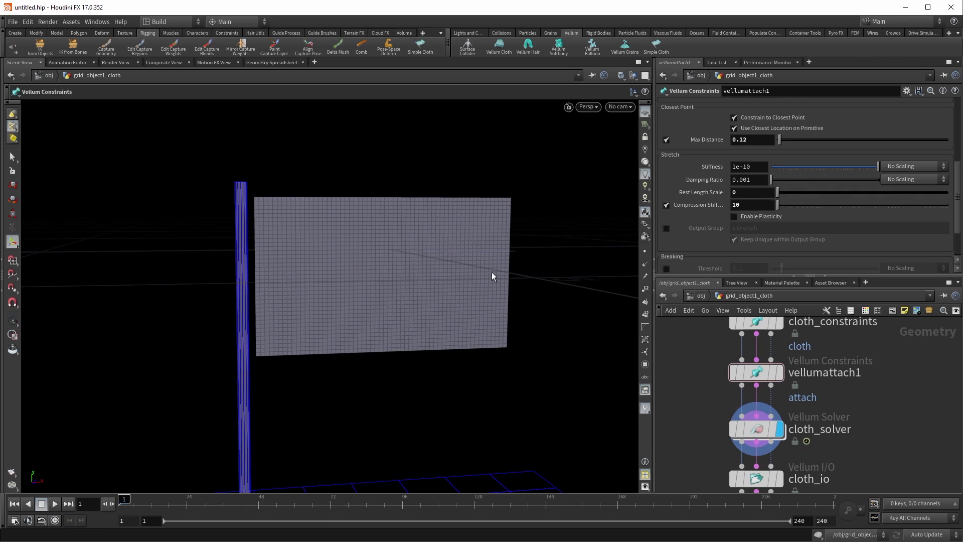
{"action": "left_click", "coordinate": [55, 503]}
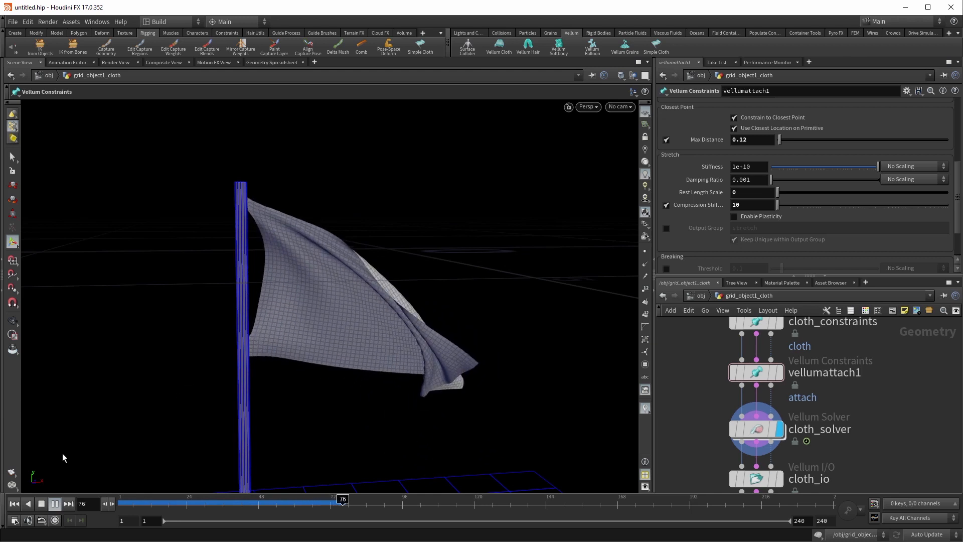
{"action": "left_click", "coordinate": [17, 504]}
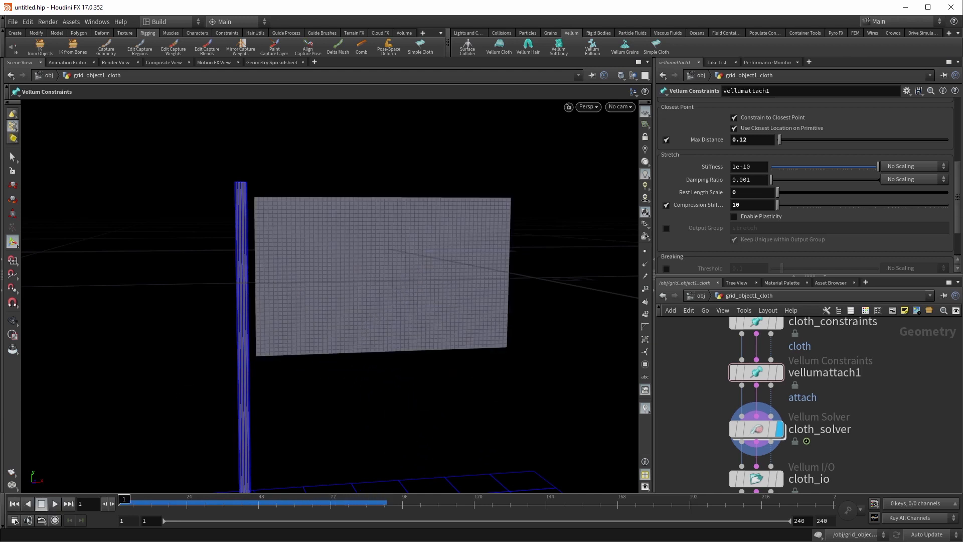
Set the stretch Stiffness of the vellumattach1 constraint to 100
{"action": "left_click", "coordinate": [808, 168]}
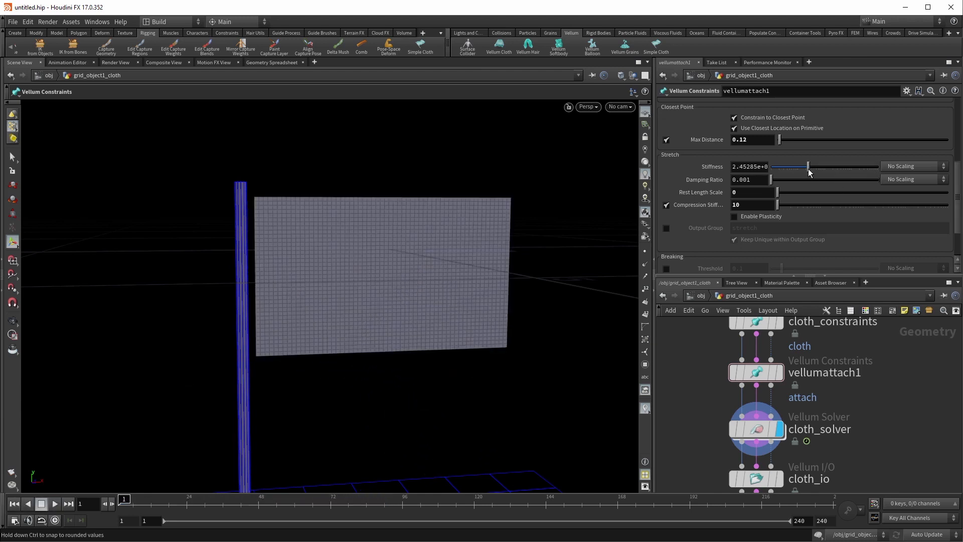
{"action": "left_click", "coordinate": [765, 168]}
{"action": "type", "text": "1"}
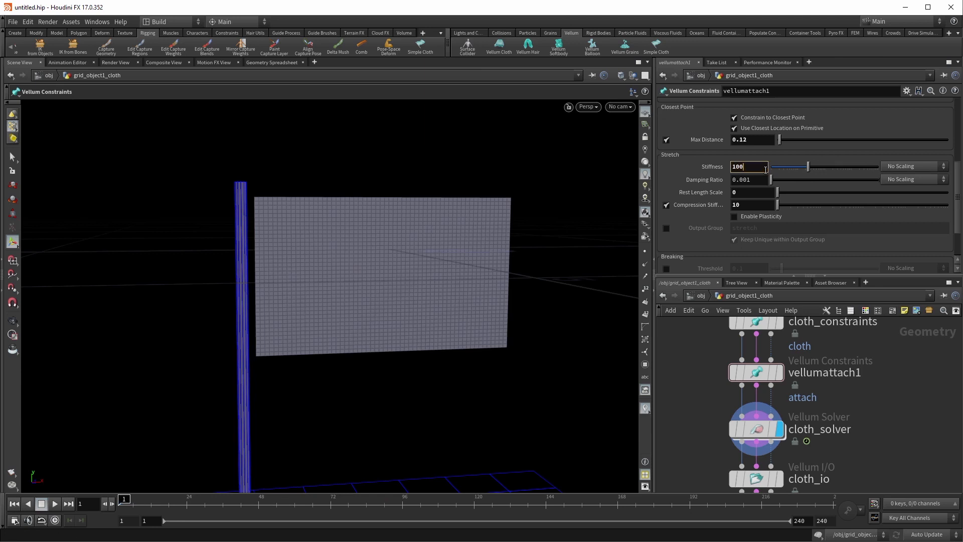
{"action": "type", "text": "00"}
{"action": "key", "text": "Return"}
Play the flag simulation to check how the cloth follows the pole, and stop playback
{"action": "left_click", "coordinate": [60, 503]}
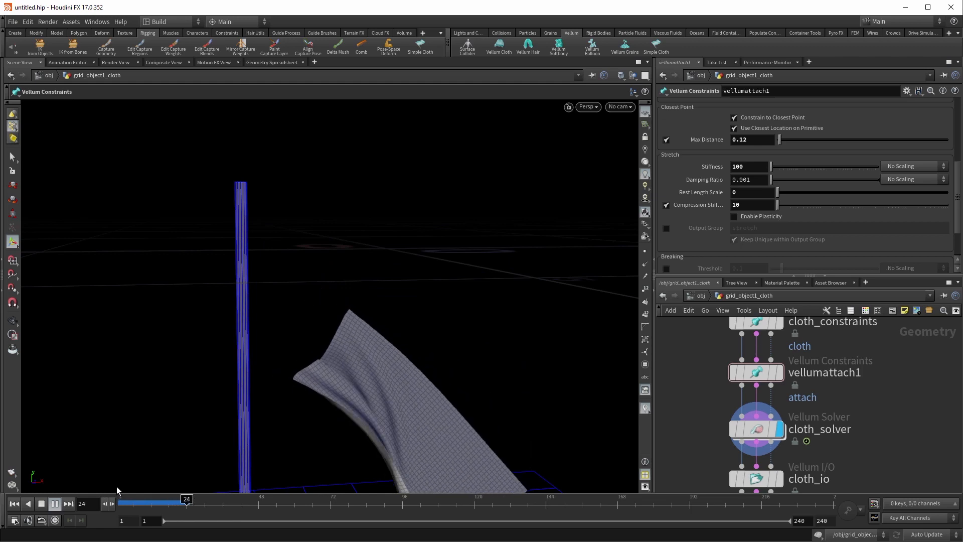
{"action": "right_click_drag", "start_coordinate": [518, 326], "coordinate": [436, 359], "text": "alt"}
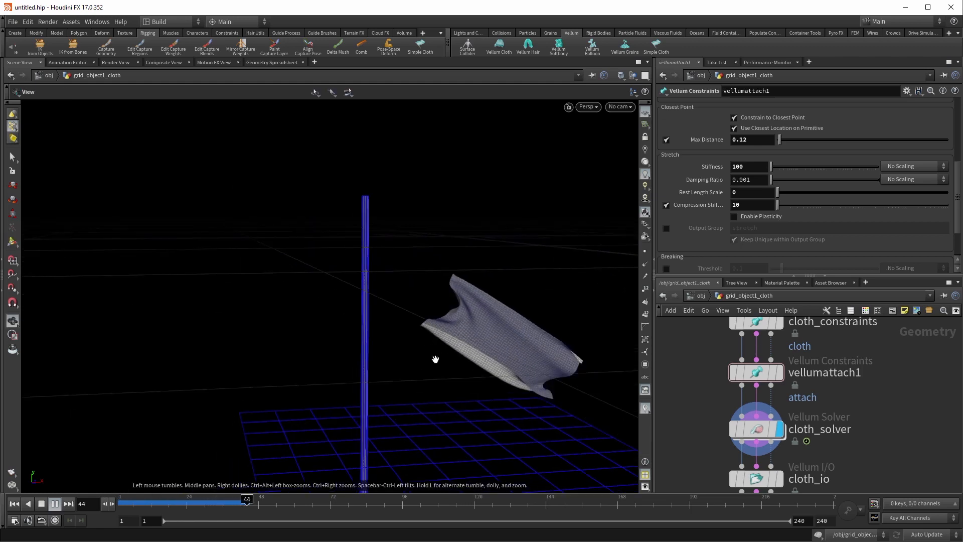
{"action": "left_click_drag", "start_coordinate": [444, 365], "coordinate": [426, 363], "text": "alt"}
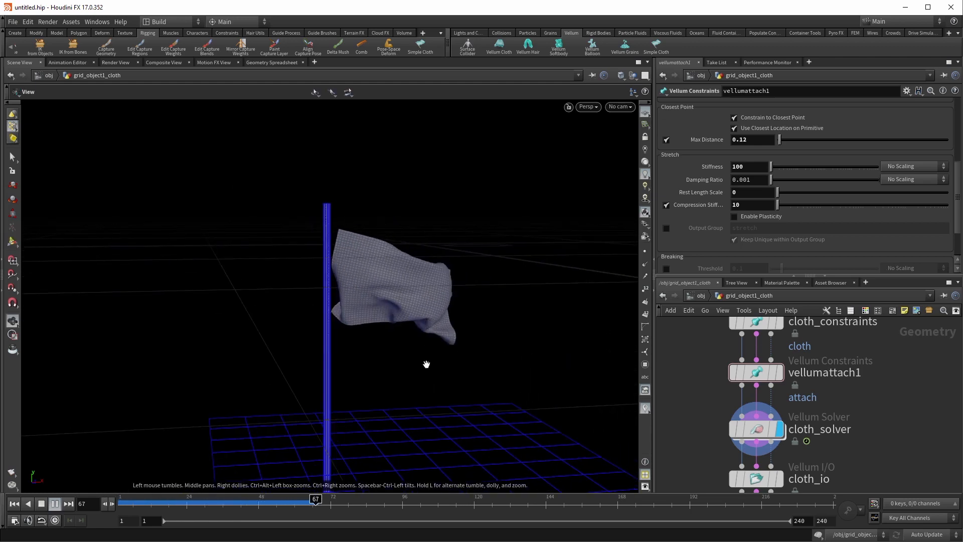
{"action": "left_click_drag", "start_coordinate": [515, 301], "coordinate": [495, 340], "text": "alt"}
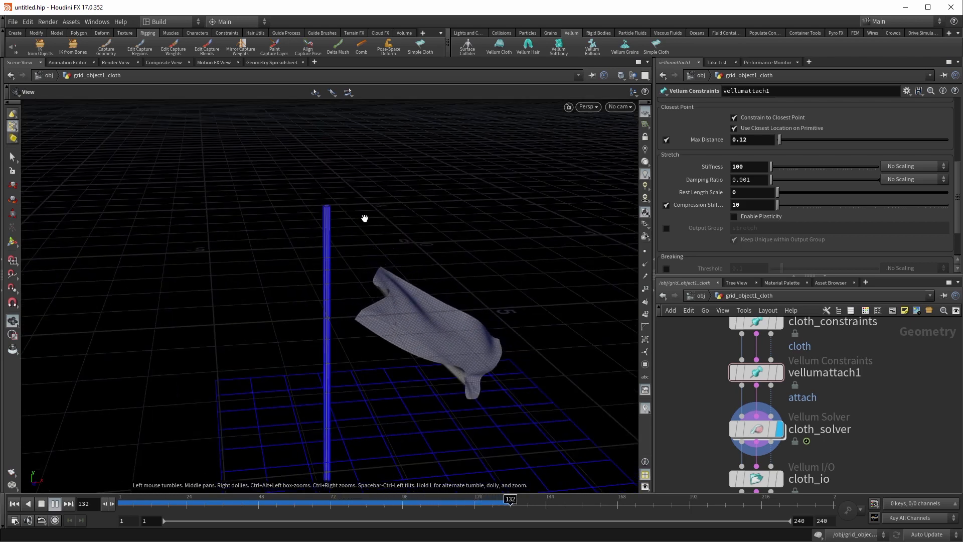
{"action": "key", "text": "Return"}
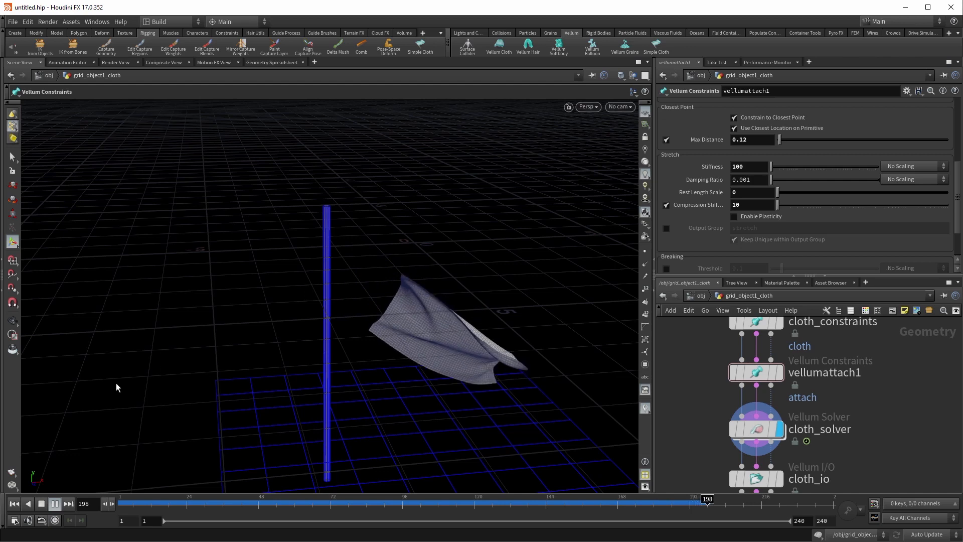
{"action": "left_click", "coordinate": [41, 503]}
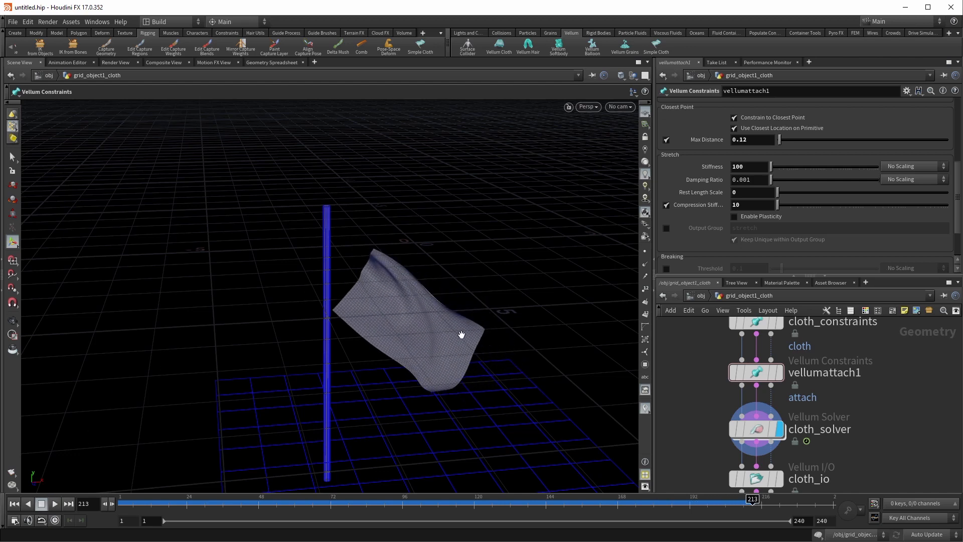
{"action": "middle_click_drag", "start_coordinate": [462, 334], "coordinate": [405, 268], "text": "alt"}
Move the cloth_io node slightly further away below cloth_solver in the network
{"action": "middle_click_drag", "start_coordinate": [704, 354], "coordinate": [687, 438]}
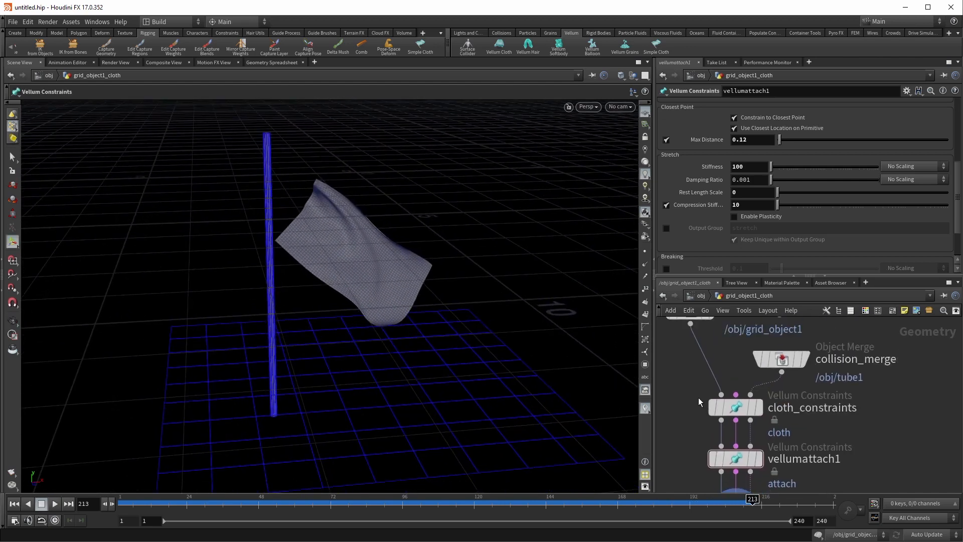
{"action": "scroll", "coordinate": [699, 402], "scroll_direction": "down", "scroll_amount": 3}
{"action": "middle_click_drag", "start_coordinate": [809, 434], "coordinate": [836, 361]}
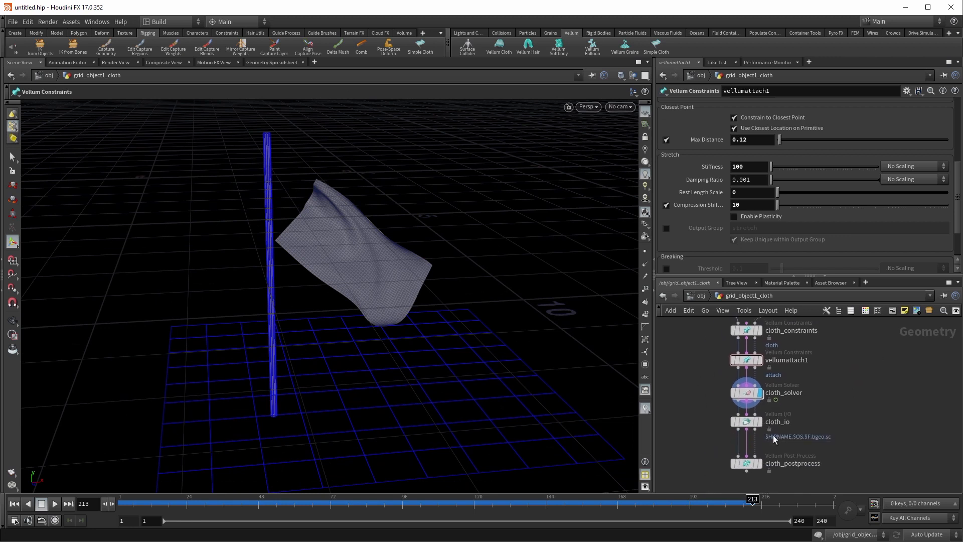
{"action": "left_click_drag", "start_coordinate": [737, 417], "coordinate": [737, 423]}
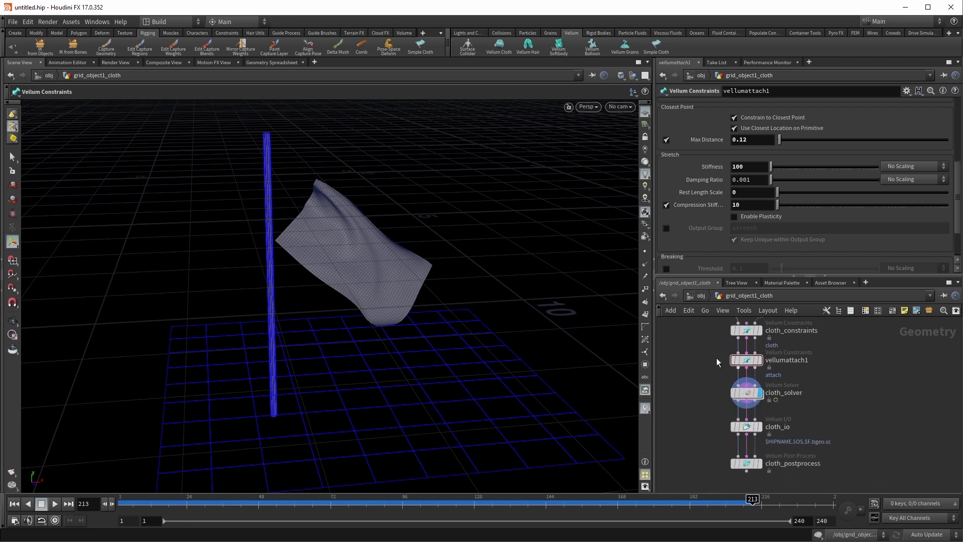
Examine cloth_solver's forces and its solver and collision settings, and select the cloth_io node
{"action": "scroll", "coordinate": [791, 423], "scroll_direction": "up", "scroll_amount": 3}
{"action": "middle_click_drag", "start_coordinate": [791, 402], "coordinate": [832, 398]}
{"action": "left_click_drag", "start_coordinate": [703, 362], "coordinate": [817, 397]}
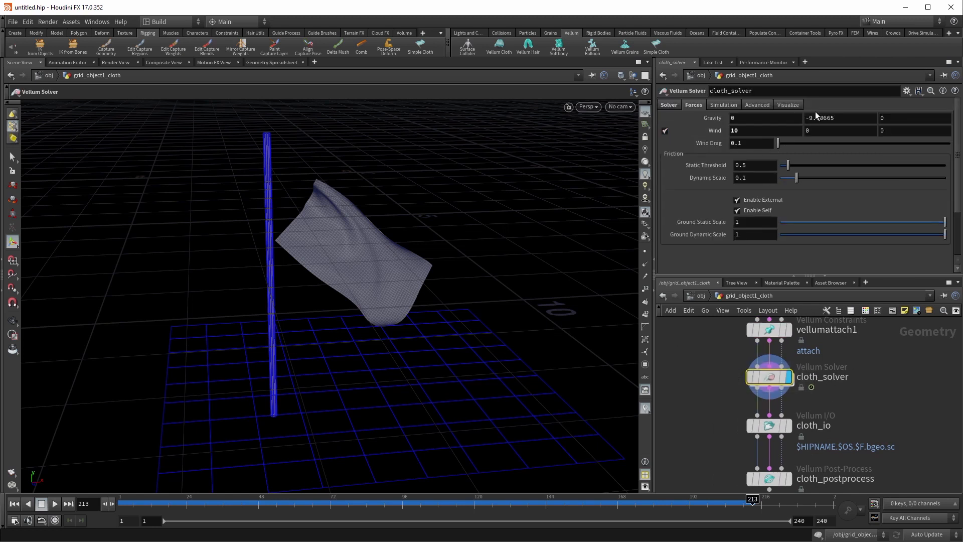
{"action": "left_click", "coordinate": [670, 106]}
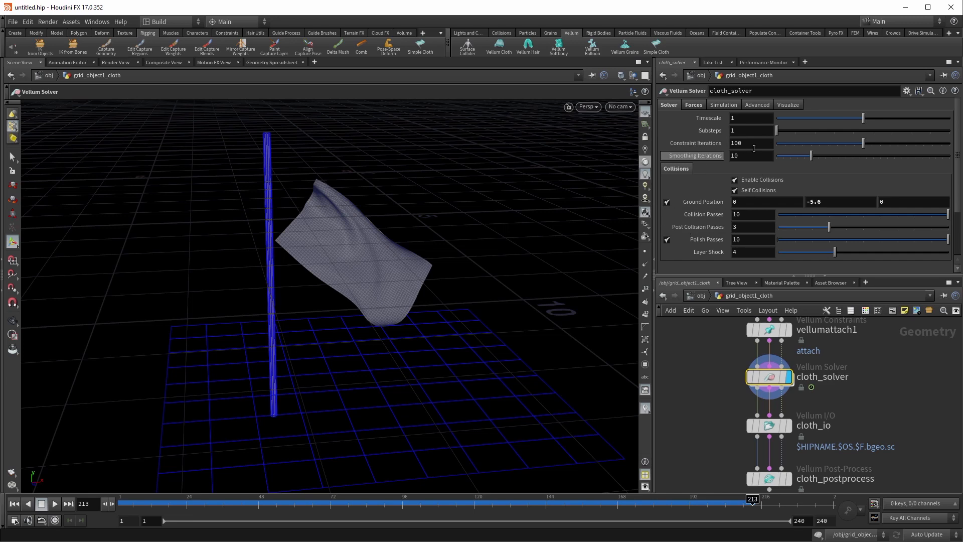
{"action": "left_click", "coordinate": [773, 425]}
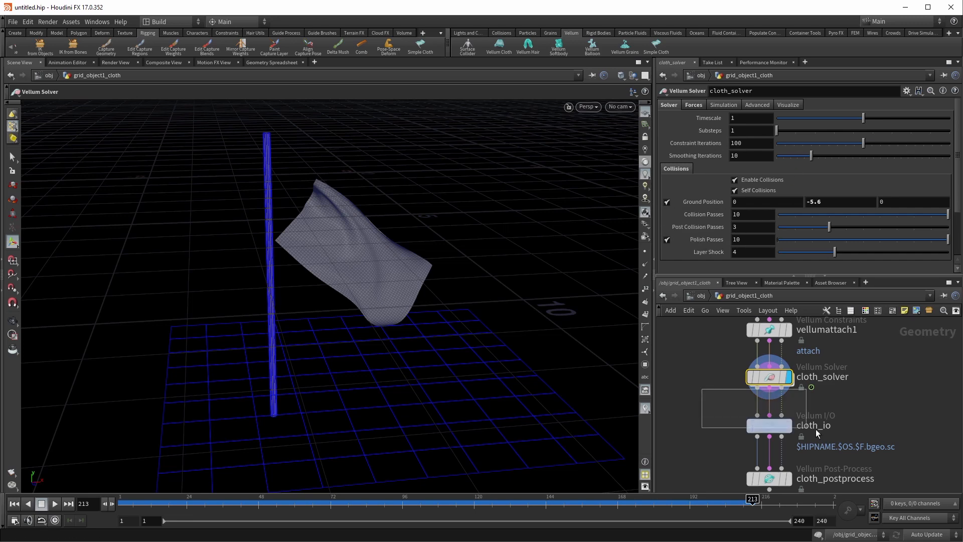
Add a Dop I/O node beside cloth_io and delete it again
{"action": "middle_click_drag", "start_coordinate": [871, 404], "coordinate": [803, 387]}
{"action": "key", "text": "Tab"}
{"action": "type", "text": "dopio"}
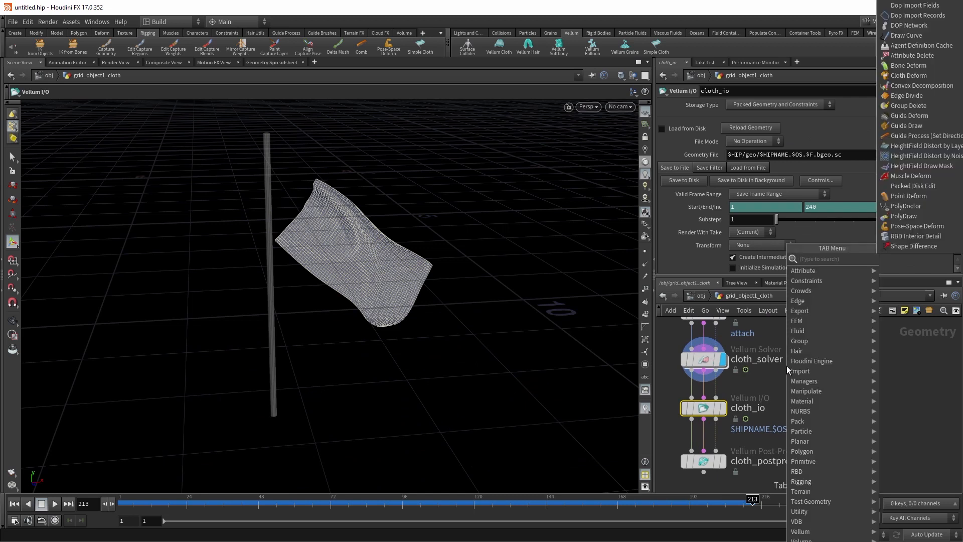
{"action": "key", "text": "Return"}
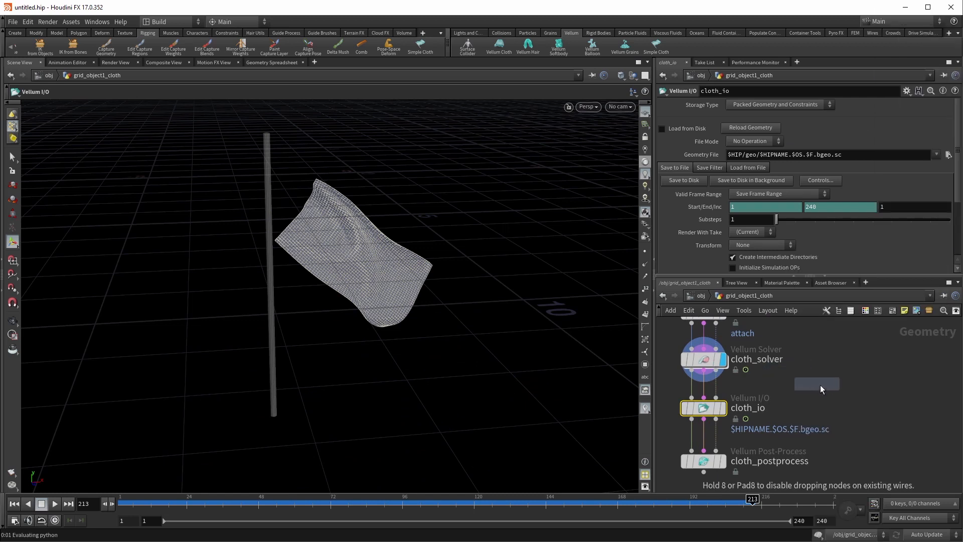
{"action": "left_click", "coordinate": [822, 384]}
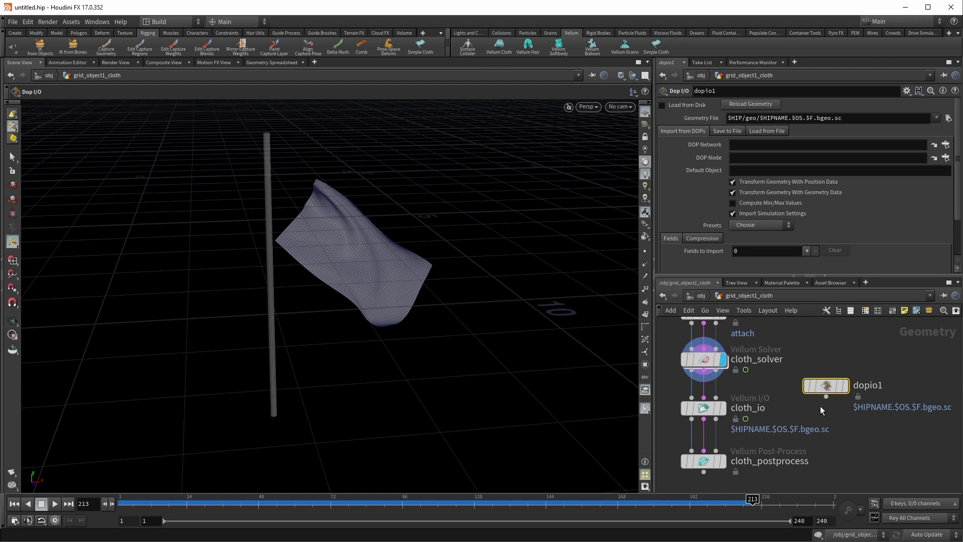
{"action": "key", "text": "Delete"}
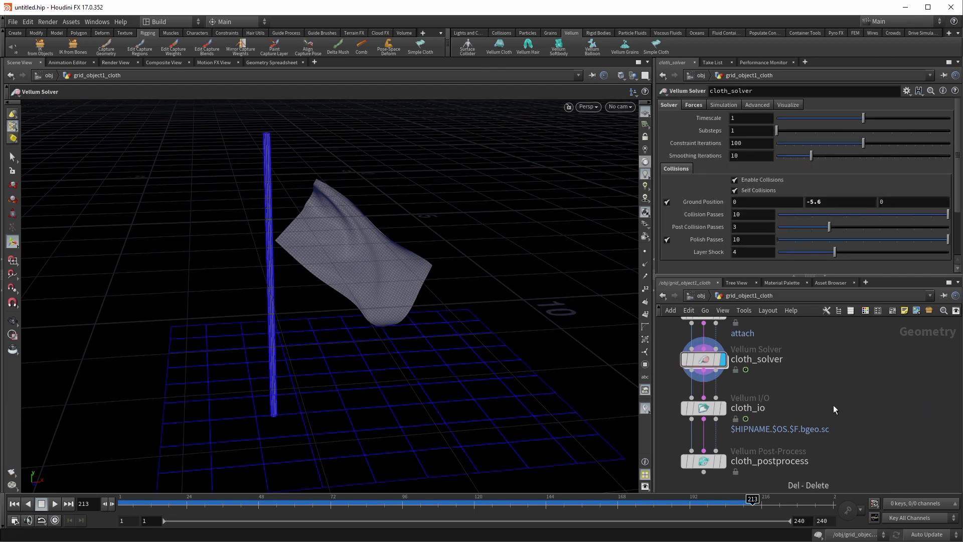
Examine cloth_io's caching settings and Storage Type options, keeping Packed Geometry and Constraints, and compare the node with cloth_solver
{"action": "middle_click_drag", "start_coordinate": [832, 405], "coordinate": [877, 393]}
{"action": "left_click", "coordinate": [752, 401]}
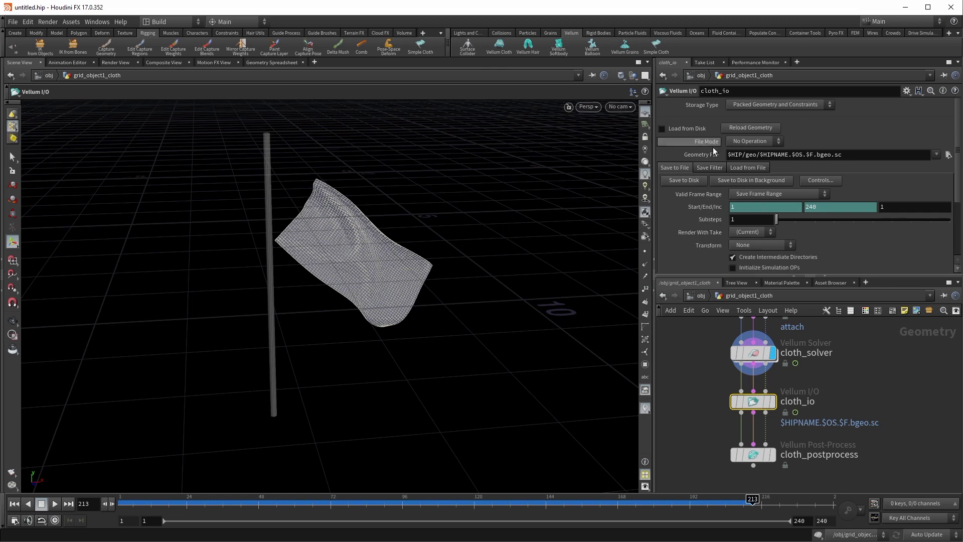
{"action": "left_click", "coordinate": [738, 107]}
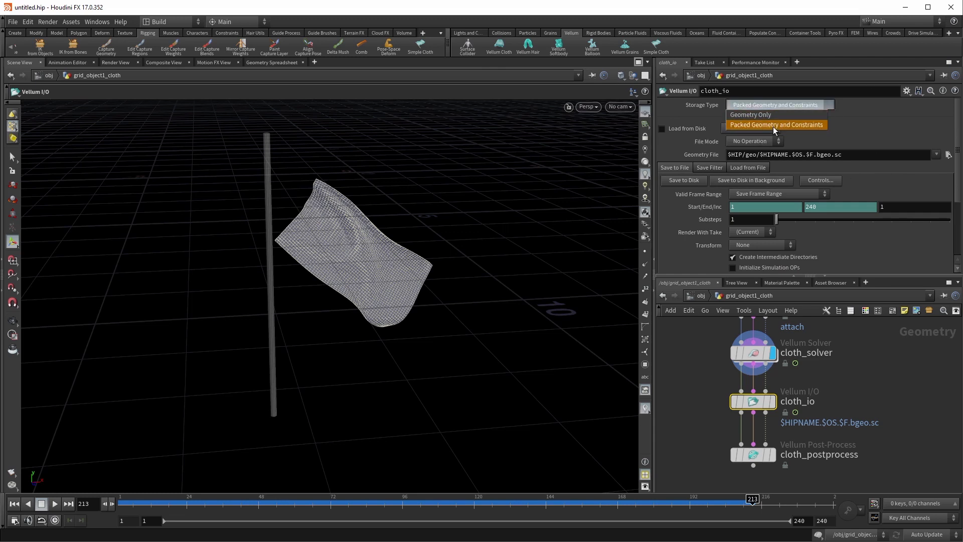
{"action": "left_click", "coordinate": [868, 129]}
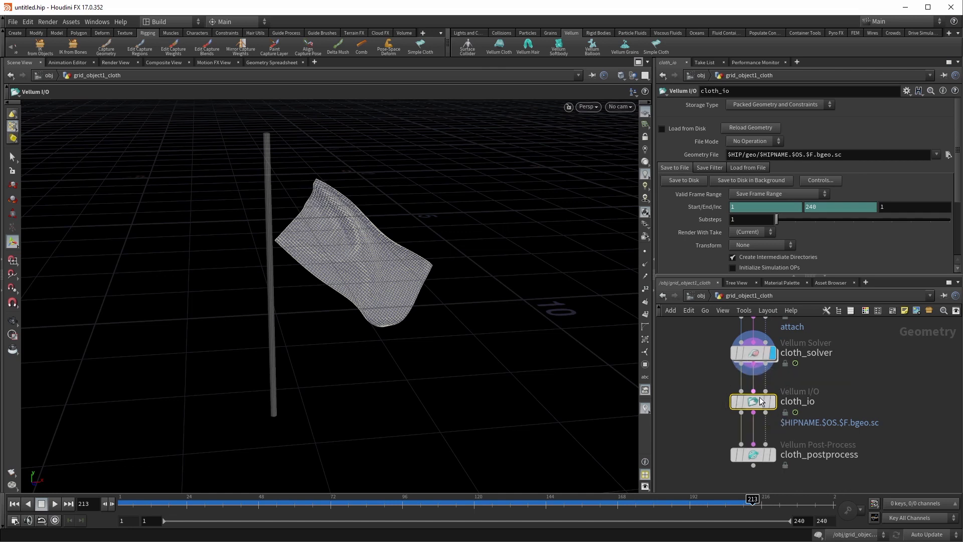
{"action": "left_click", "coordinate": [753, 357]}
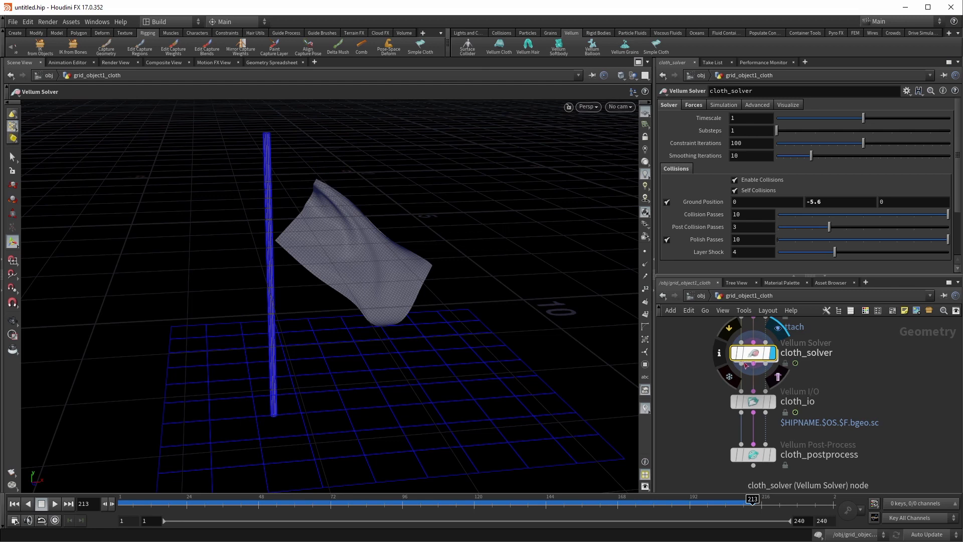
{"action": "left_click", "coordinate": [748, 401]}
Display the output of the cloth_postprocess node and select it to show its parameters
{"action": "middle_click_drag", "start_coordinate": [713, 418], "coordinate": [715, 392]}
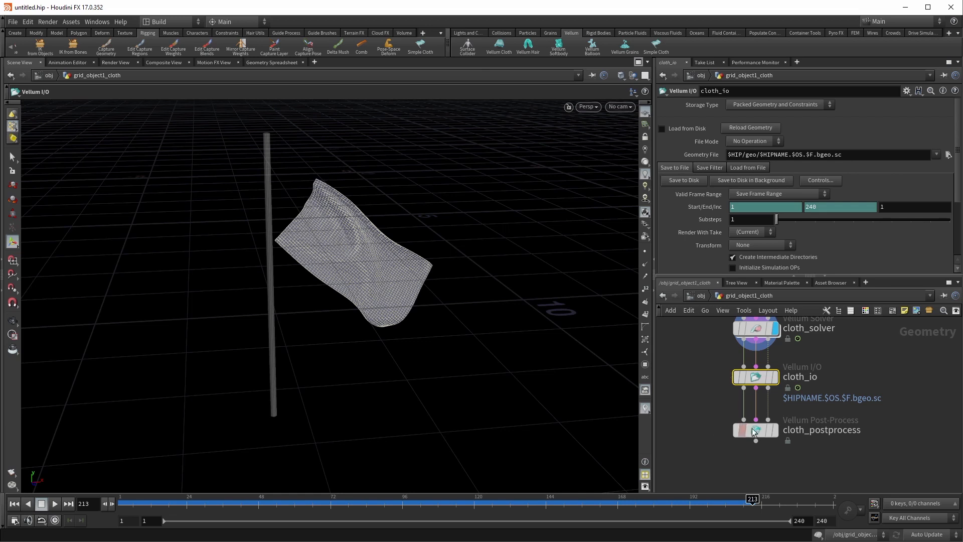
{"action": "mouse_move", "coordinate": [766, 435]}
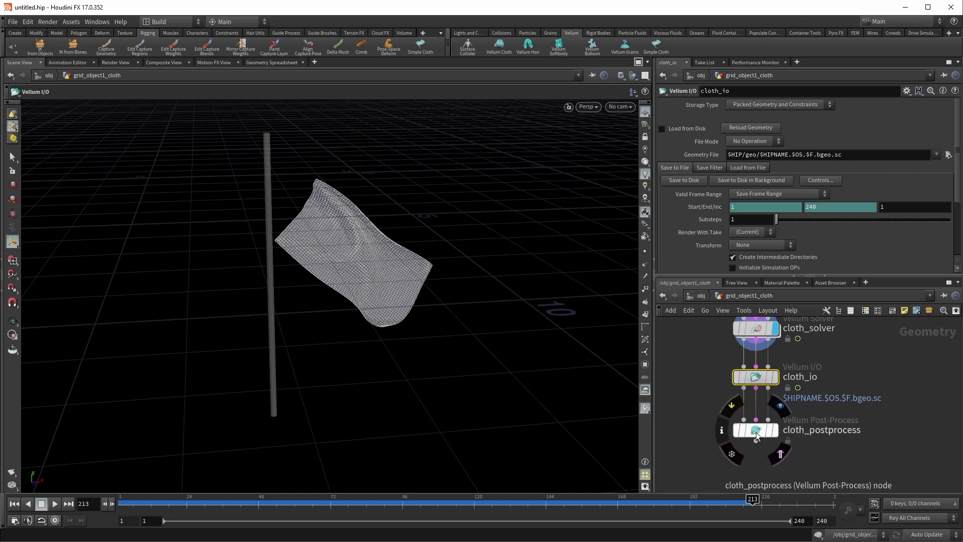
{"action": "left_click", "coordinate": [775, 430]}
{"action": "left_click_drag", "start_coordinate": [690, 414], "coordinate": [802, 467]}
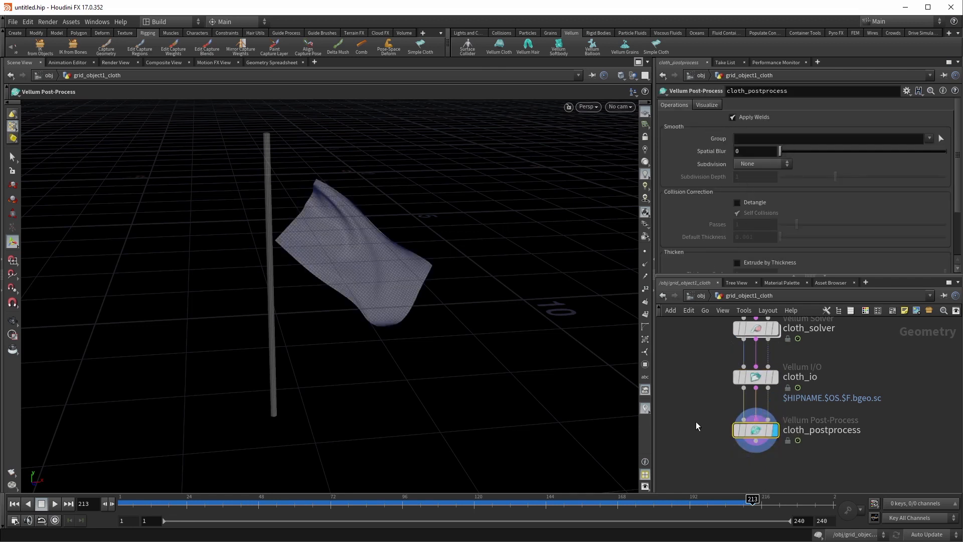
Set the Subdivision of cloth_postprocess to Catmull-Clark and inspect the smoothed flag up close
{"action": "scroll", "coordinate": [695, 422], "scroll_direction": "up", "scroll_amount": 4}
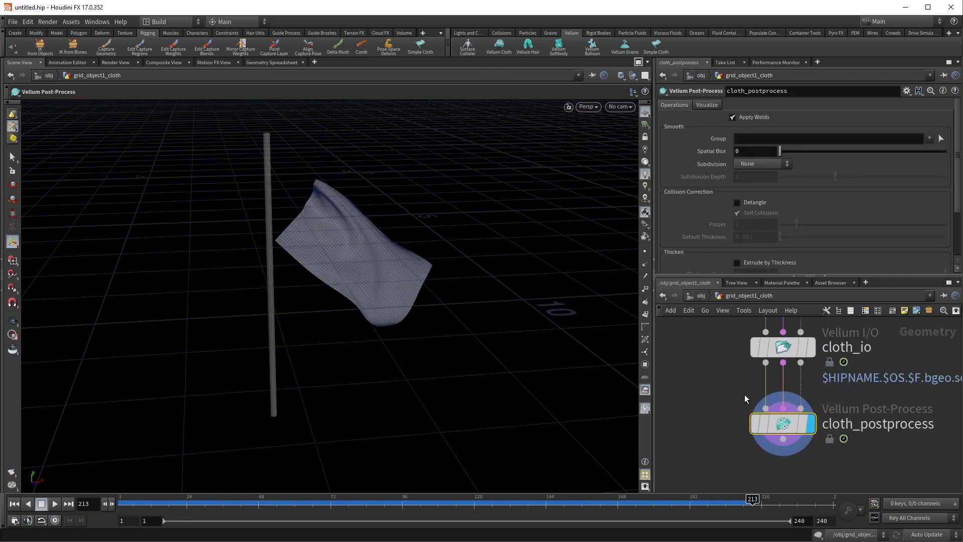
{"action": "middle_click_drag", "start_coordinate": [732, 365], "coordinate": [730, 453]}
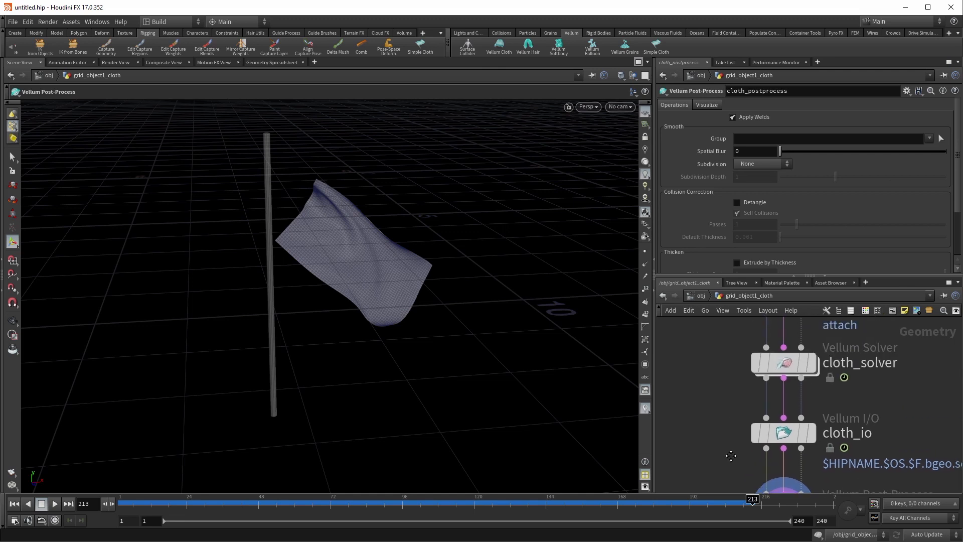
{"action": "middle_click_drag", "start_coordinate": [715, 394], "coordinate": [714, 321]}
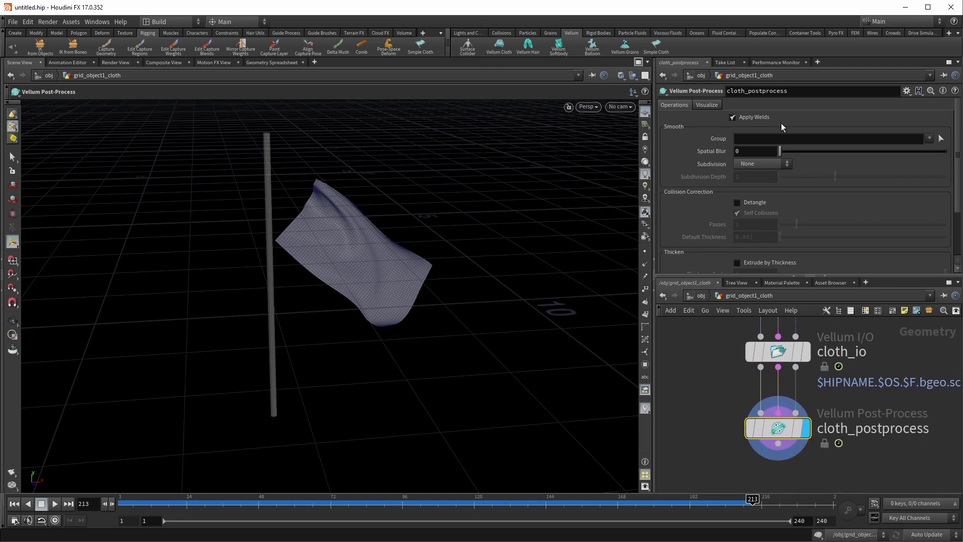
{"action": "scroll", "coordinate": [714, 225], "scroll_direction": "down", "scroll_amount": 1}
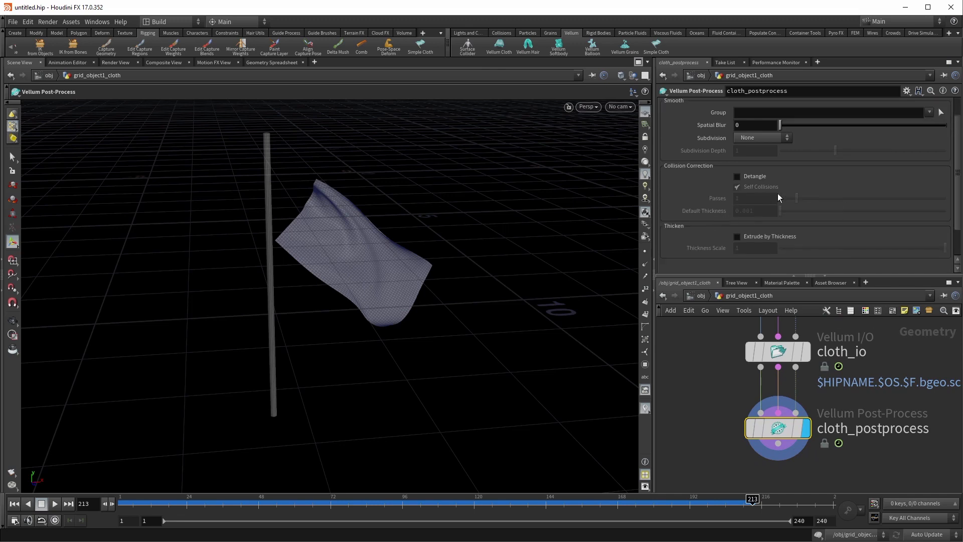
{"action": "left_click", "coordinate": [757, 158]}
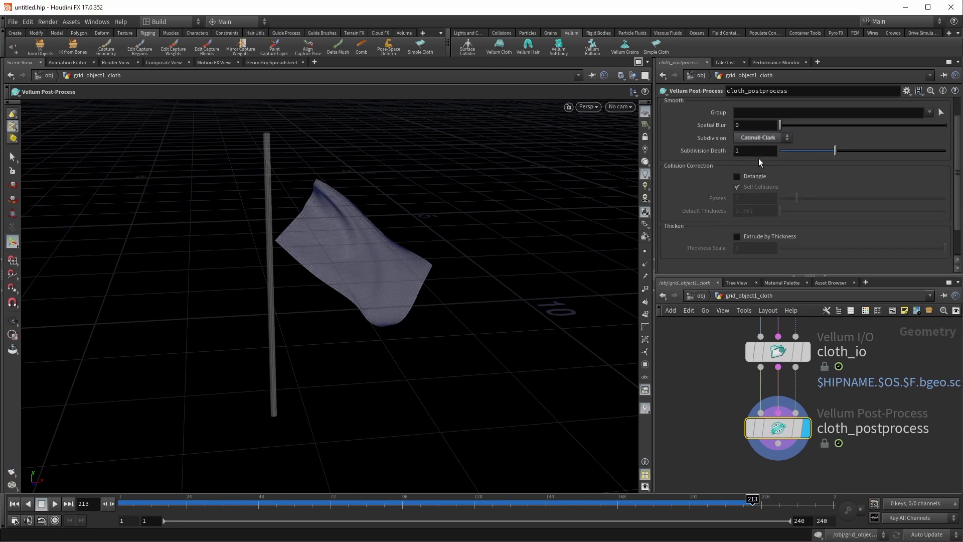
{"action": "key", "text": "Escape"}
{"action": "scroll", "coordinate": [462, 286], "scroll_direction": "up", "scroll_amount": 5}
{"action": "middle_click_drag", "start_coordinate": [443, 206], "coordinate": [602, 234]}
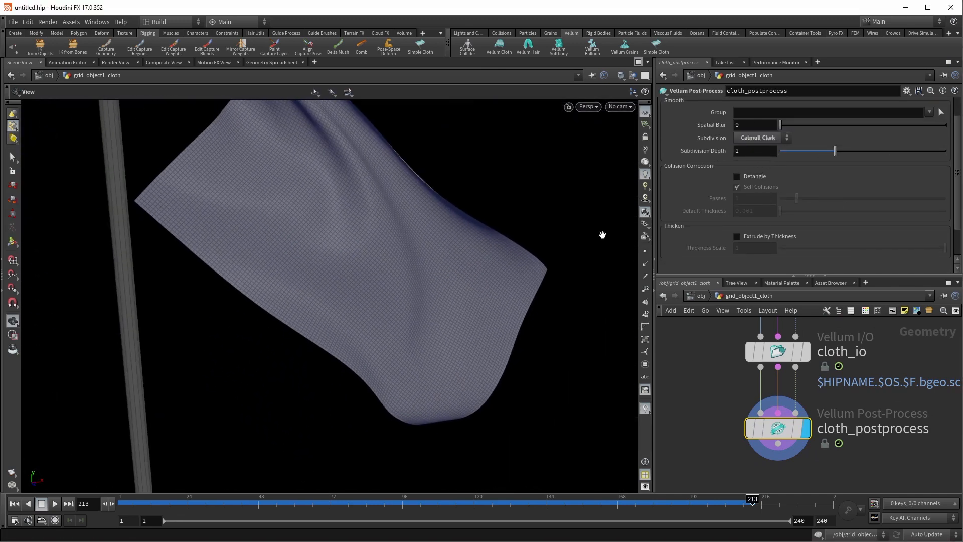
Set the Subdivision of cloth_postprocess back to None
{"action": "right_click_drag", "start_coordinate": [602, 234], "coordinate": [506, 254]}
{"action": "key", "text": "Return"}
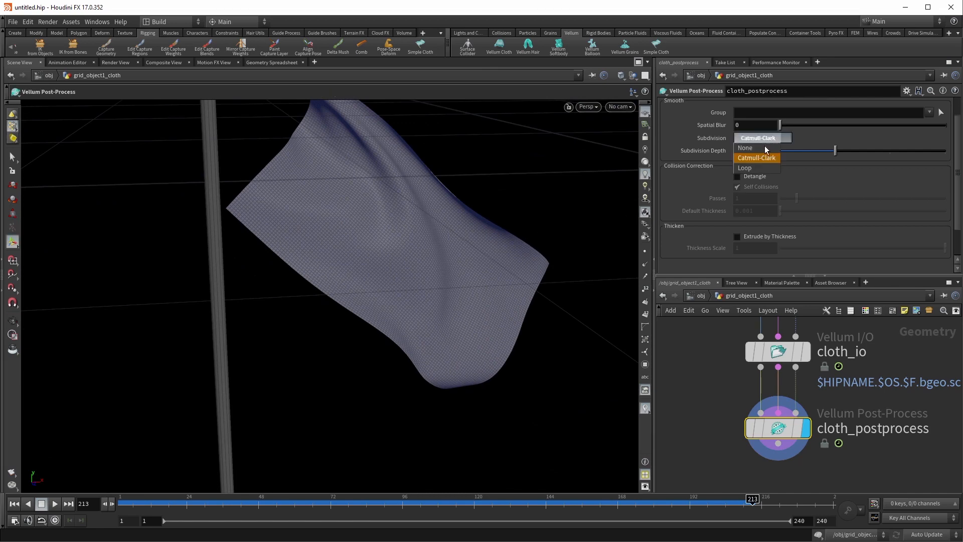
{"action": "left_click", "coordinate": [765, 148]}
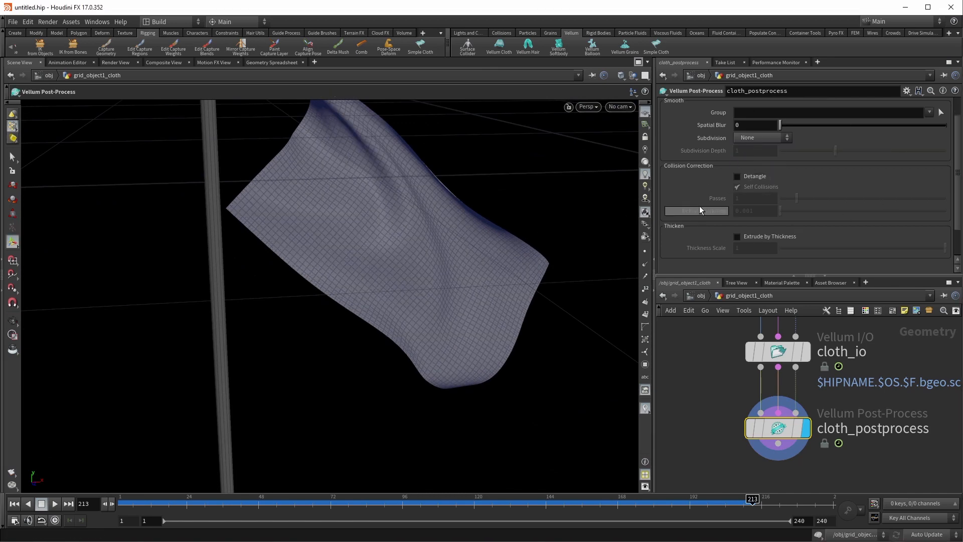
Try Extrude by Thickness on cloth_postprocess, inspect the flag's edge up close, and turn the option off again
{"action": "left_click", "coordinate": [760, 238]}
{"action": "key", "text": "Escape"}
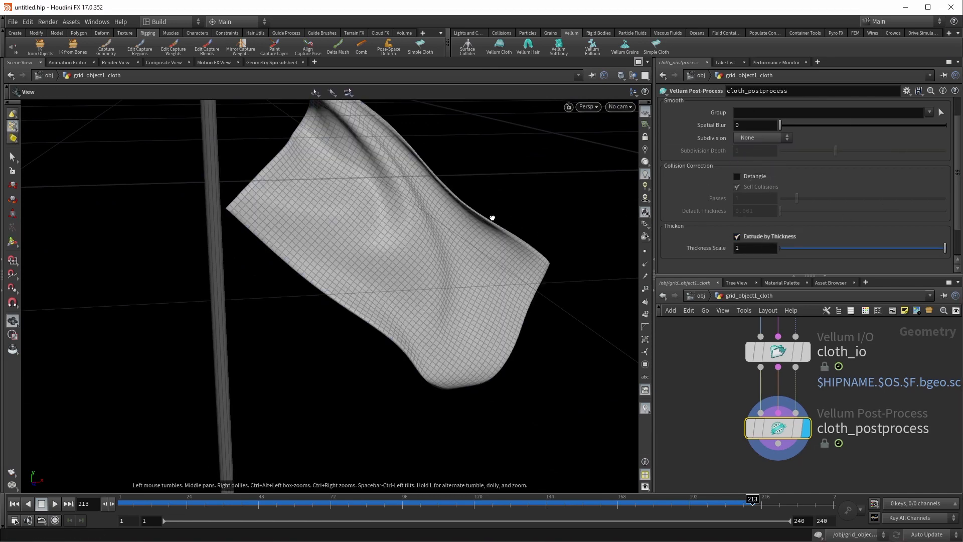
{"action": "left_click_drag", "start_coordinate": [495, 215], "coordinate": [475, 257]}
{"action": "right_click_drag", "start_coordinate": [459, 256], "coordinate": [318, 295]}
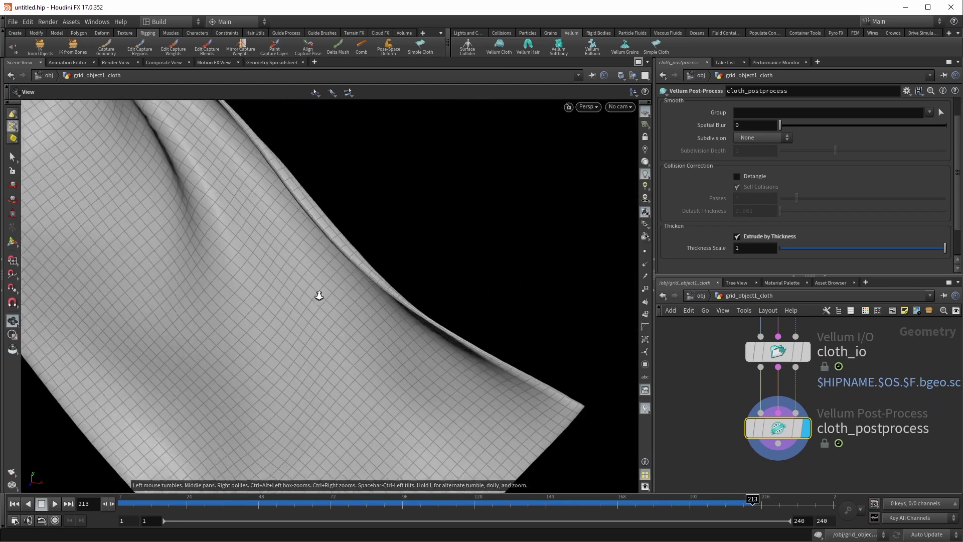
{"action": "left_click_drag", "start_coordinate": [318, 295], "coordinate": [441, 276]}
{"action": "right_click_drag", "start_coordinate": [441, 275], "coordinate": [393, 283]}
{"action": "key", "text": "Return"}
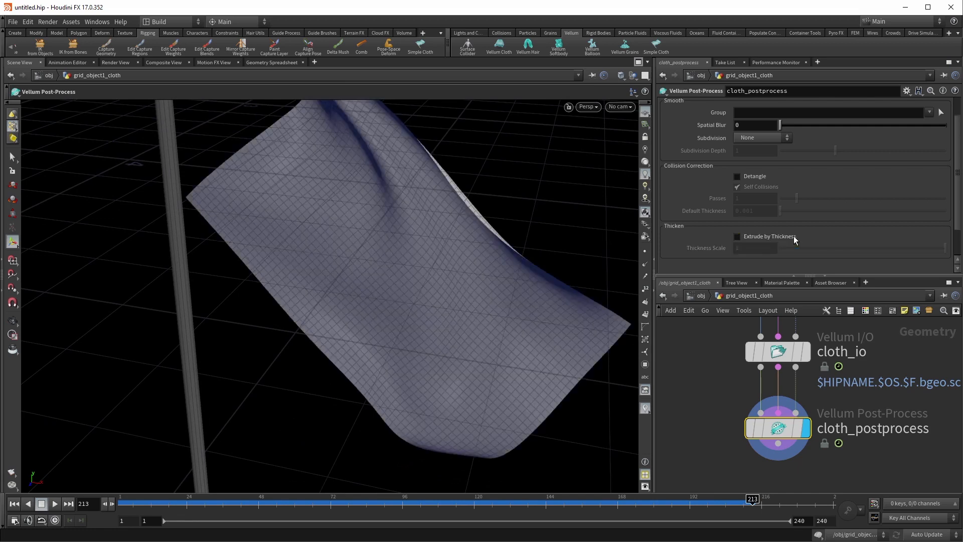
Enable Attach to Geometry constraint visualization on cloth_postprocess and inspect the flag's attachments, scrubbing the timeline to frame 33
{"action": "scroll", "coordinate": [709, 204], "scroll_direction": "up", "scroll_amount": 5}
{"action": "left_click", "coordinate": [702, 104]}
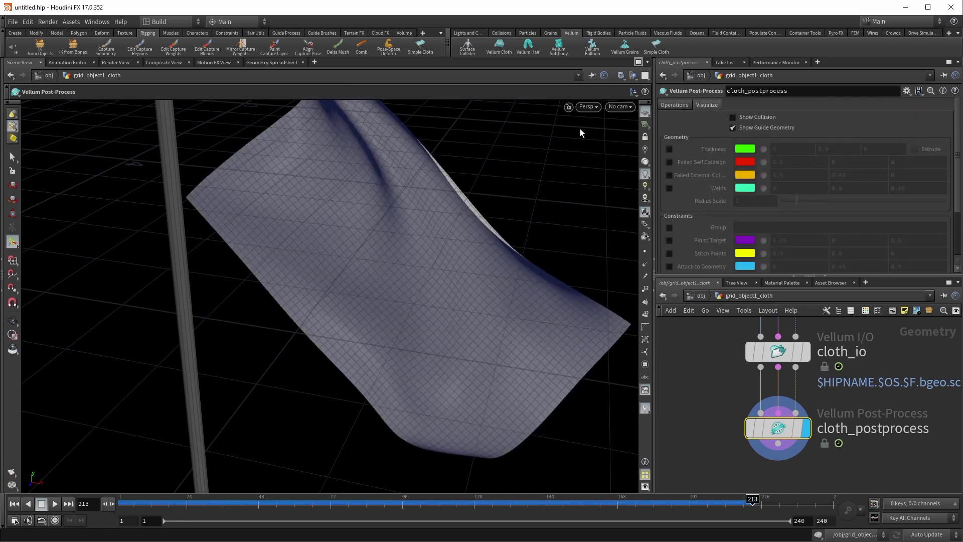
{"action": "scroll", "coordinate": [688, 230], "scroll_direction": "down", "scroll_amount": 3}
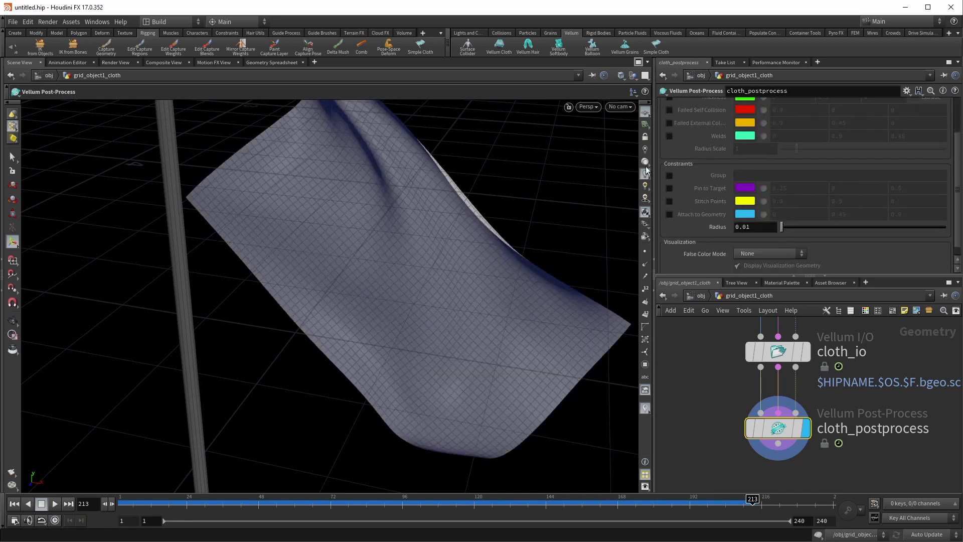
{"action": "left_click", "coordinate": [670, 215]}
{"action": "key", "text": "Escape"}
{"action": "left_click_drag", "start_coordinate": [297, 149], "coordinate": [533, 318]}
{"action": "key", "text": "Return"}
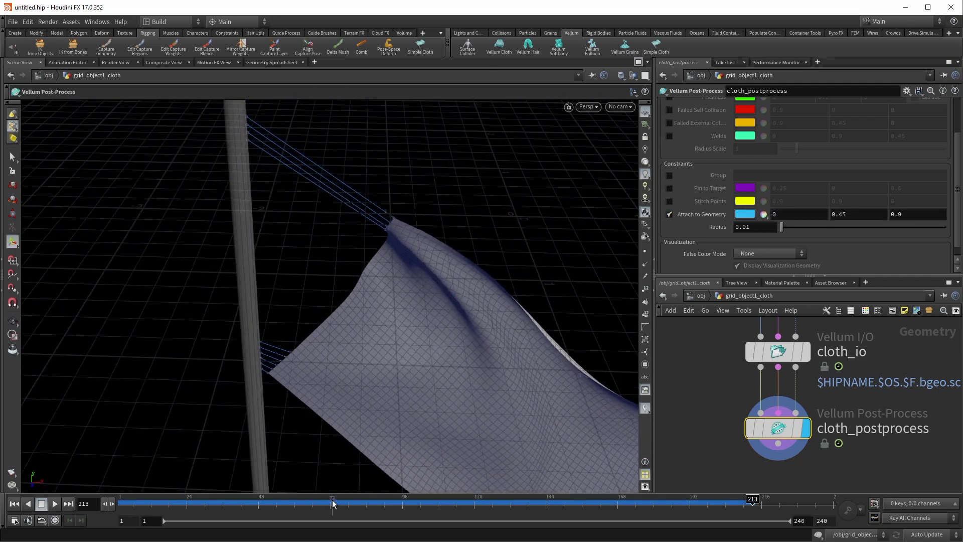
{"action": "left_click_drag", "start_coordinate": [332, 504], "coordinate": [214, 507]}
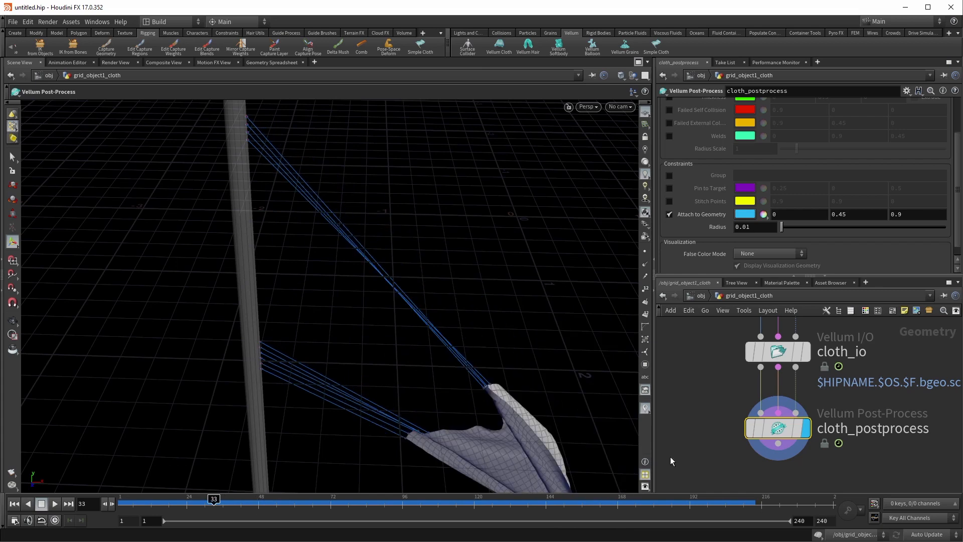
Display and select cloth_solver, then enable its Attach to Geometry constraint visualization and inspect the attachment lines
{"action": "middle_click_drag", "start_coordinate": [719, 385], "coordinate": [662, 475]}
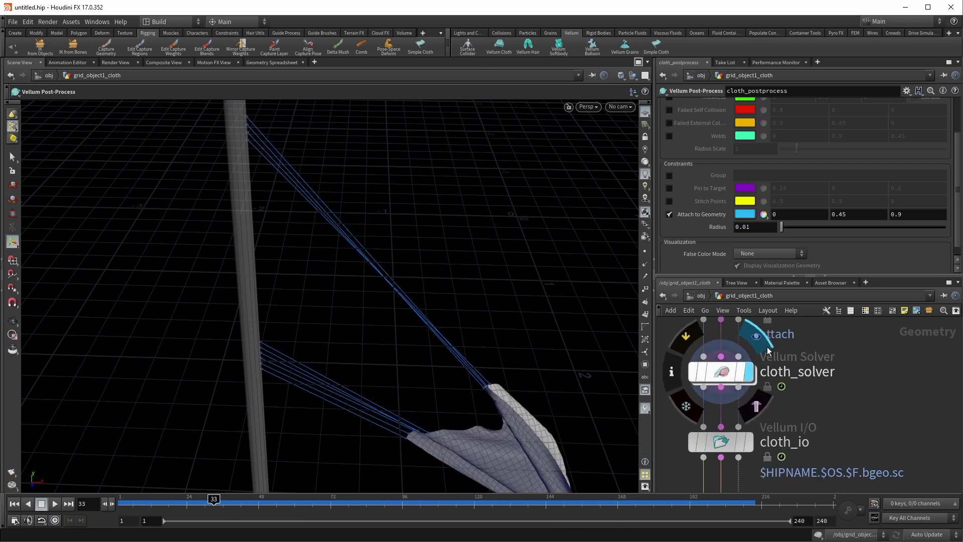
{"action": "left_click", "coordinate": [749, 372]}
{"action": "left_click", "coordinate": [739, 379]}
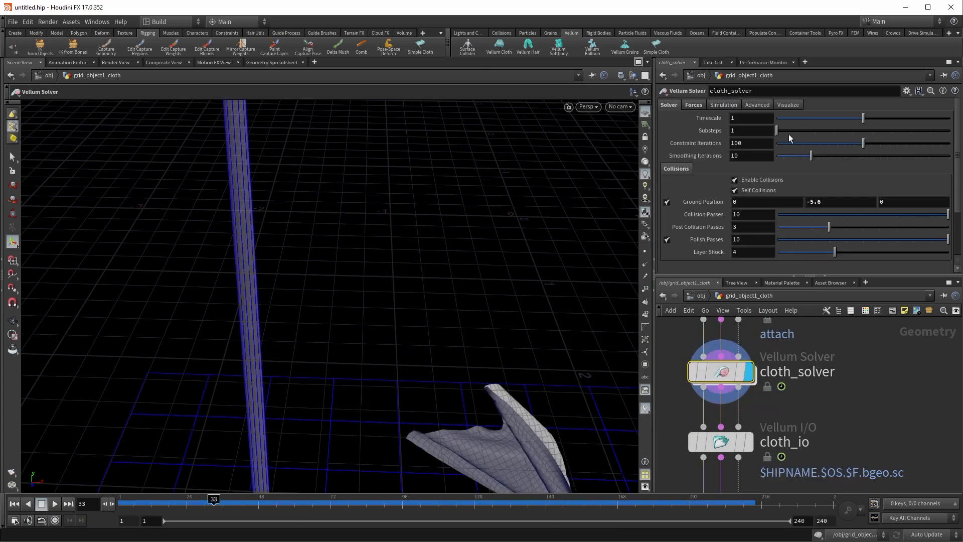
{"action": "left_click", "coordinate": [781, 104]}
{"action": "scroll", "coordinate": [686, 224], "scroll_direction": "down", "scroll_amount": 1}
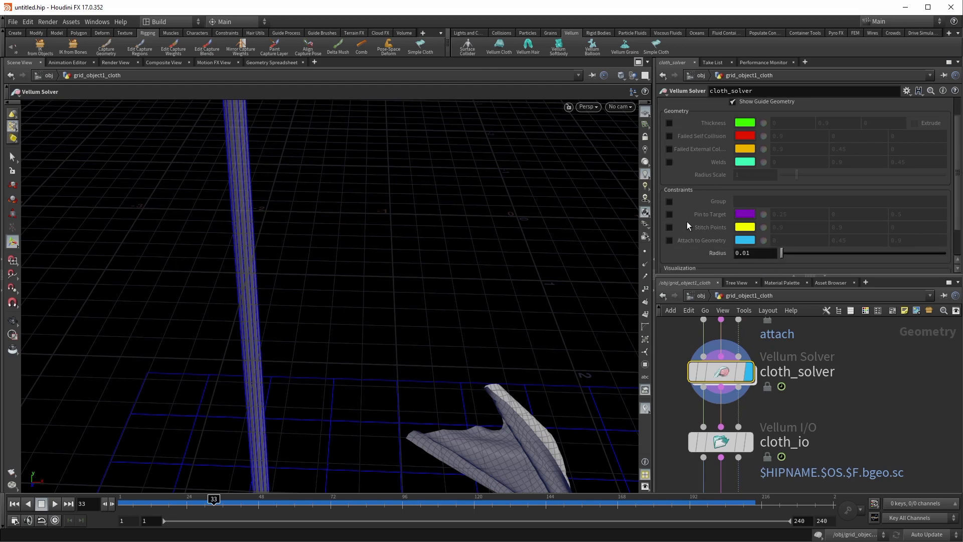
{"action": "left_click", "coordinate": [669, 240]}
{"action": "key", "text": "Escape"}
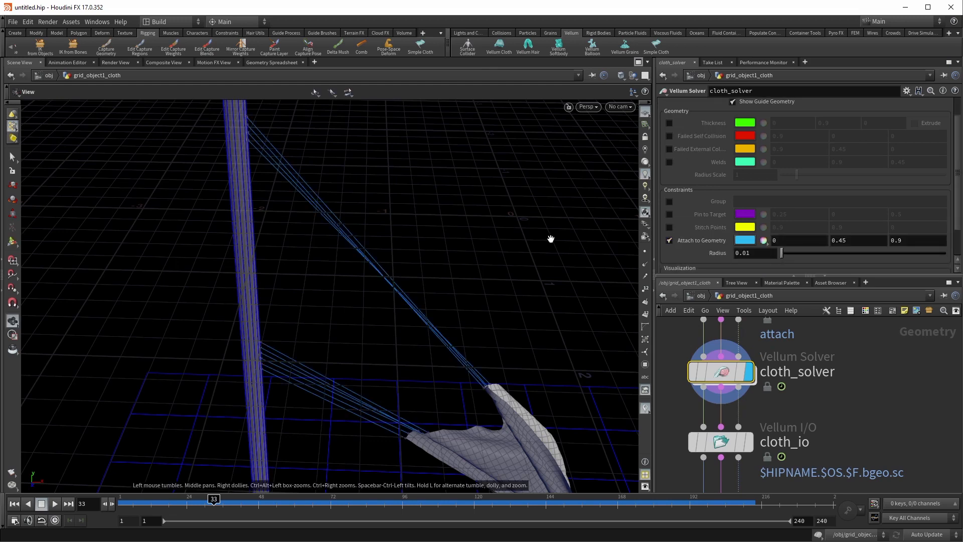
{"action": "left_click_drag", "start_coordinate": [551, 238], "coordinate": [398, 268]}
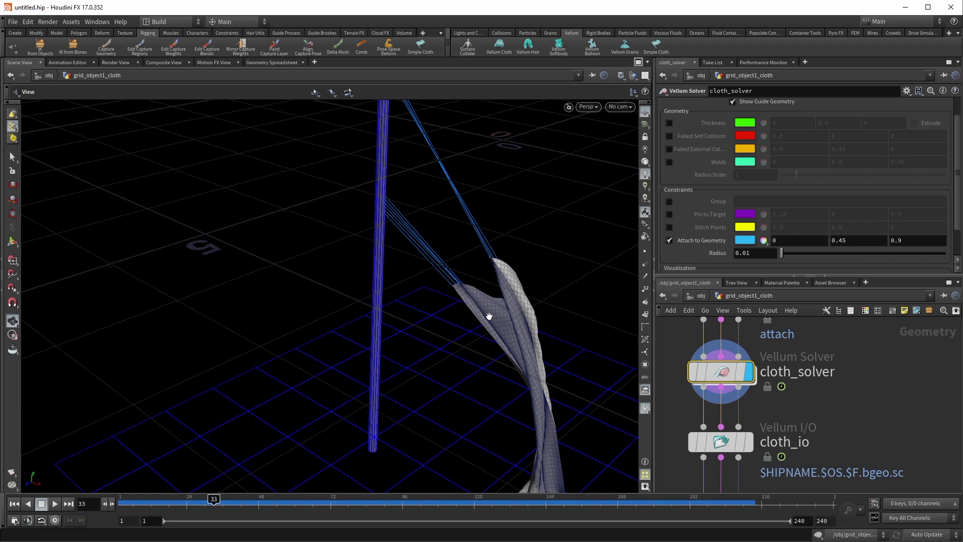
Look at the cloth_io parameters, then display and select cloth_postprocess to view its attachment lines again
{"action": "left_click", "coordinate": [726, 374]}
{"action": "middle_click_drag", "start_coordinate": [836, 441], "coordinate": [850, 383]}
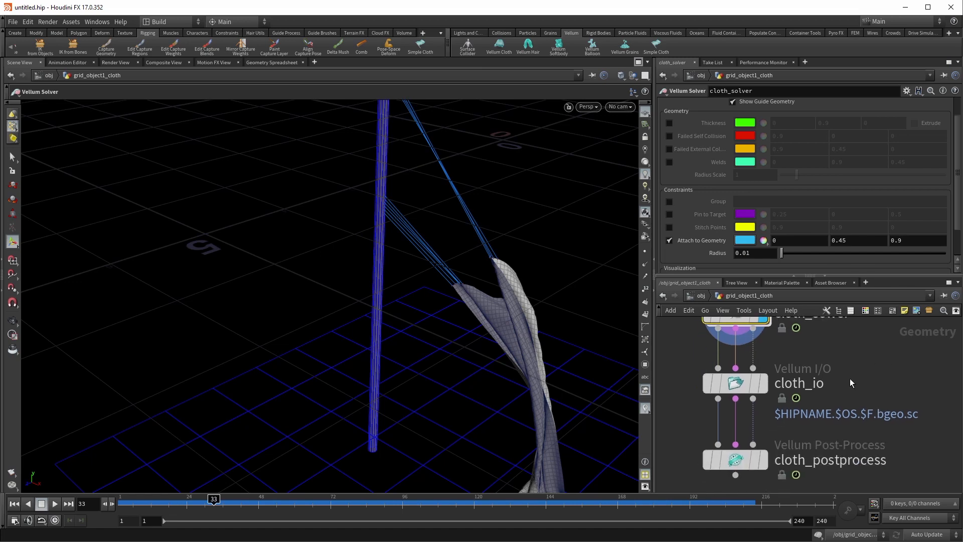
{"action": "left_click", "coordinate": [735, 384]}
{"action": "mouse_move", "coordinate": [737, 459]}
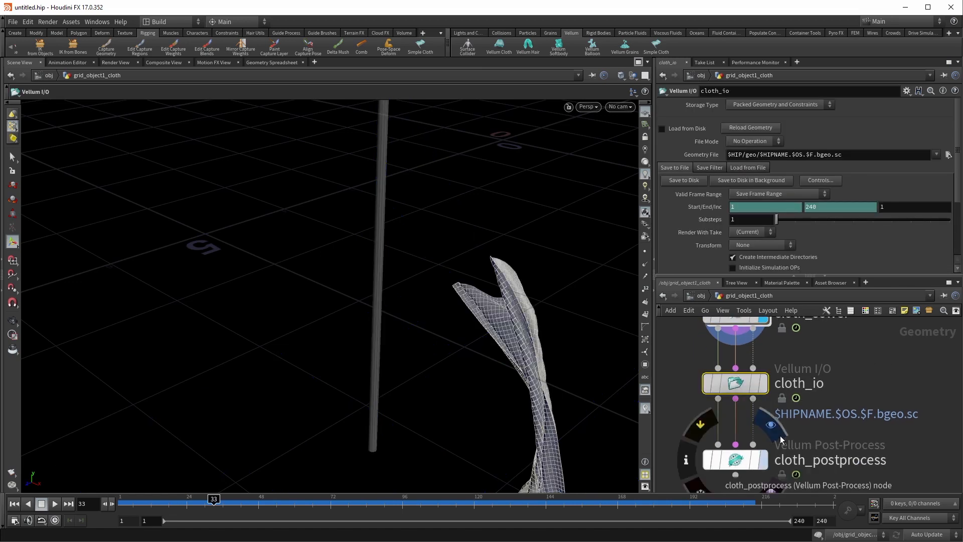
{"action": "left_click", "coordinate": [735, 459]}
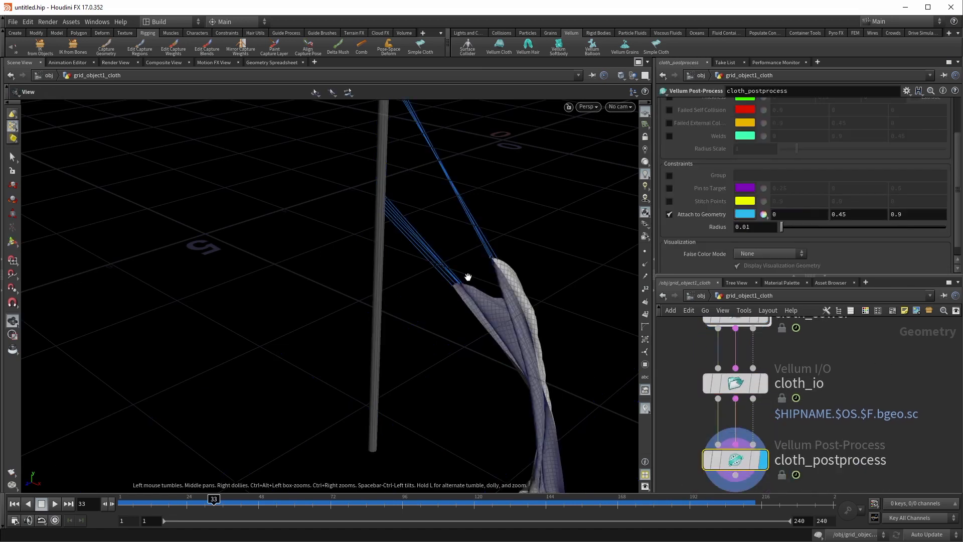
{"action": "middle_click_drag", "start_coordinate": [468, 277], "coordinate": [418, 326]}
Set the False Color Mode of cloth_postprocess to Stretch Stress and inspect the coloured flag
{"action": "scroll", "coordinate": [734, 245], "scroll_direction": "down", "scroll_amount": 1}
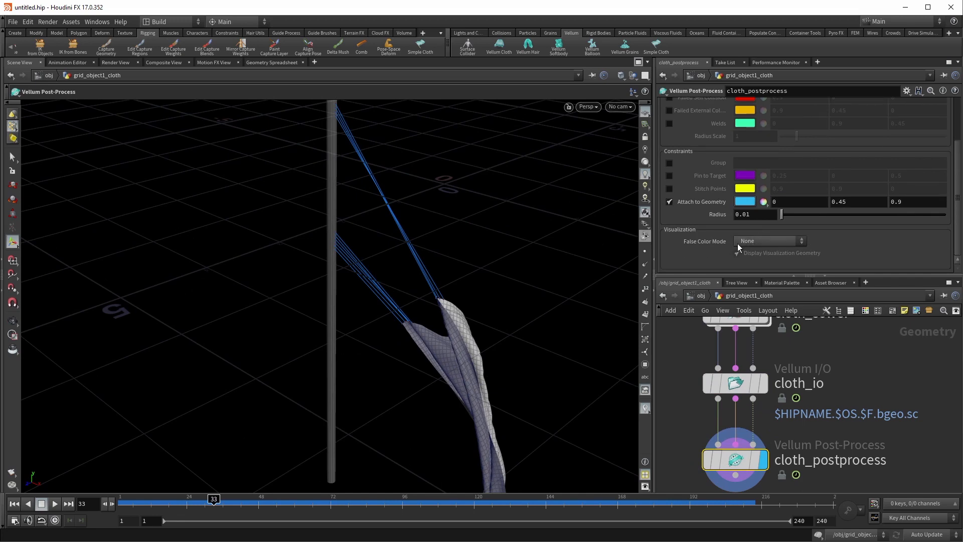
{"action": "left_click", "coordinate": [752, 240]}
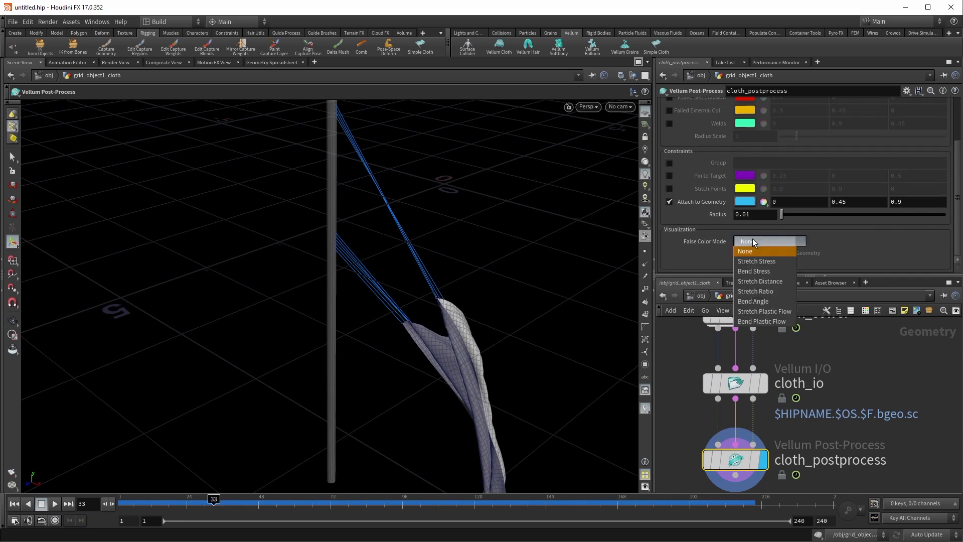
{"action": "left_click", "coordinate": [774, 261]}
{"action": "key", "text": "Escape"}
{"action": "left_click_drag", "start_coordinate": [472, 351], "coordinate": [427, 327]}
{"action": "key", "text": "Return"}
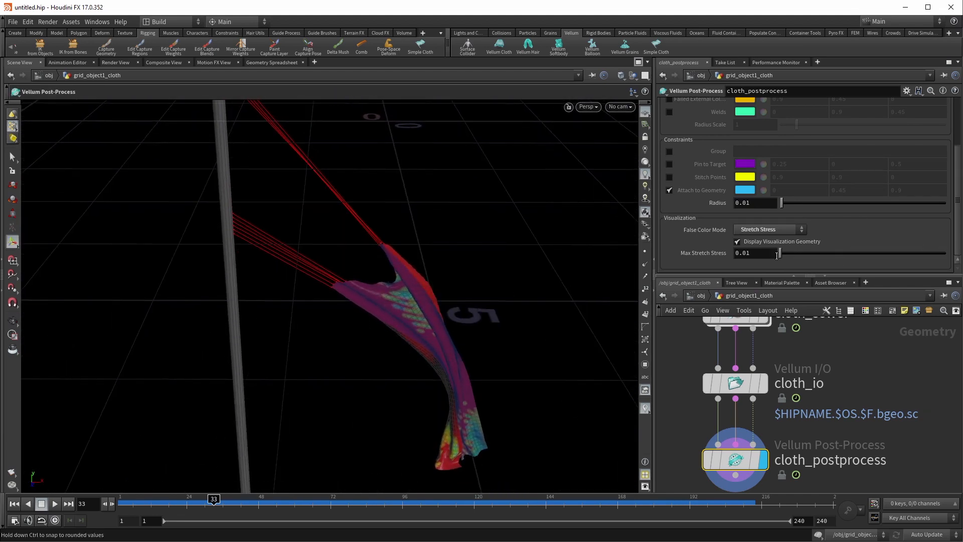
Raise Max Stretch Stress to 0.12 and inspect the flag's stress colours, scrubbing the timeline to frame 125
{"action": "left_click_drag", "start_coordinate": [781, 257], "coordinate": [784, 260]}
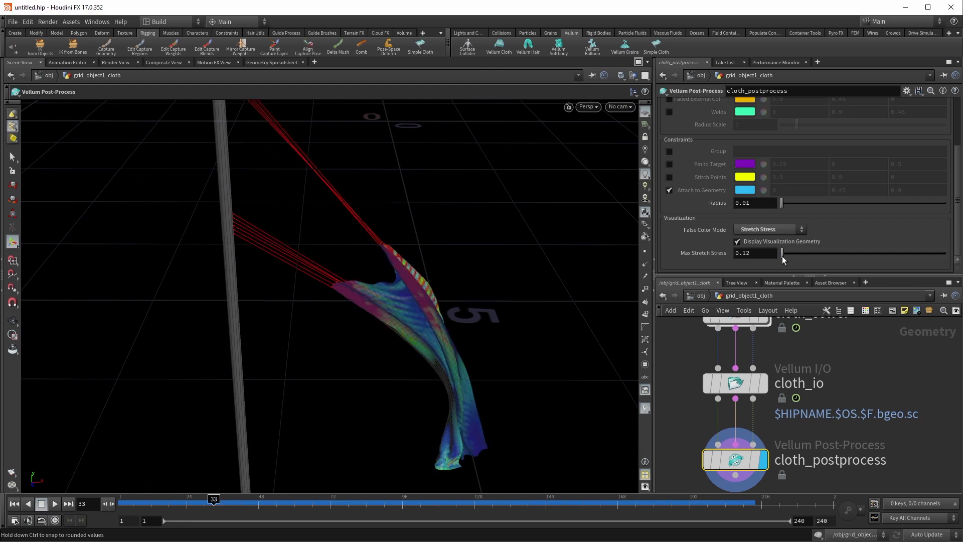
{"action": "key", "text": "Escape"}
{"action": "left_click_drag", "start_coordinate": [426, 333], "coordinate": [437, 303]}
{"action": "key", "text": "Return"}
{"action": "left_click_drag", "start_coordinate": [196, 500], "coordinate": [489, 517]}
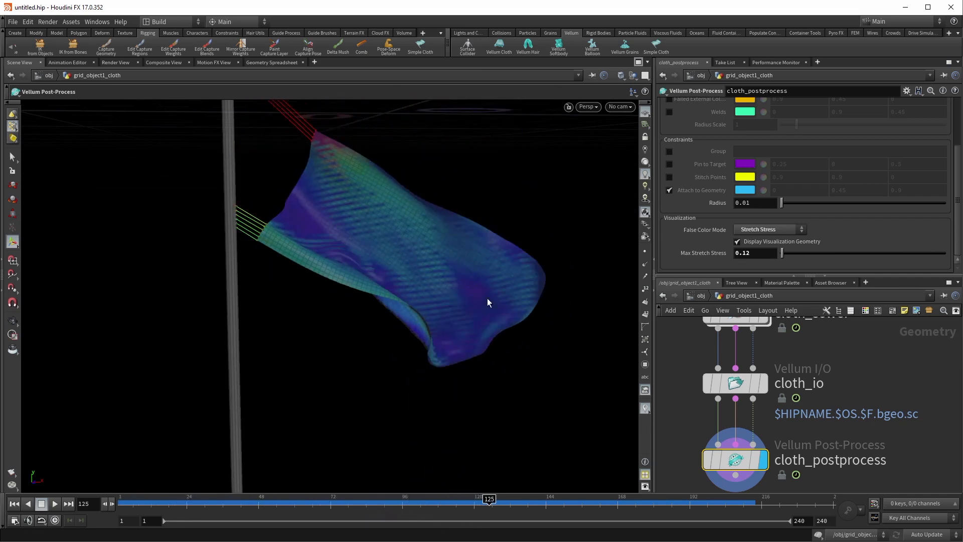
{"action": "left_click_drag", "start_coordinate": [488, 301], "coordinate": [344, 284], "text": "alt"}
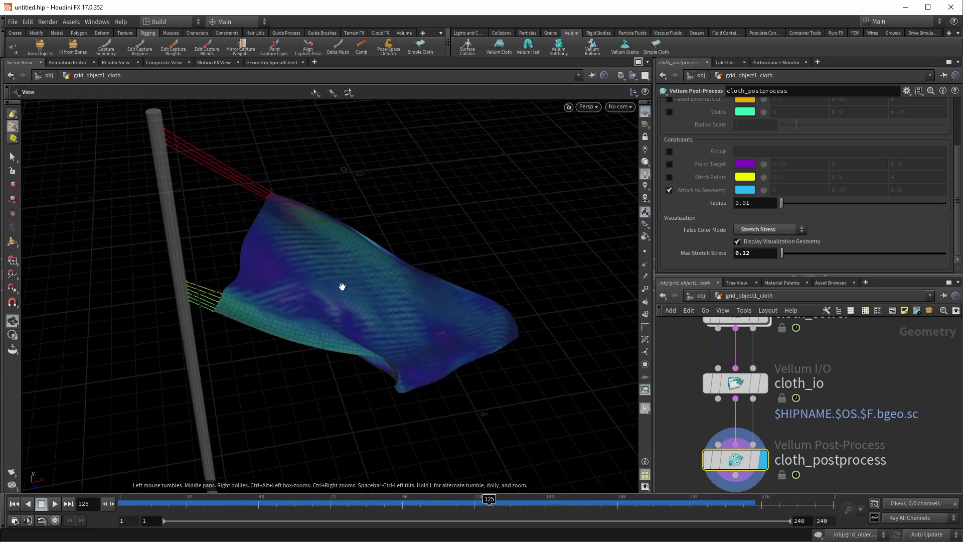
Play the stress-coloured simulation from the current frame, then rewind to the first frame and replay it up to frame 23
{"action": "left_click", "coordinate": [52, 504]}
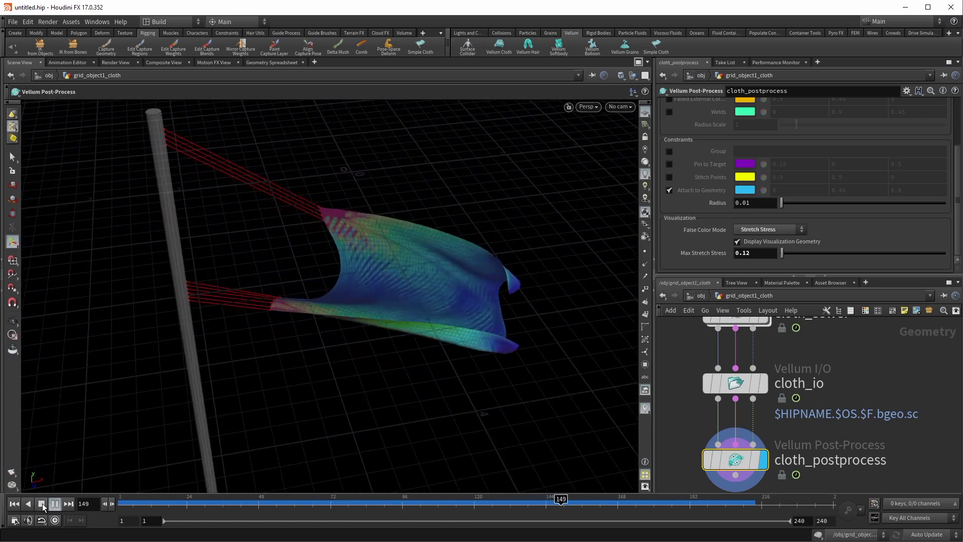
{"action": "left_click", "coordinate": [43, 503]}
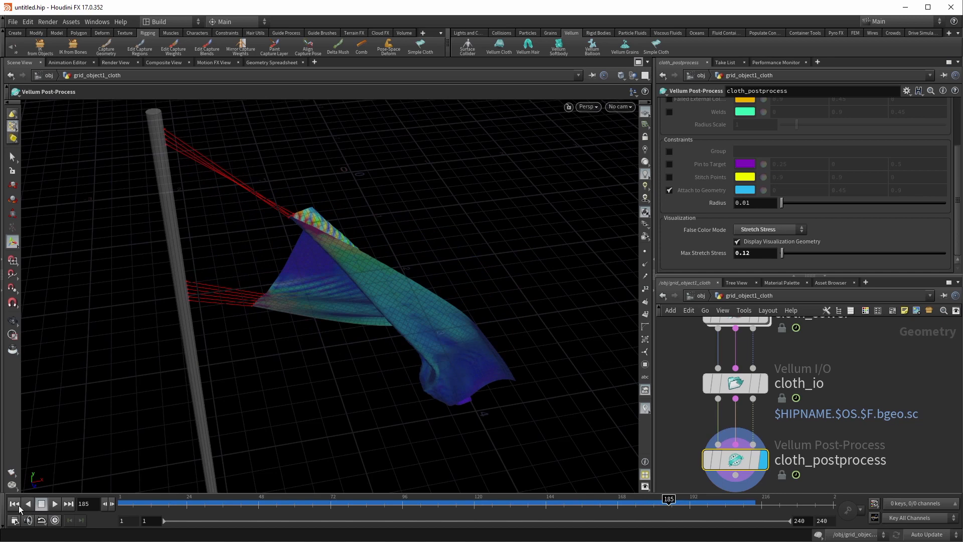
{"action": "left_click", "coordinate": [17, 504]}
{"action": "left_click", "coordinate": [56, 503]}
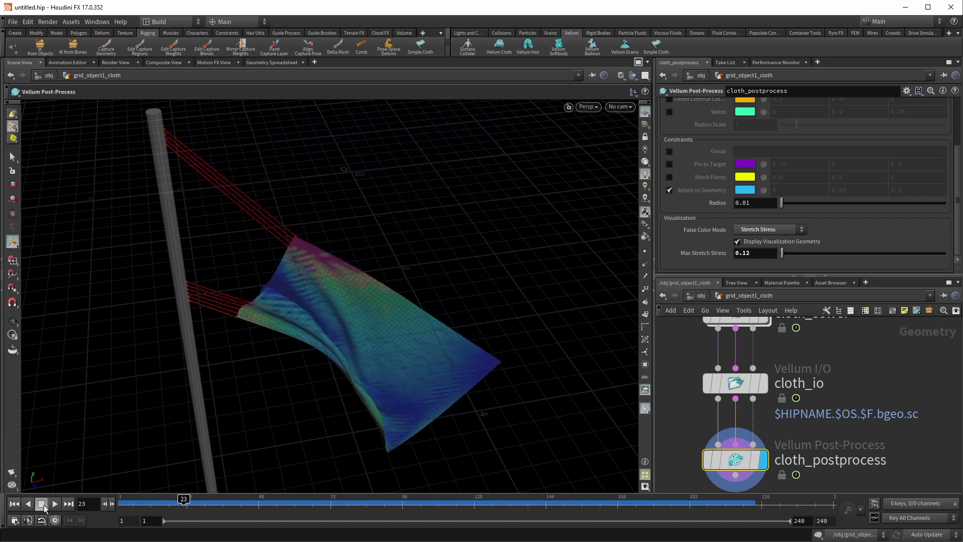
Switch the False Color Mode to Stretch Distance and play the simulation to inspect the colouring
{"action": "left_click", "coordinate": [773, 230]}
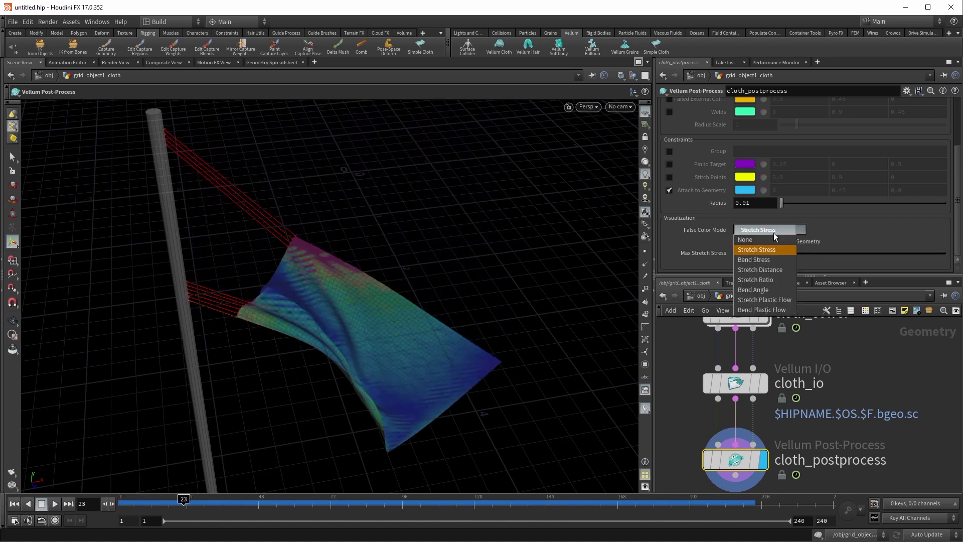
{"action": "left_click", "coordinate": [772, 269]}
{"action": "key", "text": "Escape"}
{"action": "left_click_drag", "start_coordinate": [495, 333], "coordinate": [432, 324]}
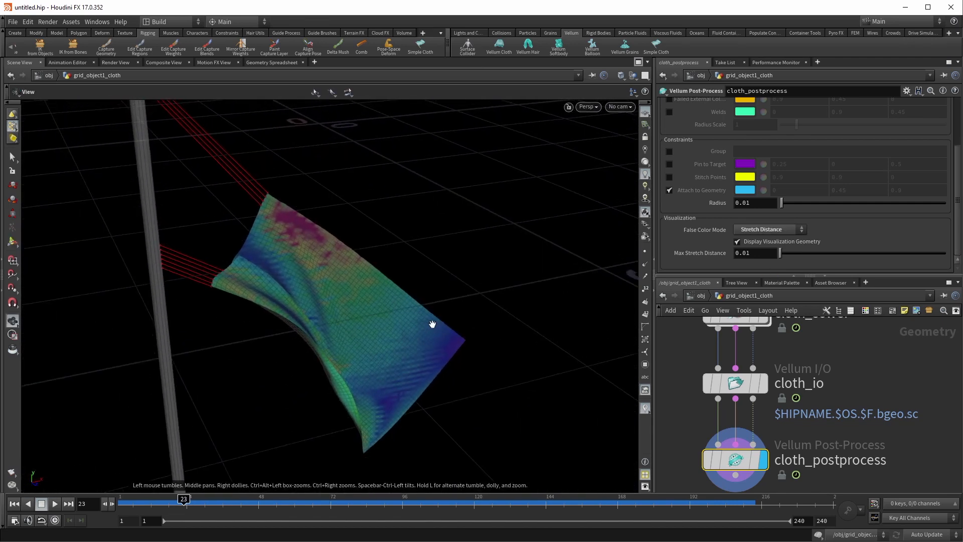
{"action": "key", "text": "Return"}
{"action": "left_click", "coordinate": [55, 504]}
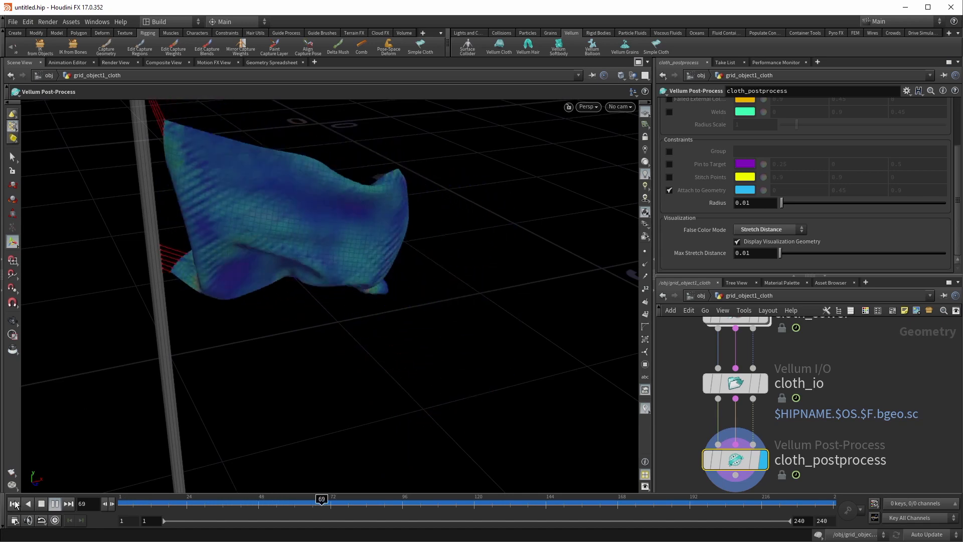
{"action": "left_click", "coordinate": [42, 503]}
Set the False Color Mode to Stretch Ratio, play the simulation, and scrub through its frames
{"action": "left_click", "coordinate": [746, 229]}
{"action": "left_click", "coordinate": [756, 280]}
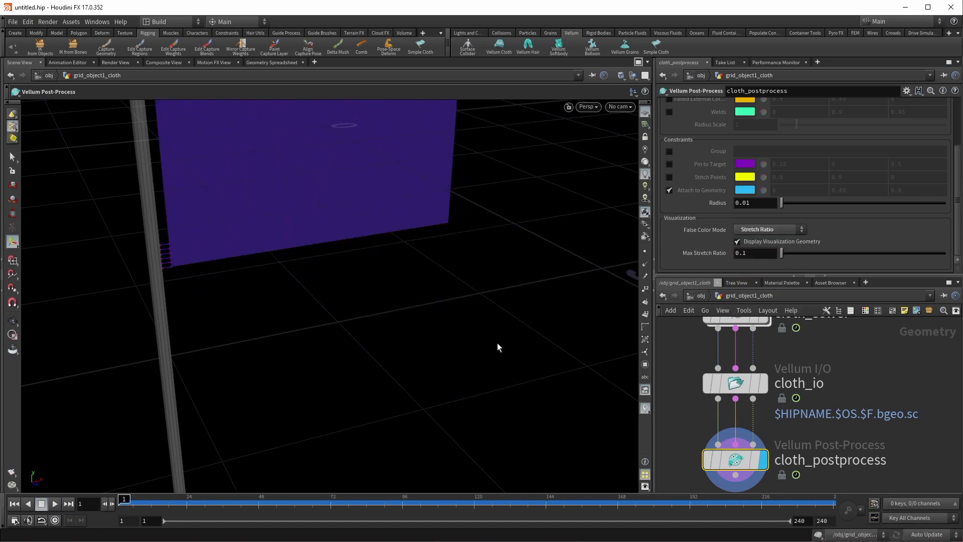
{"action": "left_click", "coordinate": [55, 504]}
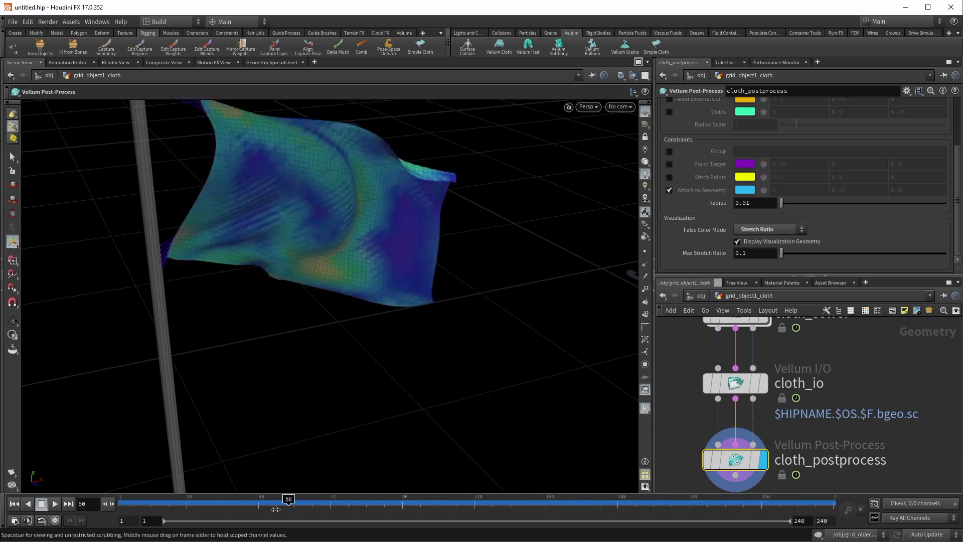
{"action": "left_click", "coordinate": [239, 504]}
{"action": "left_click_drag", "start_coordinate": [241, 508], "coordinate": [265, 506]}
Set Max Stretch Ratio to 0.15, inspect the flag's colouring, and return to the first frame
{"action": "mouse_move", "coordinate": [787, 259]}
{"action": "left_mouse_down"}
{"action": "mouse_move", "coordinate": [798, 258]}
{"action": "mouse_move", "coordinate": [784, 263]}
{"action": "left_mouse_up"}
{"action": "left_click_drag", "start_coordinate": [288, 224], "coordinate": [346, 224], "text": "alt"}
{"action": "left_click", "coordinate": [15, 504]}
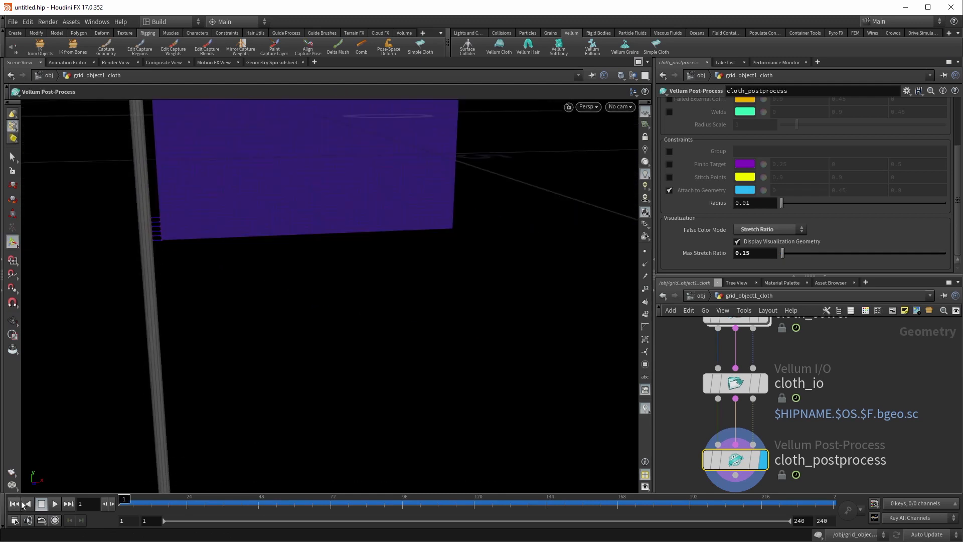
Set the Substeps of cloth_solver to 5
{"action": "middle_click_drag", "start_coordinate": [694, 326], "coordinate": [701, 404]}
{"action": "left_click", "coordinate": [740, 388]}
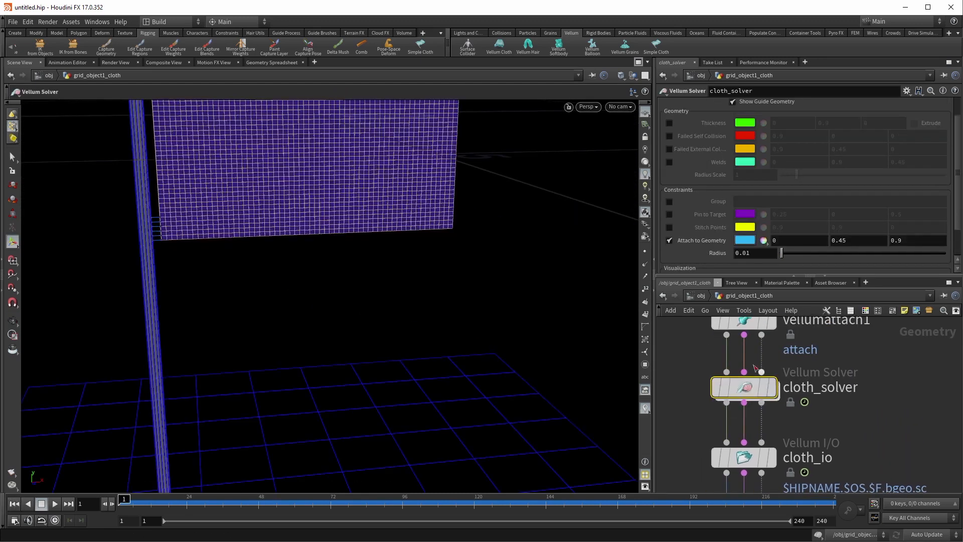
{"action": "scroll", "coordinate": [681, 179], "scroll_direction": "up", "scroll_amount": 3}
{"action": "left_click", "coordinate": [670, 105]}
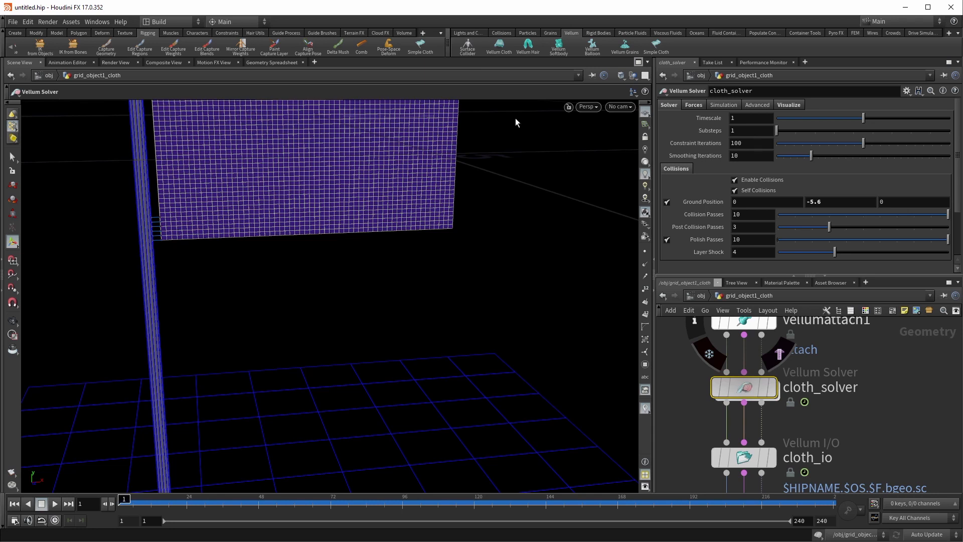
{"action": "left_click", "coordinate": [746, 129]}
{"action": "type", "text": "5"}
{"action": "key", "text": "Return"}
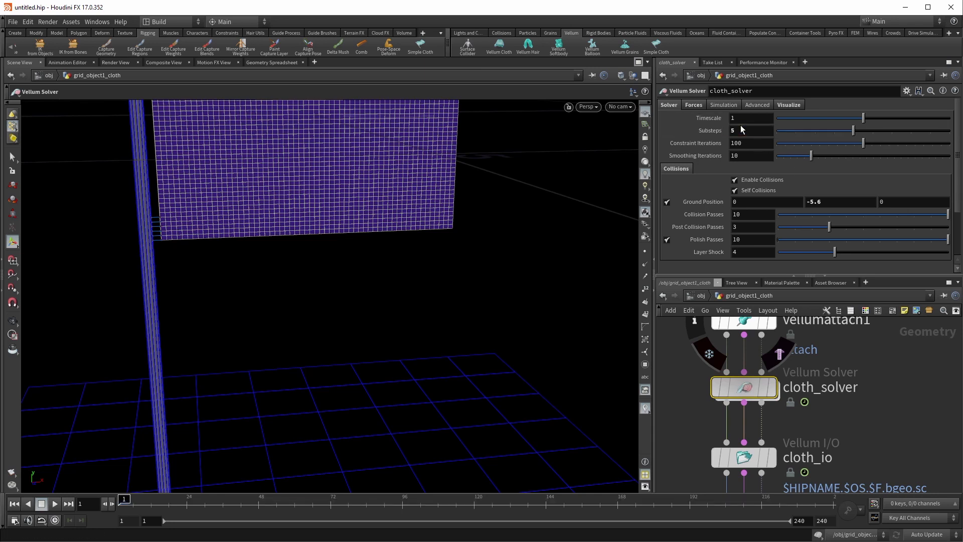
Play the simulation with the new substeps and review the visualization settings of cloth_solver
{"action": "left_click", "coordinate": [54, 504]}
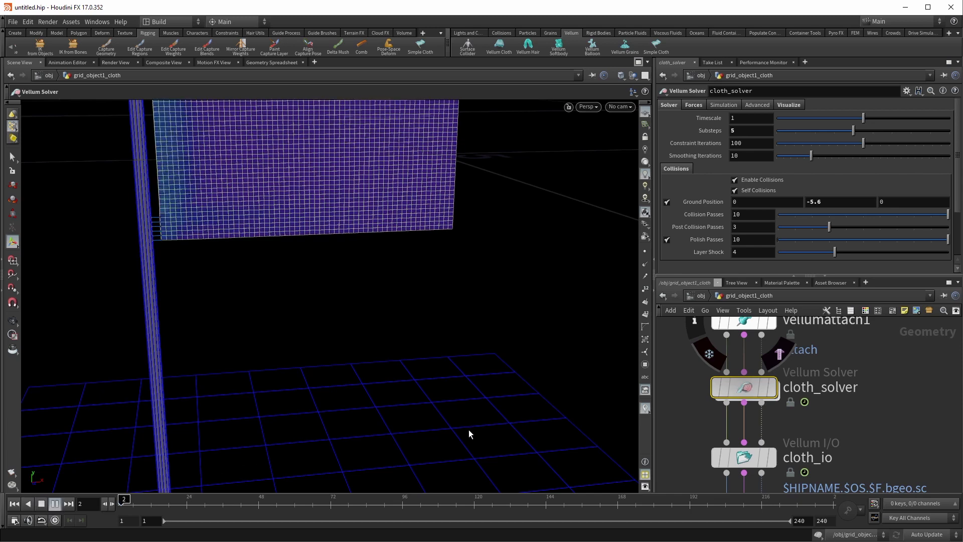
{"action": "left_click", "coordinate": [787, 105]}
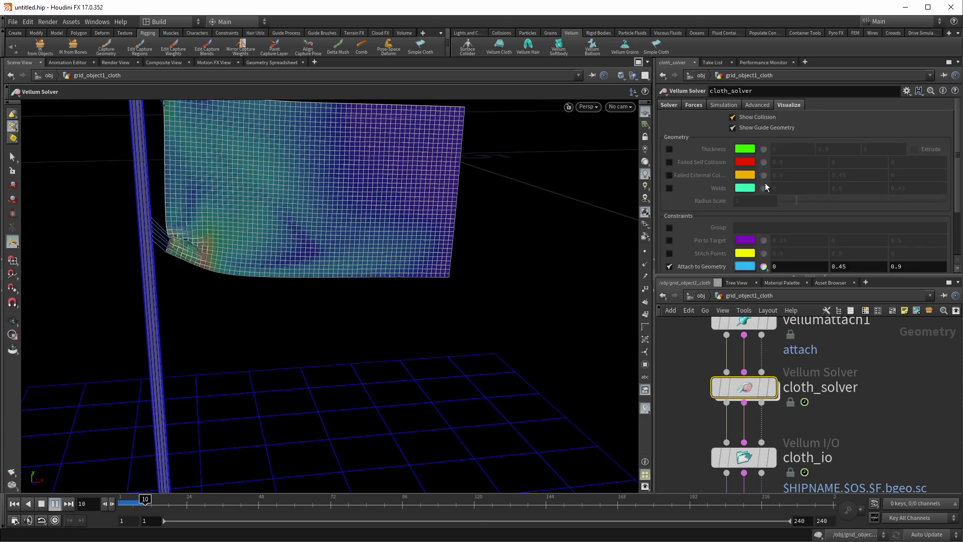
{"action": "scroll", "coordinate": [764, 193], "scroll_direction": "down", "scroll_amount": 3}
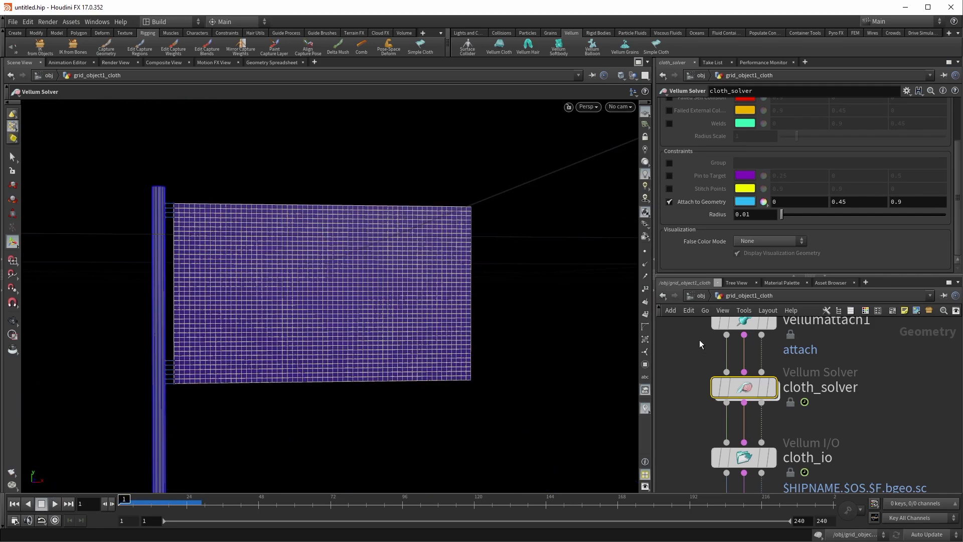
Select the cloth_constraints node and review its geometry settings, including Thickness
{"action": "middle_click_drag", "start_coordinate": [699, 342], "coordinate": [731, 395]}
{"action": "scroll", "coordinate": [714, 420], "scroll_direction": "down", "scroll_amount": 2}
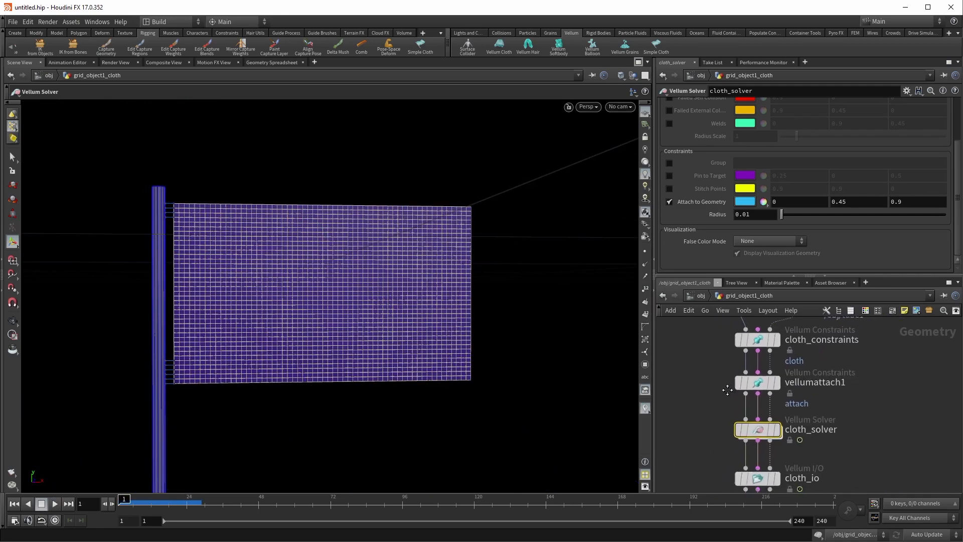
{"action": "mouse_move", "coordinate": [449, 335]}
{"action": "left_mouse_down", "text": "alt"}
{"action": "mouse_move", "coordinate": [426, 419]}
{"action": "mouse_move", "coordinate": [454, 345]}
{"action": "mouse_move", "coordinate": [450, 353]}
{"action": "left_mouse_up", "text": "alt"}
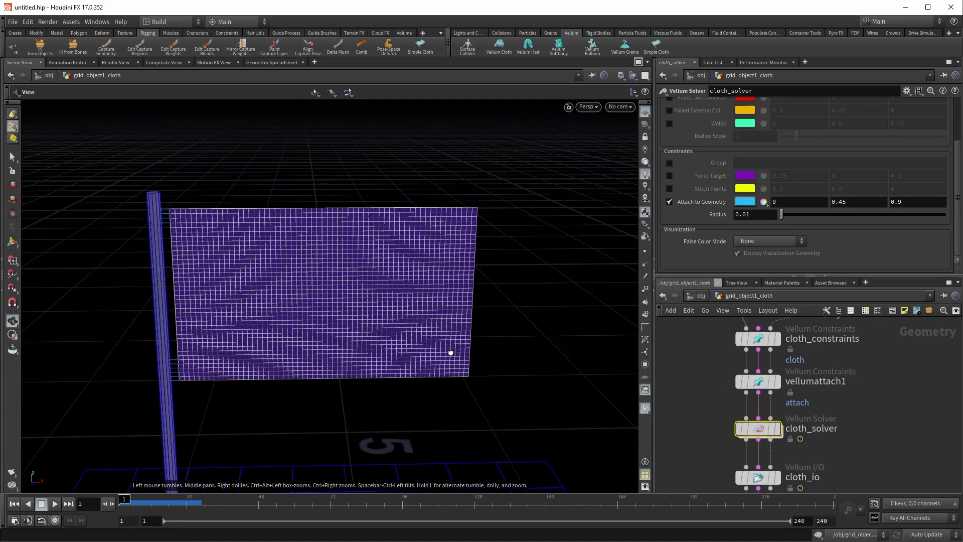
{"action": "middle_click_drag", "start_coordinate": [709, 347], "coordinate": [715, 427]}
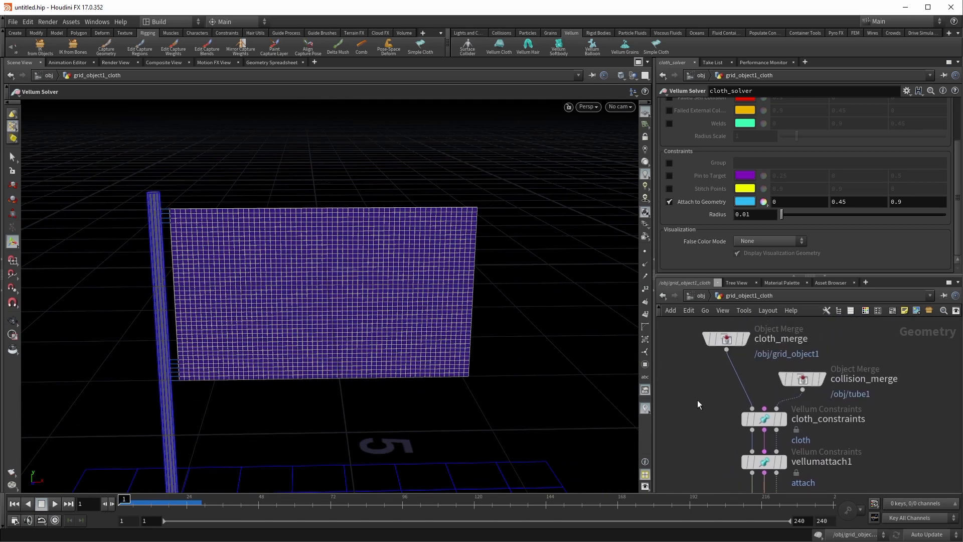
{"action": "left_click_drag", "start_coordinate": [787, 425], "coordinate": [787, 426]}
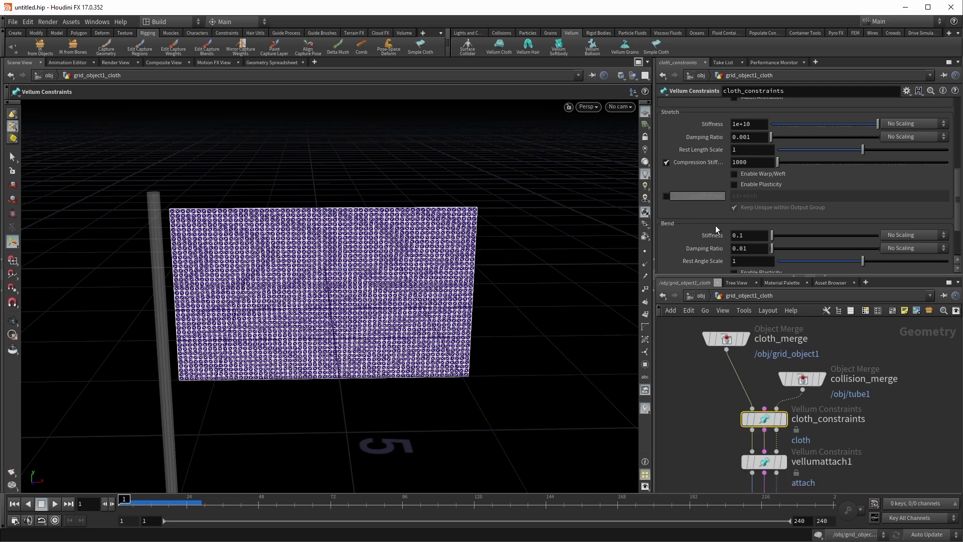
{"action": "scroll", "coordinate": [715, 225], "scroll_direction": "up", "scroll_amount": 3}
{"action": "scroll", "coordinate": [718, 230], "scroll_direction": "up", "scroll_amount": 5}
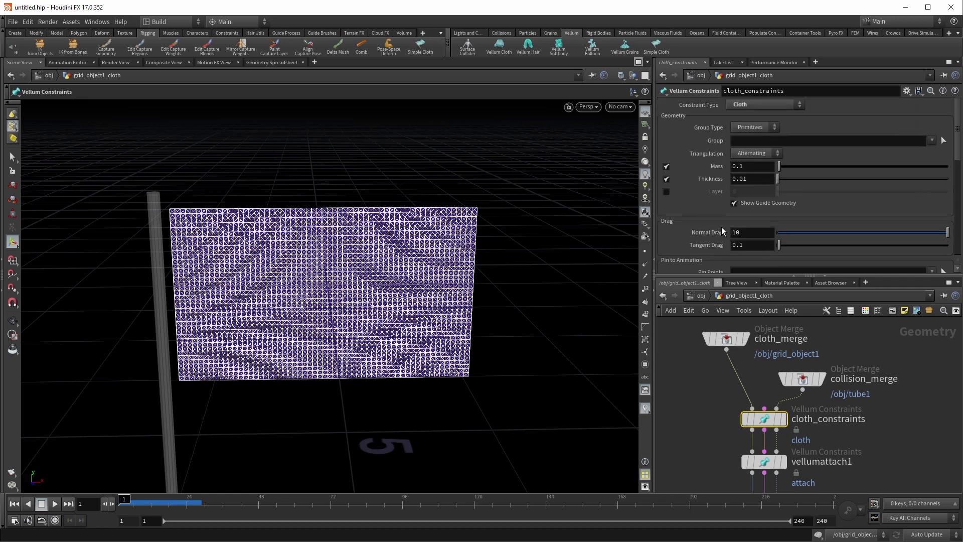
{"action": "left_click", "coordinate": [734, 177]}
Check the cloth_postprocess node, then display the output of cloth_solver and select that node
{"action": "left_click", "coordinate": [721, 417]}
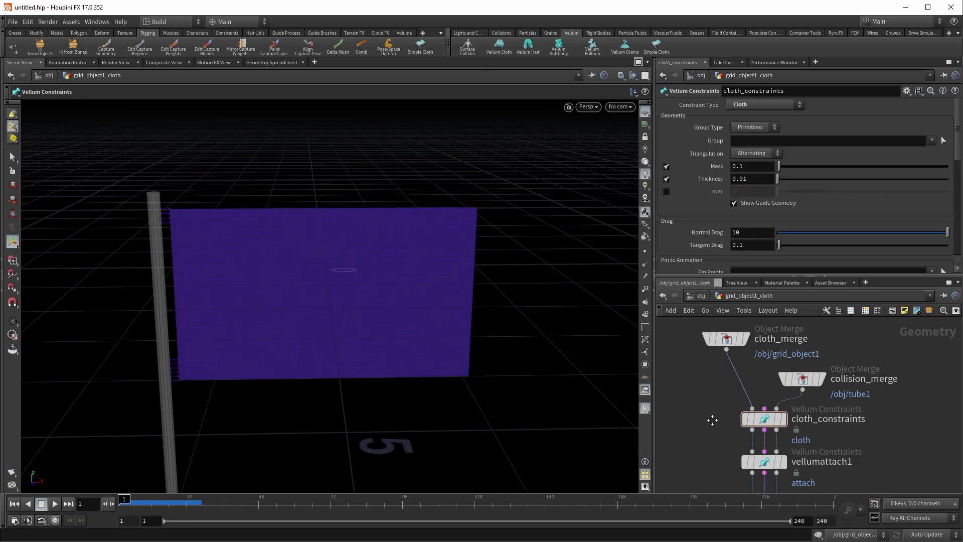
{"action": "scroll", "coordinate": [723, 406], "scroll_direction": "down", "scroll_amount": 5}
{"action": "left_click", "coordinate": [786, 405]}
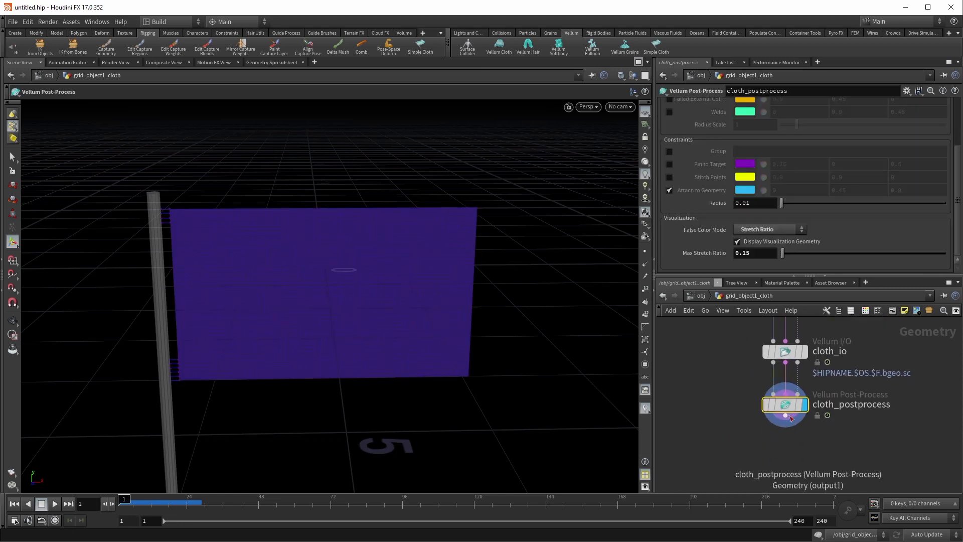
{"action": "middle_click_drag", "start_coordinate": [721, 365], "coordinate": [676, 456]}
{"action": "mouse_move", "coordinate": [744, 394]}
{"action": "left_click", "coordinate": [765, 370]}
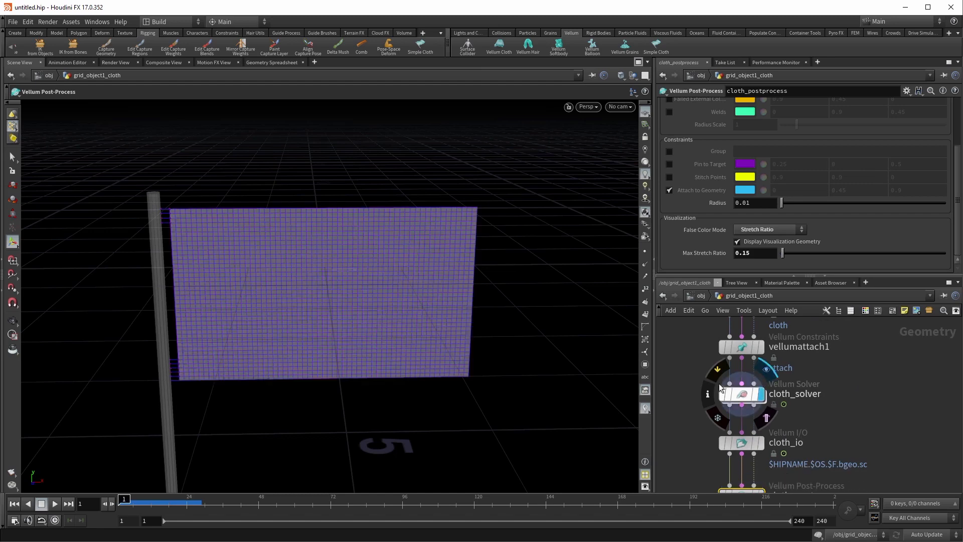
{"action": "left_click", "coordinate": [743, 394]}
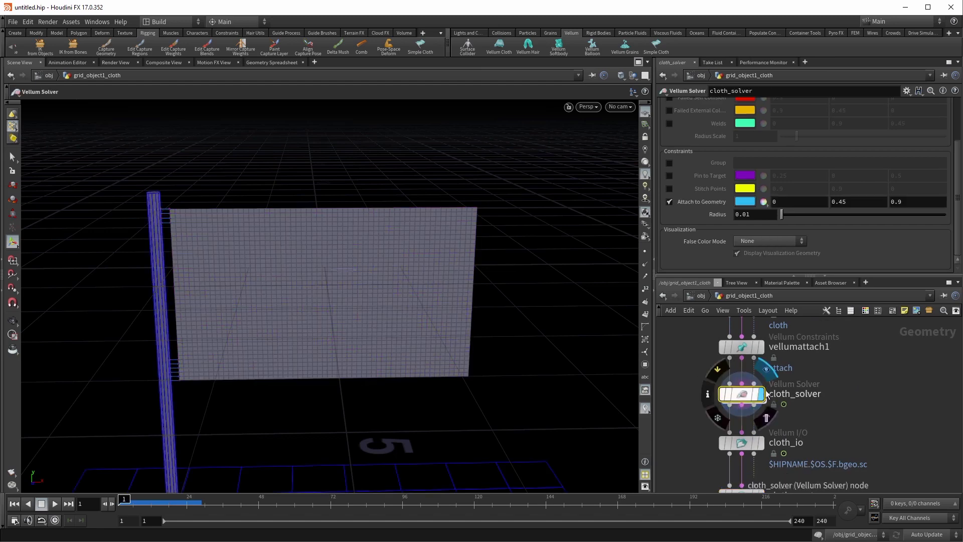
In cloth_solver's visualization settings, disable Attach to Geometry and enable Thickness
{"action": "left_click", "coordinate": [670, 201]}
{"action": "scroll", "coordinate": [669, 200], "scroll_direction": "up", "scroll_amount": 3}
{"action": "left_click", "coordinate": [670, 148]}
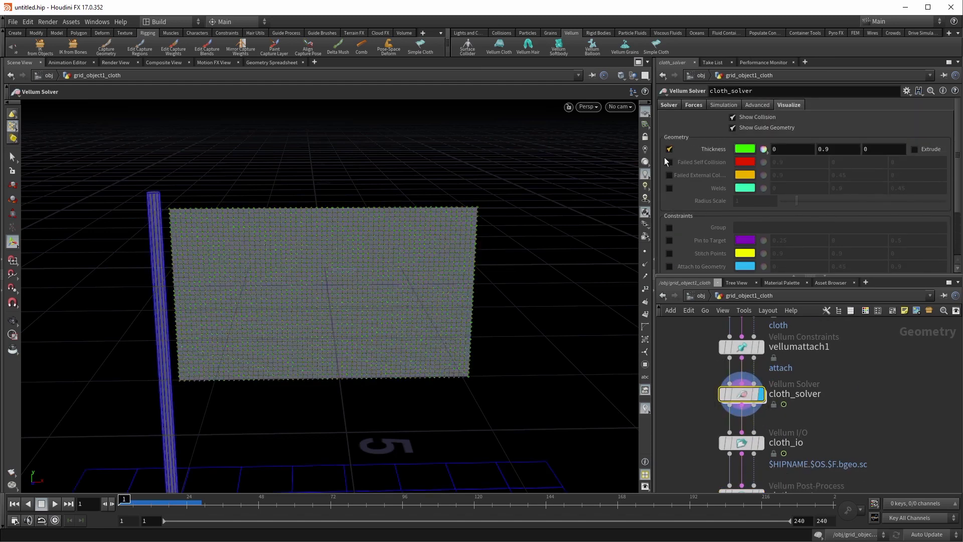
Examine the thickness guides across the flag's points, both close up and over the whole flag
{"action": "key", "text": "Escape"}
{"action": "right_click_drag", "start_coordinate": [192, 254], "coordinate": [488, 222]}
{"action": "mouse_move", "coordinate": [344, 238]}
{"action": "left_mouse_down"}
{"action": "mouse_move", "coordinate": [433, 269]}
{"action": "mouse_move", "coordinate": [344, 299]}
{"action": "mouse_move", "coordinate": [327, 262]}
{"action": "left_mouse_up"}
{"action": "key", "text": "w"}
{"action": "key", "text": "w"}
{"action": "middle_click_drag", "start_coordinate": [431, 262], "coordinate": [296, 283]}
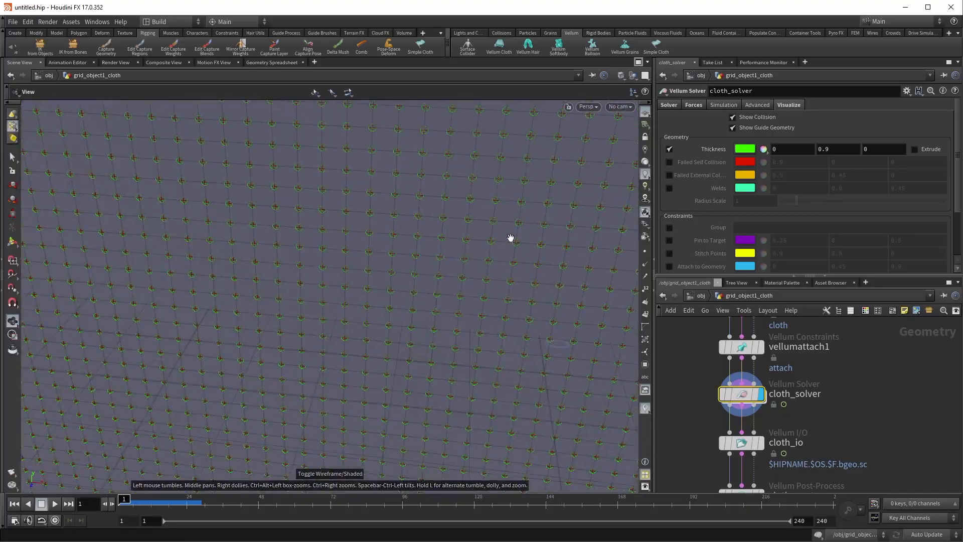
{"action": "scroll", "coordinate": [511, 238], "scroll_direction": "down", "scroll_amount": 7}
{"action": "scroll", "coordinate": [437, 344], "scroll_direction": "up", "scroll_amount": 4}
{"action": "scroll", "coordinate": [426, 341], "scroll_direction": "down", "scroll_amount": 4}
{"action": "mouse_move", "coordinate": [426, 342]}
{"action": "middle_mouse_down"}
{"action": "mouse_move", "coordinate": [464, 341]}
{"action": "mouse_move", "coordinate": [333, 310]}
{"action": "middle_mouse_up"}
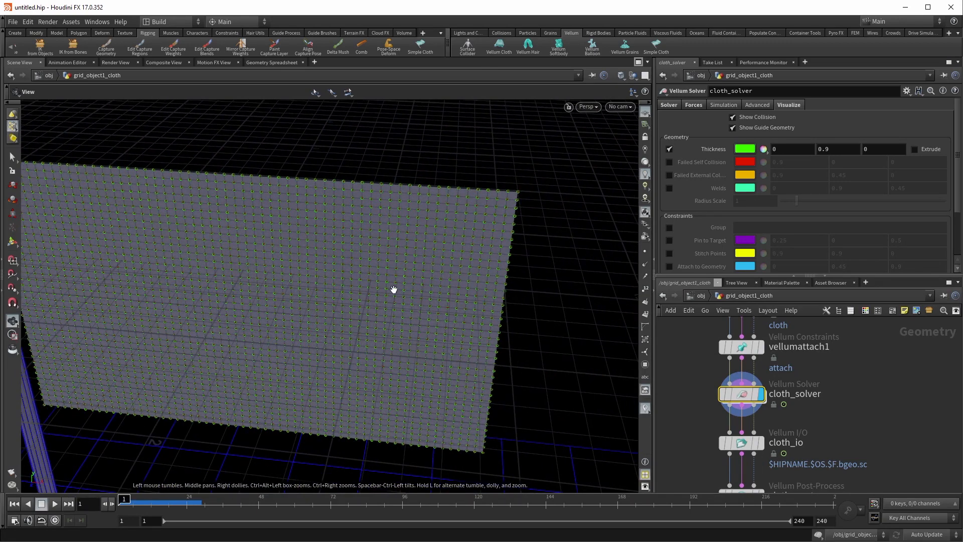
{"action": "key", "text": "Return"}
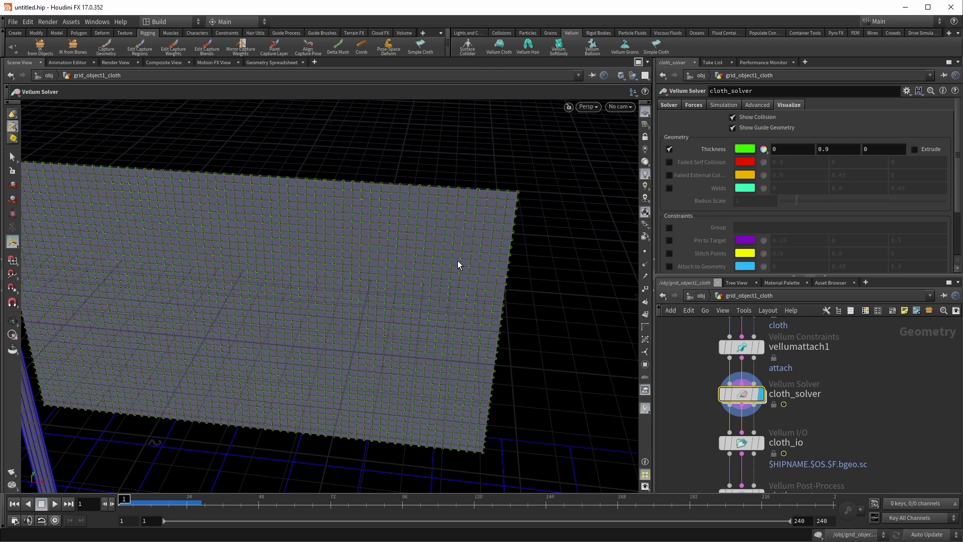
{"action": "middle_click_drag", "start_coordinate": [361, 247], "coordinate": [420, 269], "text": "alt"}
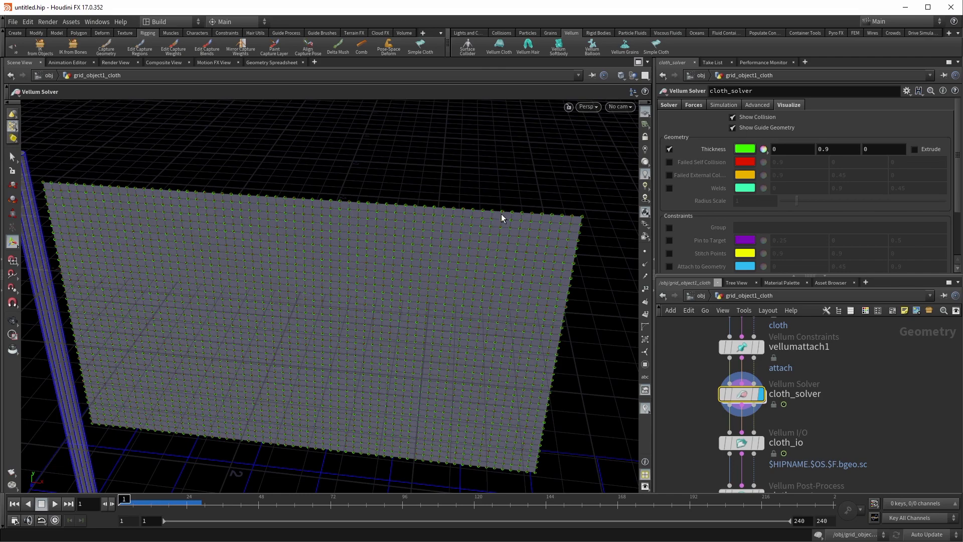
Select vellumattach1 to view its attachment constraints, play the simulation briefly, and return to the first frame
{"action": "middle_click_drag", "start_coordinate": [693, 355], "coordinate": [701, 409]}
{"action": "left_click_drag", "start_coordinate": [694, 394], "coordinate": [781, 417]}
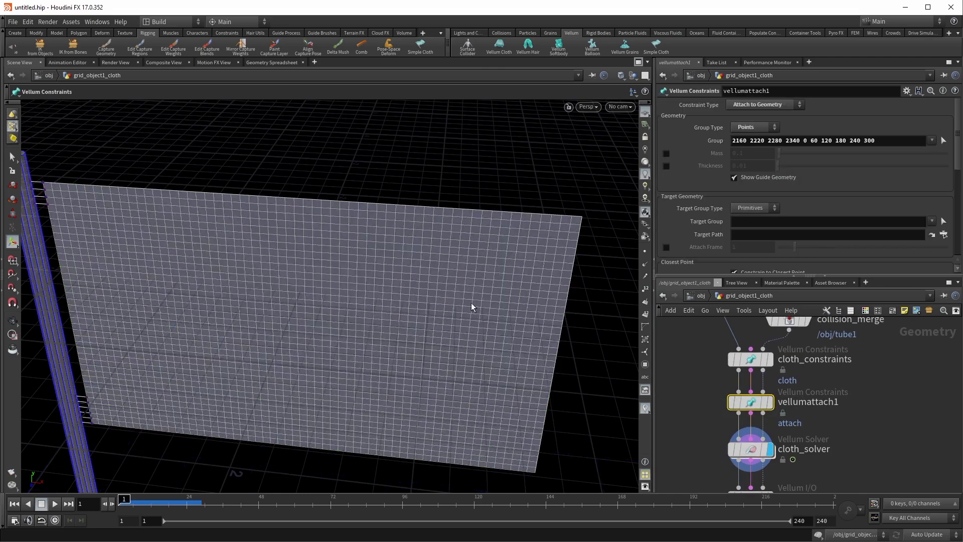
{"action": "left_click_drag", "start_coordinate": [472, 307], "coordinate": [477, 220], "text": "alt"}
{"action": "left_click", "coordinate": [54, 503]}
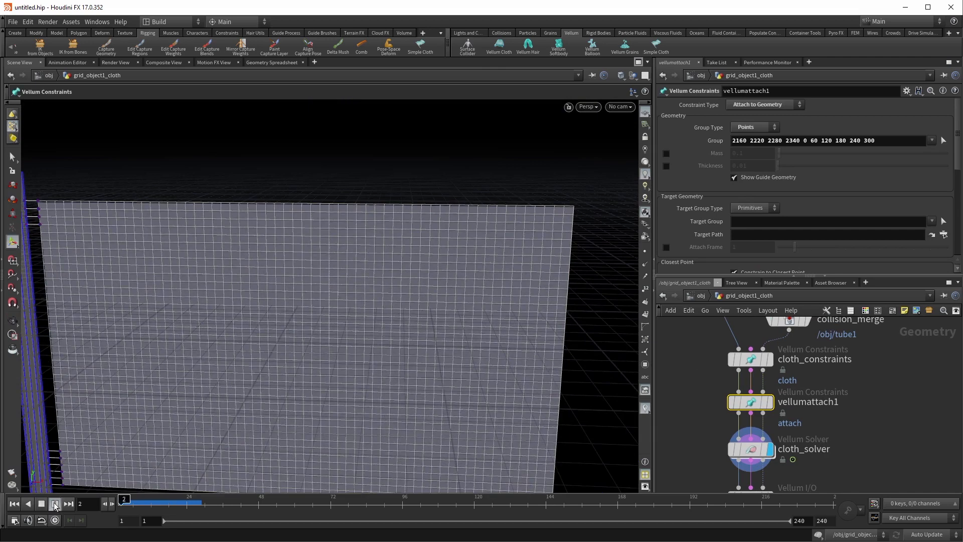
{"action": "left_click", "coordinate": [17, 503]}
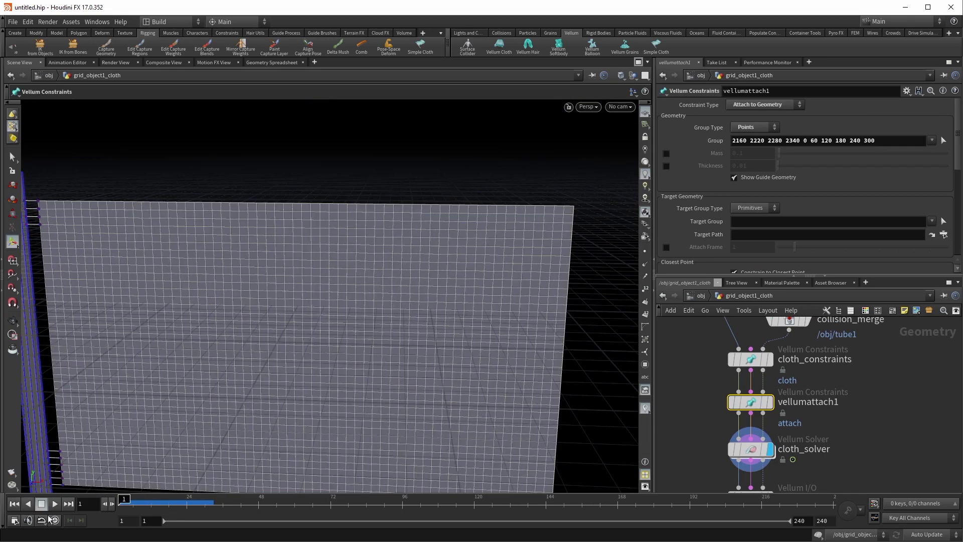
{"action": "left_click", "coordinate": [751, 449]}
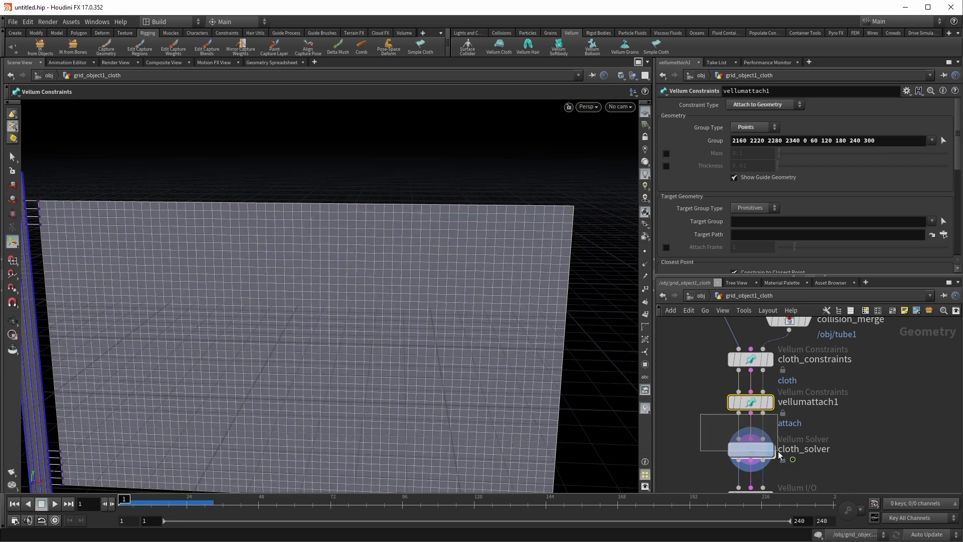
Set the Thickness of cloth_constraints to 0.04
{"action": "left_click", "coordinate": [732, 361]}
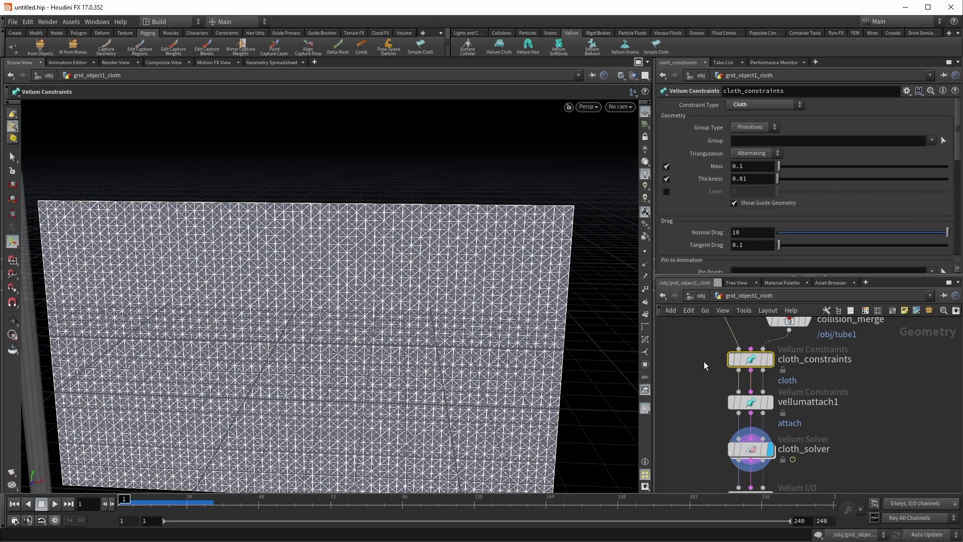
{"action": "left_click", "coordinate": [766, 179]}
{"action": "key", "text": "BackSpace"}
{"action": "type", "text": "4"}
{"action": "key", "text": "Return"}
{"action": "scroll", "coordinate": [693, 398], "scroll_direction": "down", "scroll_amount": 1}
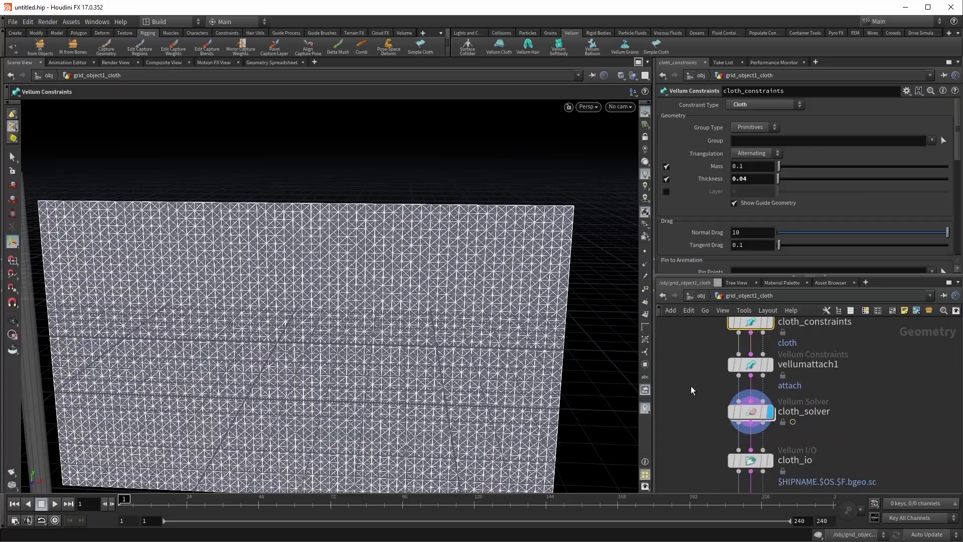
Select cloth_solver and examine the enlarged thickness guides on the flag from several angles
{"action": "left_click_drag", "start_coordinate": [691, 386], "coordinate": [799, 420]}
{"action": "left_click_drag", "start_coordinate": [451, 242], "coordinate": [342, 300]}
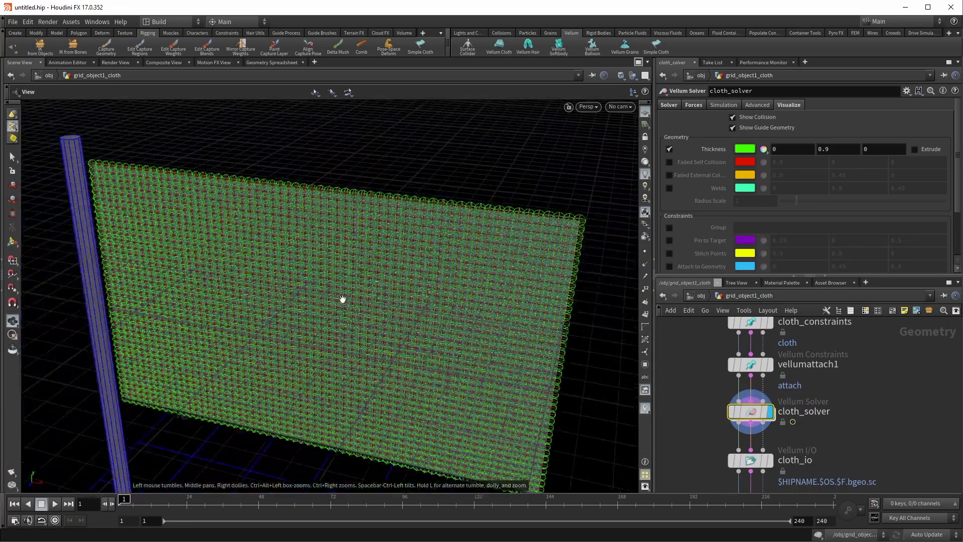
{"action": "right_click_drag", "start_coordinate": [342, 299], "coordinate": [417, 261]}
{"action": "left_click_drag", "start_coordinate": [417, 260], "coordinate": [471, 241]}
{"action": "right_click_drag", "start_coordinate": [470, 240], "coordinate": [333, 280]}
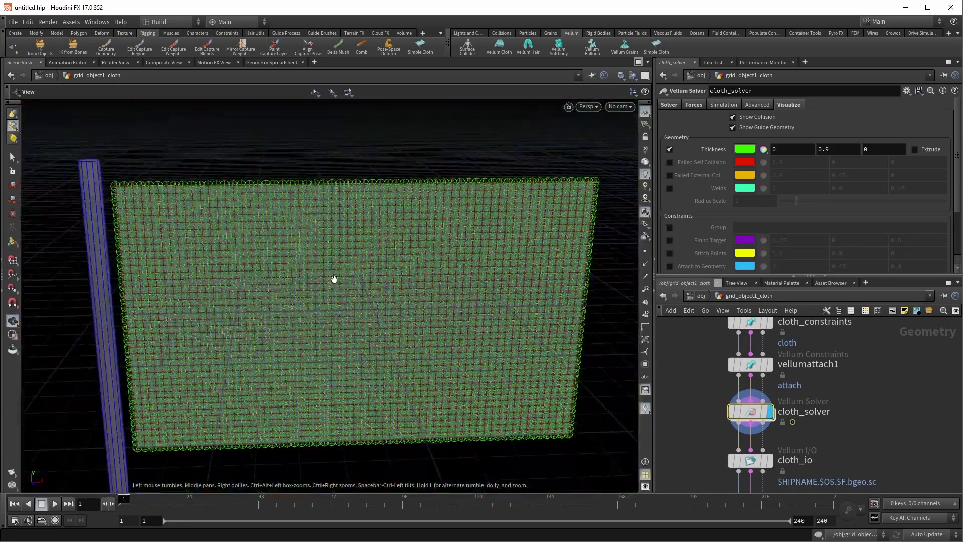
{"action": "left_click_drag", "start_coordinate": [333, 279], "coordinate": [357, 277]}
{"action": "key", "text": "Return"}
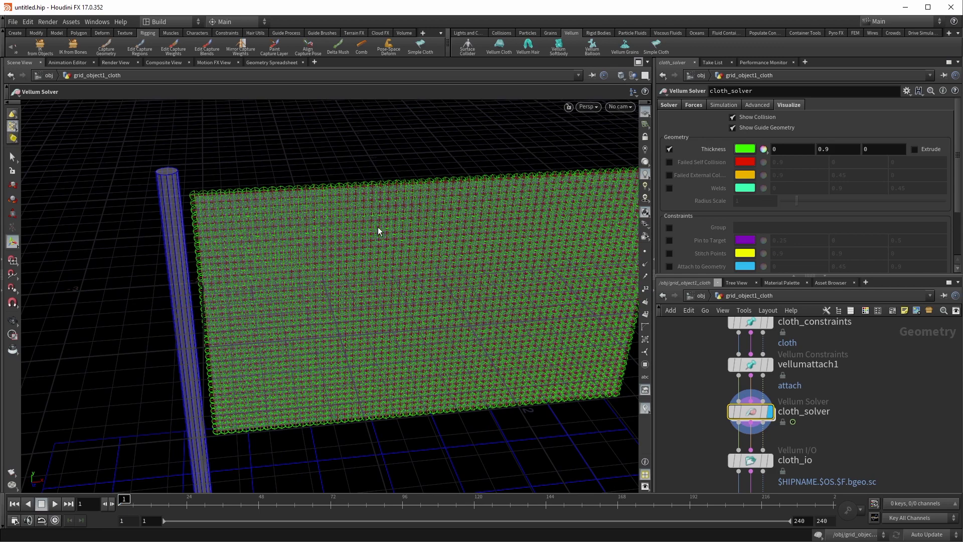
{"action": "left_click_drag", "start_coordinate": [377, 227], "coordinate": [411, 279]}
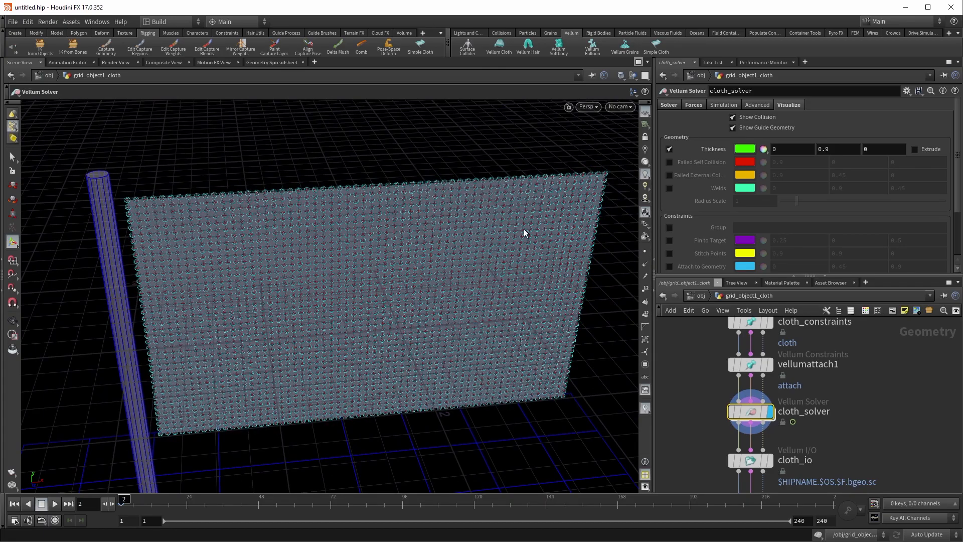
Inspect the thickness guides at frame 2, from the flag's upper edge to the whole cloth
{"action": "key", "text": "space"}
{"action": "right_click_drag", "start_coordinate": [314, 352], "coordinate": [449, 305]}
{"action": "left_click_drag", "start_coordinate": [449, 305], "coordinate": [353, 159]}
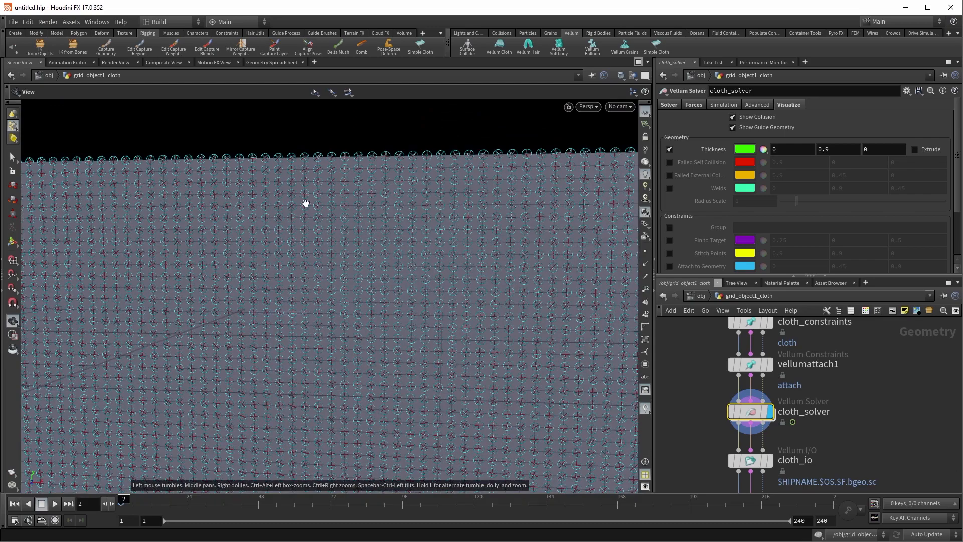
{"action": "key", "text": "Return"}
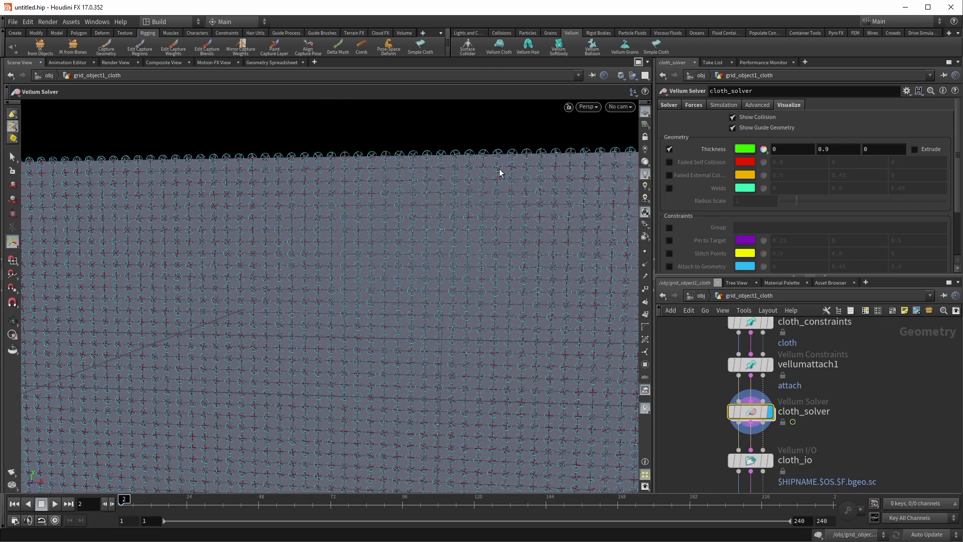
{"action": "key", "text": "space"}
{"action": "right_click_drag", "start_coordinate": [497, 171], "coordinate": [409, 253]}
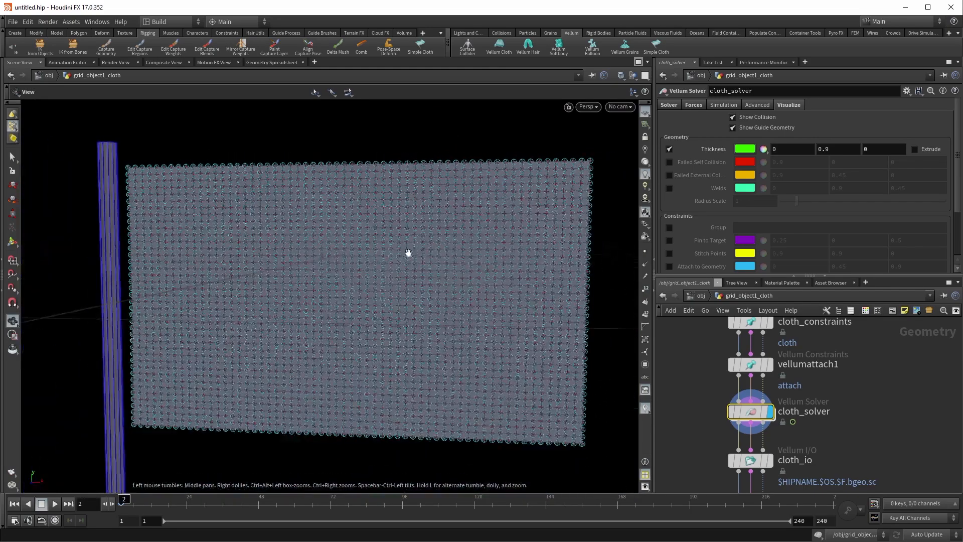
{"action": "key", "text": "Return"}
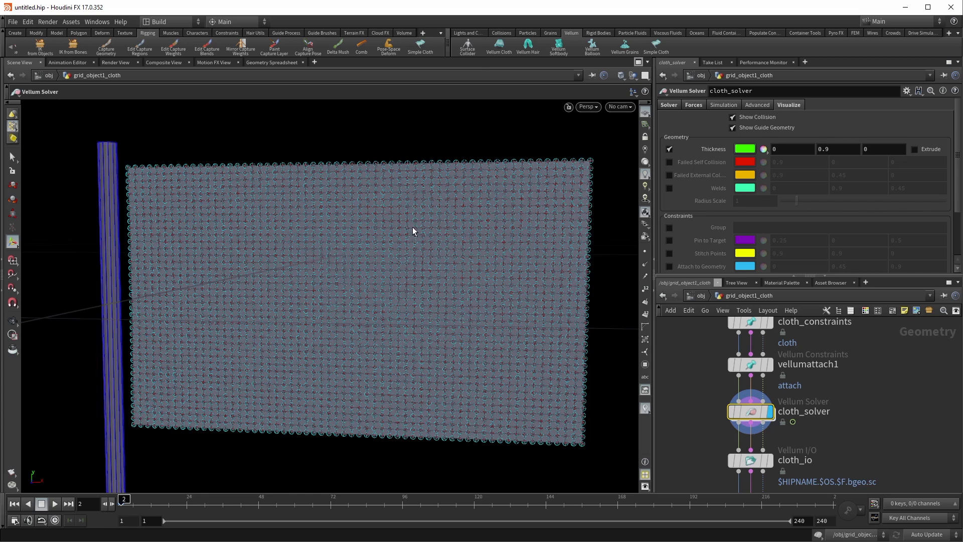
Play the simulation to see how the thicker cloth behaves, and return to the first frame
{"action": "left_click_drag", "start_coordinate": [314, 222], "coordinate": [198, 355], "text": "alt"}
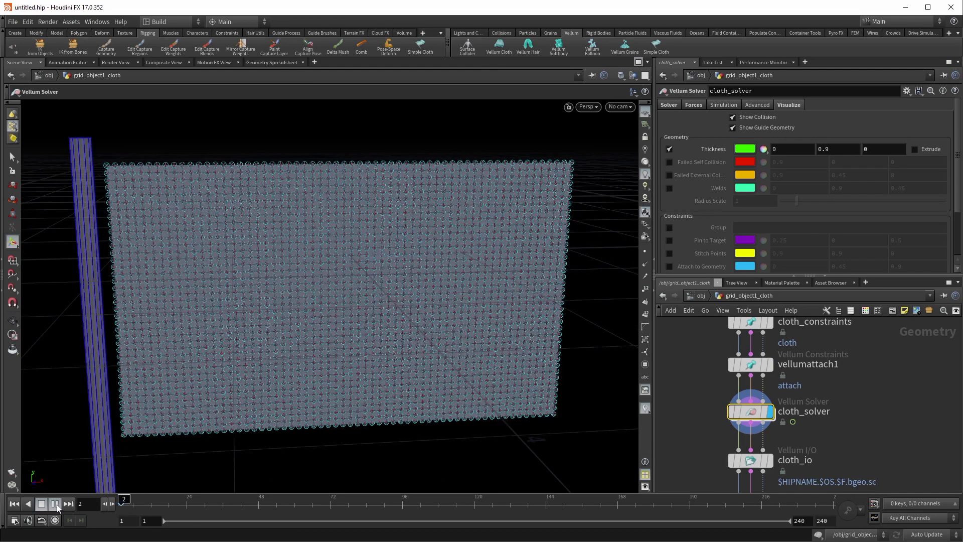
{"action": "left_click", "coordinate": [56, 504]}
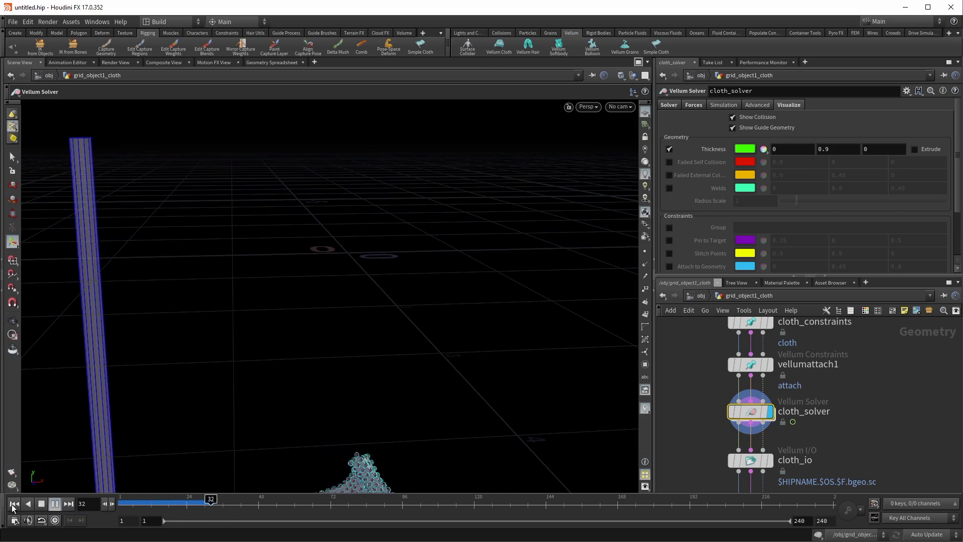
{"action": "left_click", "coordinate": [14, 505]}
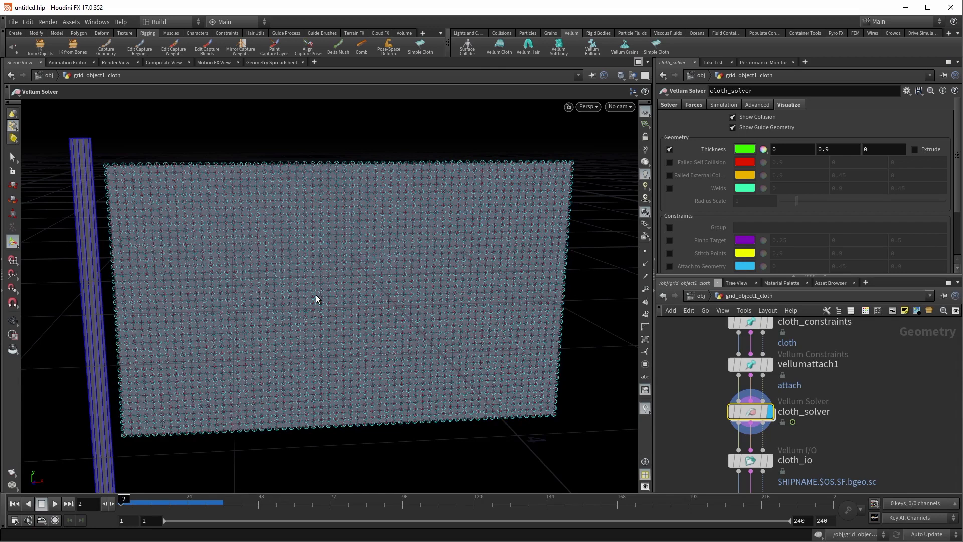
{"action": "key", "text": "Left"}
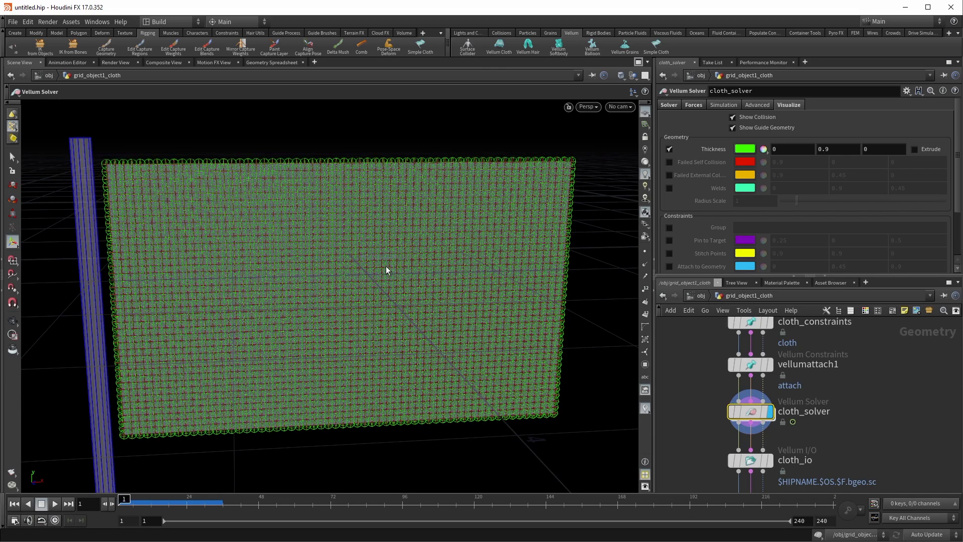
Return from the cloth network to the object level and select the tube1 pole
{"action": "scroll", "coordinate": [838, 390], "scroll_direction": "down", "scroll_amount": 5}
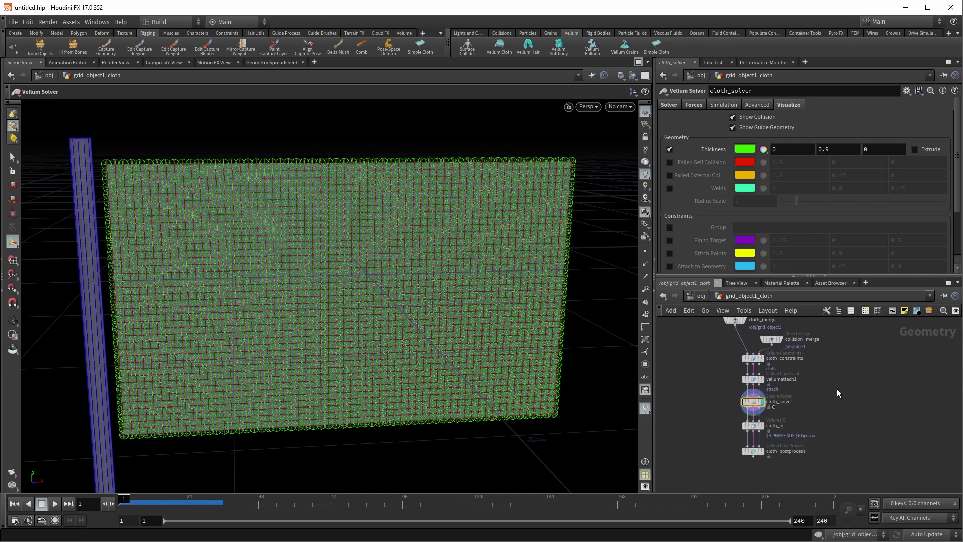
{"action": "key", "text": "u"}
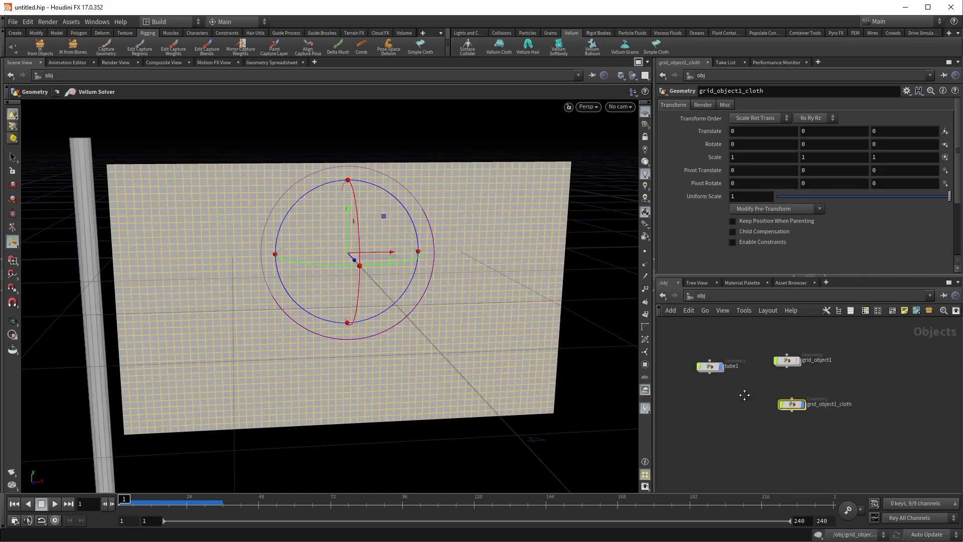
{"action": "left_click", "coordinate": [714, 386]}
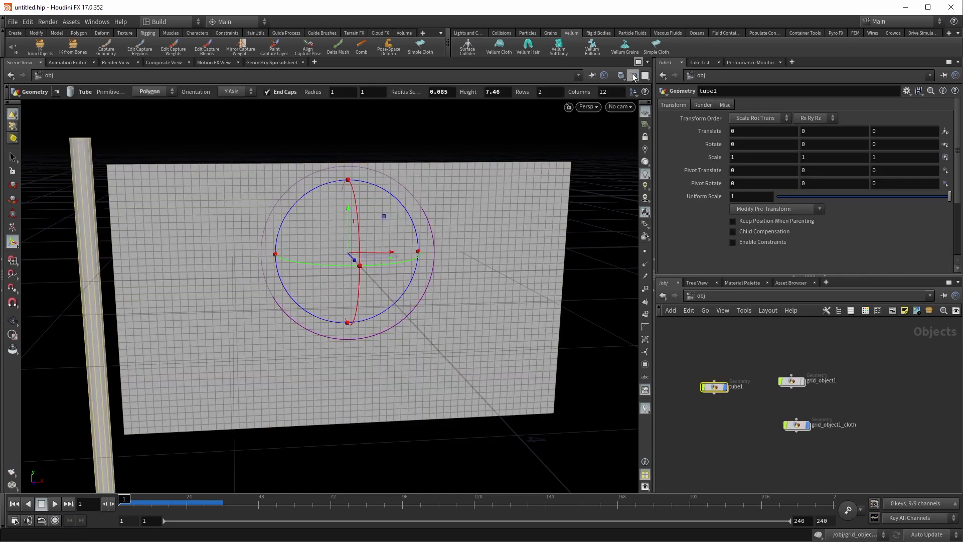
{"action": "left_click", "coordinate": [550, 32]}
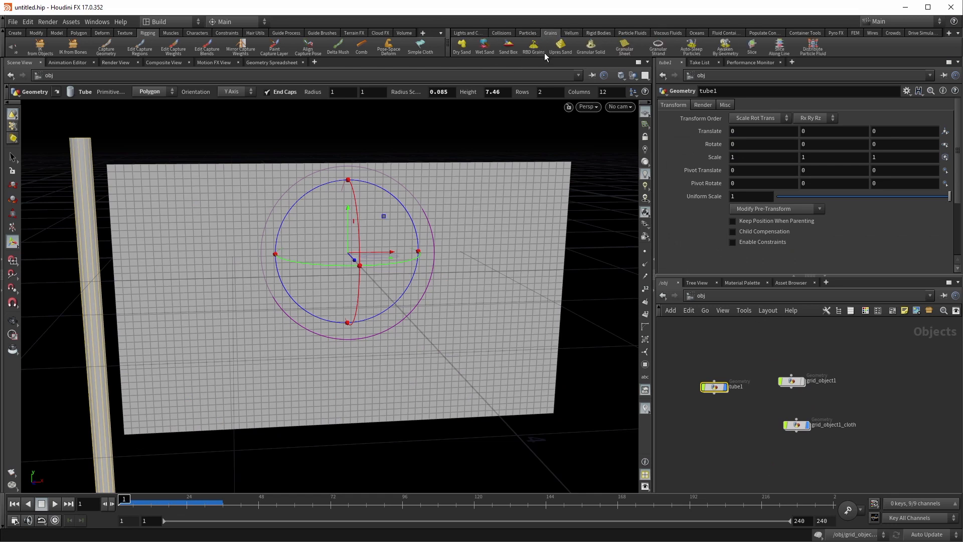
{"action": "left_click", "coordinate": [572, 32]}
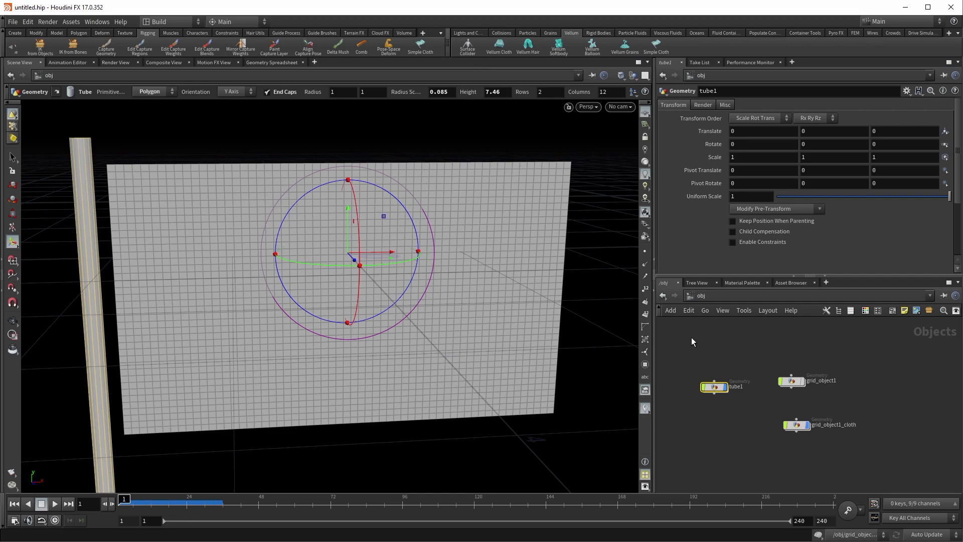
{"action": "middle_click_drag", "start_coordinate": [242, 181], "coordinate": [227, 199], "text": "alt"}
{"action": "right_click_drag", "start_coordinate": [228, 199], "coordinate": [305, 290], "text": "alt"}
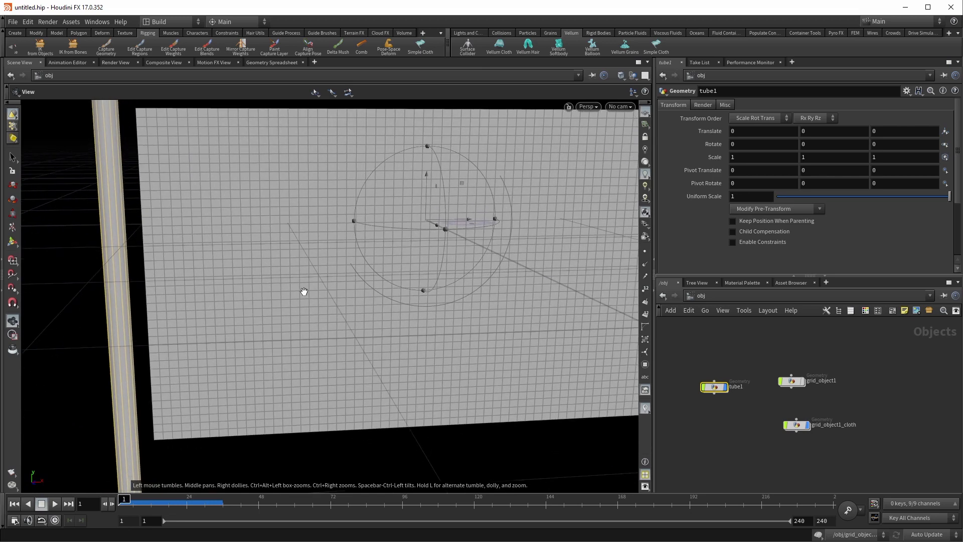
Start a new empty scene, saving the current flag setup as flag.hip
{"action": "left_click", "coordinate": [12, 22]}
{"action": "left_click", "coordinate": [62, 79]}
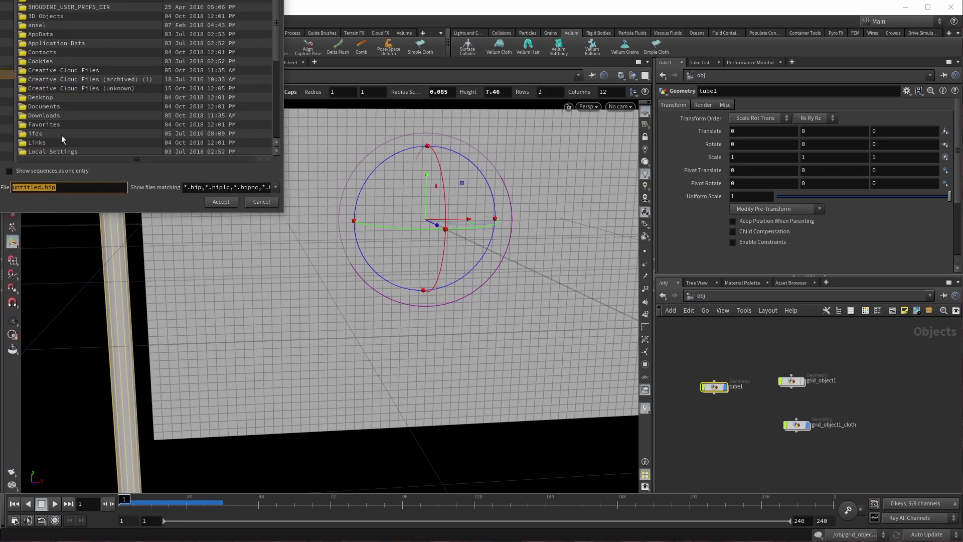
{"action": "left_click", "coordinate": [42, 188]}
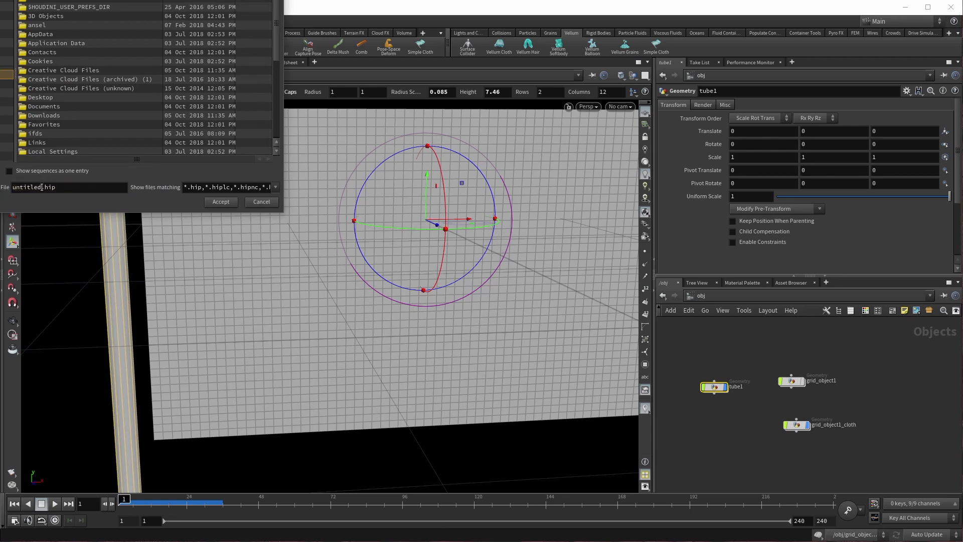
{"action": "key", "text": "BackSpace"}
{"action": "key", "text": "BackSpace"}
{"action": "key", "text": "BackSpace"}
{"action": "key", "text": "BackSpace"}
{"action": "key", "text": "BackSpace"}
{"action": "key", "text": "BackSpace"}
{"action": "key", "text": "BackSpace"}
{"action": "key", "text": "BackSpace"}
{"action": "type", "text": "flag"}
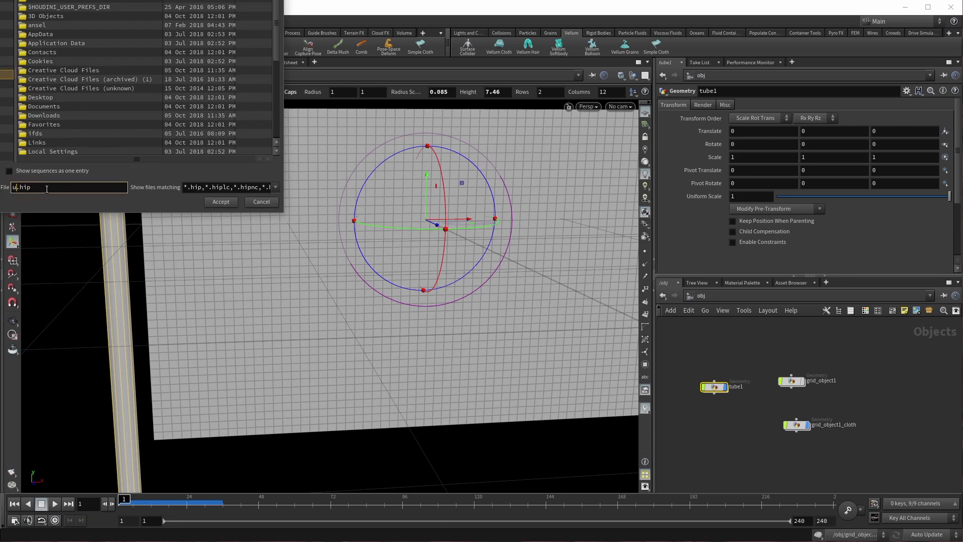
{"action": "key", "text": "Return"}
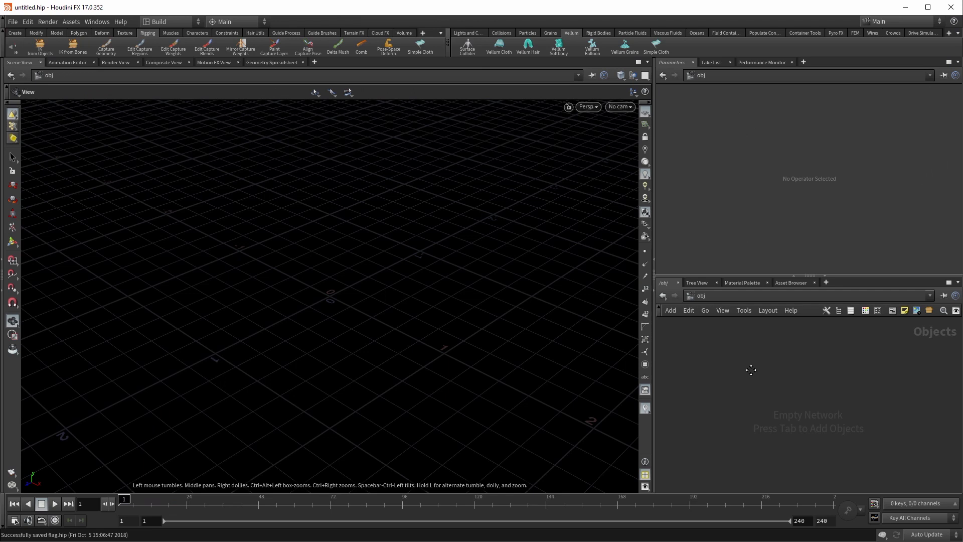
Add a Test Geometry: Pig Head object and go inside its geometry network
{"action": "key", "text": "Tab"}
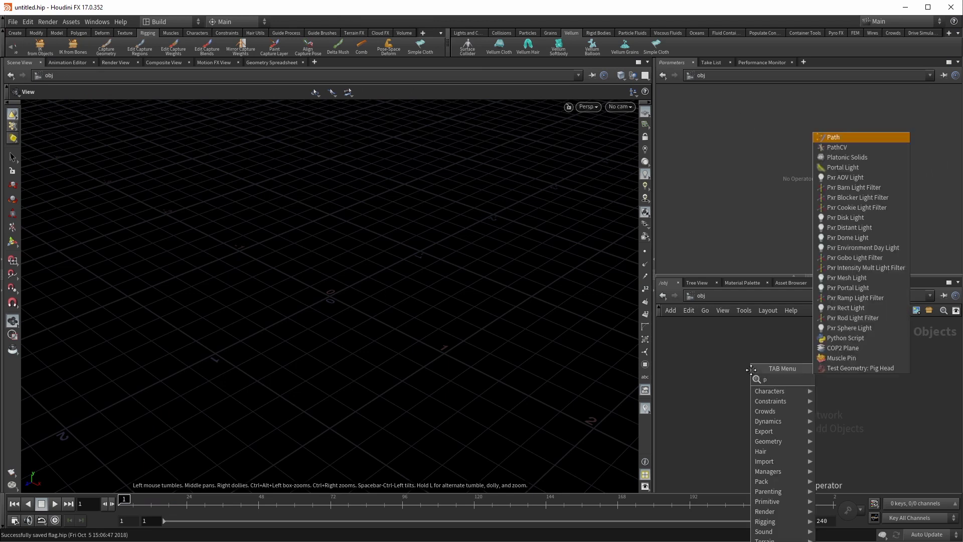
{"action": "key", "text": "Escape"}
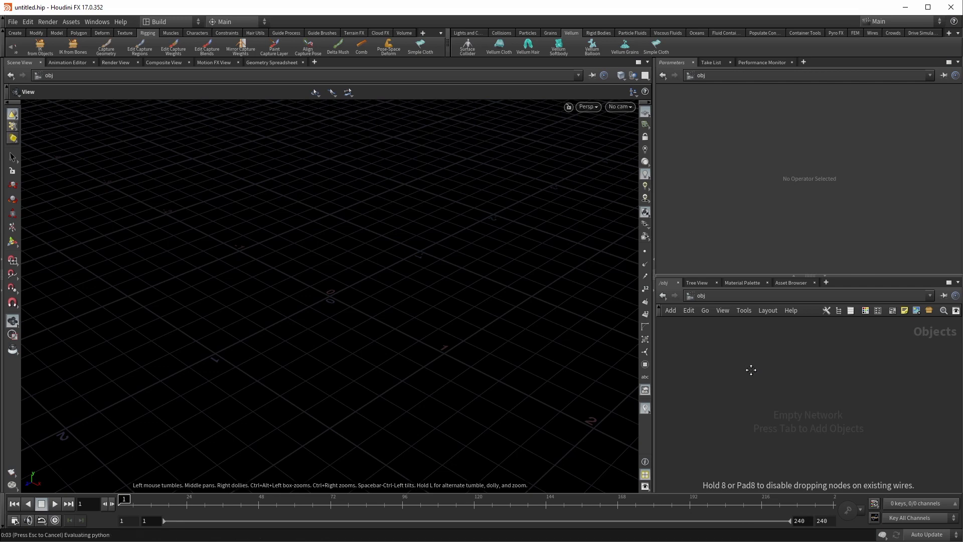
{"action": "left_click", "coordinate": [751, 370]}
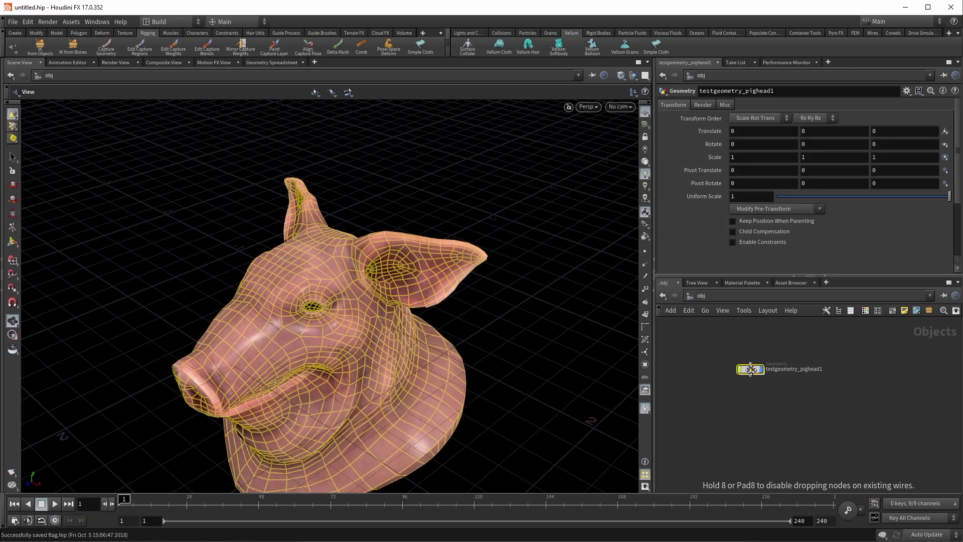
{"action": "key", "text": "Return"}
{"action": "key", "text": "Escape"}
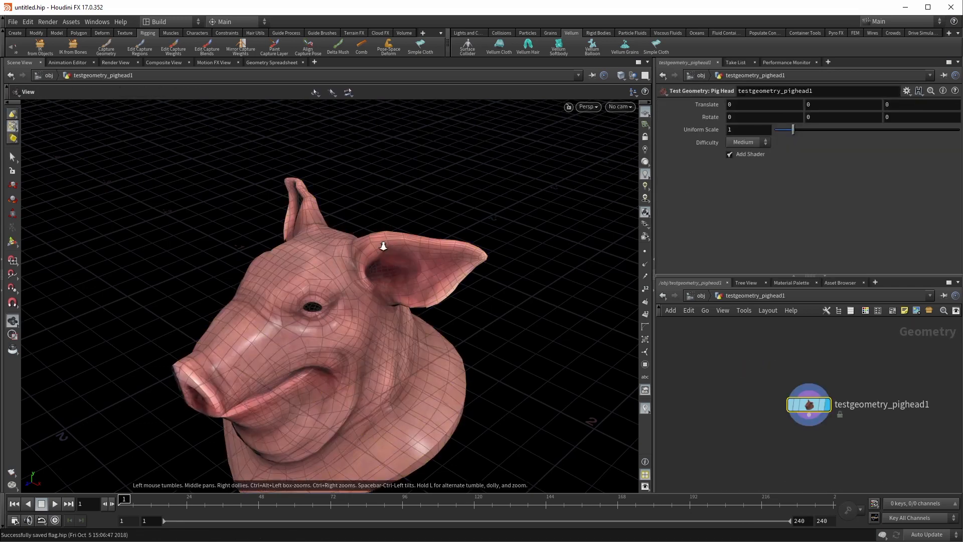
{"action": "left_click_drag", "start_coordinate": [386, 249], "coordinate": [392, 322]}
Add a COP2 Network node near the pig head node and set its Method to Volume Slice
{"action": "key", "text": "Tab"}
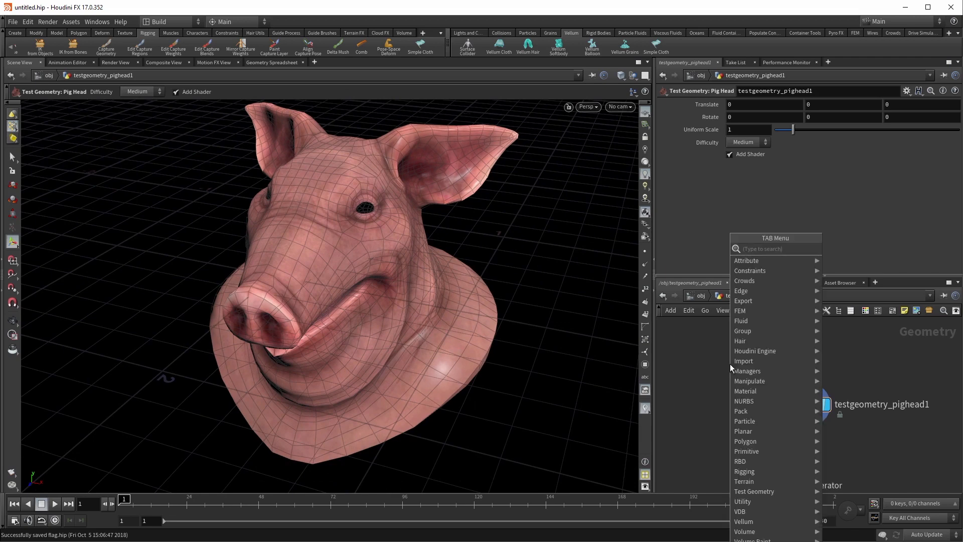
{"action": "type", "text": "cop"}
{"action": "key", "text": "Return"}
{"action": "left_click", "coordinate": [730, 363]}
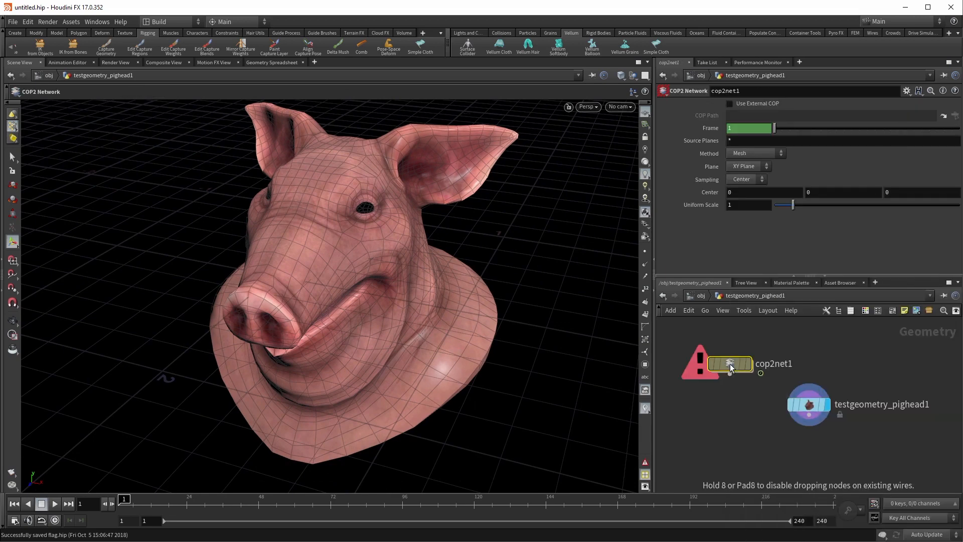
{"action": "left_click", "coordinate": [733, 156]}
{"action": "left_click", "coordinate": [751, 163]}
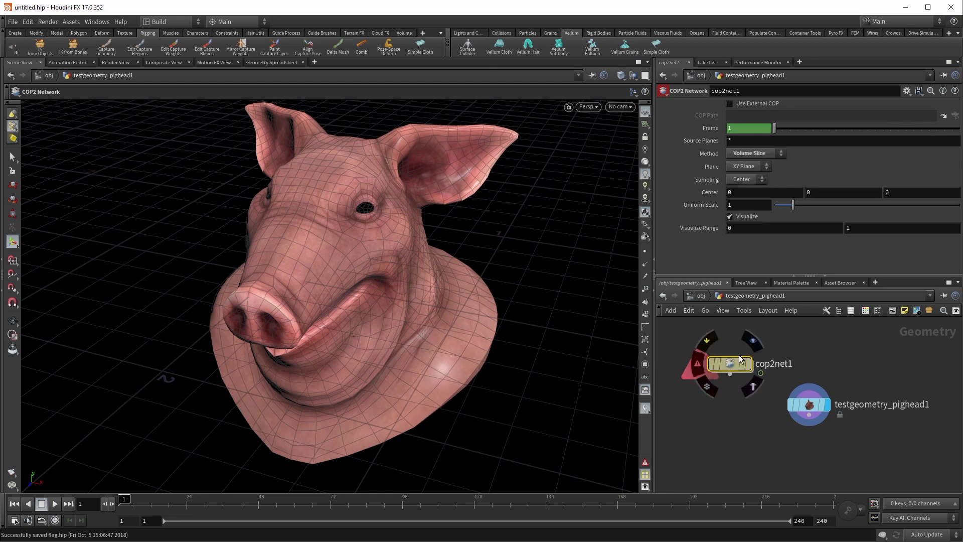
Display the COP2 network and load bacon.jpg through a File node inside it
{"action": "left_click", "coordinate": [752, 343]}
{"action": "key", "text": "Tab"}
{"action": "type", "text": "file"}
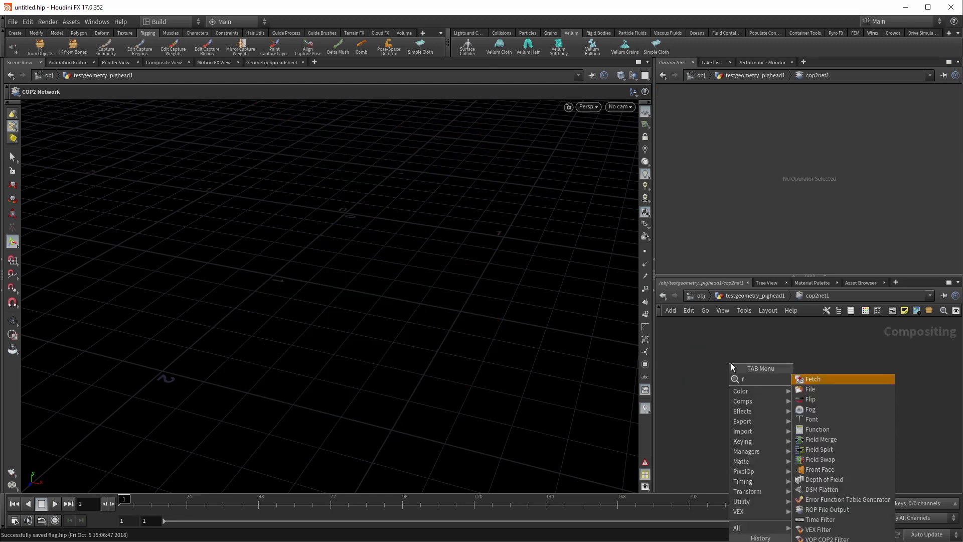
{"action": "key", "text": "Return"}
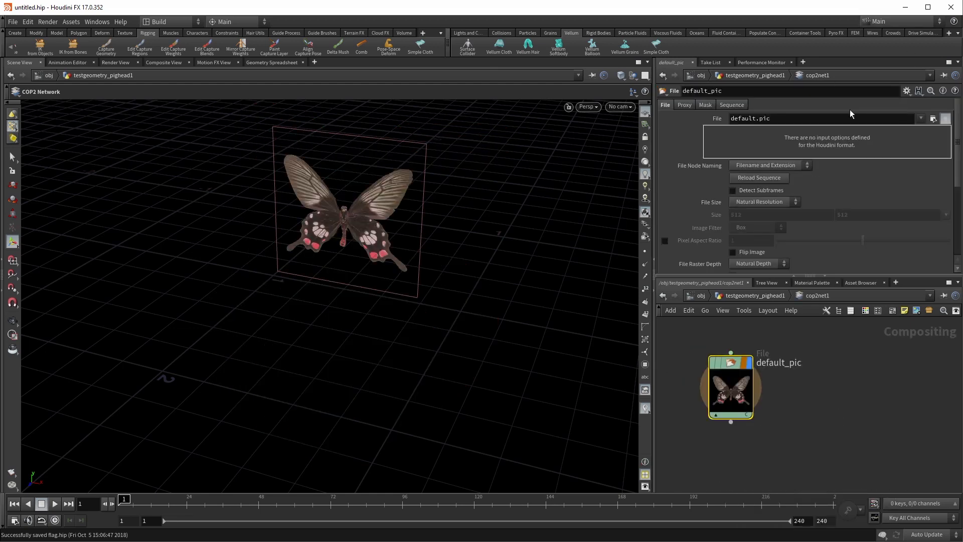
{"action": "left_click", "coordinate": [844, 118]}
{"action": "type", "text": "bacon.jpg"}
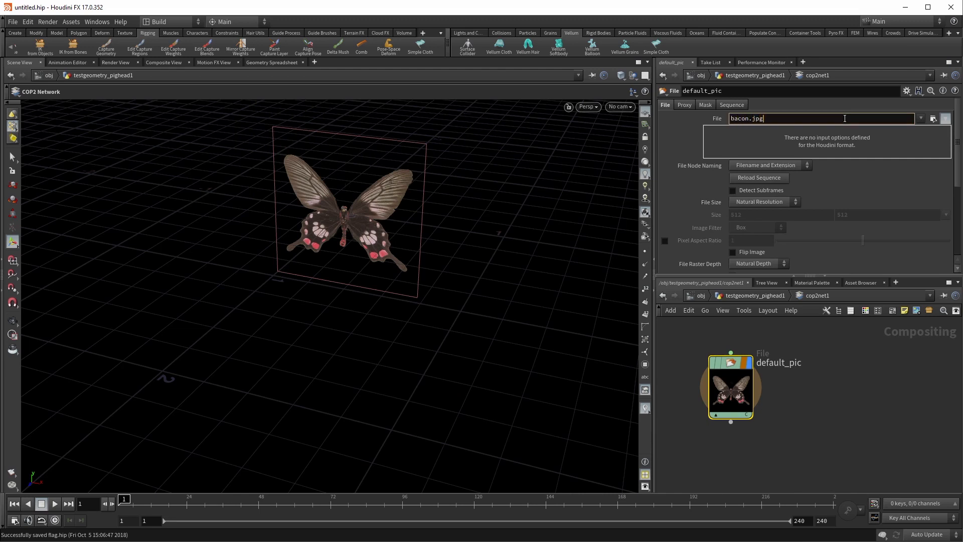
{"action": "key", "text": "Return"}
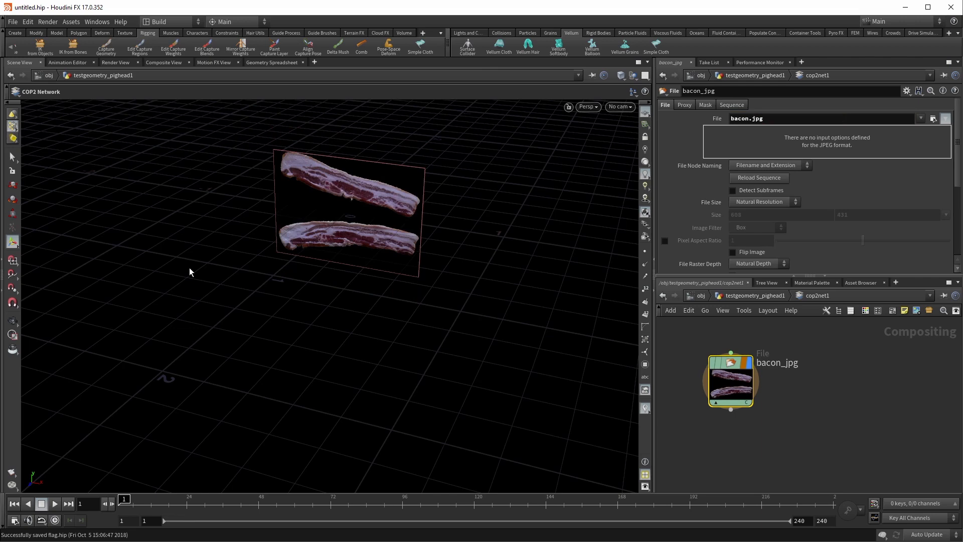
Back in the geometry network, add a Trace node that takes its image from the COP path ../cop2net1
{"action": "key", "text": "u"}
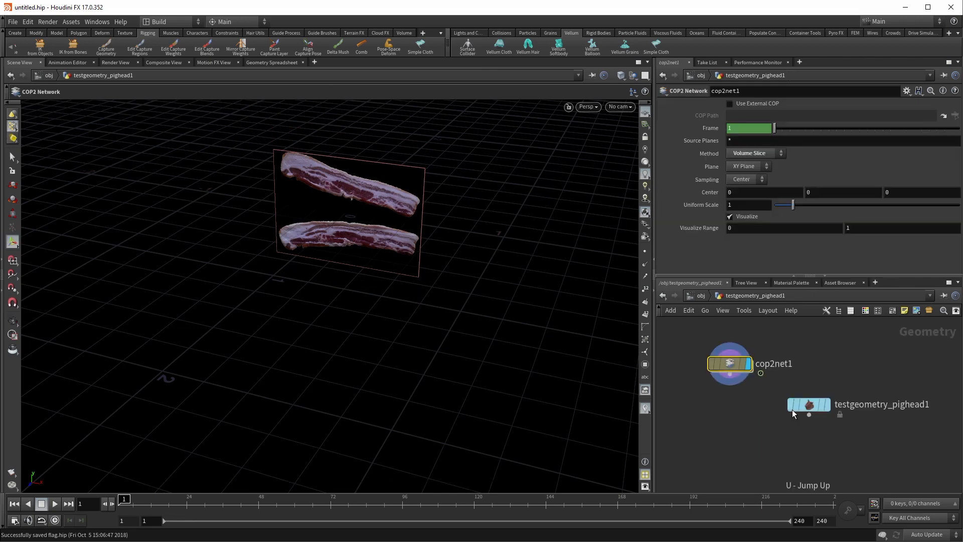
{"action": "left_click_drag", "start_coordinate": [310, 275], "coordinate": [352, 262], "text": "alt"}
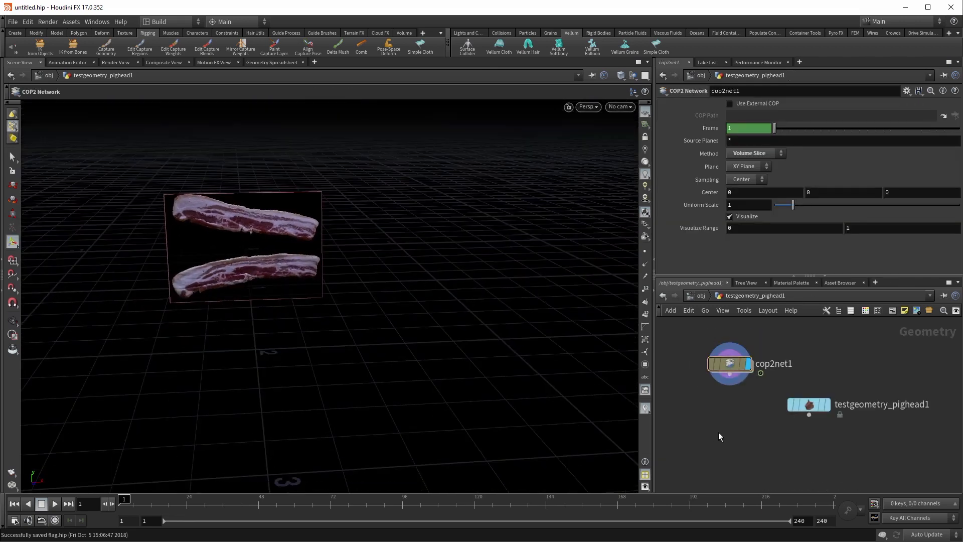
{"action": "middle_click_drag", "start_coordinate": [201, 298], "coordinate": [263, 336], "text": "alt"}
{"action": "right_click_drag", "start_coordinate": [208, 306], "coordinate": [304, 175], "text": "alt"}
{"action": "middle_click_drag", "start_coordinate": [345, 342], "coordinate": [338, 320], "text": "alt"}
{"action": "key", "text": "Tab"}
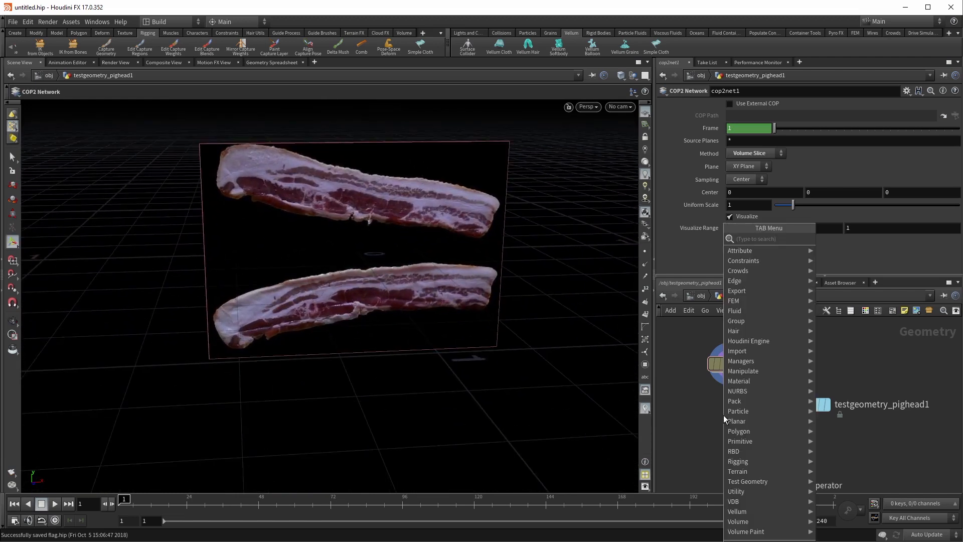
{"action": "type", "text": "trac"}
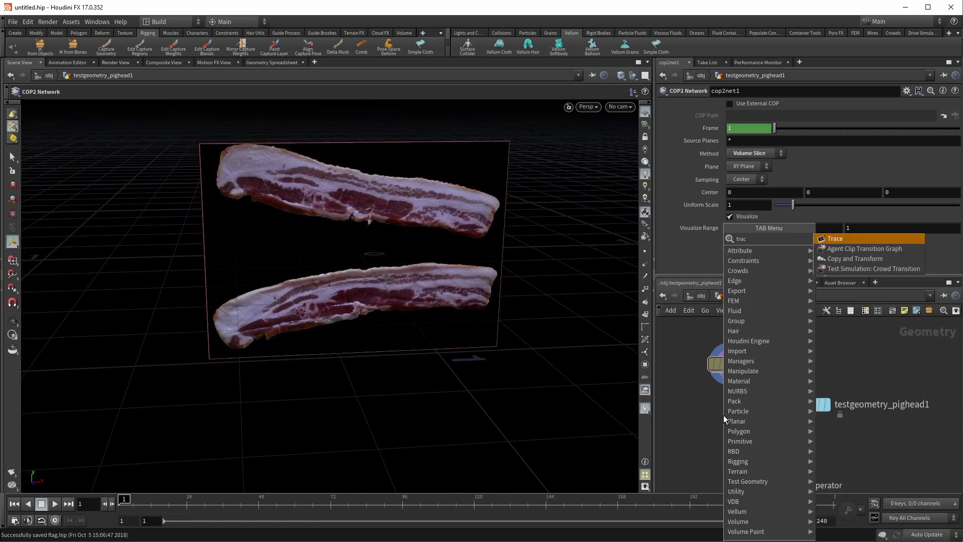
{"action": "key", "text": "Return"}
{"action": "left_click", "coordinate": [721, 411]}
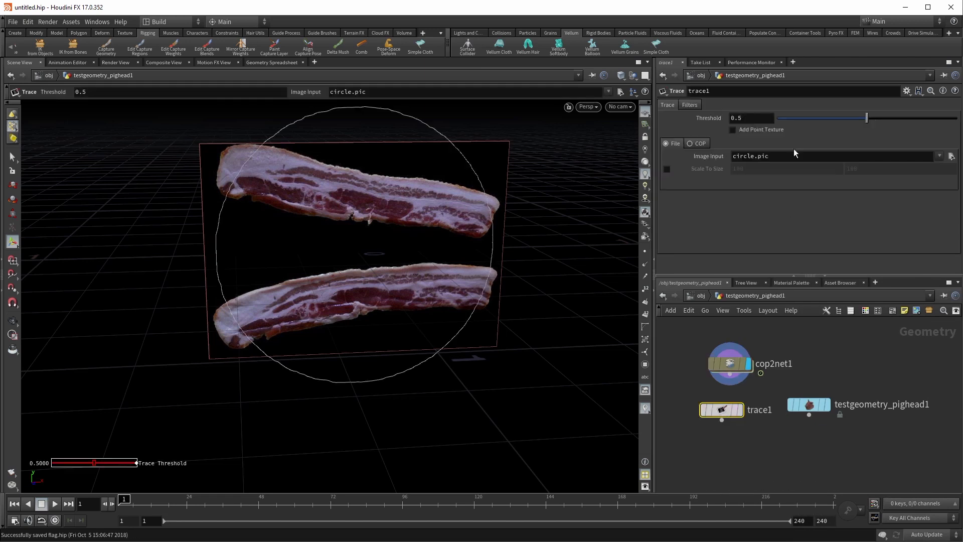
{"action": "left_click", "coordinate": [691, 145]}
{"action": "left_click_drag", "start_coordinate": [735, 366], "coordinate": [754, 156]}
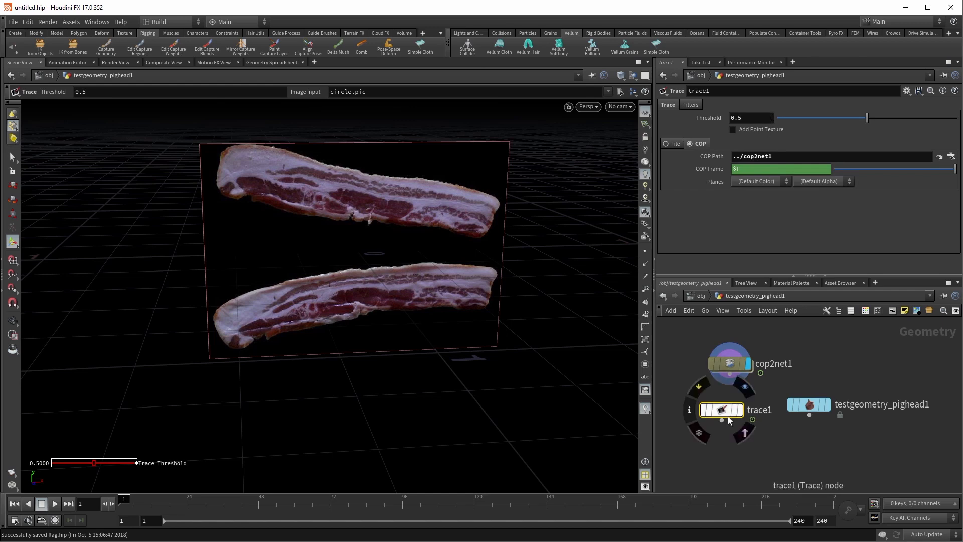
Display the Trace node's result and set its Threshold to 0.008
{"action": "left_click", "coordinate": [705, 393]}
{"action": "left_click_drag", "start_coordinate": [705, 390], "coordinate": [742, 424]}
{"action": "mouse_move", "coordinate": [458, 285]}
{"action": "left_mouse_down", "text": "alt"}
{"action": "mouse_move", "coordinate": [431, 254]}
{"action": "mouse_move", "coordinate": [452, 276]}
{"action": "left_mouse_up", "text": "alt"}
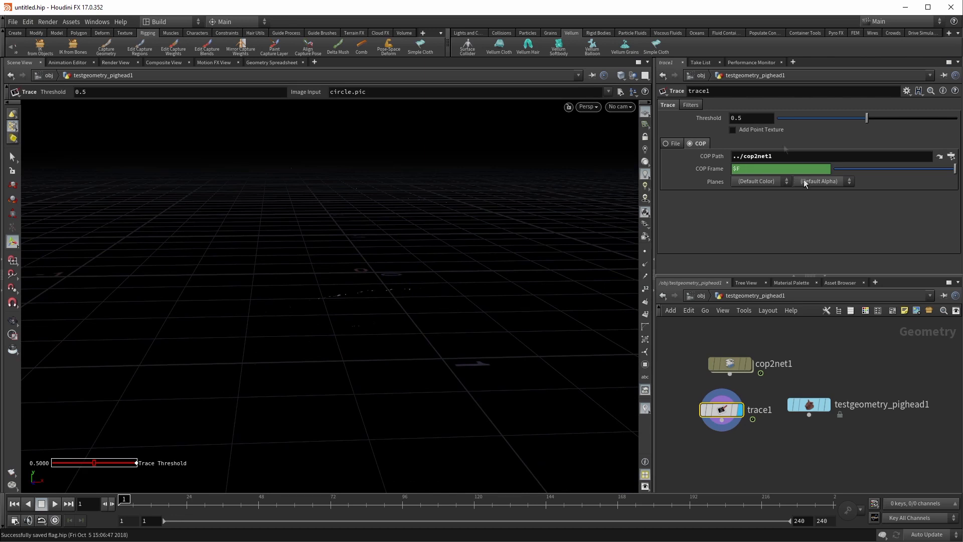
{"action": "mouse_move", "coordinate": [866, 118]}
{"action": "left_mouse_down"}
{"action": "mouse_move", "coordinate": [800, 123]}
{"action": "mouse_move", "coordinate": [771, 145]}
{"action": "left_mouse_up"}
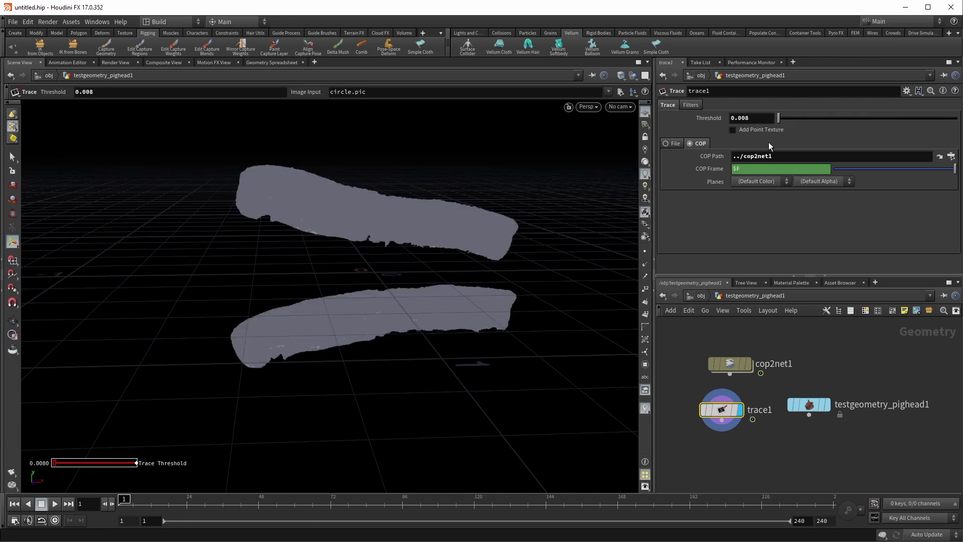
Switch the viewport to wireframe and examine the traced bacon outlines and the small shapes inside them
{"action": "key", "text": "space"}
{"action": "right_click_drag", "start_coordinate": [349, 257], "coordinate": [473, 210]}
{"action": "key", "text": "w"}
{"action": "middle_click_drag", "start_coordinate": [345, 293], "coordinate": [331, 296]}
{"action": "mouse_move", "coordinate": [331, 297]}
{"action": "right_mouse_down"}
{"action": "mouse_move", "coordinate": [514, 217]}
{"action": "mouse_move", "coordinate": [415, 263]}
{"action": "mouse_move", "coordinate": [378, 232]}
{"action": "right_mouse_up"}
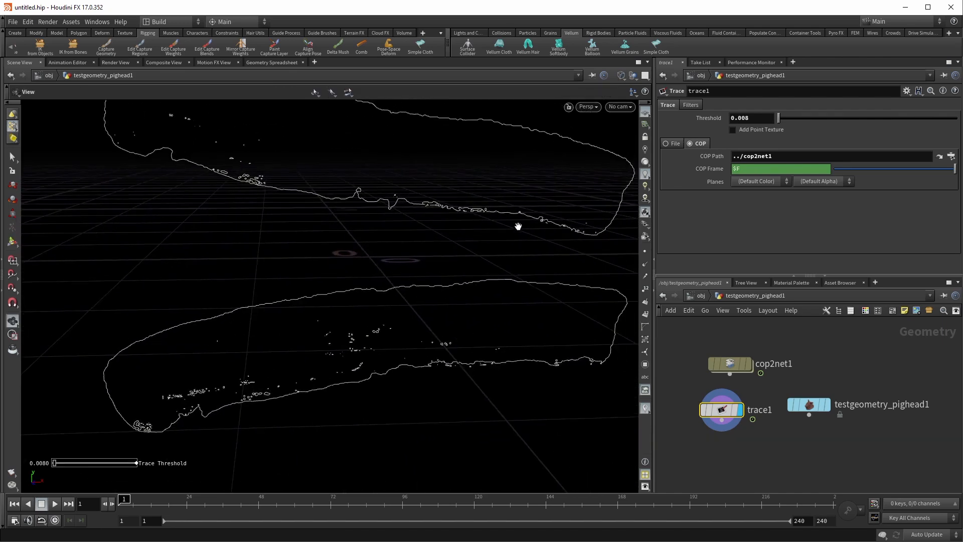
{"action": "key", "text": "Return"}
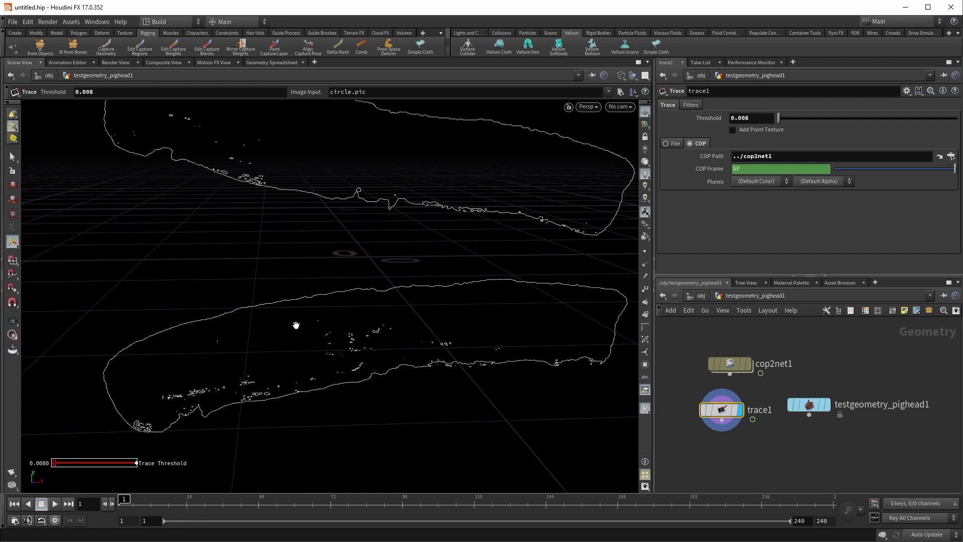
{"action": "key", "text": "space"}
{"action": "middle_click_drag", "start_coordinate": [296, 325], "coordinate": [417, 288]}
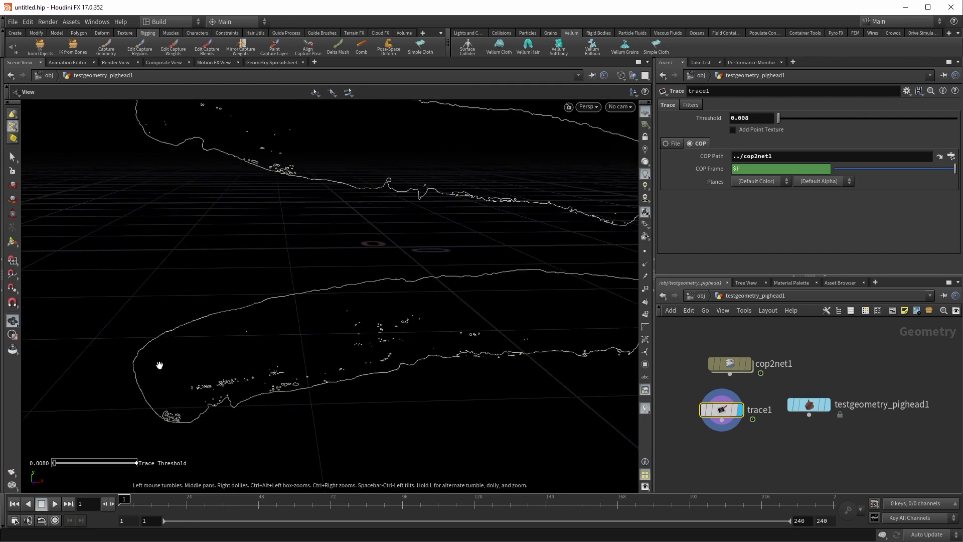
{"action": "mouse_move", "coordinate": [208, 437]}
{"action": "right_mouse_down"}
{"action": "mouse_move", "coordinate": [623, 214]}
{"action": "mouse_move", "coordinate": [640, 216]}
{"action": "right_mouse_up"}
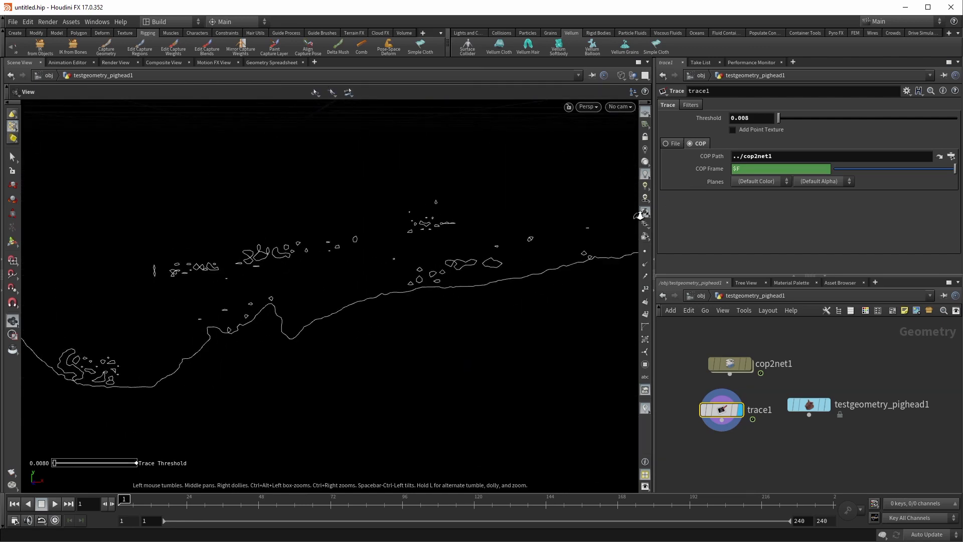
{"action": "mouse_move", "coordinate": [640, 216]}
{"action": "left_mouse_down"}
{"action": "mouse_move", "coordinate": [402, 316]}
{"action": "mouse_move", "coordinate": [207, 369]}
{"action": "left_mouse_up"}
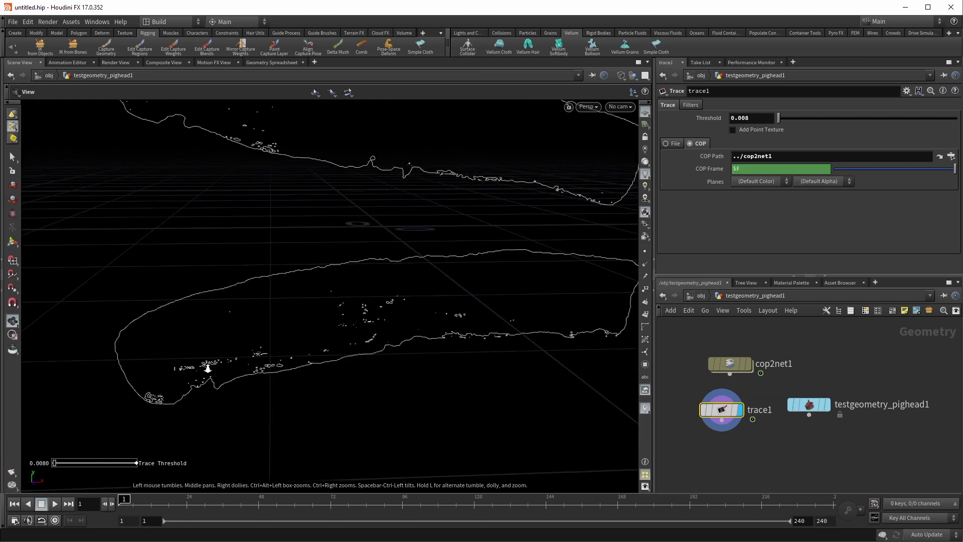
{"action": "mouse_move", "coordinate": [344, 221]}
{"action": "left_mouse_down"}
{"action": "mouse_move", "coordinate": [311, 316]}
{"action": "mouse_move", "coordinate": [382, 341]}
{"action": "left_mouse_up"}
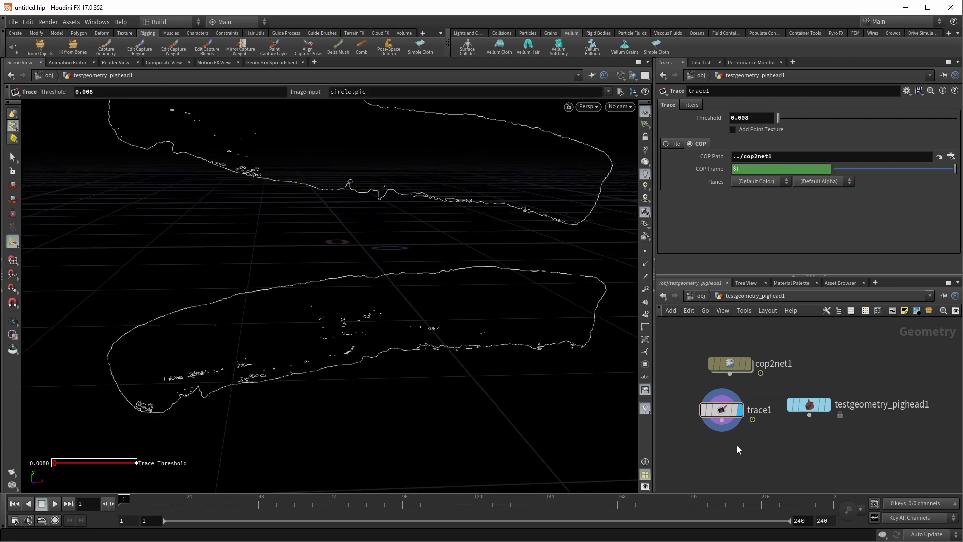
Add a Measure node below the Trace node and set its Type to Area
{"action": "key", "text": "Tab"}
{"action": "type", "text": "measure"}
{"action": "key", "text": "Return"}
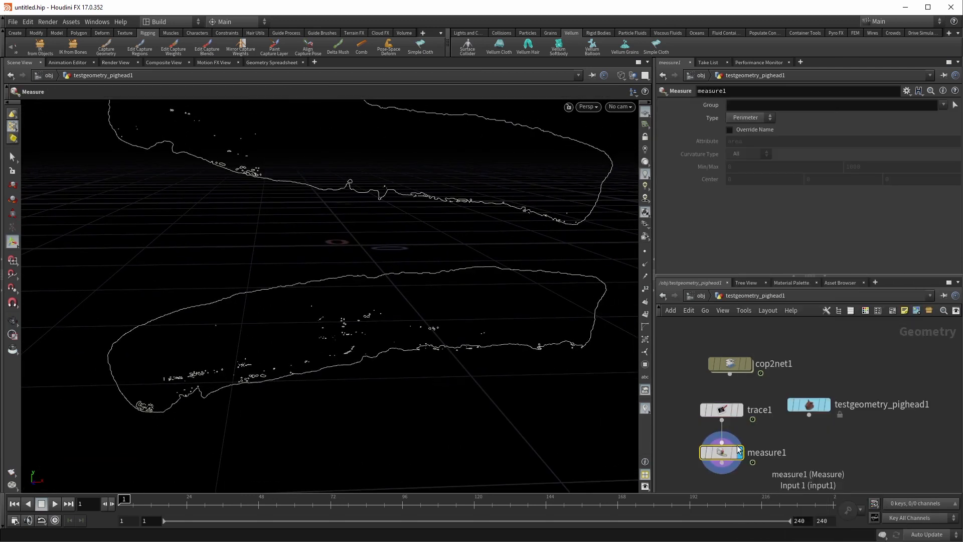
{"action": "left_click", "coordinate": [747, 119]}
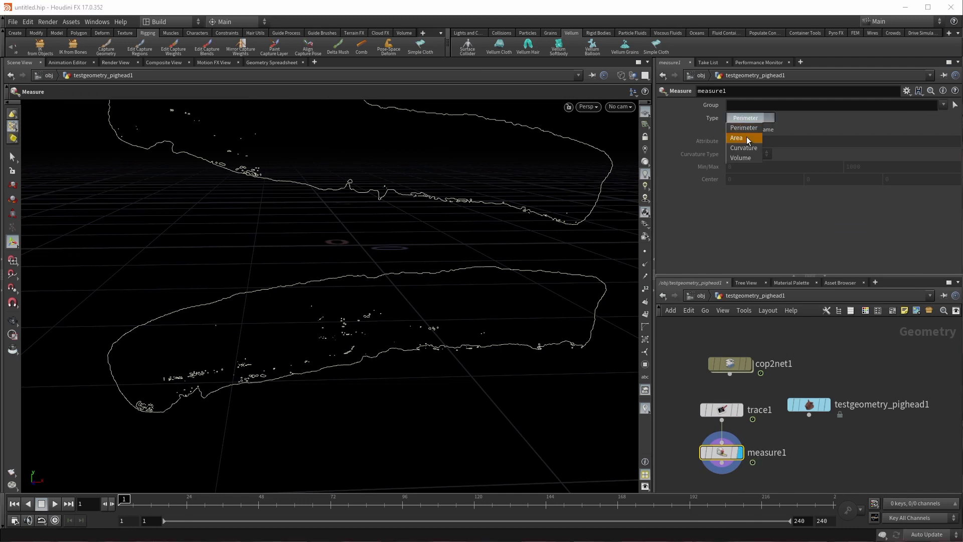
{"action": "left_click", "coordinate": [749, 139]}
Examine the Measure node's primitive area values in the Geometry Spreadsheet, sorted from largest to smallest, and return to the scene view
{"action": "mouse_move", "coordinate": [723, 459]}
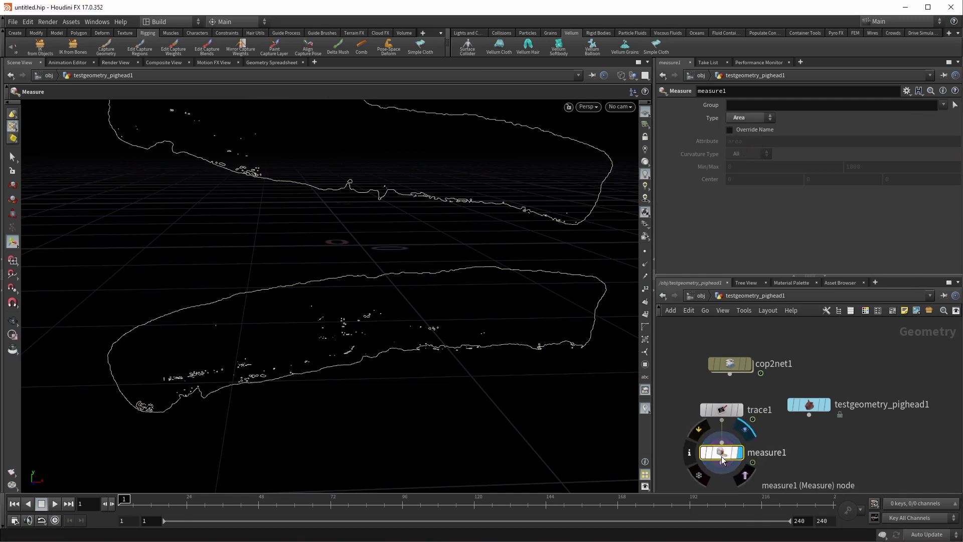
{"action": "left_click", "coordinate": [272, 63]}
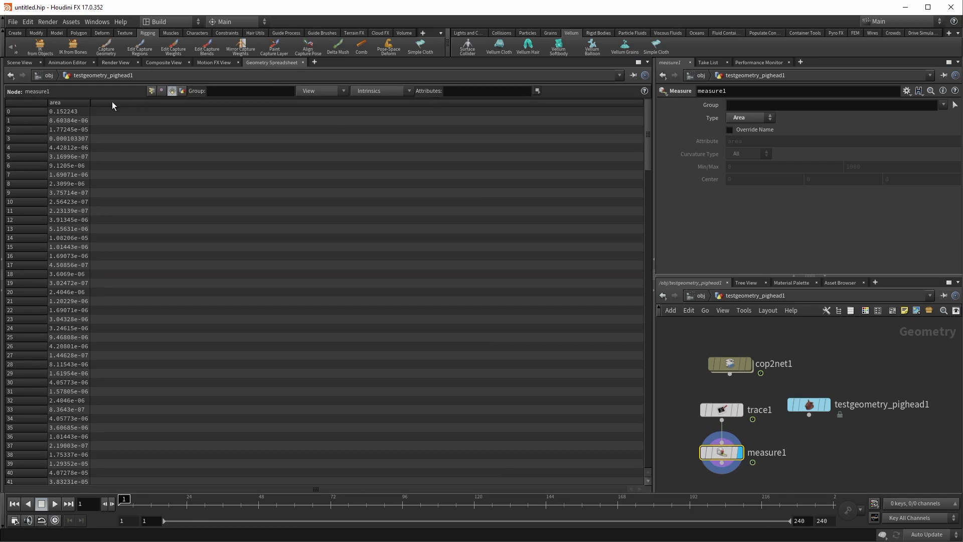
{"action": "left_click", "coordinate": [78, 102]}
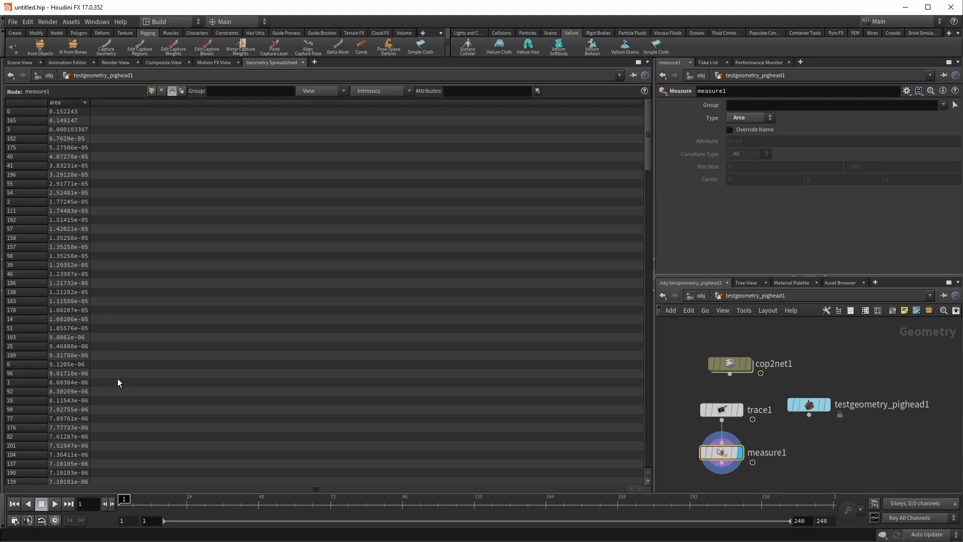
{"action": "left_click", "coordinate": [17, 63]}
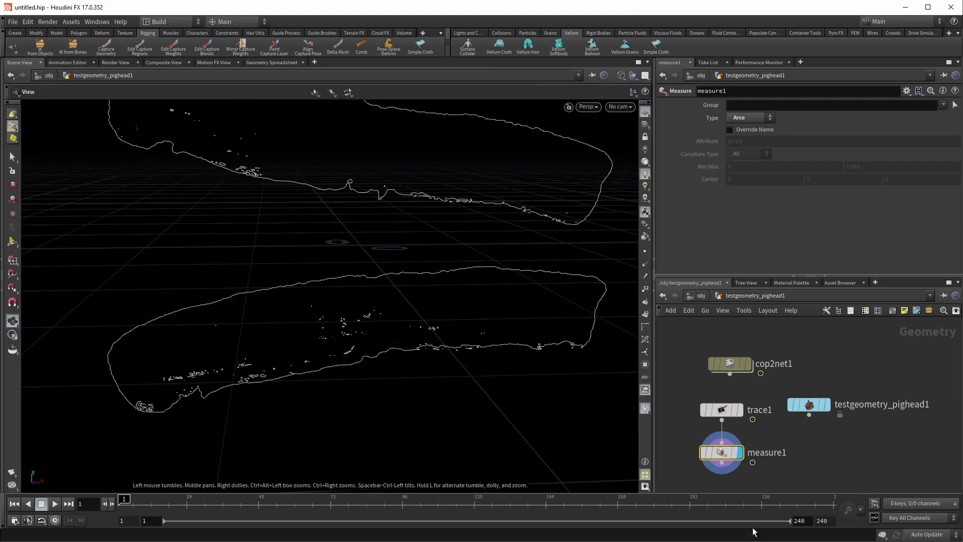
Add a Blast node below the Measure node, with Group Type Primitives and Group 0
{"action": "scroll", "coordinate": [742, 438], "scroll_direction": "up", "scroll_amount": 2}
{"action": "key", "text": "Tab"}
{"action": "type", "text": "blast"}
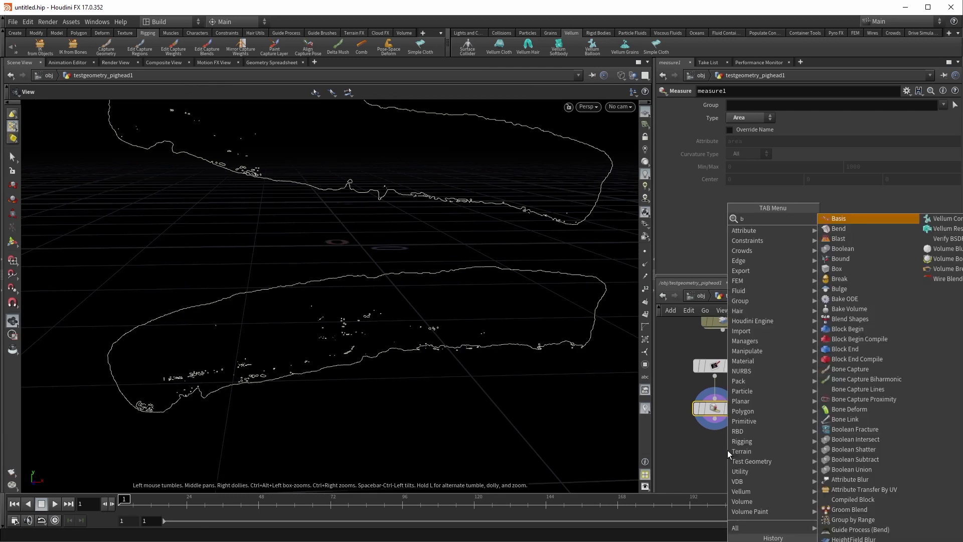
{"action": "key", "text": "Return"}
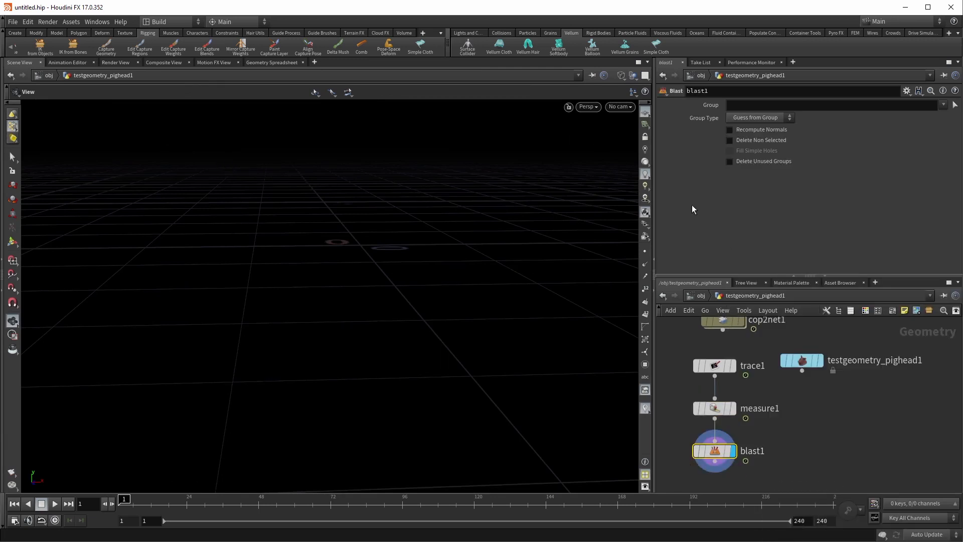
{"action": "left_click", "coordinate": [778, 117]}
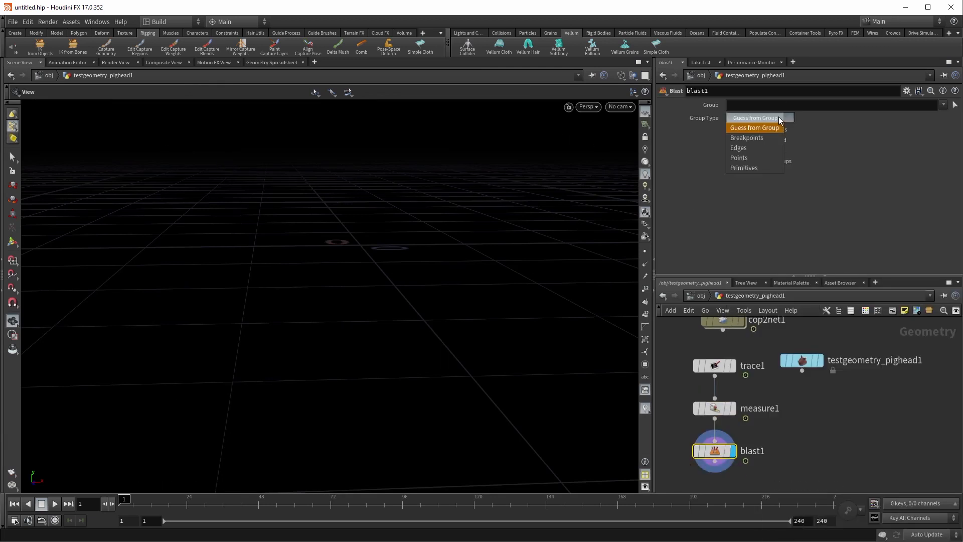
{"action": "left_click", "coordinate": [760, 161]}
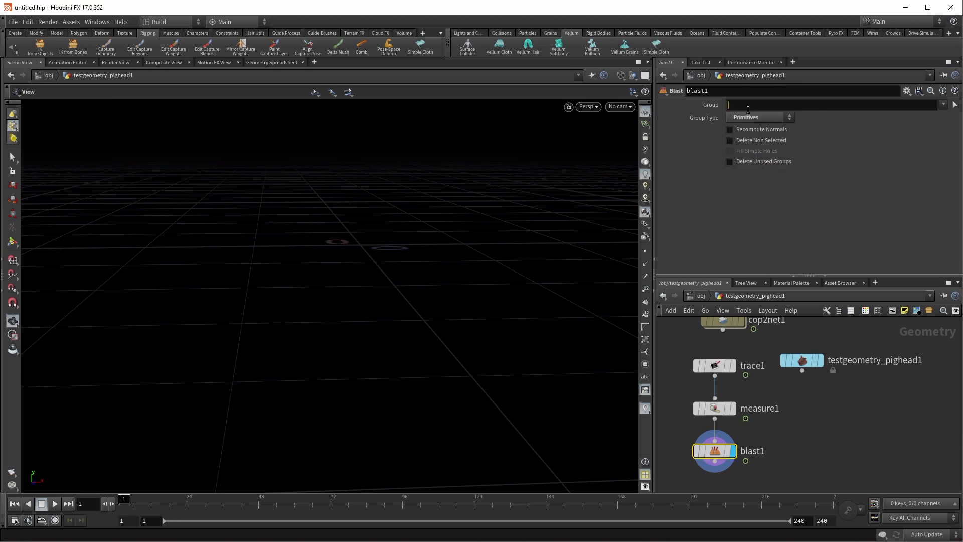
{"action": "key", "text": "Return"}
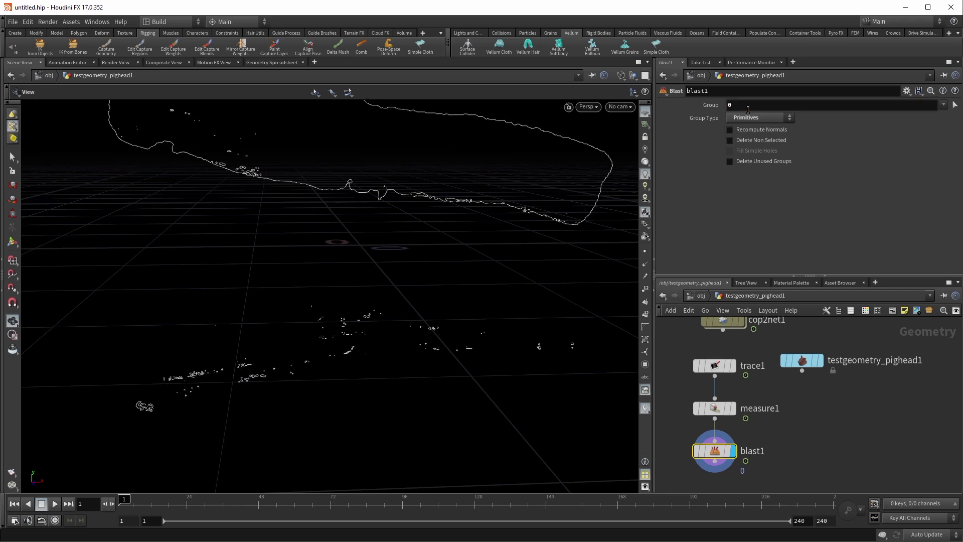
{"action": "left_click", "coordinate": [748, 109]}
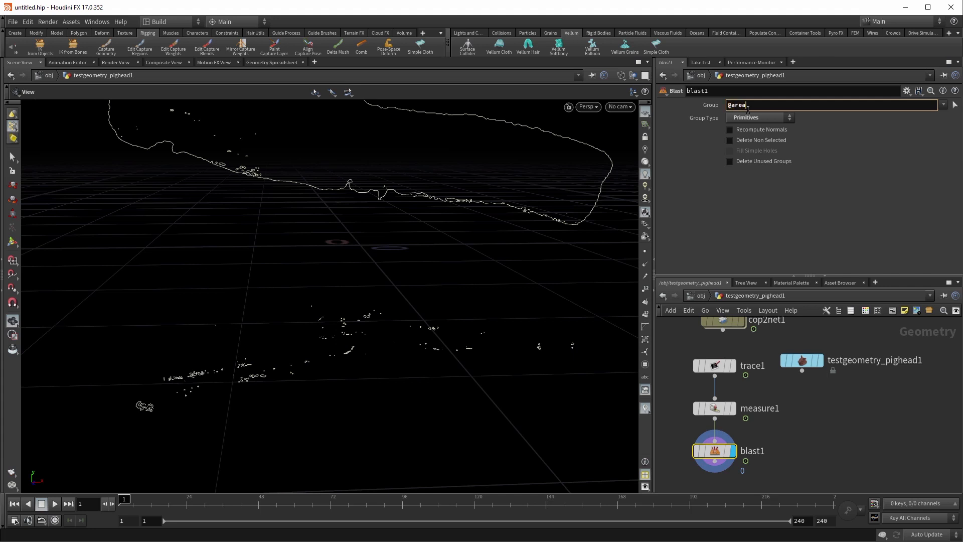
{"action": "type", "text": "@area>0.1"}
{"action": "key", "text": "Return"}
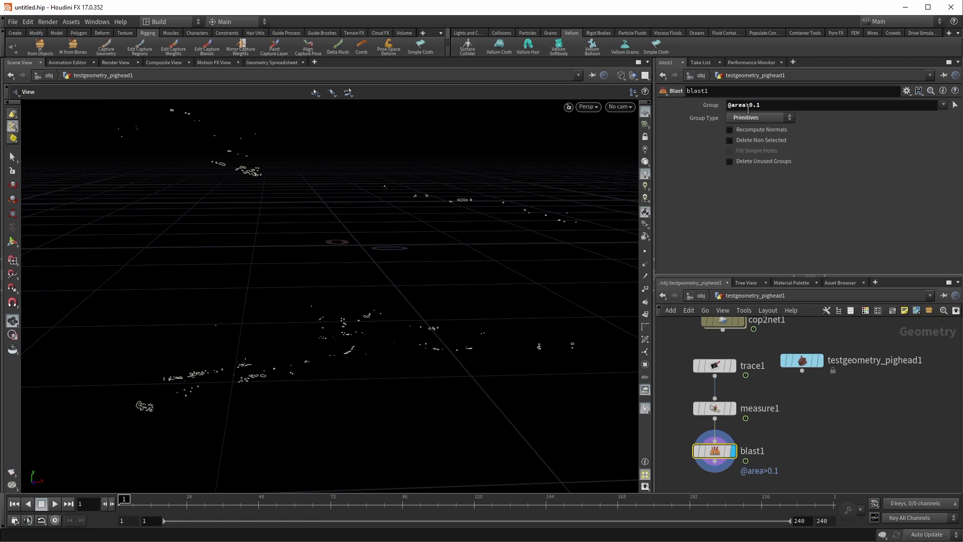
{"action": "left_click", "coordinate": [757, 139]}
{"action": "middle_click_drag", "start_coordinate": [456, 223], "coordinate": [487, 285]}
{"action": "left_click_drag", "start_coordinate": [486, 284], "coordinate": [445, 323]}
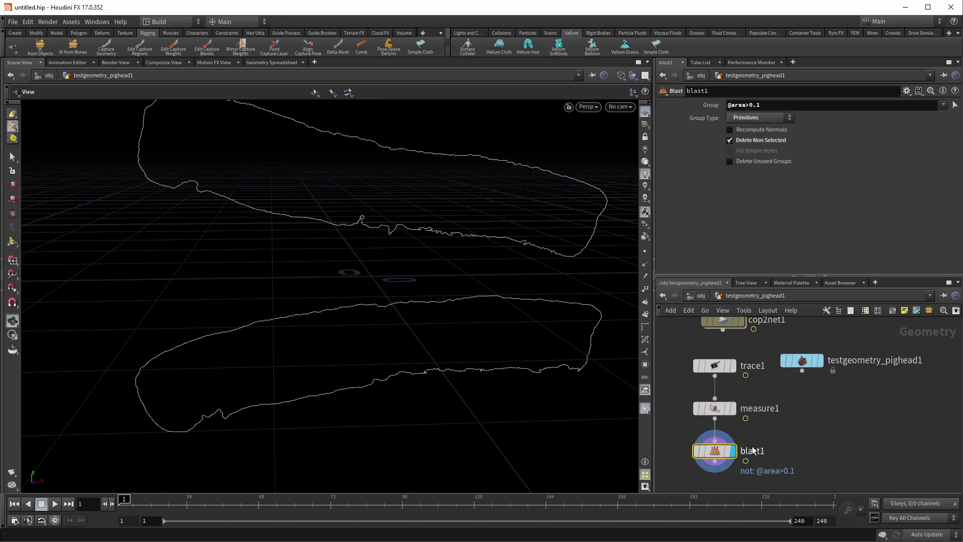
Add a Resample node below the Blast node and reduce its Length to 0.056
{"action": "middle_click_drag", "start_coordinate": [796, 408], "coordinate": [843, 351]}
{"action": "key", "text": "Tab"}
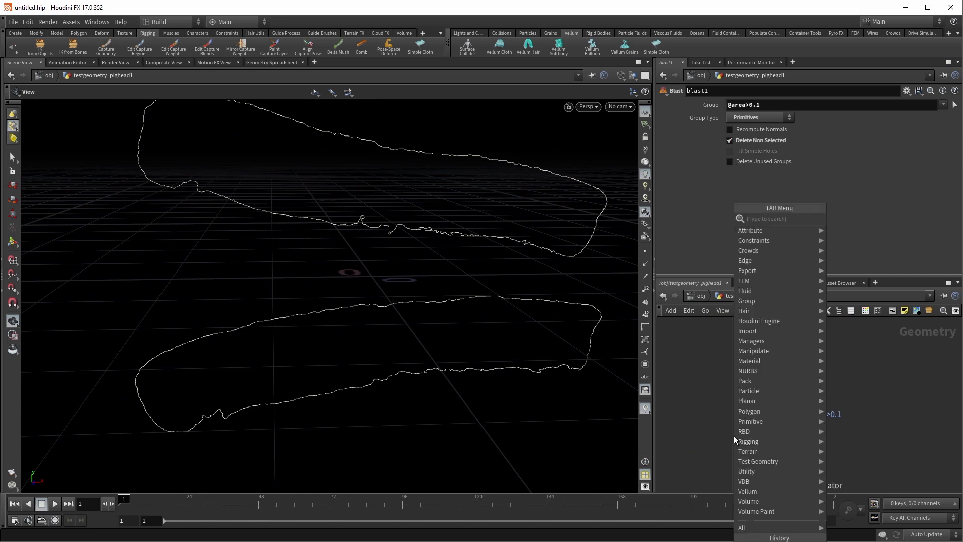
{"action": "type", "text": "resa"}
{"action": "key", "text": "Return"}
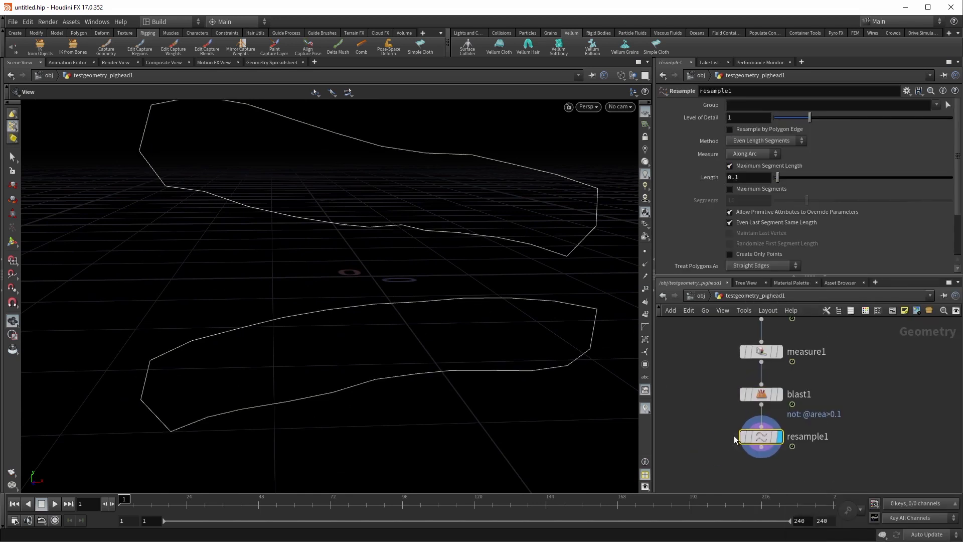
{"action": "left_click", "coordinate": [751, 178]}
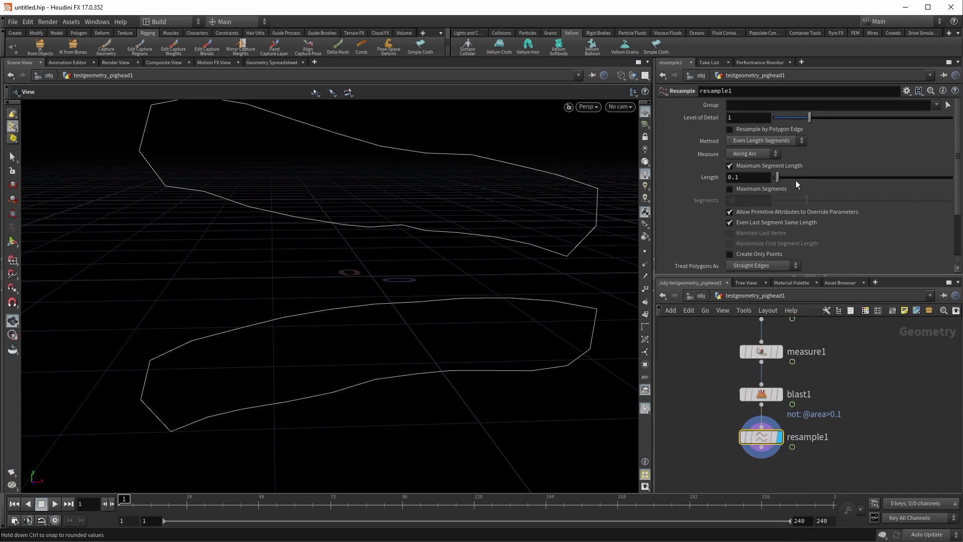
{"action": "type", "text": "0.06"}
{"action": "key", "text": "Return"}
{"action": "mouse_move", "coordinate": [751, 178]}
{"action": "middle_mouse_down"}
{"action": "mouse_move", "coordinate": [751, 227]}
{"action": "mouse_move", "coordinate": [740, 228]}
{"action": "middle_mouse_up"}
{"action": "key", "text": "w"}
{"action": "key", "text": "w"}
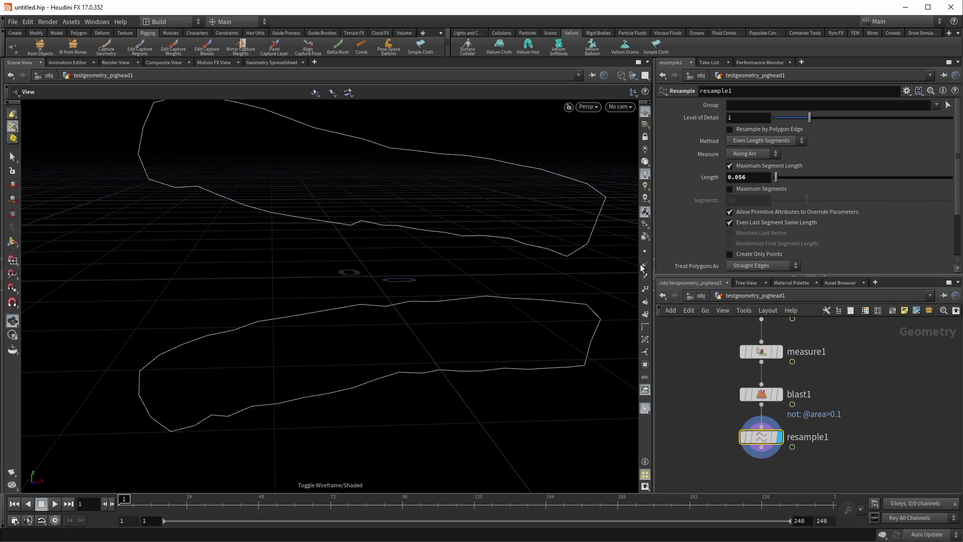
Display the points in the viewport and set the Resample node's Length to 0.016
{"action": "left_click", "coordinate": [646, 291]}
{"action": "middle_click_drag", "start_coordinate": [741, 178], "coordinate": [532, 224]}
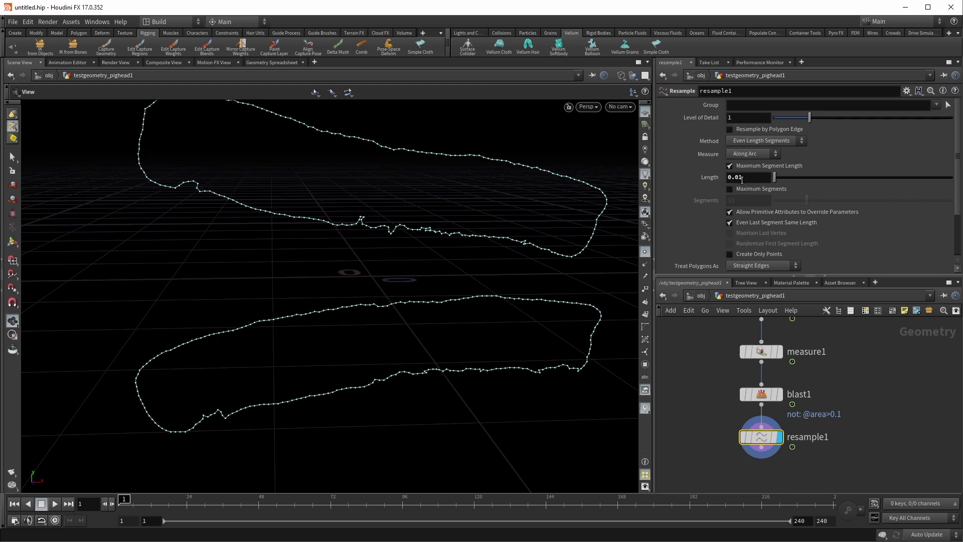
{"action": "mouse_move", "coordinate": [577, 220]}
{"action": "left_mouse_down"}
{"action": "mouse_move", "coordinate": [539, 213]}
{"action": "mouse_move", "coordinate": [559, 212]}
{"action": "left_mouse_up"}
{"action": "middle_click_drag", "start_coordinate": [737, 177], "coordinate": [773, 213]}
{"action": "left_click_drag", "start_coordinate": [453, 198], "coordinate": [514, 271]}
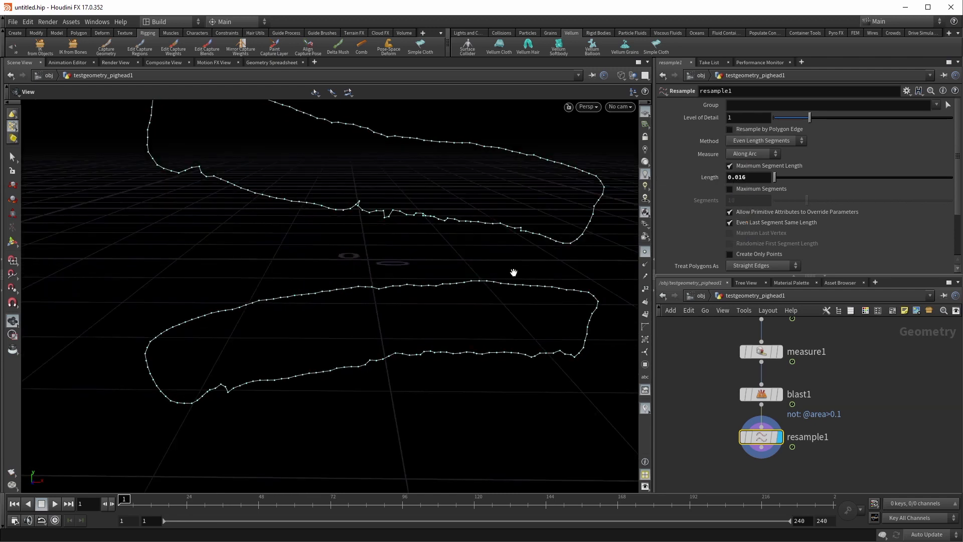
Add a Planar Patch from Curves node, connect the Resample output to it and display its result
{"action": "middle_click_drag", "start_coordinate": [711, 414], "coordinate": [704, 342]}
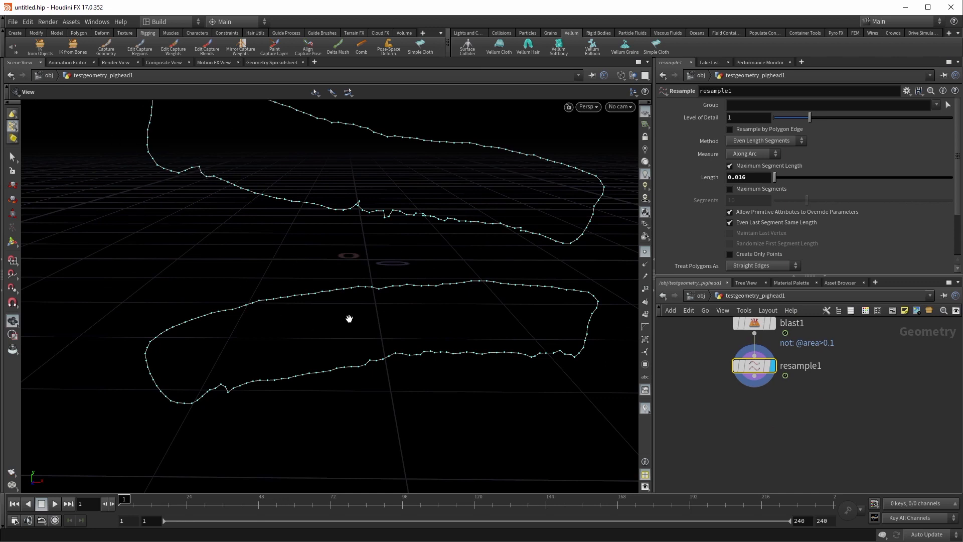
{"action": "left_click", "coordinate": [762, 427]}
{"action": "key", "text": "Tab"}
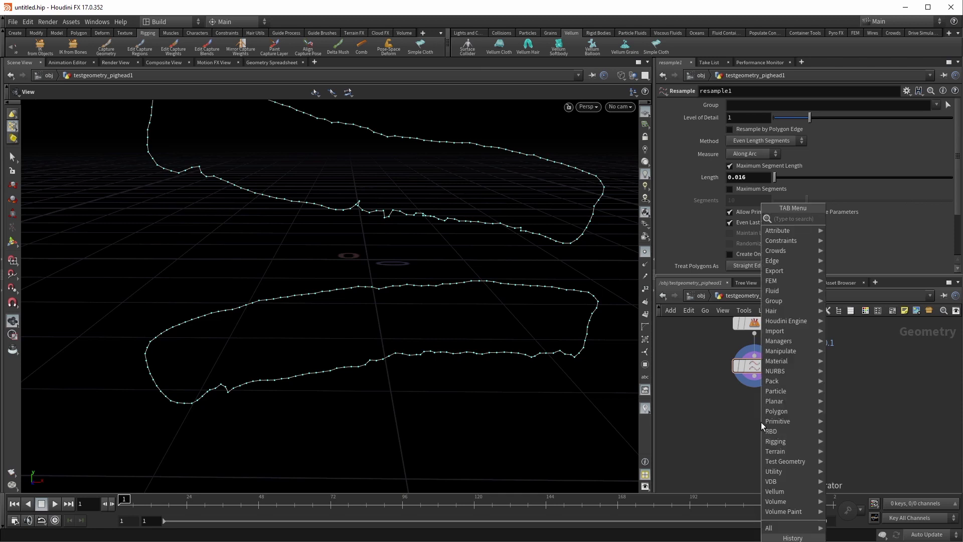
{"action": "type", "text": "plan"}
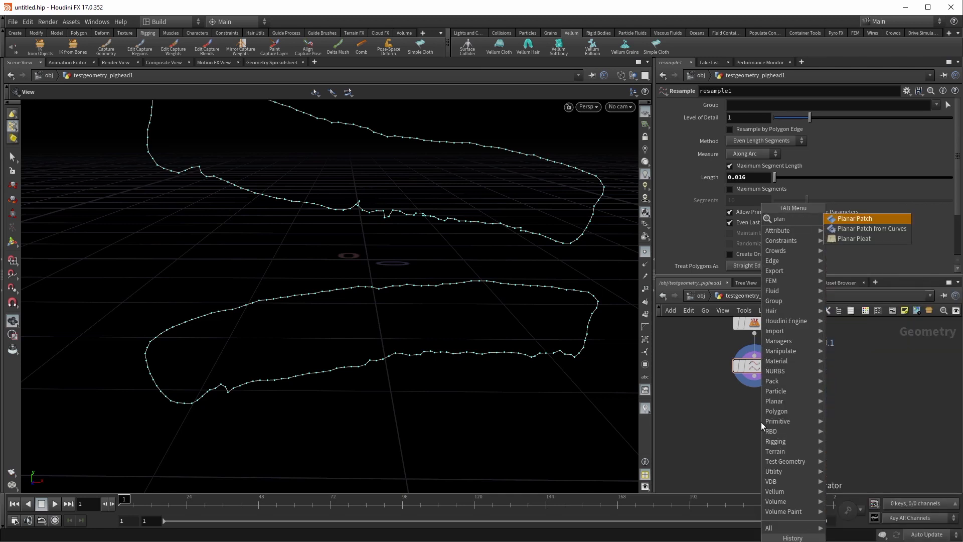
{"action": "key", "text": "Down"}
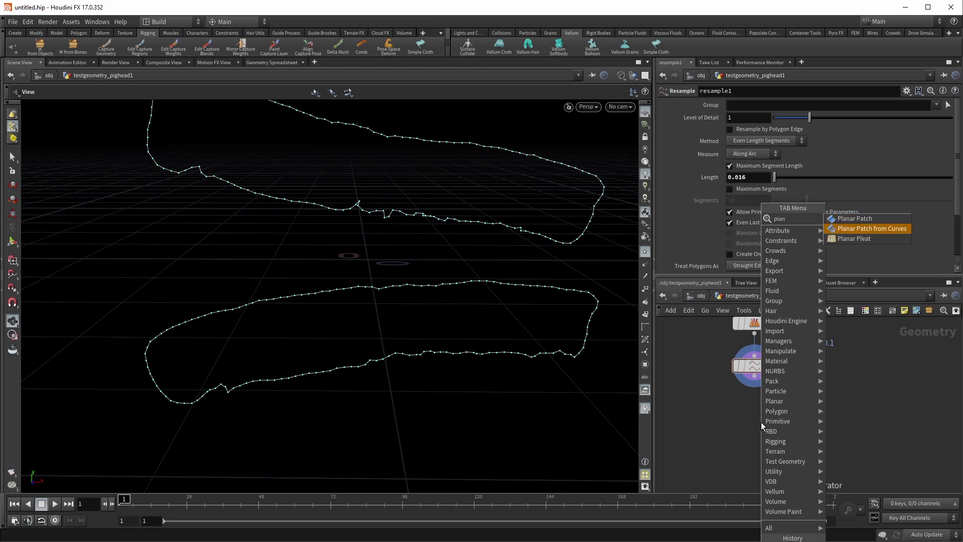
{"action": "key", "text": "Return"}
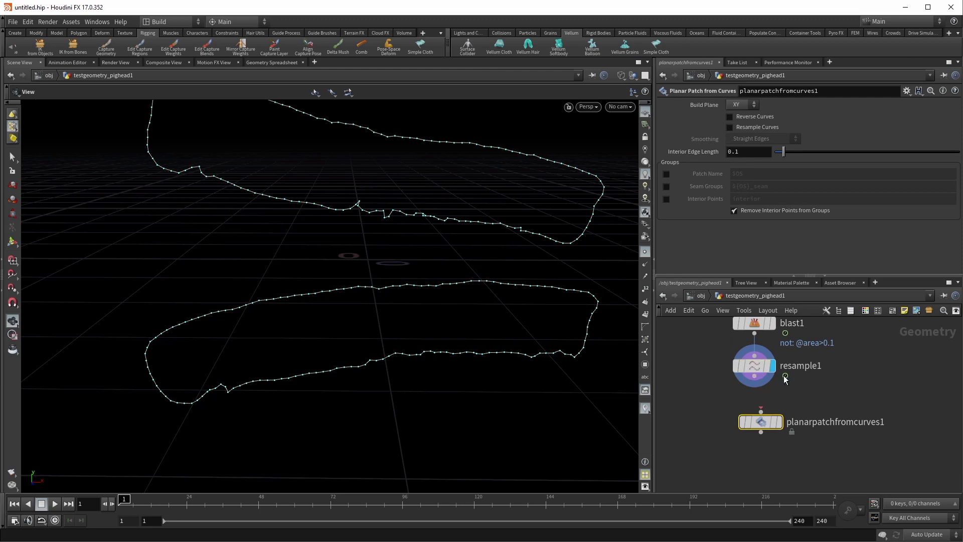
{"action": "left_click_drag", "start_coordinate": [754, 376], "coordinate": [762, 411]}
{"action": "left_click", "coordinate": [783, 405]}
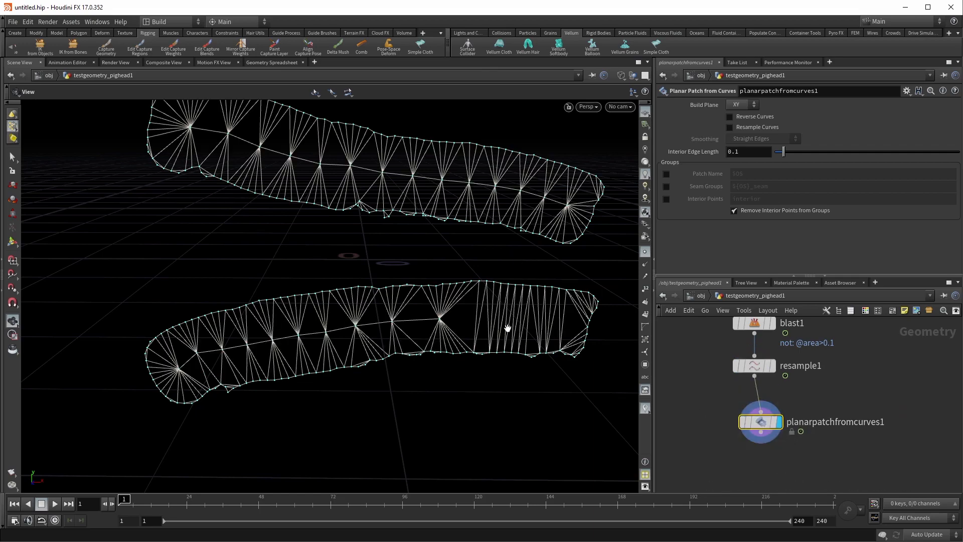
Enable Resample Curves on the planar patch and set its Interior Edge Length to 0.02
{"action": "left_click_drag", "start_coordinate": [510, 329], "coordinate": [407, 330]}
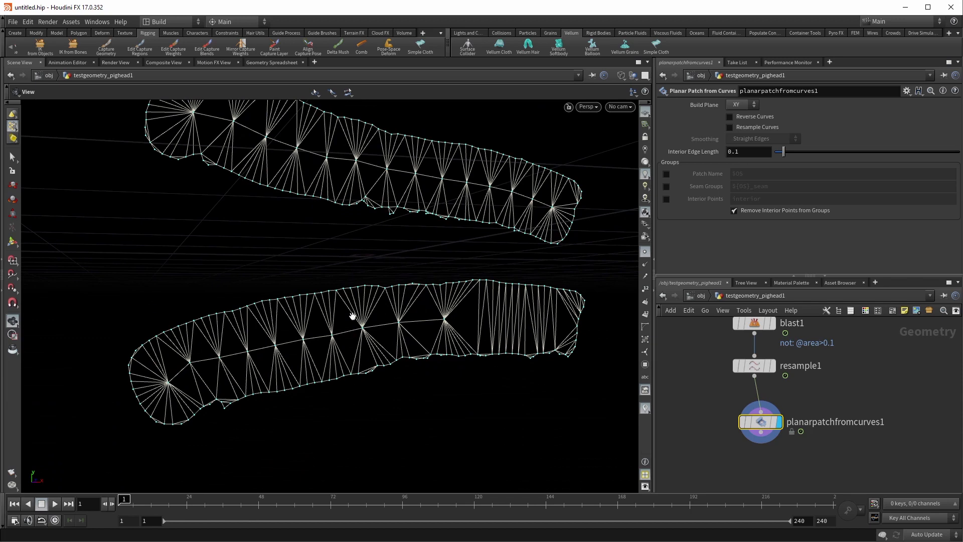
{"action": "left_click", "coordinate": [742, 130]}
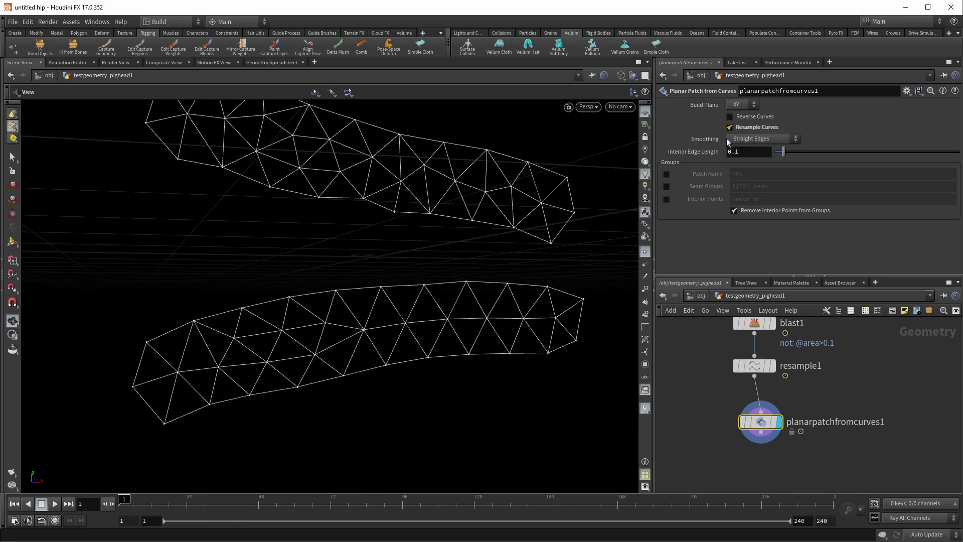
{"action": "left_click_drag", "start_coordinate": [451, 248], "coordinate": [426, 308]}
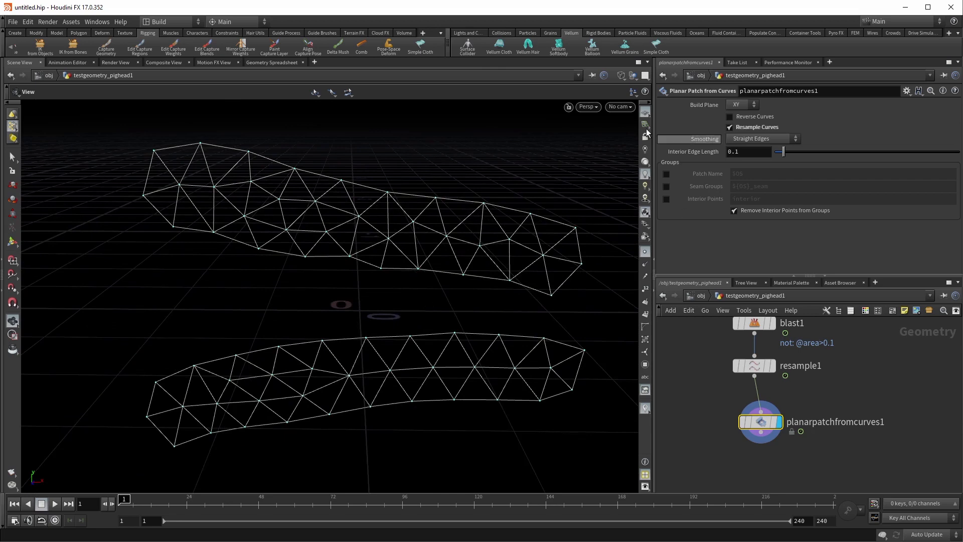
{"action": "middle_click_drag", "start_coordinate": [752, 155], "coordinate": [708, 178]}
{"action": "mouse_move", "coordinate": [480, 286]}
{"action": "left_mouse_down"}
{"action": "mouse_move", "coordinate": [451, 258]}
{"action": "mouse_move", "coordinate": [467, 259]}
{"action": "mouse_move", "coordinate": [488, 296]}
{"action": "mouse_move", "coordinate": [481, 288]}
{"action": "left_mouse_up"}
{"action": "key", "text": "w"}
{"action": "key", "text": "w"}
Add a UV Quick Shade node below the Planar Patch from Curves node
{"action": "scroll", "coordinate": [688, 378], "scroll_direction": "down", "scroll_amount": 3}
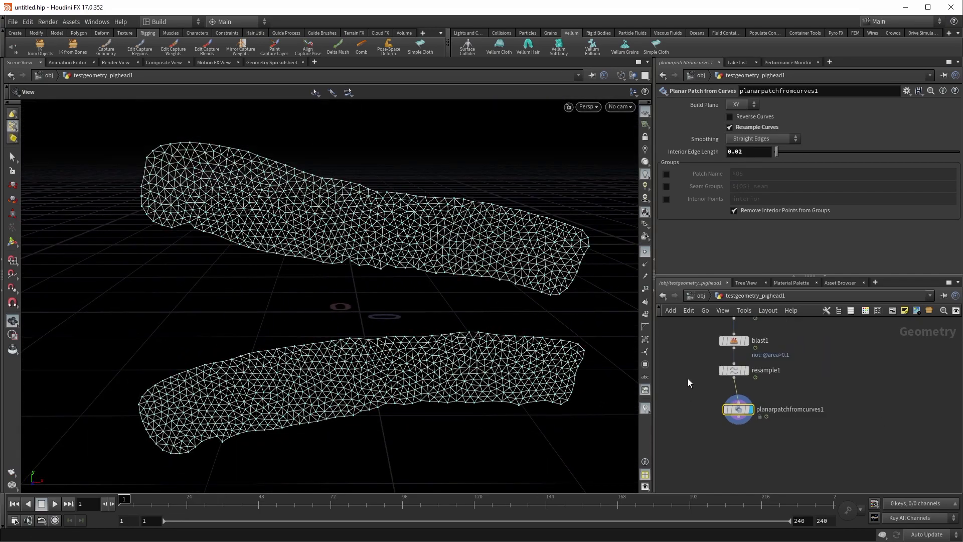
{"action": "scroll", "coordinate": [703, 420], "scroll_direction": "up", "scroll_amount": 3}
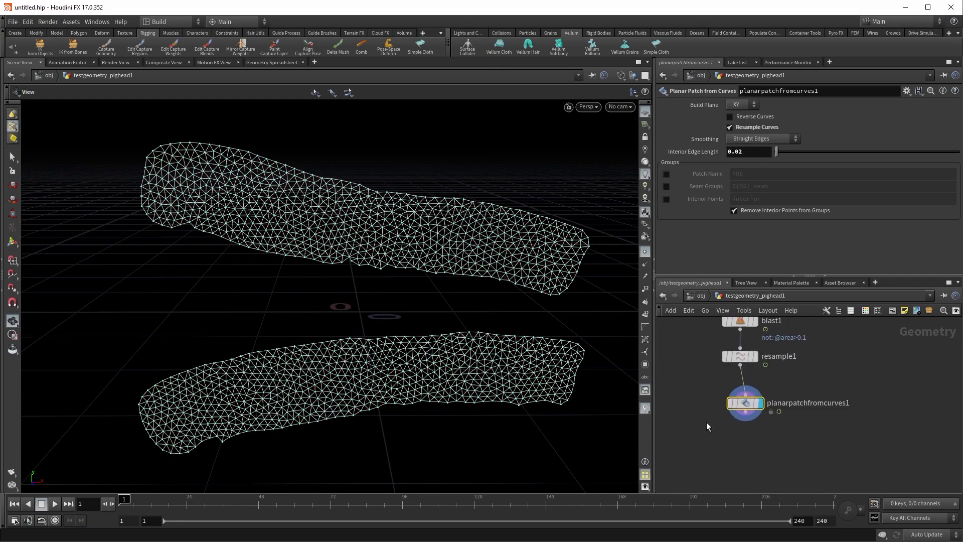
{"action": "key", "text": "Tab"}
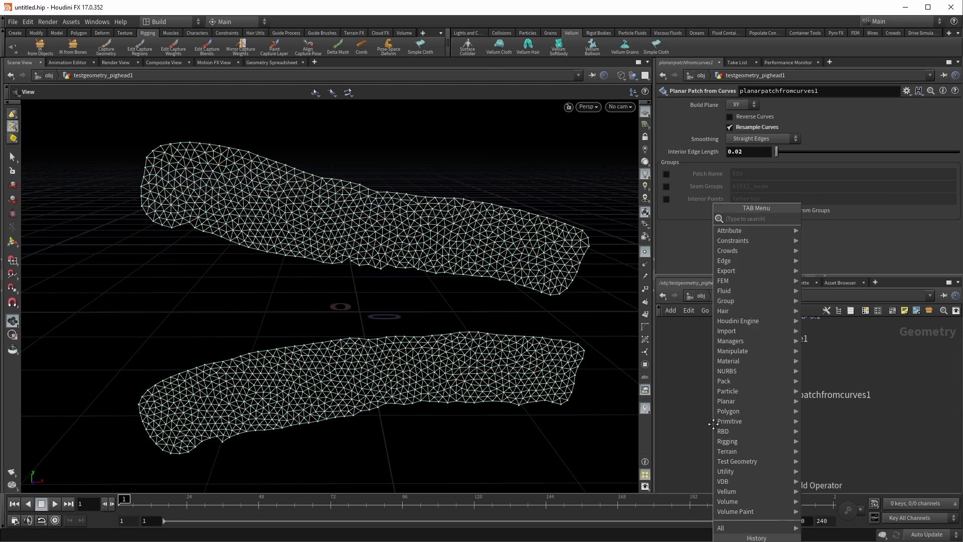
{"action": "type", "text": "uvq"}
{"action": "key", "text": "Return"}
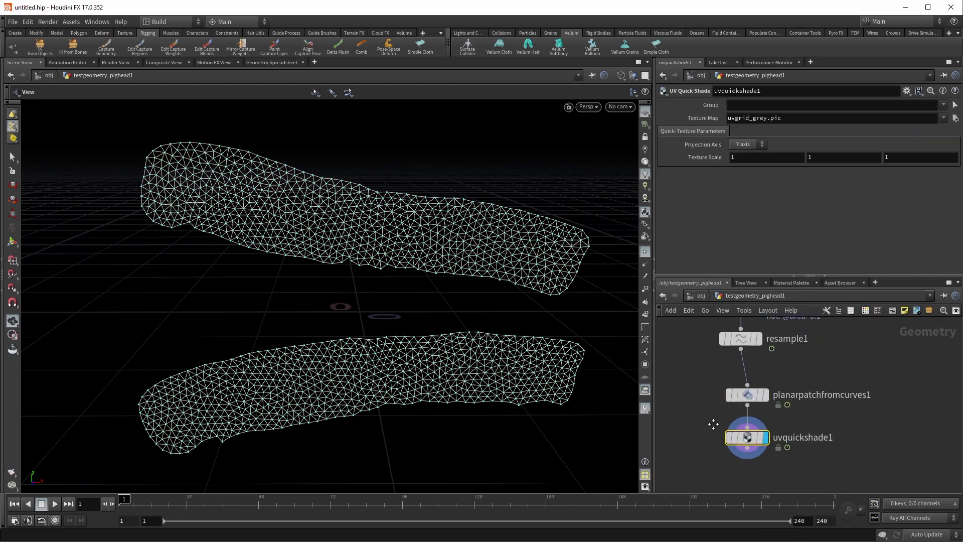
Enable Add Point Texture on the trace1 node and check its output attributes for uv
{"action": "middle_click_drag", "start_coordinate": [674, 367], "coordinate": [692, 441]}
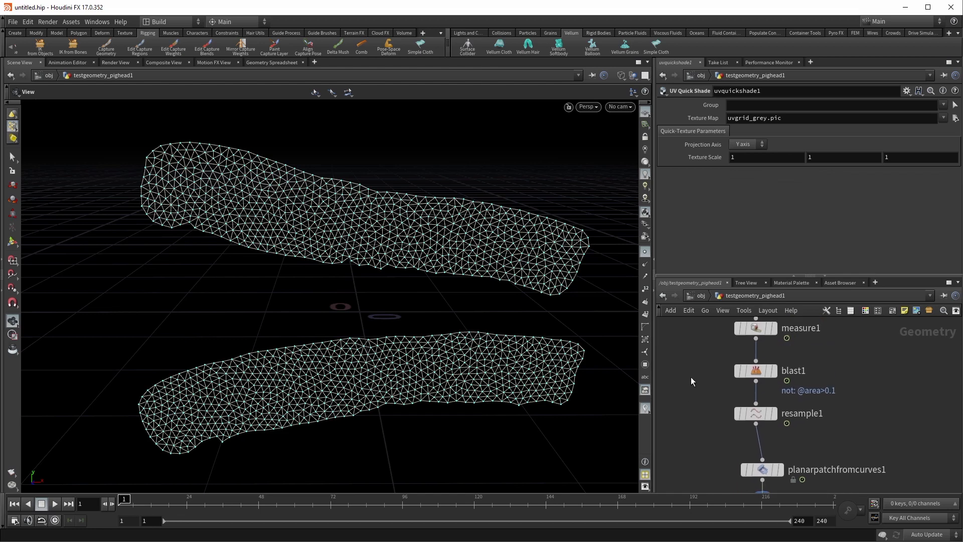
{"action": "middle_click_drag", "start_coordinate": [706, 337], "coordinate": [700, 383]}
{"action": "left_click_drag", "start_coordinate": [700, 355], "coordinate": [757, 333]}
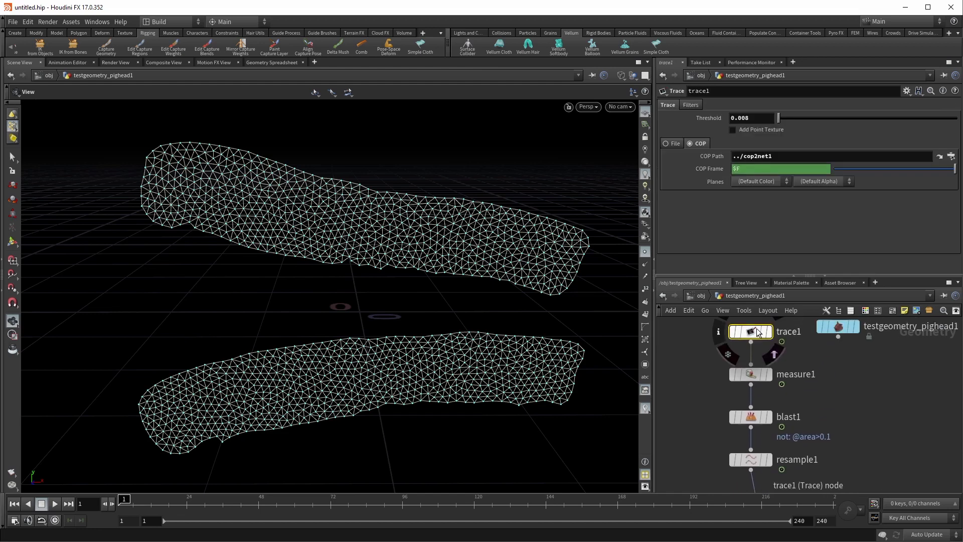
{"action": "left_click", "coordinate": [755, 132]}
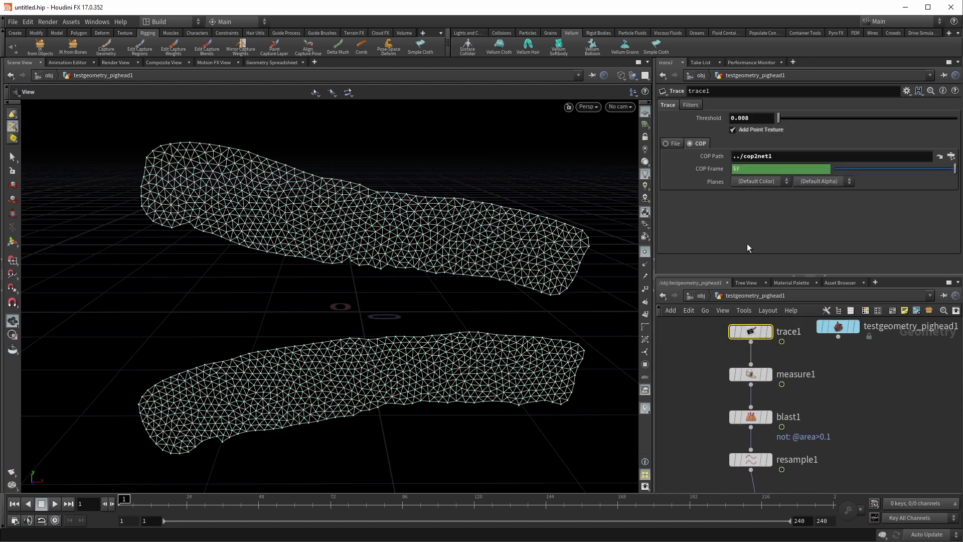
{"action": "middle_click", "coordinate": [752, 333]}
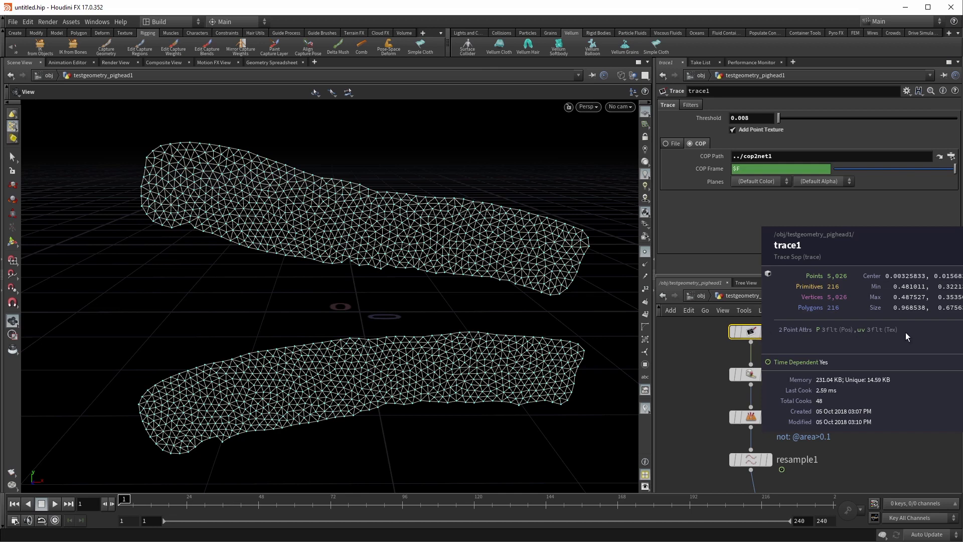
Set the UV Quick Shade node's Texture Map to bacon.jpg and turn off the point display in the viewport
{"action": "scroll", "coordinate": [901, 346], "scroll_direction": "down", "scroll_amount": 6}
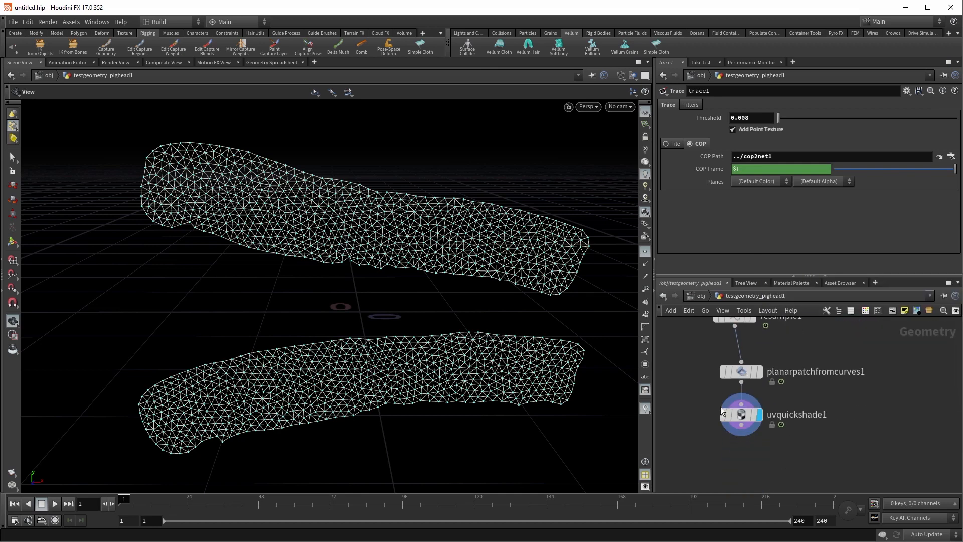
{"action": "left_click_drag", "start_coordinate": [692, 389], "coordinate": [767, 434]}
{"action": "left_click", "coordinate": [790, 119]}
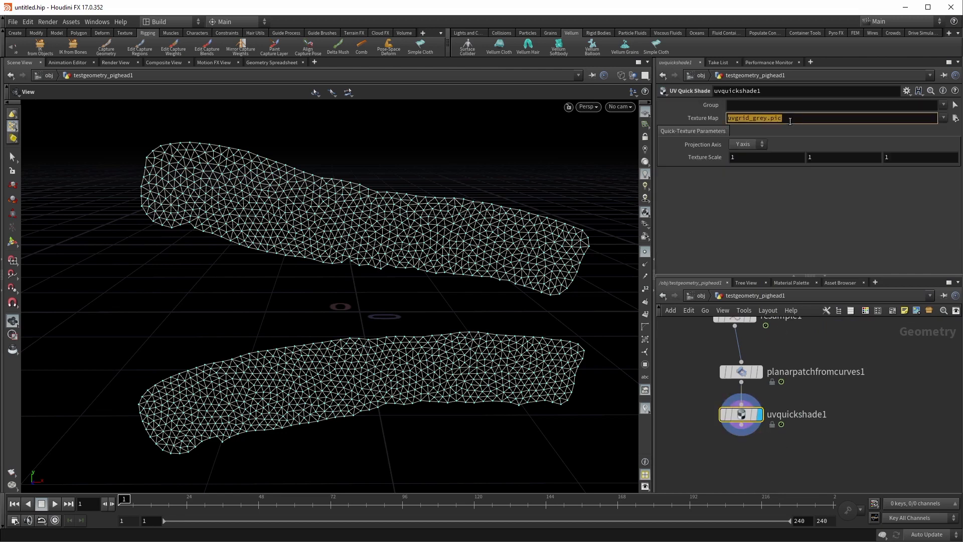
{"action": "type", "text": "bacon.jpg"}
{"action": "key", "text": "Return"}
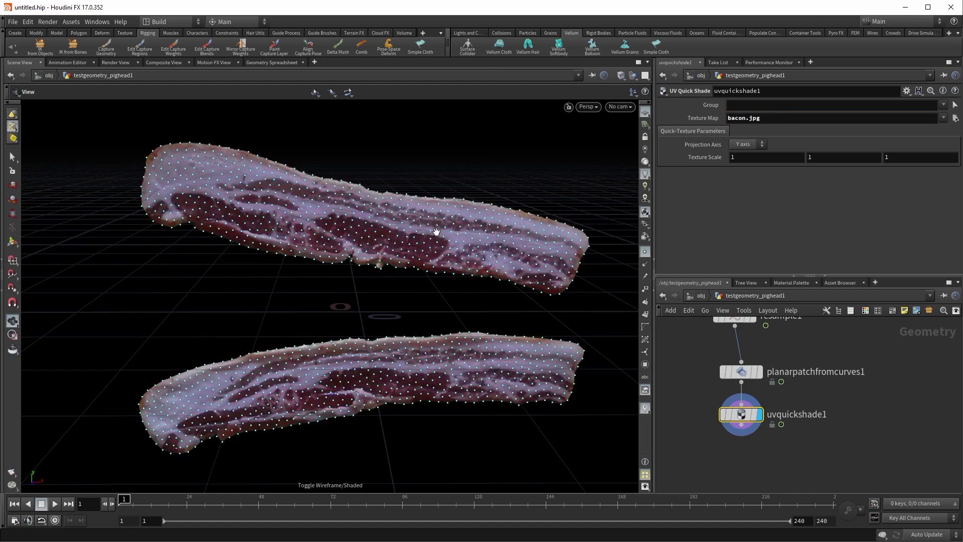
{"action": "left_click_drag", "start_coordinate": [465, 323], "coordinate": [468, 212]}
{"action": "left_click", "coordinate": [646, 251]}
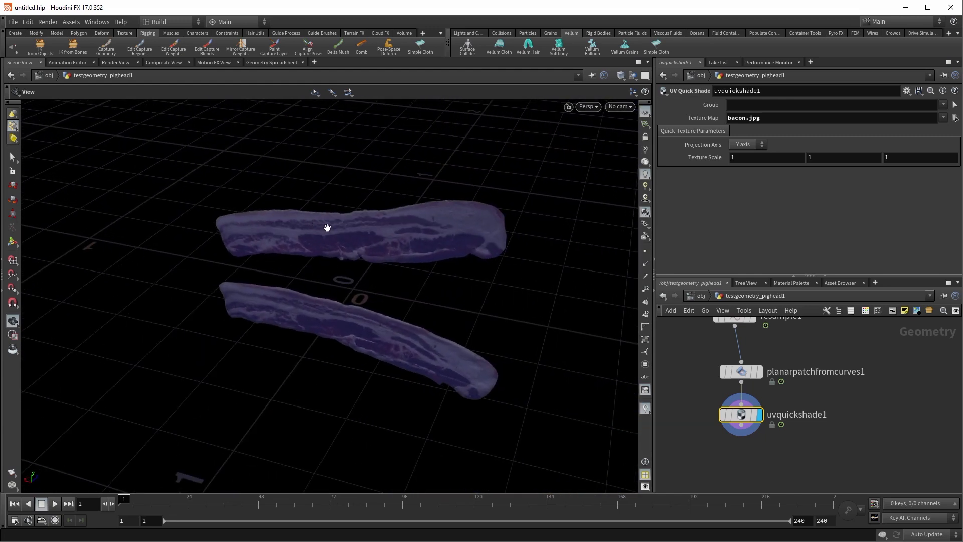
Examine the textured bacon strips at object level, then return inside the testgeometry_pighead1 network
{"action": "left_click", "coordinate": [841, 395]}
{"action": "key", "text": "u"}
{"action": "left_click", "coordinate": [739, 389]}
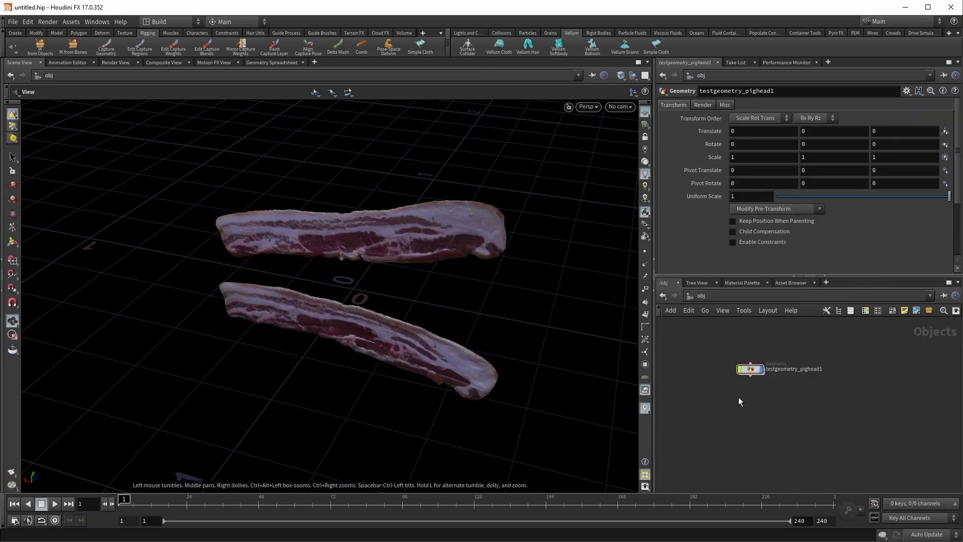
{"action": "left_click_drag", "start_coordinate": [474, 249], "coordinate": [256, 253]}
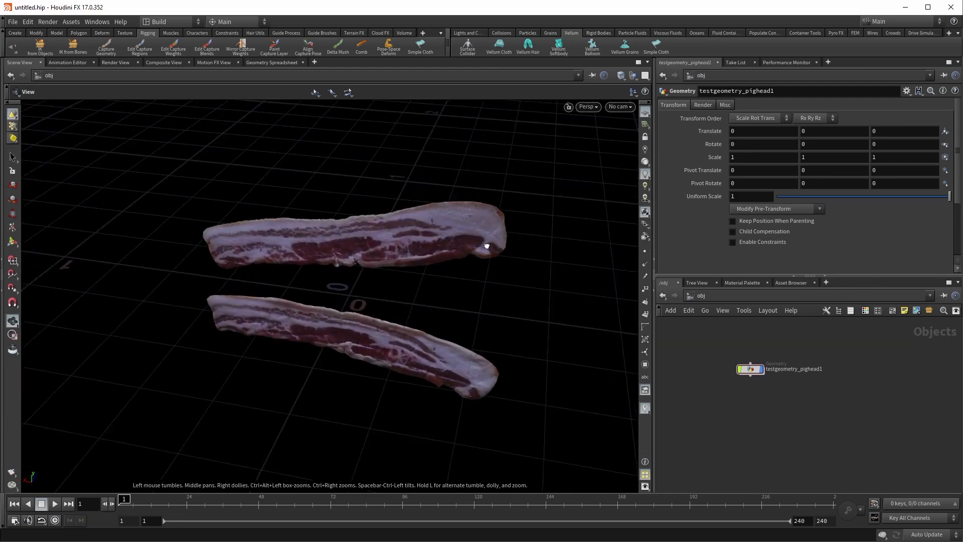
{"action": "left_click", "coordinate": [751, 369]}
{"action": "key", "text": "Return"}
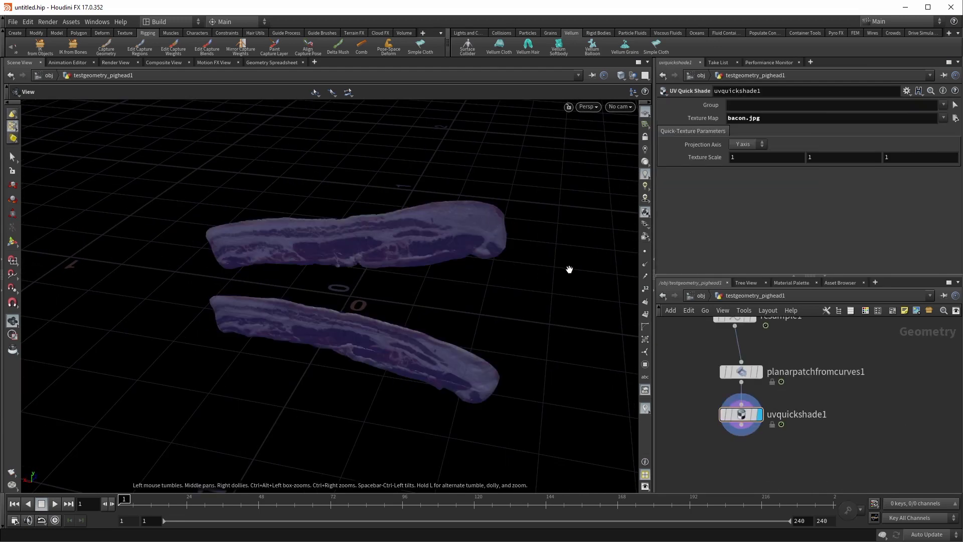
Examine the front and back faces of the bacon strips and look through the viewport's marker and guide display options
{"action": "left_click_drag", "start_coordinate": [569, 270], "coordinate": [477, 217]}
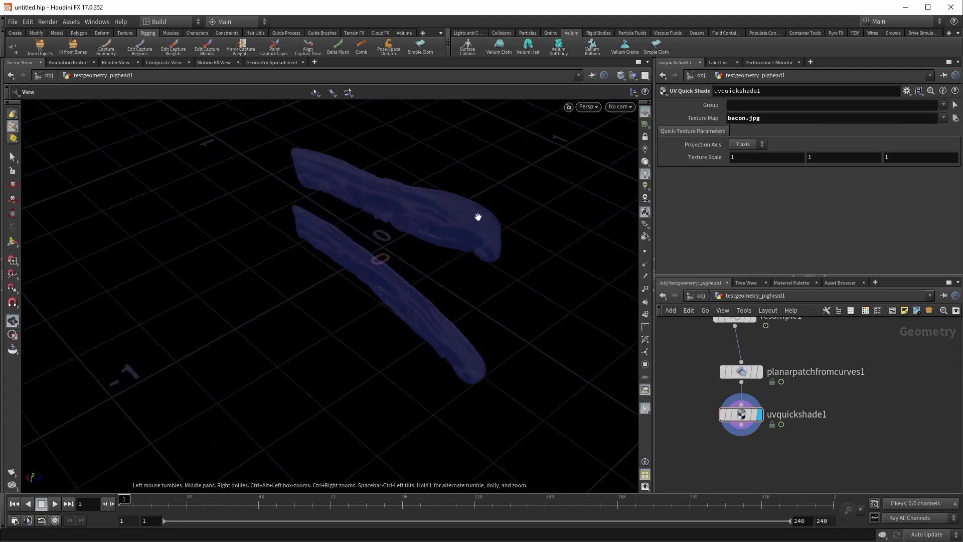
{"action": "left_click_drag", "start_coordinate": [421, 256], "coordinate": [496, 290]}
{"action": "left_click_drag", "start_coordinate": [406, 292], "coordinate": [412, 245]}
{"action": "key", "text": "d"}
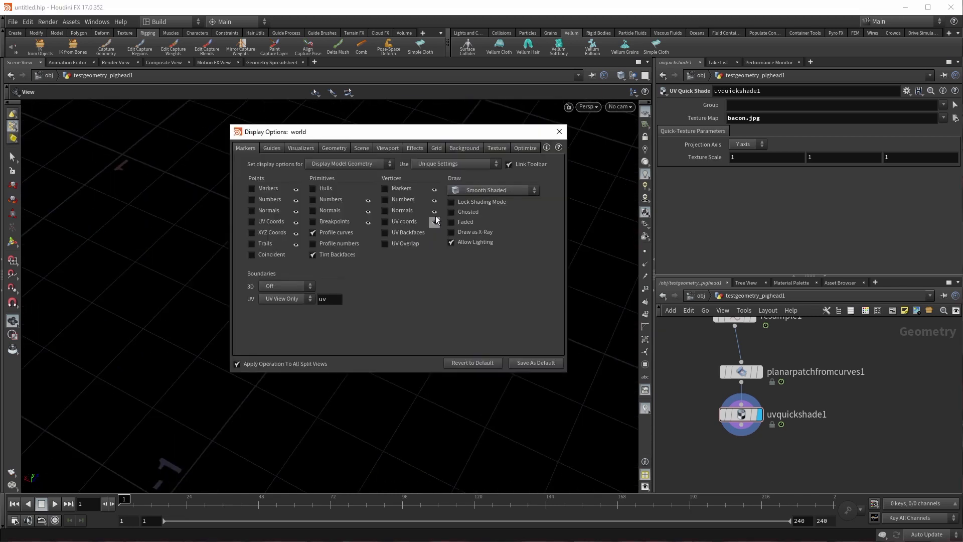
{"action": "left_click", "coordinate": [274, 149]}
{"action": "key", "text": "d"}
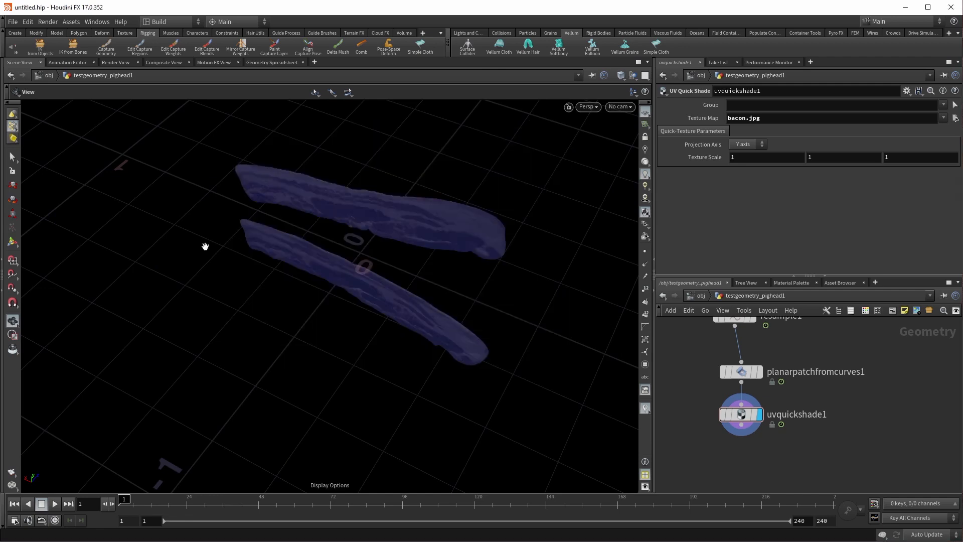
{"action": "left_click_drag", "start_coordinate": [476, 283], "coordinate": [285, 252]}
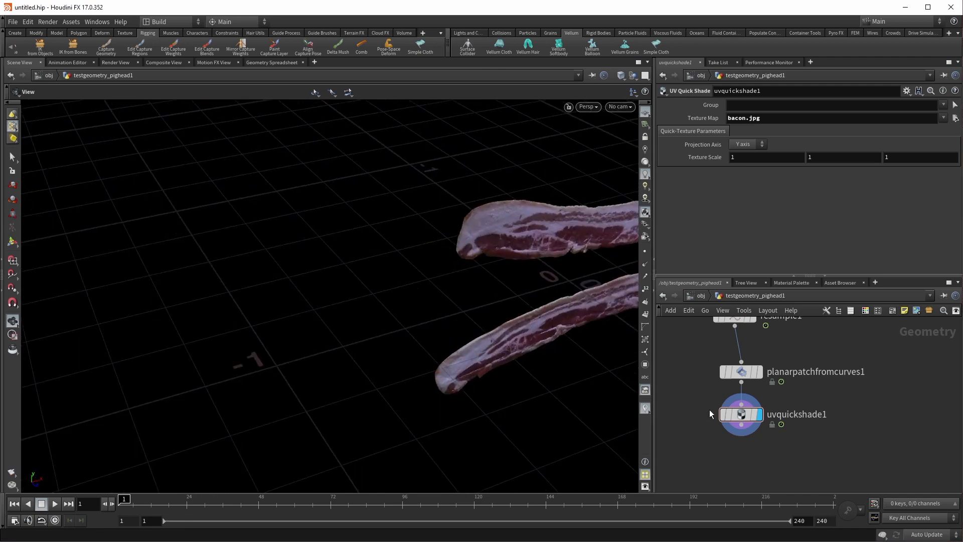
{"action": "key", "text": "h"}
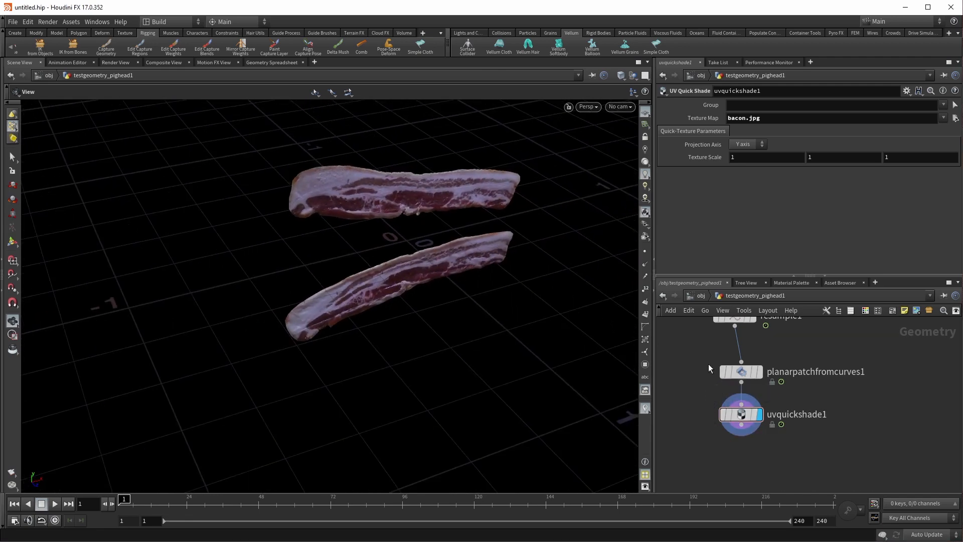
Move the testgeometry_pighead1 node beside uvquickshade1 and template it so the pig head shows as wireframe
{"action": "key", "text": "h"}
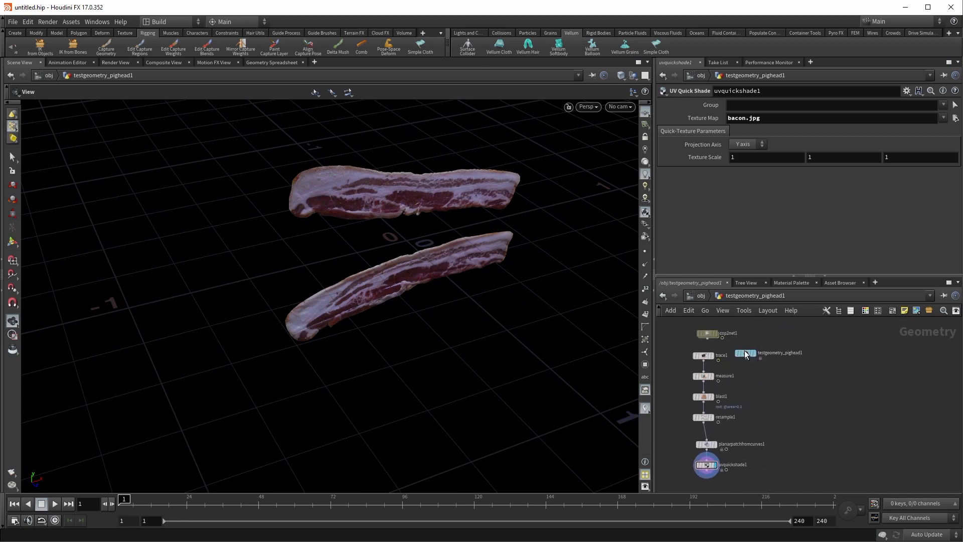
{"action": "left_click_drag", "start_coordinate": [745, 354], "coordinate": [791, 459]}
{"action": "scroll", "coordinate": [775, 446], "scroll_direction": "up", "scroll_amount": 5}
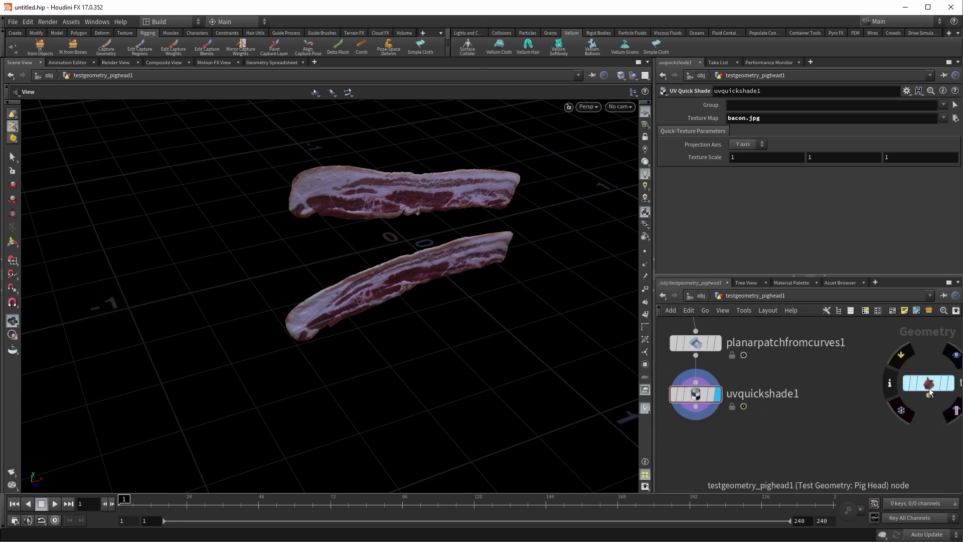
{"action": "left_click", "coordinate": [956, 410]}
{"action": "left_click_drag", "start_coordinate": [511, 296], "coordinate": [549, 366]}
Add a Transform node below uvquickshade1, connect it and display its result
{"action": "key", "text": "Tab"}
{"action": "type", "text": "trans"}
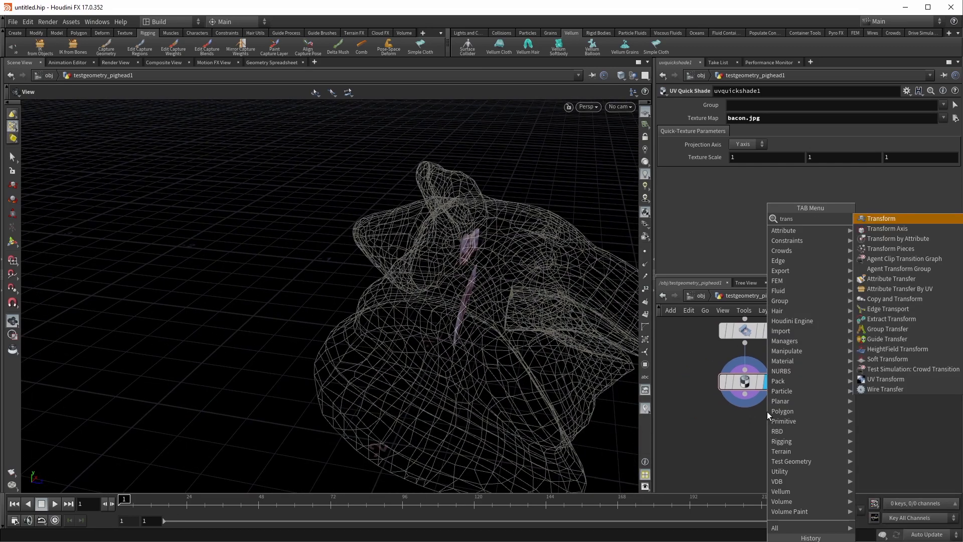
{"action": "key", "text": "Return"}
{"action": "left_click", "coordinate": [746, 421]}
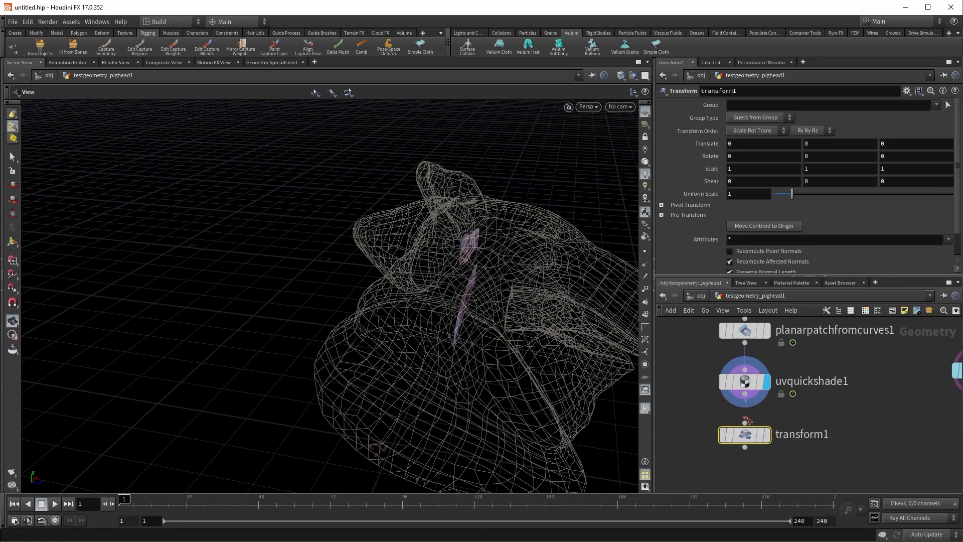
{"action": "left_click", "coordinate": [746, 420]}
{"action": "left_click", "coordinate": [777, 412]}
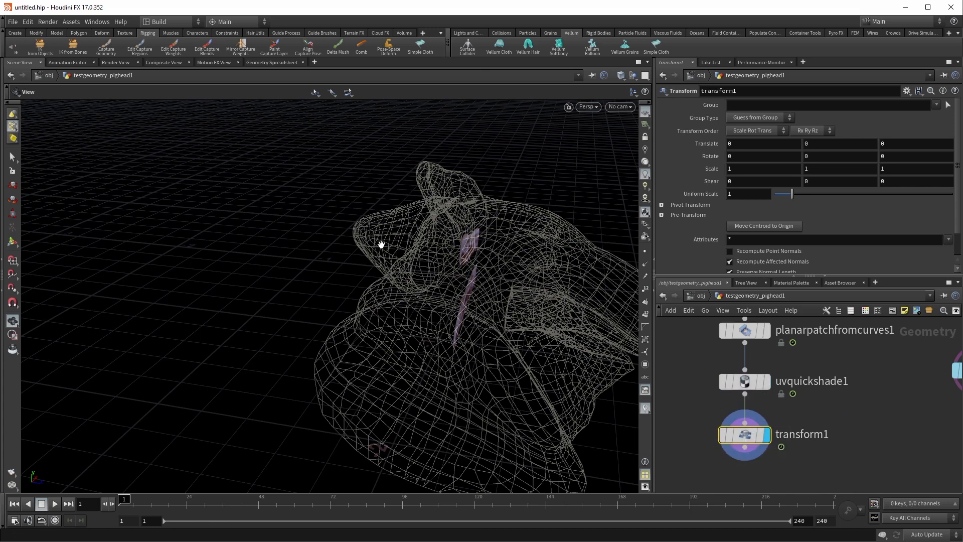
Rotate the bacon strips about -87 degrees in X and raise them about 0.88 in Y, above the pig head
{"action": "key", "text": "Return"}
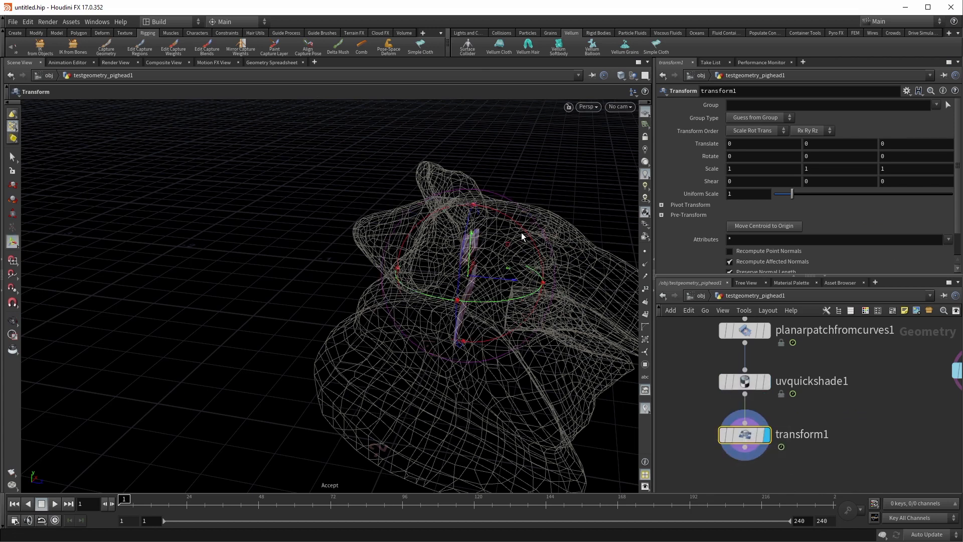
{"action": "left_click_drag", "start_coordinate": [521, 232], "coordinate": [472, 103]}
{"action": "key", "text": "Escape"}
{"action": "left_click_drag", "start_coordinate": [471, 150], "coordinate": [436, 331]}
{"action": "key", "text": "Return"}
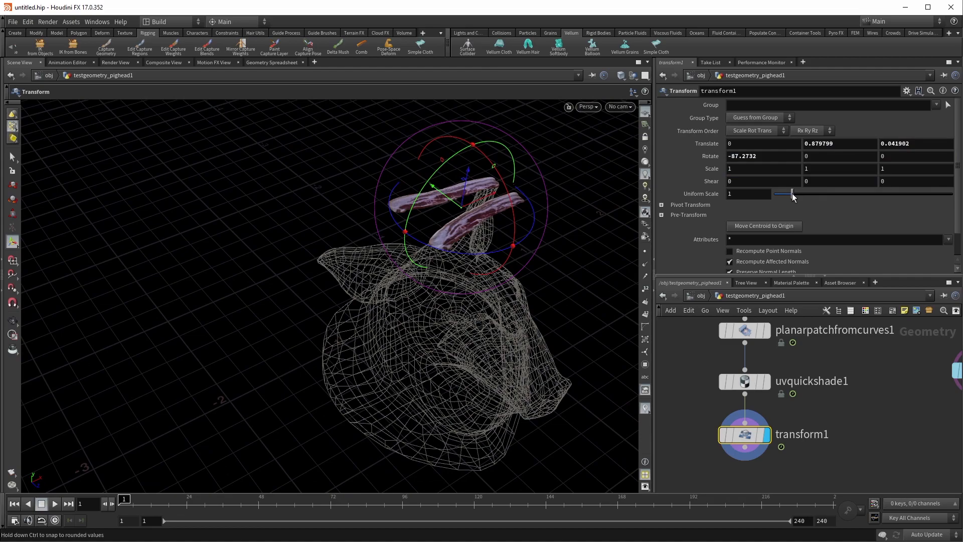
Scale the bacon strips up with a Uniform Scale of 1.86 on the Transform node
{"action": "left_click_drag", "start_coordinate": [794, 197], "coordinate": [807, 195]}
{"action": "key", "text": "Escape"}
{"action": "left_click_drag", "start_coordinate": [566, 294], "coordinate": [537, 264]}
{"action": "key", "text": "Return"}
Add a displayed Vellum Configure Cloth node below transform1 and connect the pig head to its collision input
{"action": "middle_click_drag", "start_coordinate": [688, 456], "coordinate": [711, 374]}
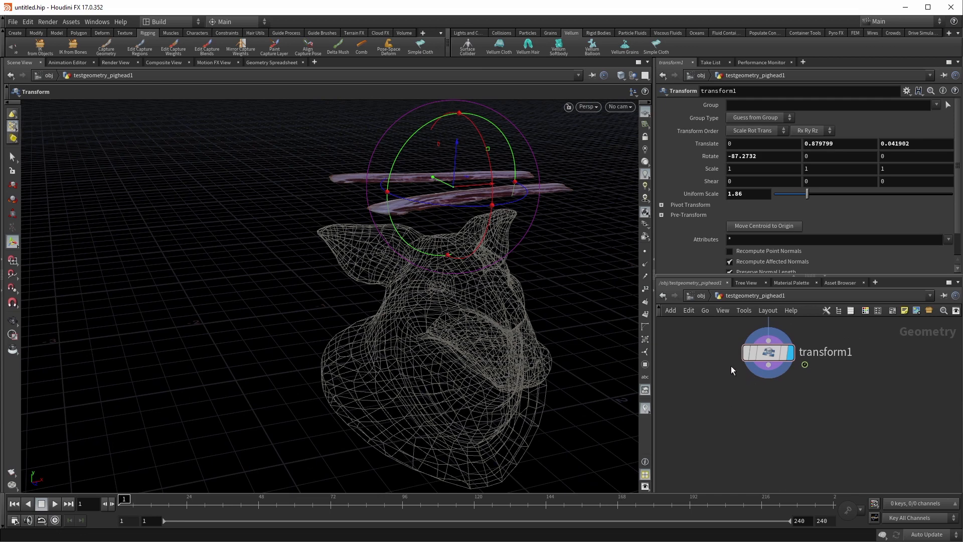
{"action": "key", "text": "Tab"}
{"action": "type", "text": "vellco"}
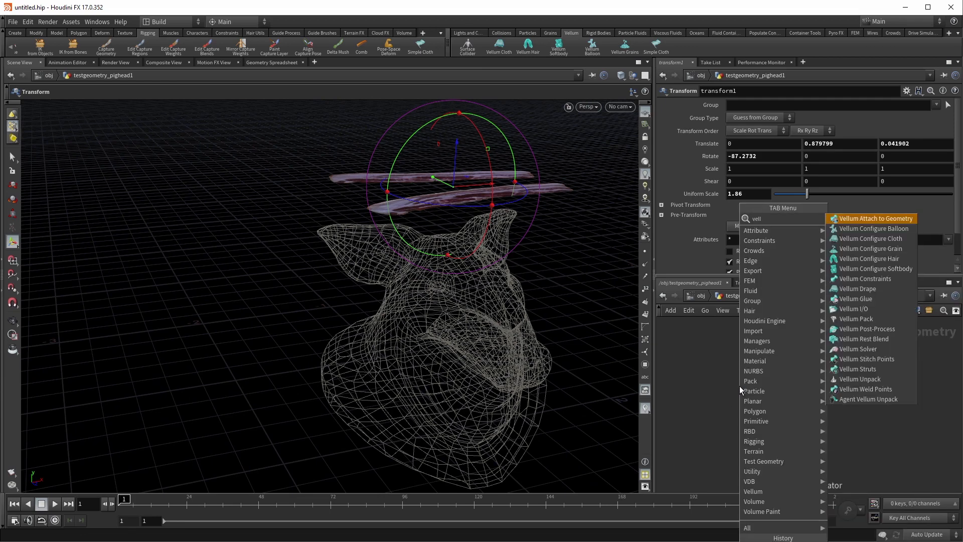
{"action": "key", "text": "Return"}
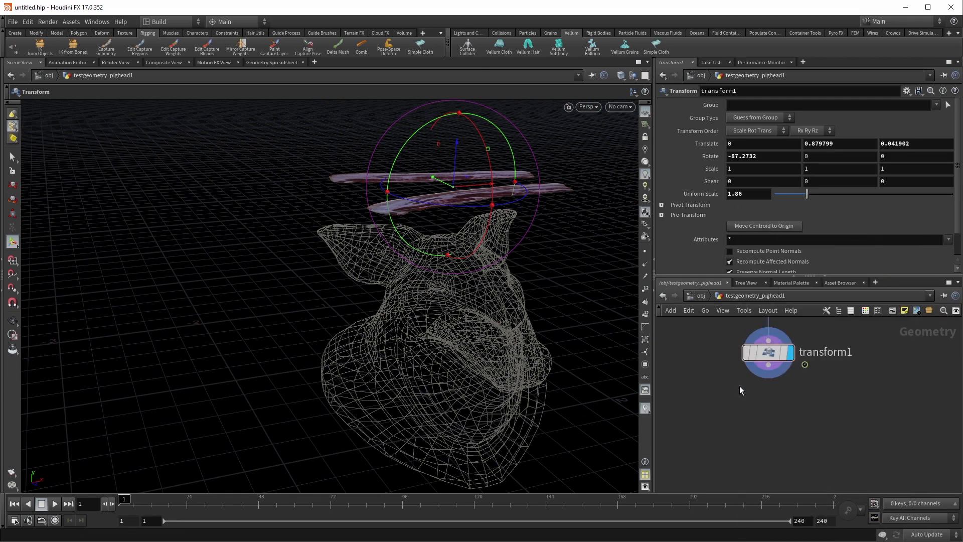
{"action": "left_click", "coordinate": [740, 386]}
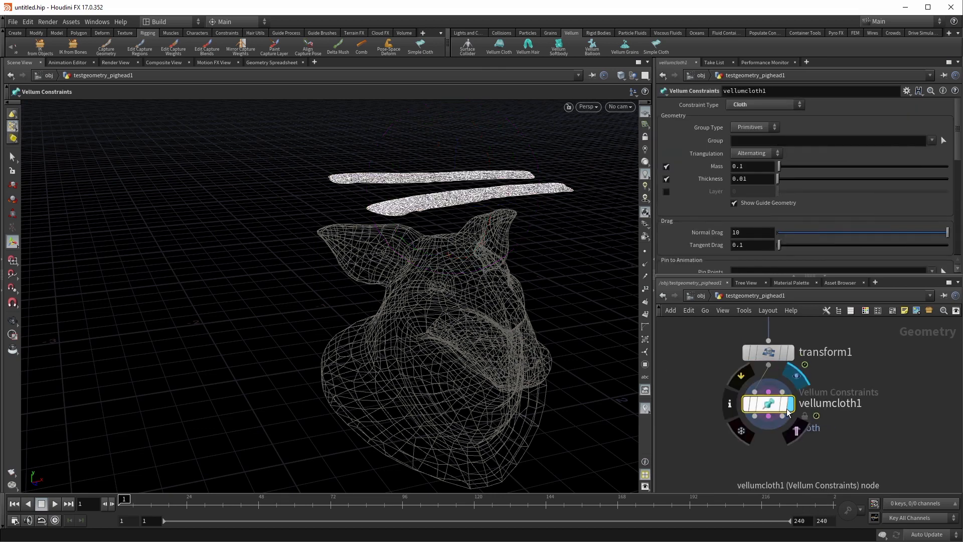
{"action": "scroll", "coordinate": [728, 446], "scroll_direction": "down", "scroll_amount": 4}
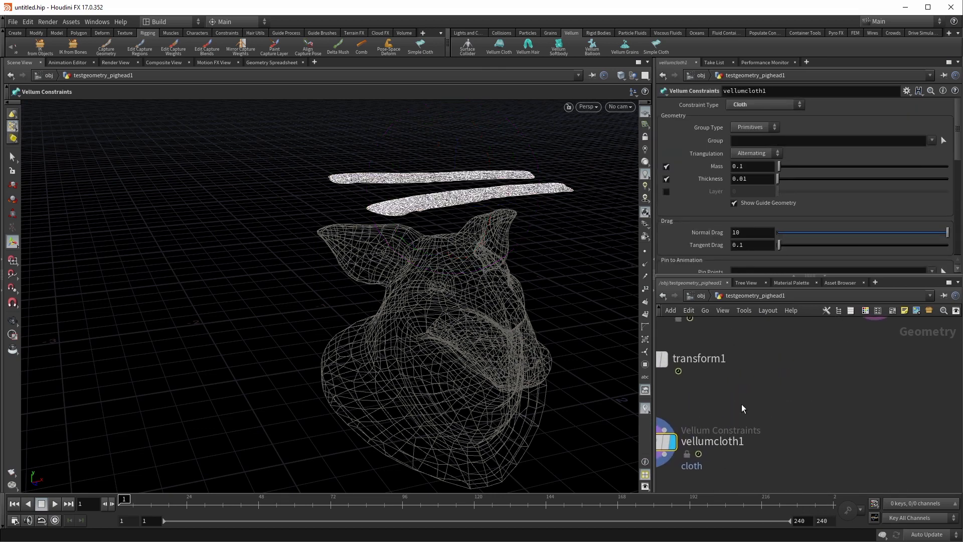
{"action": "left_click", "coordinate": [847, 337]}
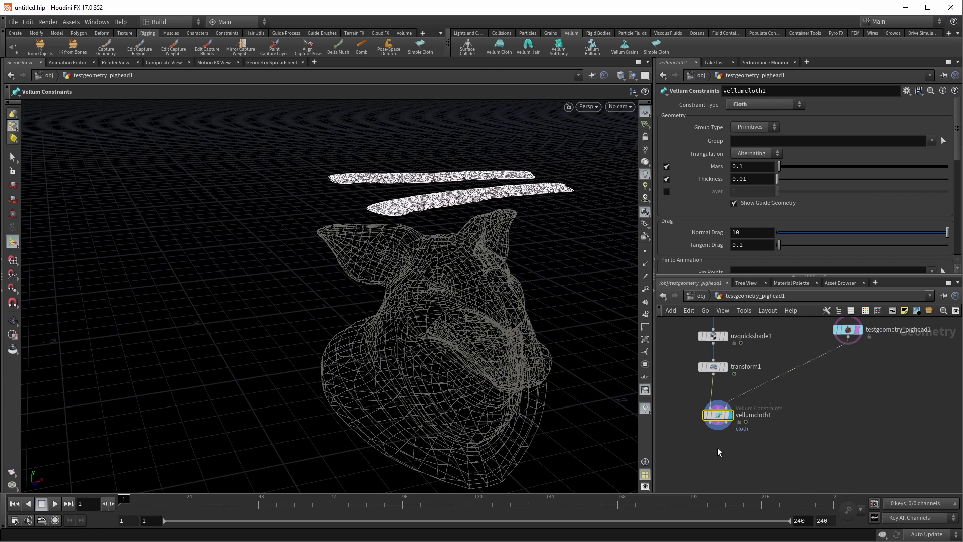
Add a Vellum Solver node below vellumcloth1, wired to all its outputs, and display its result
{"action": "middle_click_drag", "start_coordinate": [720, 445], "coordinate": [765, 415]}
{"action": "key", "text": "Tab"}
{"action": "type", "text": "vellsol"}
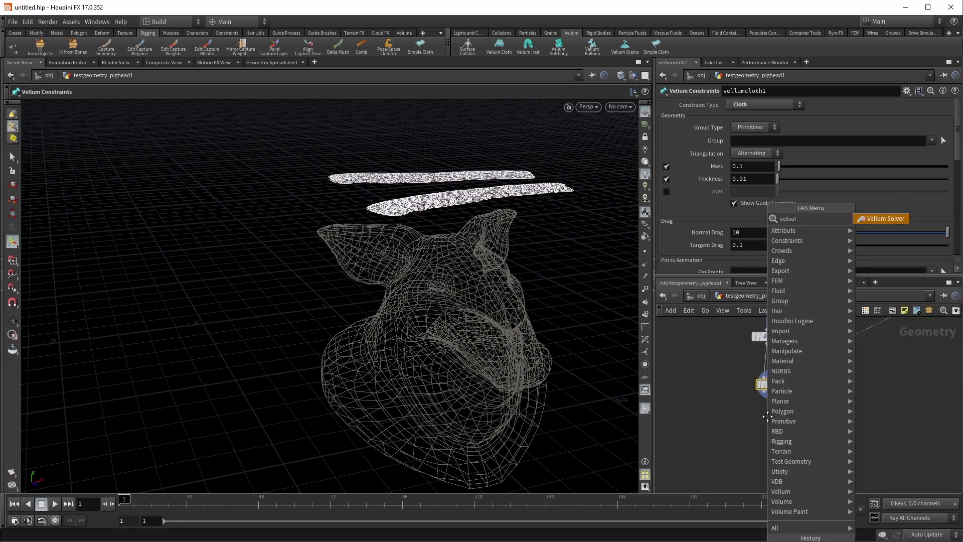
{"action": "key", "text": "Escape"}
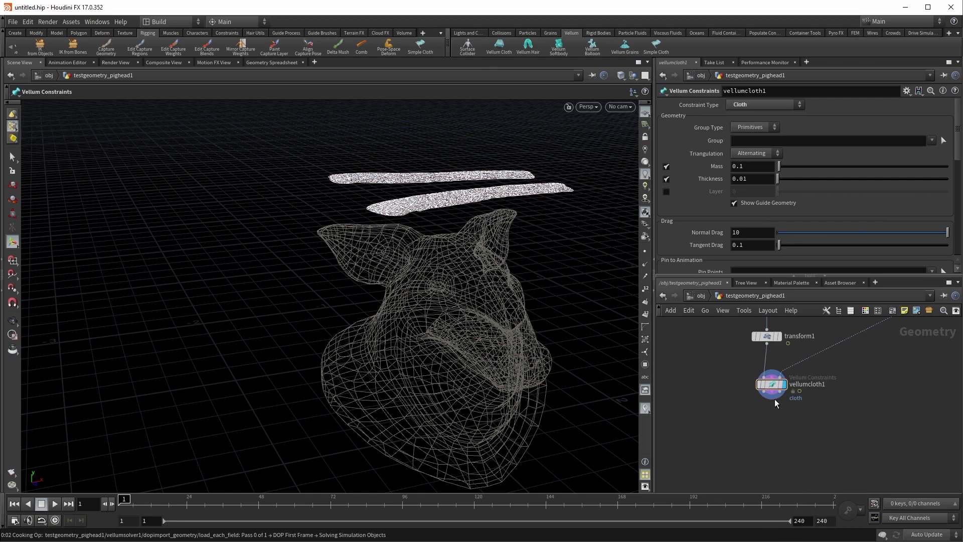
{"action": "left_click", "coordinate": [774, 399]}
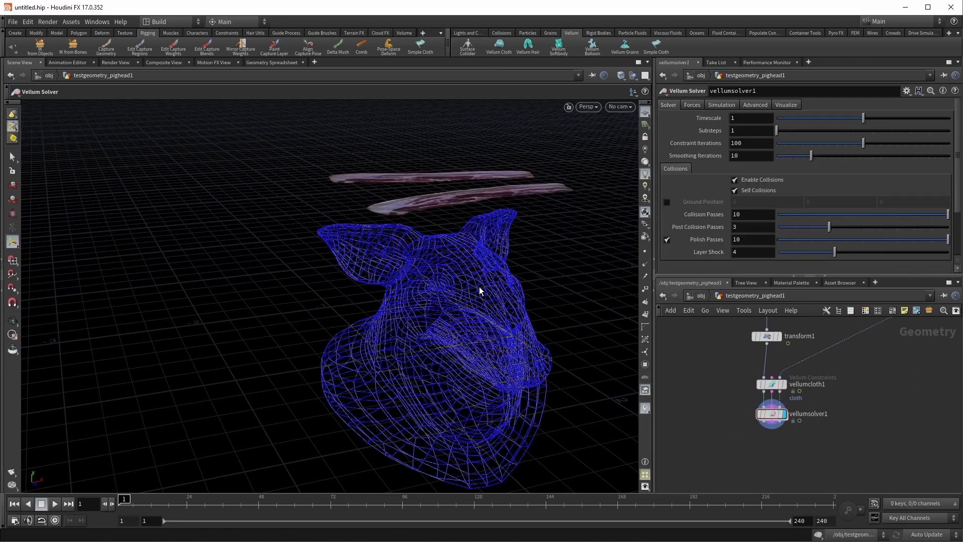
Play the cloth simulation of the strips falling onto the pig head, then return to the first frame
{"action": "left_click_drag", "start_coordinate": [479, 287], "coordinate": [577, 296], "text": "alt"}
{"action": "left_click", "coordinate": [54, 504]}
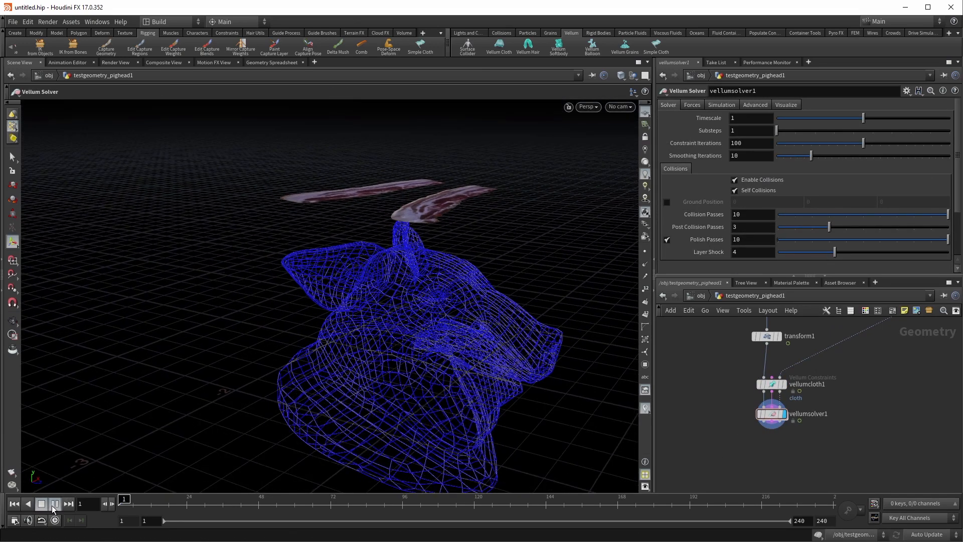
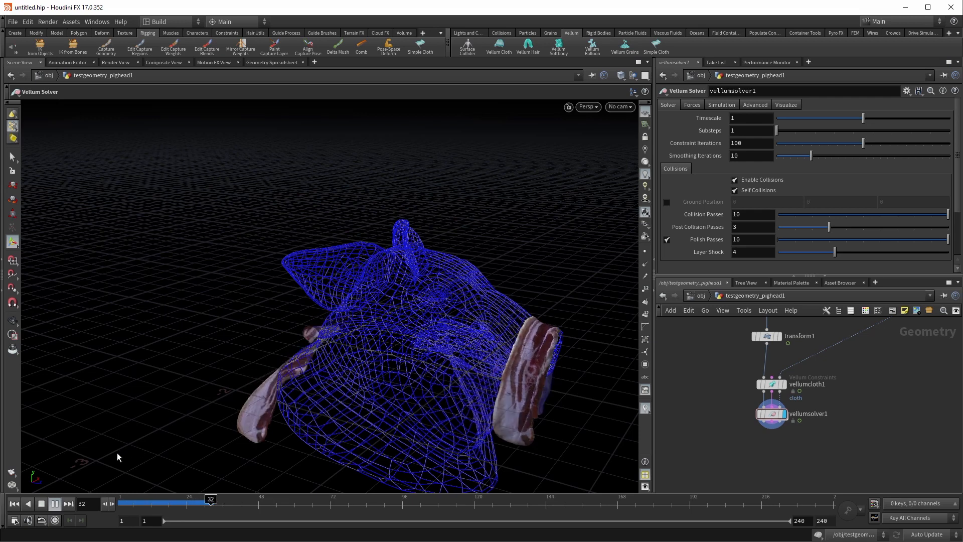
{"action": "left_click", "coordinate": [14, 504]}
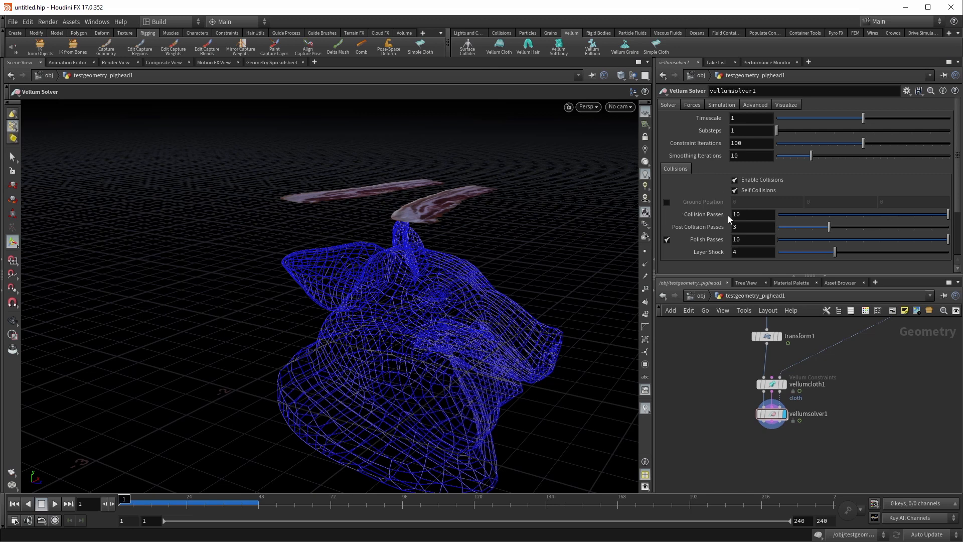
Set the friction Static Threshold of vellumsolver1 to 10
{"action": "left_click_drag", "start_coordinate": [729, 402], "coordinate": [824, 446]}
{"action": "left_click", "coordinate": [691, 104]}
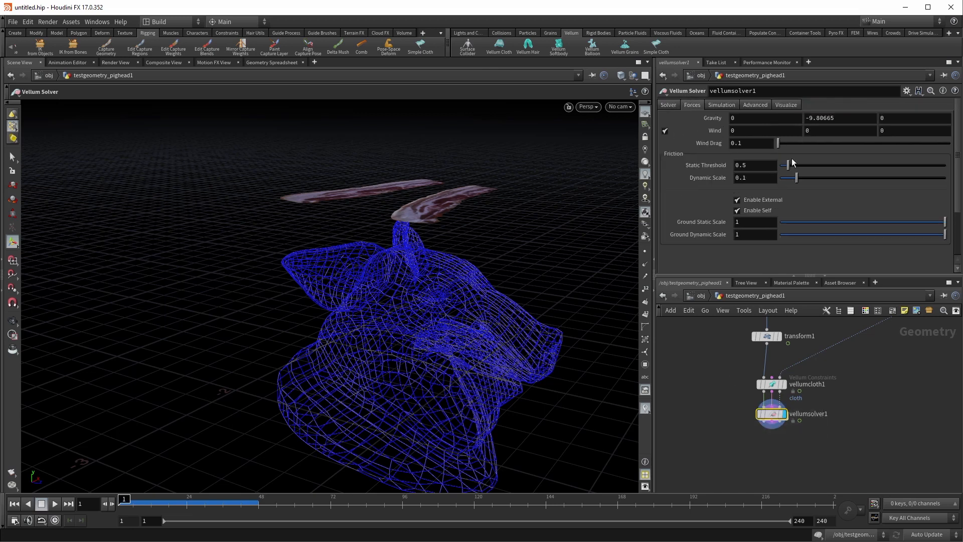
{"action": "double_click", "coordinate": [752, 167]}
{"action": "type", "text": "10"}
{"action": "key", "text": "Return"}
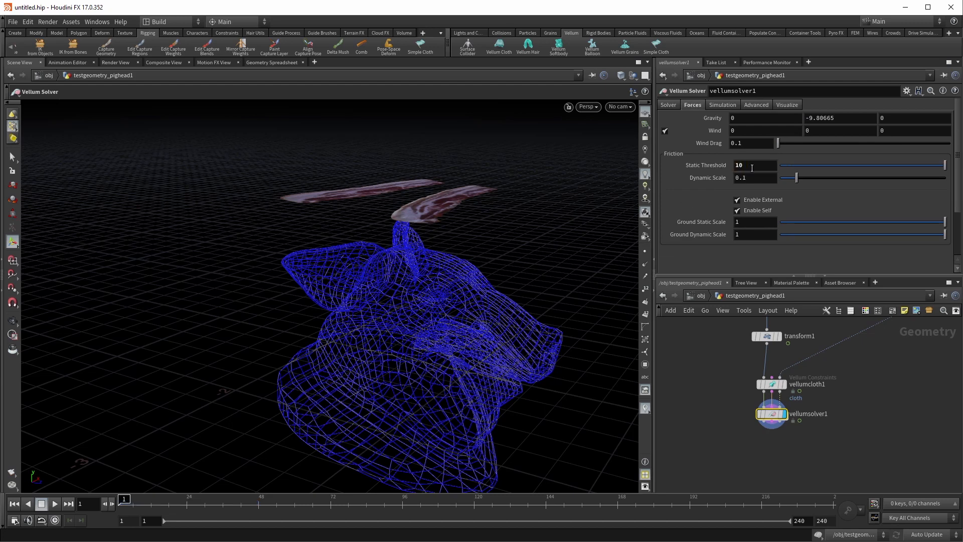
Play the simulation with the new friction, inspect the bacon strips on the pig head, and return to the first frame
{"action": "left_click", "coordinate": [54, 504]}
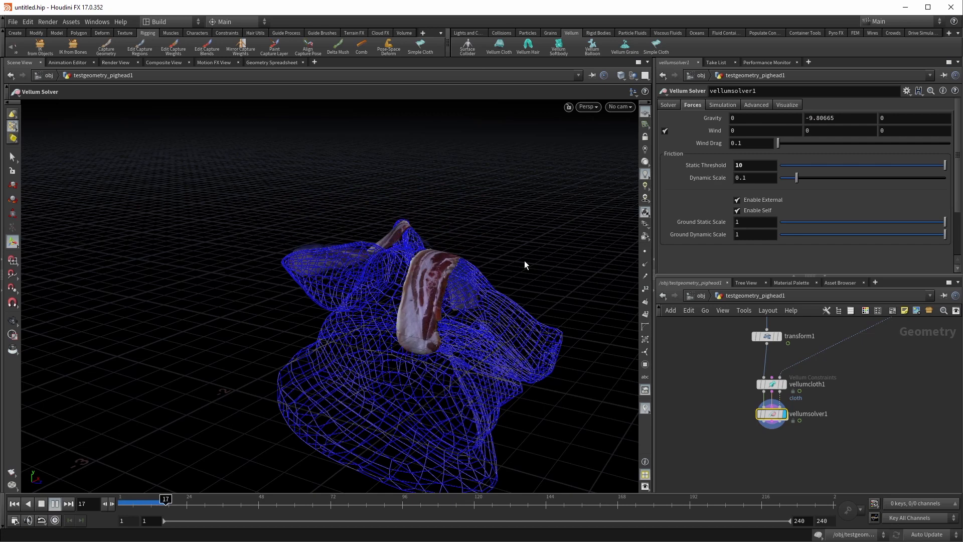
{"action": "key", "text": "Escape"}
{"action": "left_click_drag", "start_coordinate": [450, 276], "coordinate": [366, 357]}
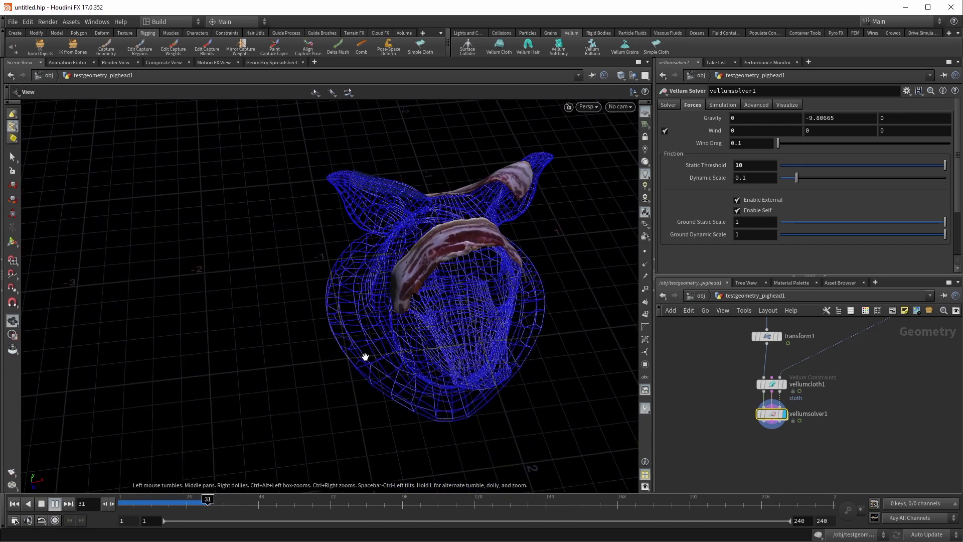
{"action": "left_click", "coordinate": [15, 504]}
{"action": "key", "text": "Escape"}
{"action": "left_click_drag", "start_coordinate": [390, 205], "coordinate": [372, 321]}
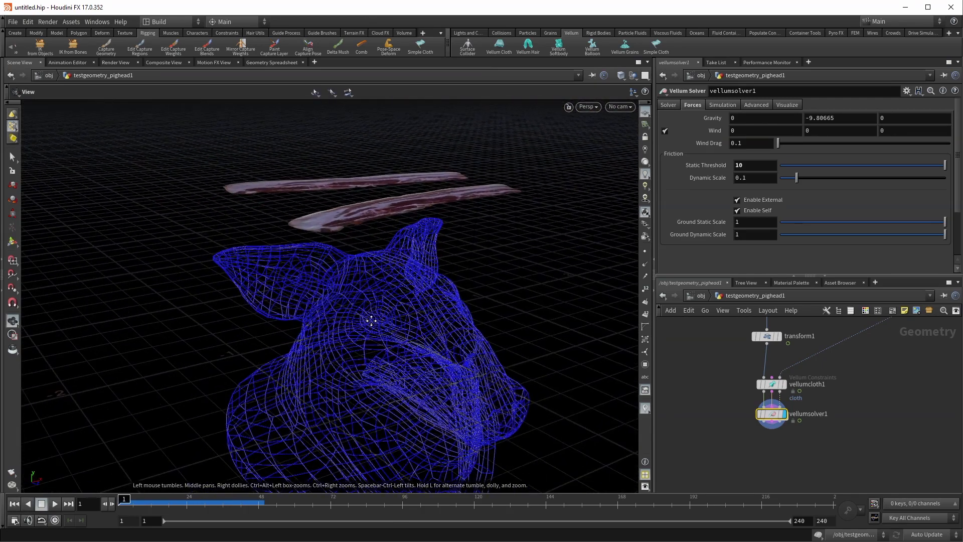
{"action": "key", "text": "Return"}
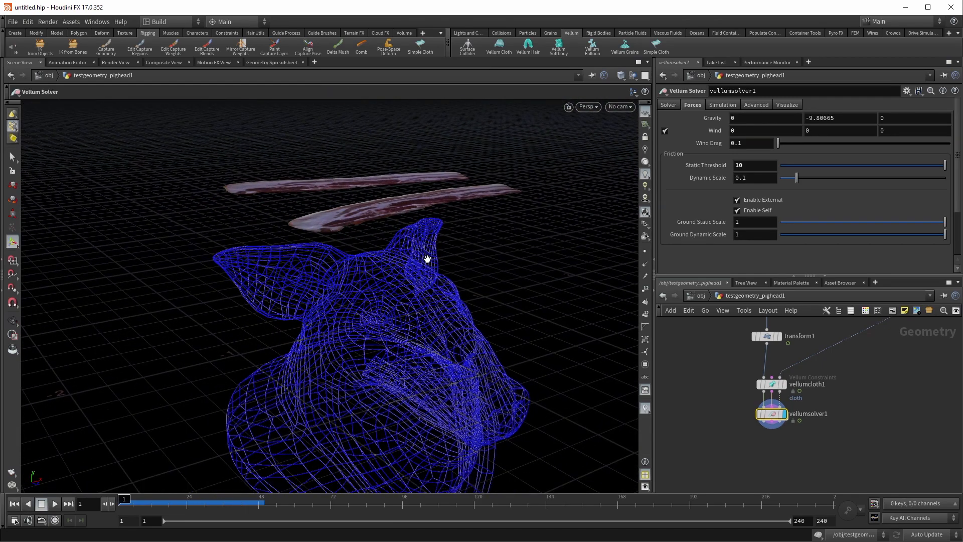
Go inside vellumsolver1 to its forces network with the force_output node
{"action": "left_click", "coordinate": [728, 447]}
{"action": "left_click_drag", "start_coordinate": [721, 393], "coordinate": [796, 427]}
{"action": "mouse_move", "coordinate": [715, 131]}
{"action": "left_click", "coordinate": [667, 106]}
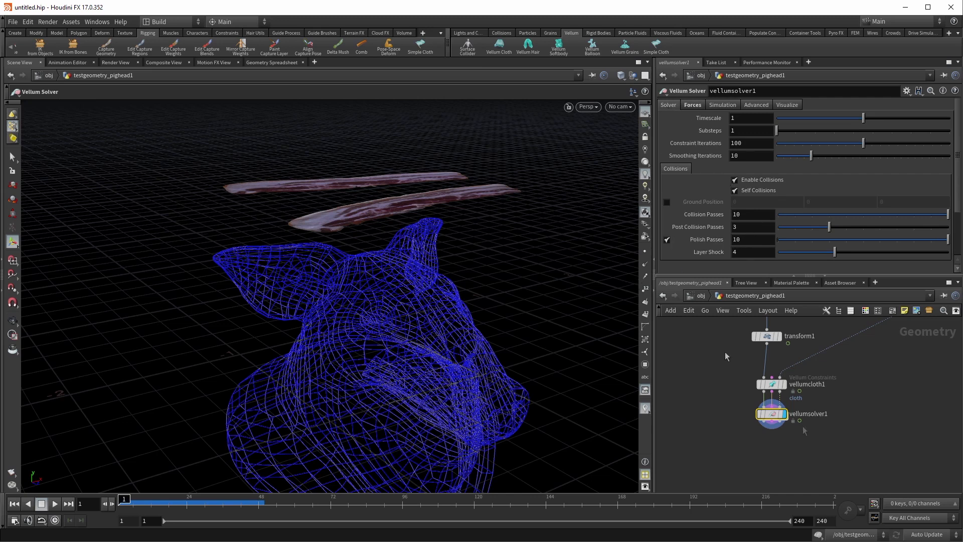
{"action": "key", "text": "Return"}
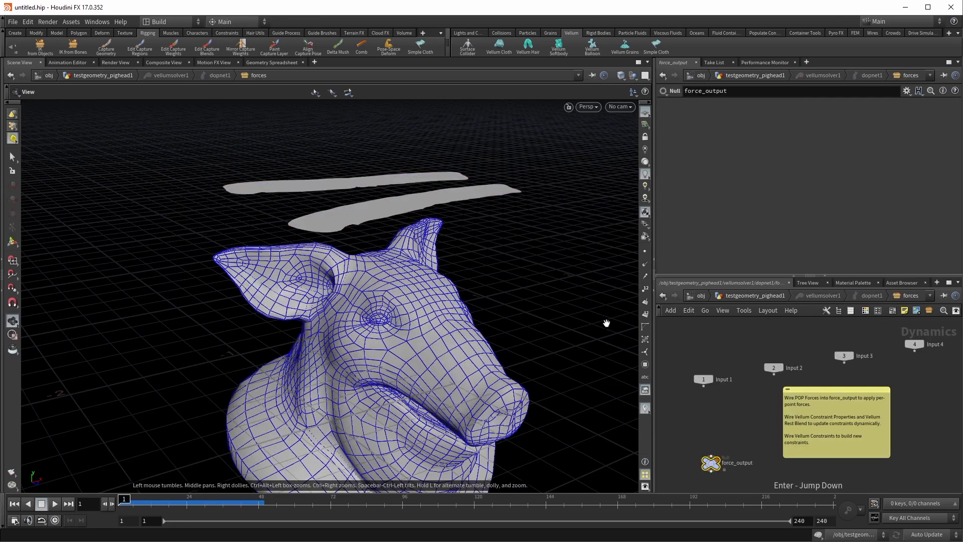
{"action": "middle_click_drag", "start_coordinate": [745, 411], "coordinate": [805, 363]}
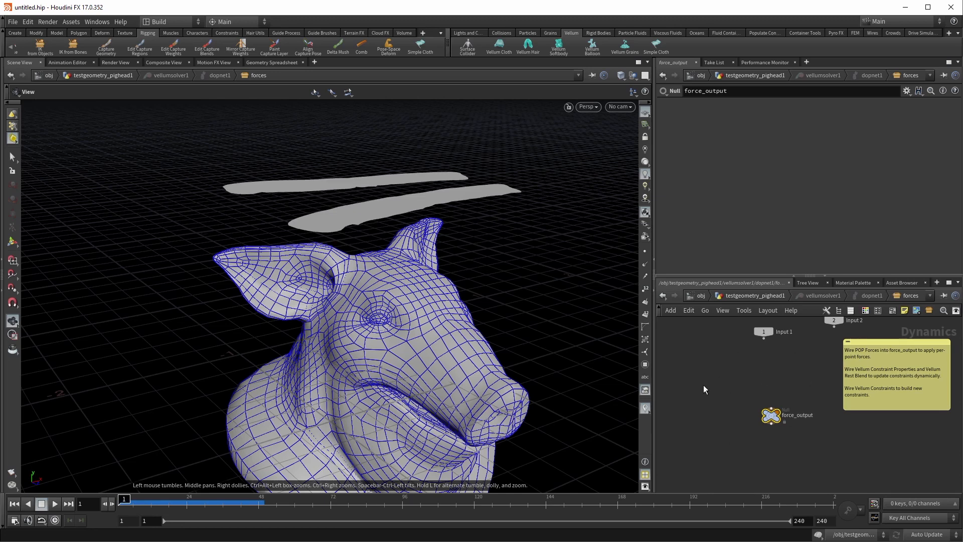
{"action": "middle_click_drag", "start_coordinate": [745, 357], "coordinate": [724, 369]}
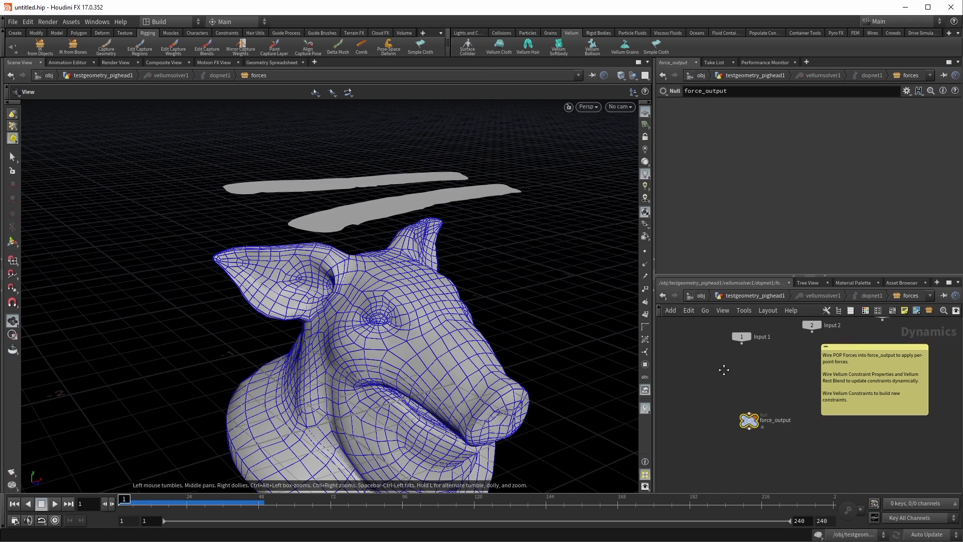
Add a POP Force node wired into force_output
{"action": "key", "text": "Tab"}
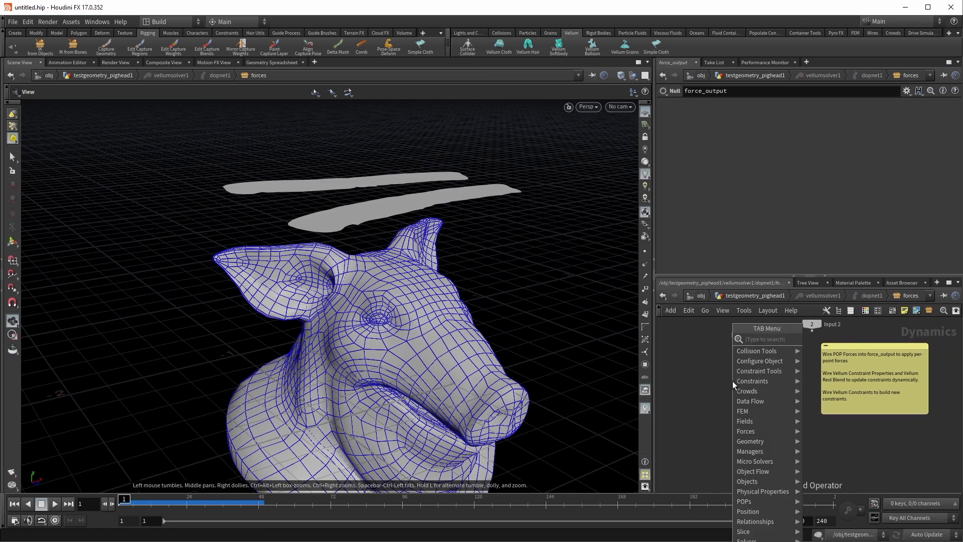
{"action": "type", "text": "popfor"}
{"action": "key", "text": "Return"}
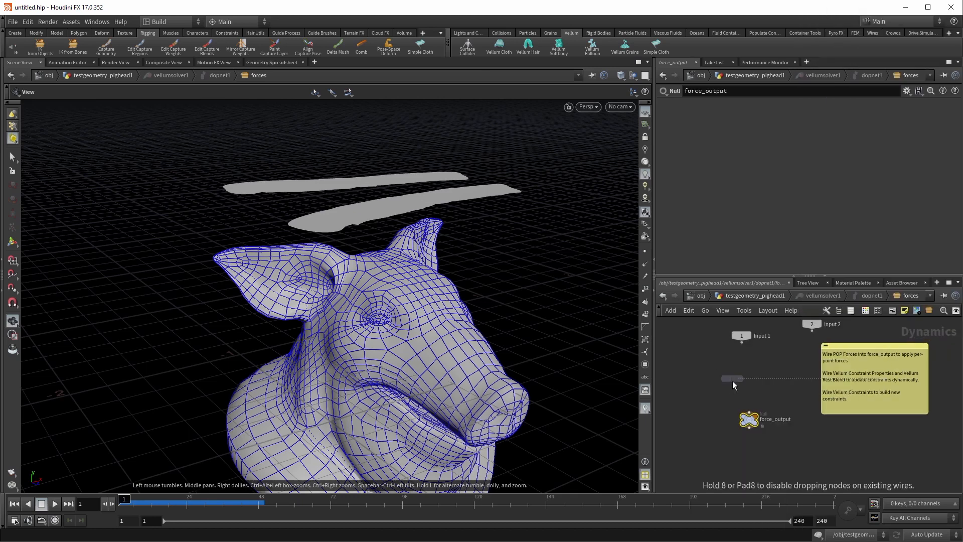
{"action": "left_click", "coordinate": [732, 381]}
{"action": "left_click_drag", "start_coordinate": [732, 385], "coordinate": [750, 360]}
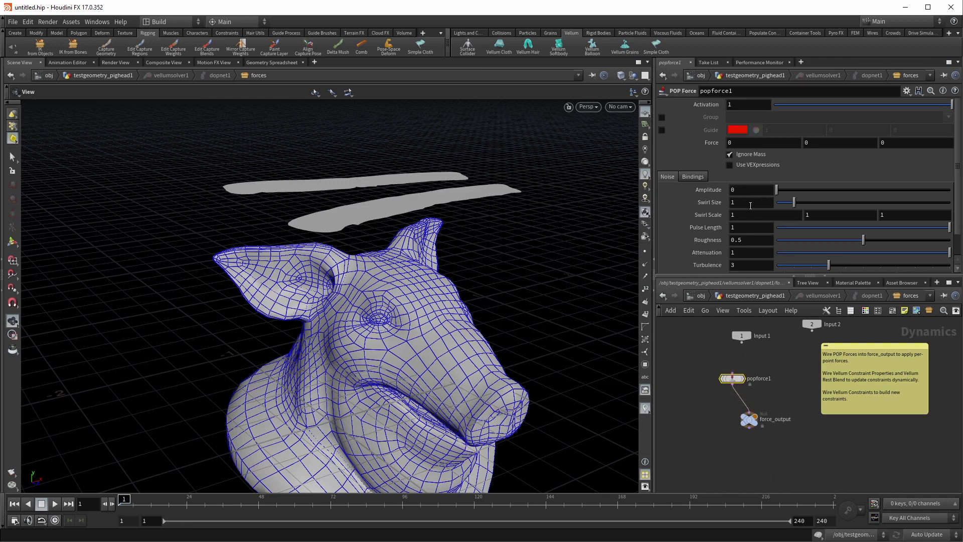
Try a noise Amplitude of 2.32 on popforce1 and play the simulation
{"action": "left_click_drag", "start_coordinate": [781, 192], "coordinate": [817, 190]}
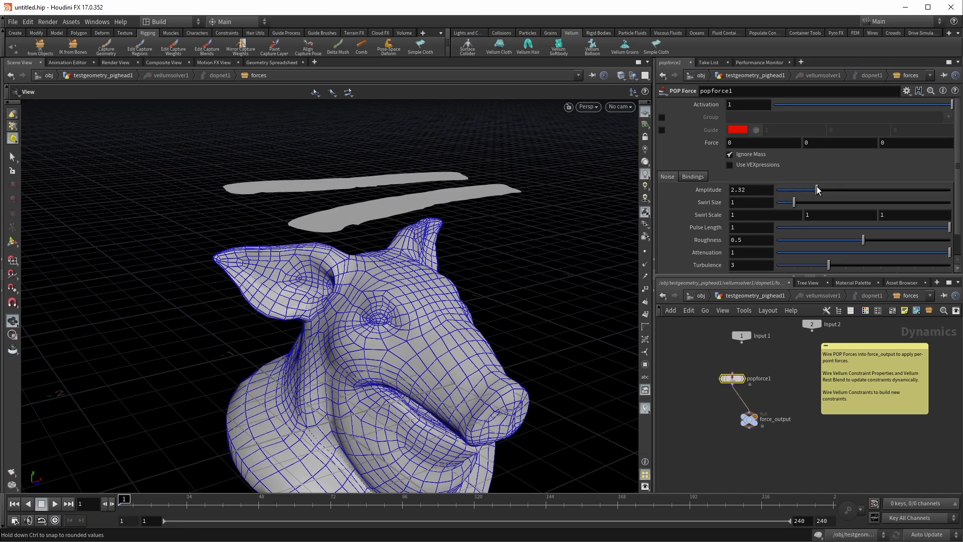
{"action": "right_click_drag", "start_coordinate": [441, 200], "coordinate": [430, 263]}
{"action": "left_click_drag", "start_coordinate": [430, 262], "coordinate": [50, 482]}
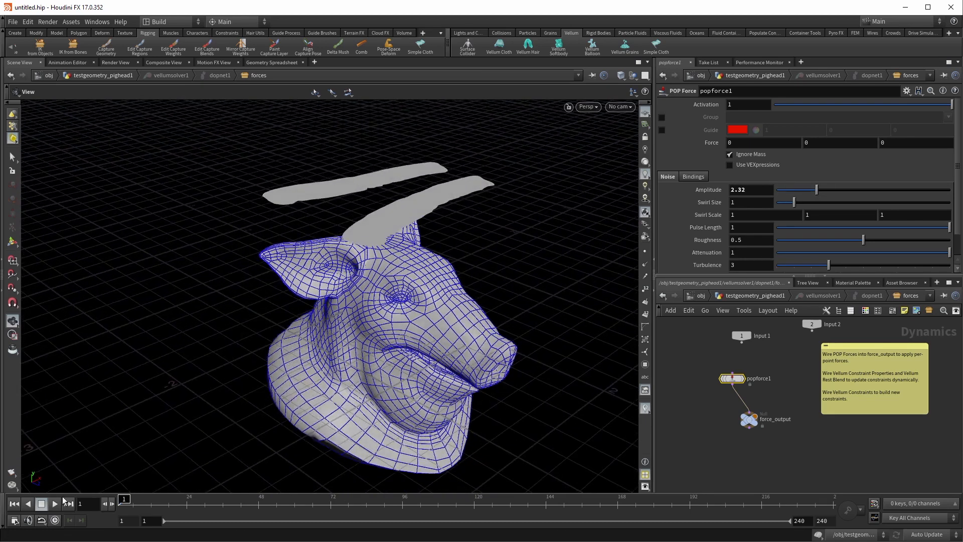
{"action": "left_click", "coordinate": [55, 503]}
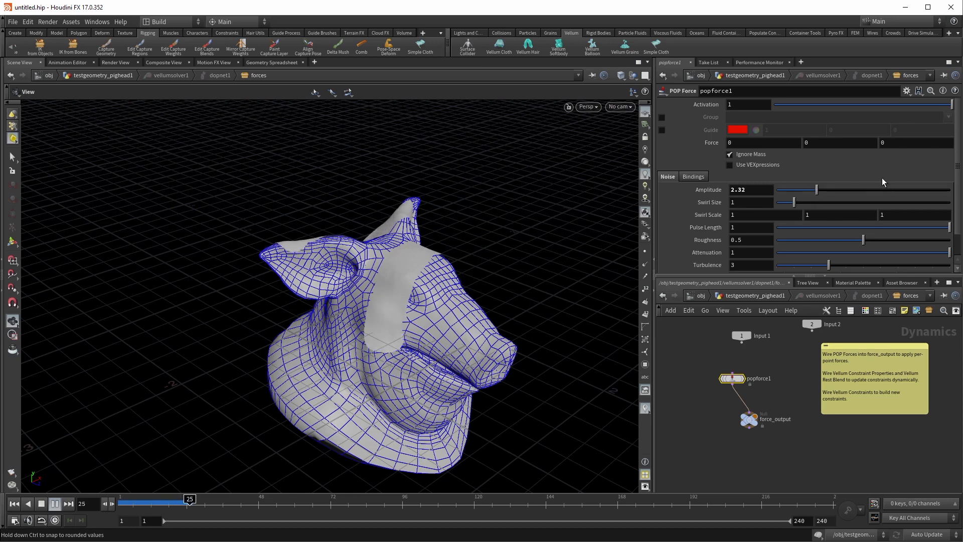
Raise the noise Amplitude of popforce1 to 10, check the strips' motion, and return to the first frame
{"action": "left_click_drag", "start_coordinate": [870, 190], "coordinate": [952, 190]}
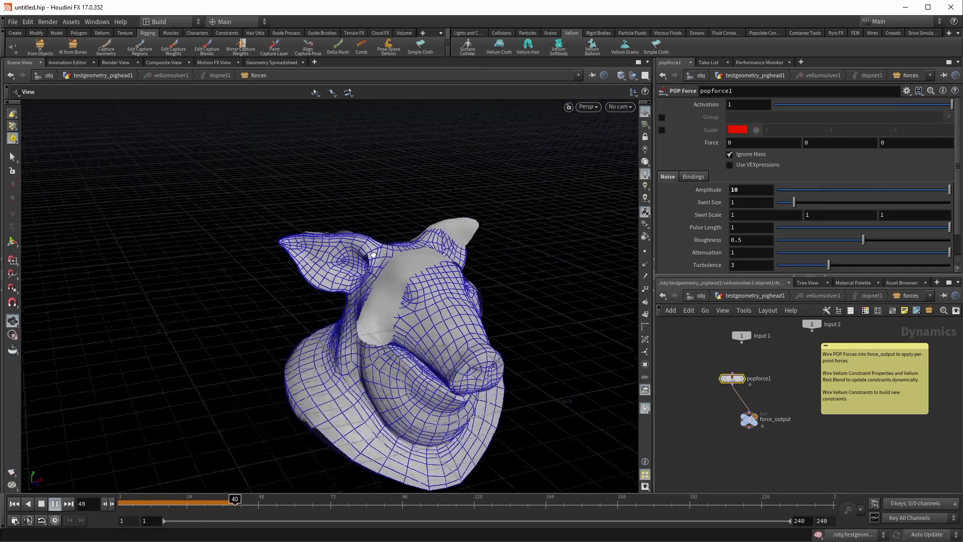
{"action": "left_click_drag", "start_coordinate": [373, 255], "coordinate": [357, 296]}
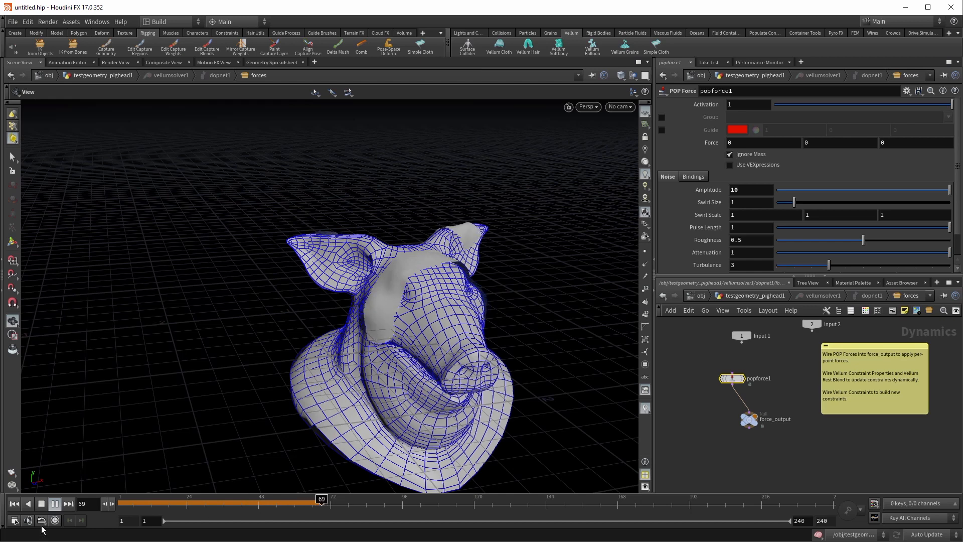
{"action": "left_click", "coordinate": [14, 504]}
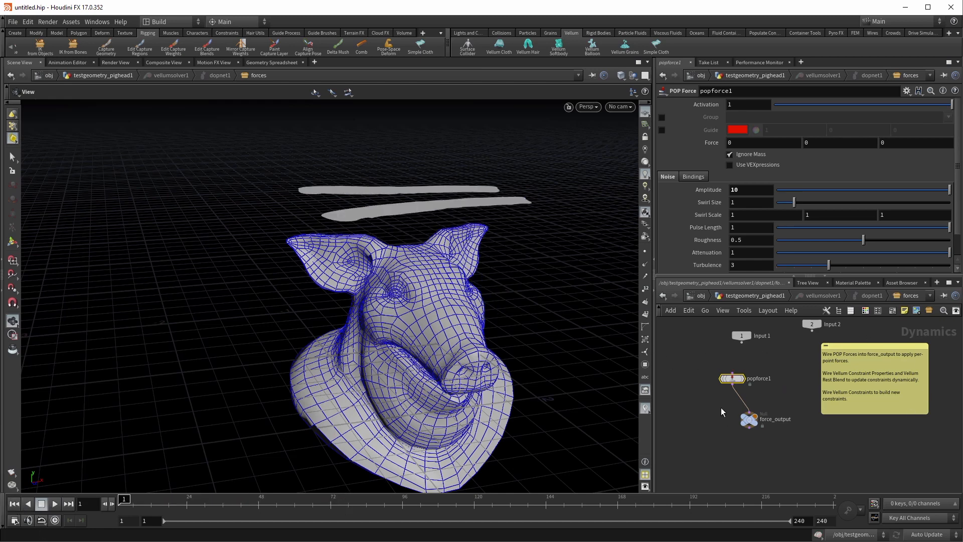
Insert a Vellum Constraint Property node between popforce1 and force_output, making room for it in the network
{"action": "left_click_drag", "start_coordinate": [749, 419], "coordinate": [750, 436]}
{"action": "left_click_drag", "start_coordinate": [733, 384], "coordinate": [729, 377]}
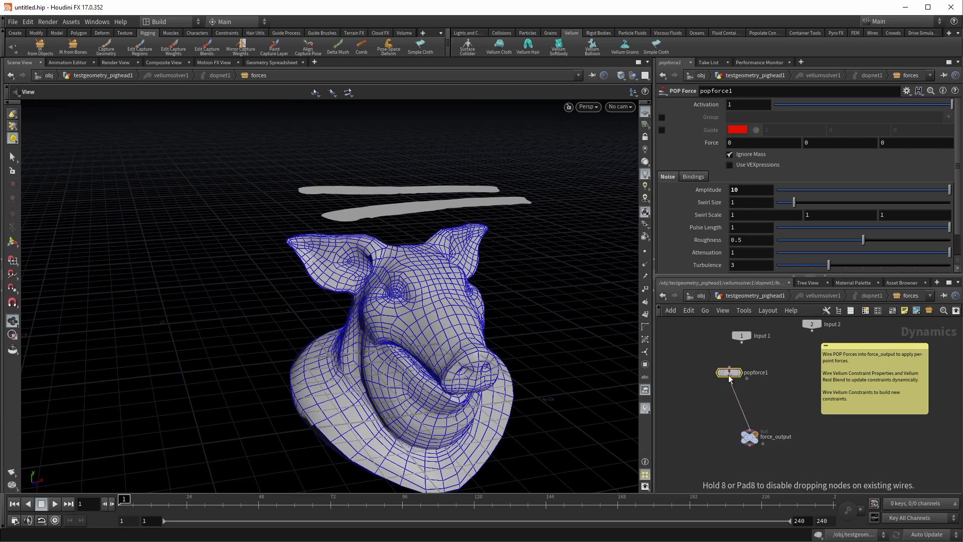
{"action": "key", "text": "Tab"}
{"action": "type", "text": "vellcon"}
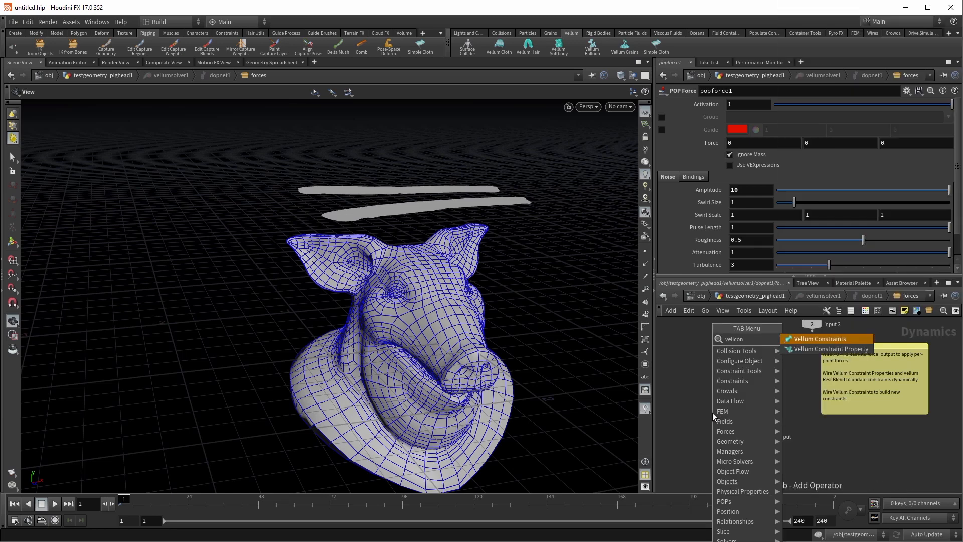
{"action": "key", "text": "Return"}
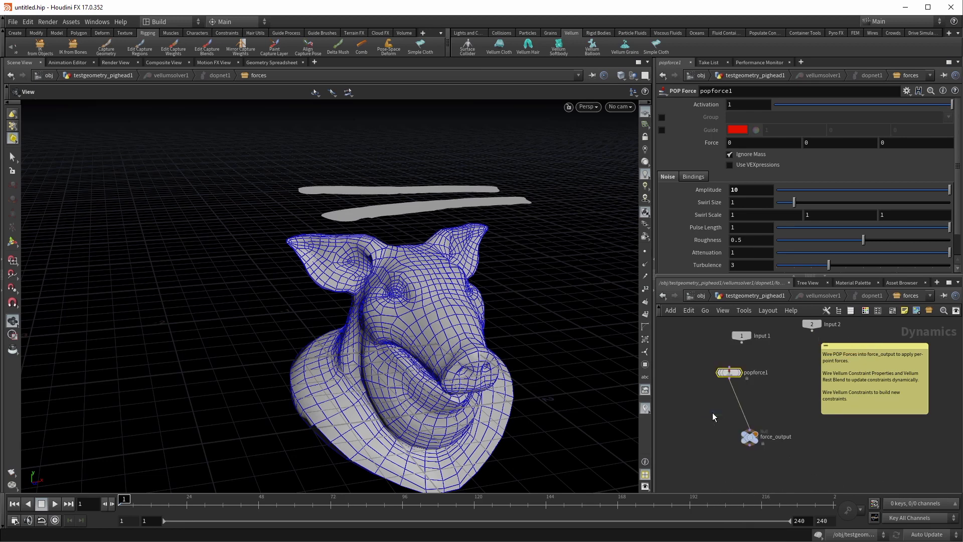
{"action": "left_click", "coordinate": [733, 404]}
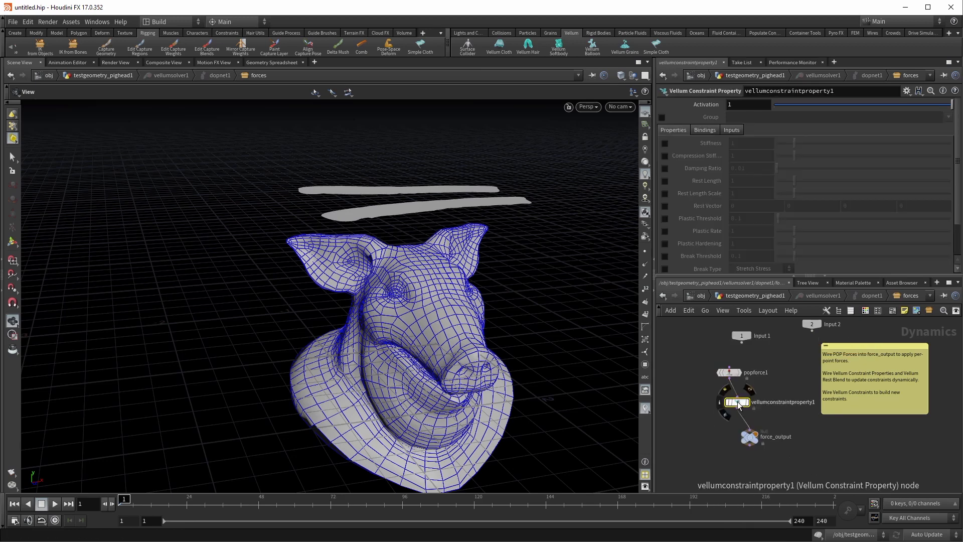
Enable Rest Length Scale on vellumconstraintproperty1 and keyframe it at 1 on frame 1
{"action": "scroll", "coordinate": [710, 173], "scroll_direction": "down", "scroll_amount": 2}
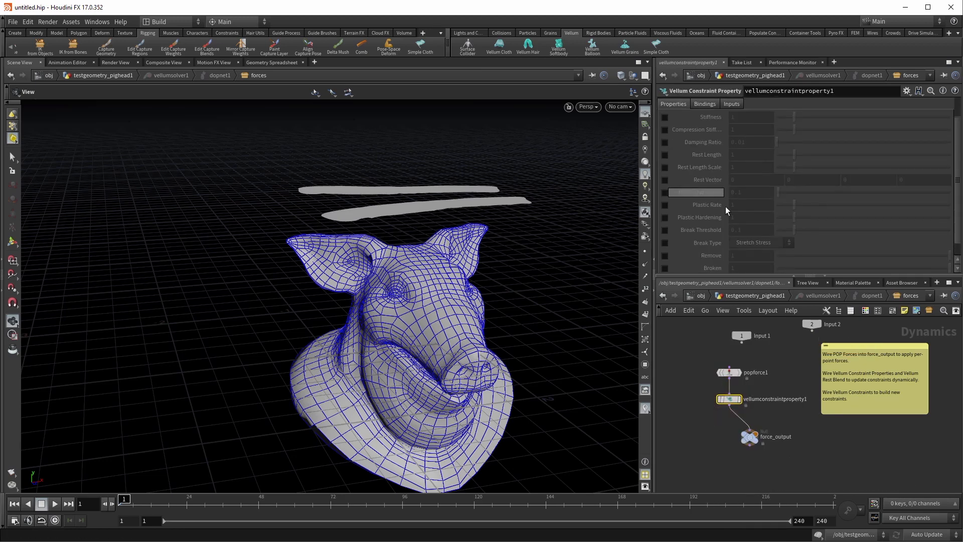
{"action": "left_click", "coordinate": [662, 166]}
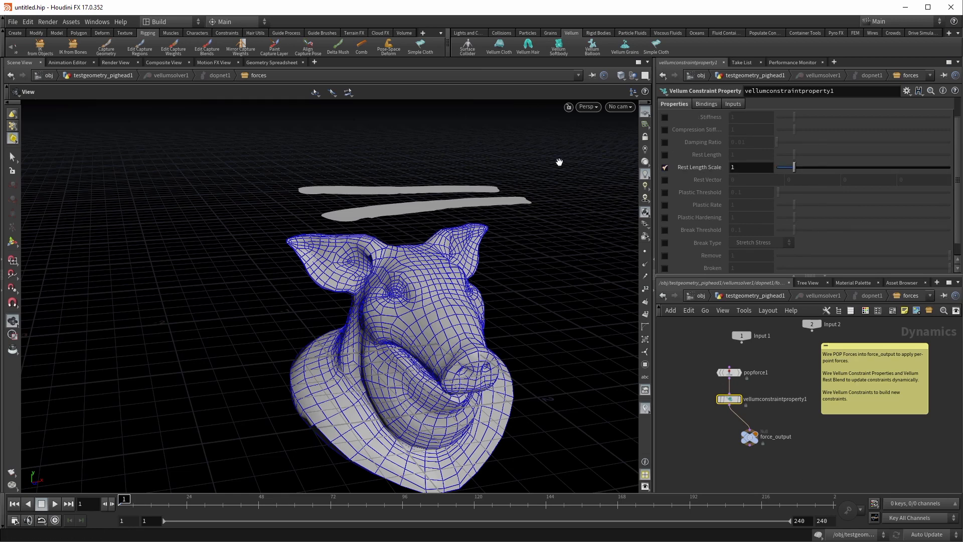
{"action": "left_click", "coordinate": [717, 165], "text": "alt"}
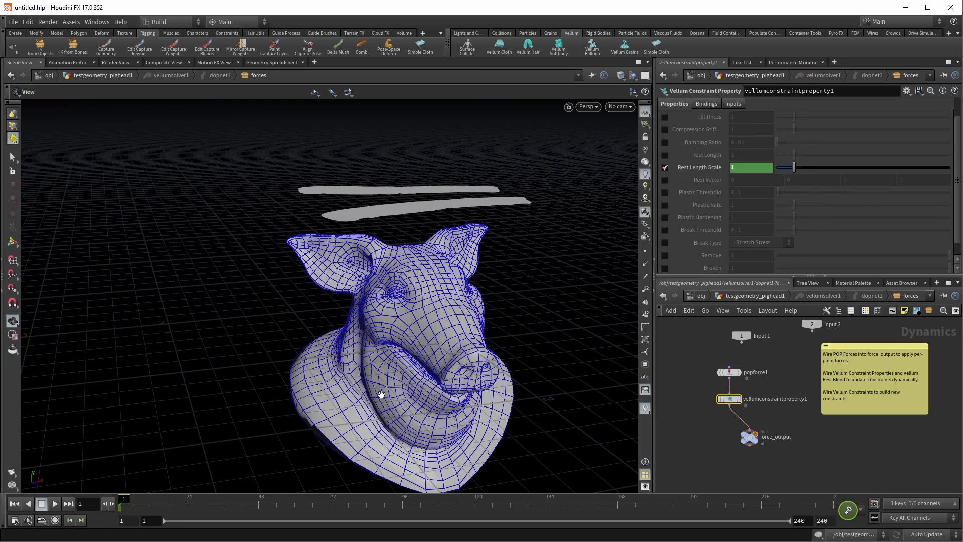
Run the simulation to frame 23, set Rest Length Scale to 1.3, and keyframe it there
{"action": "left_click", "coordinate": [52, 504]}
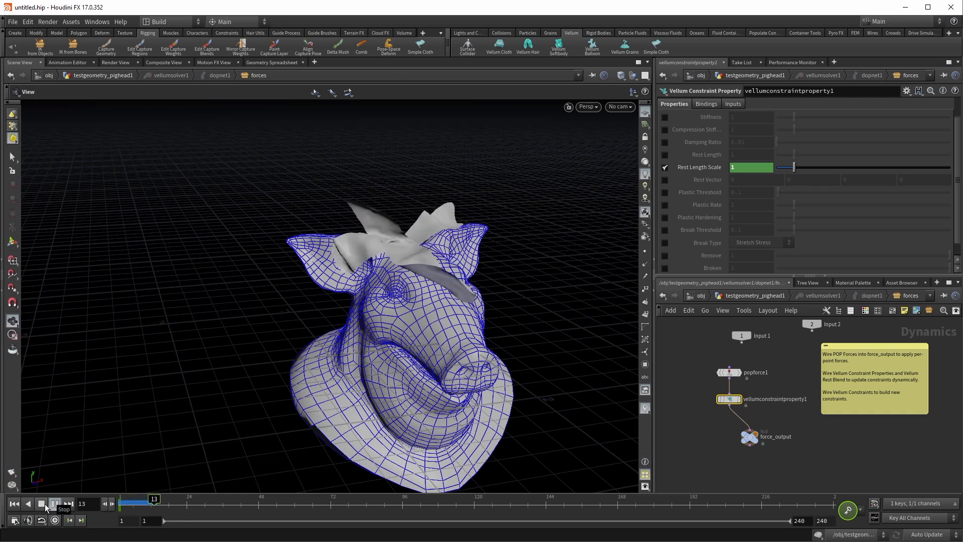
{"action": "left_click", "coordinate": [44, 503]}
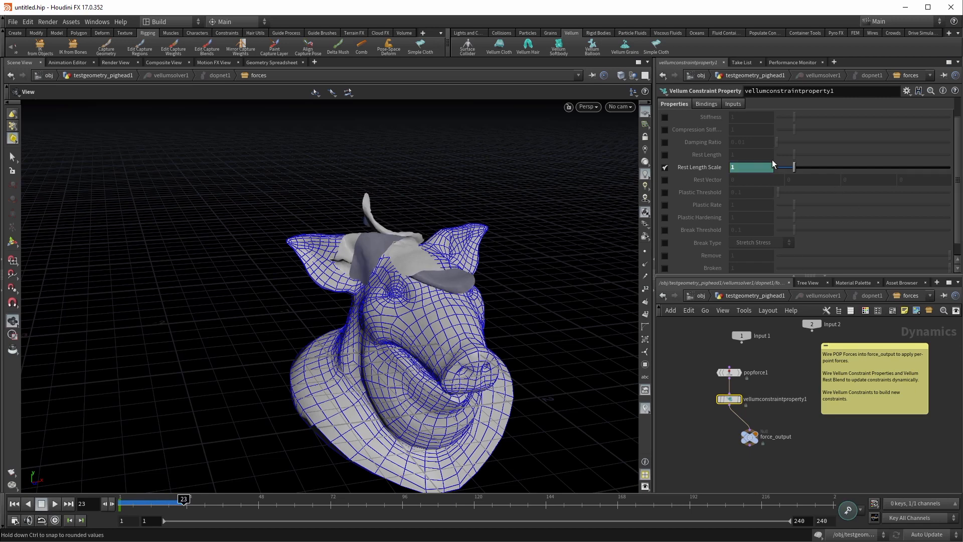
{"action": "left_click", "coordinate": [737, 168]}
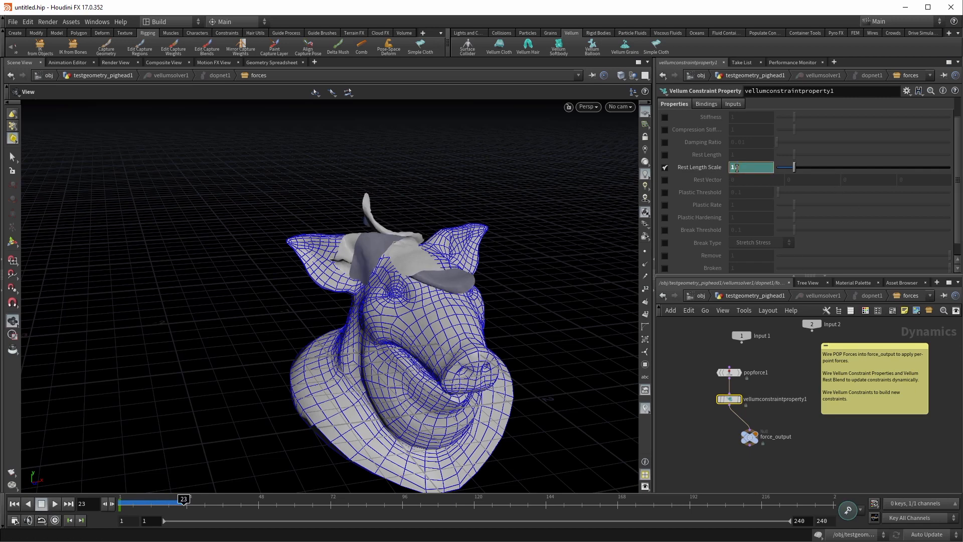
{"action": "type", "text": "1.3"}
{"action": "key", "text": "Return"}
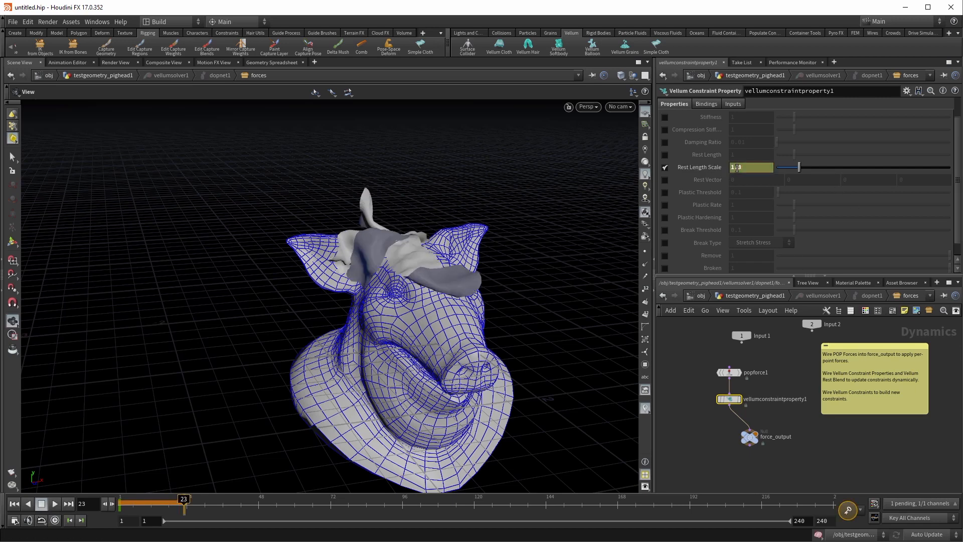
{"action": "left_click", "coordinate": [708, 167], "text": "alt"}
Replay the simulation from the first frame with the animated rest length, view the strips from above, and rewind
{"action": "left_click", "coordinate": [14, 504]}
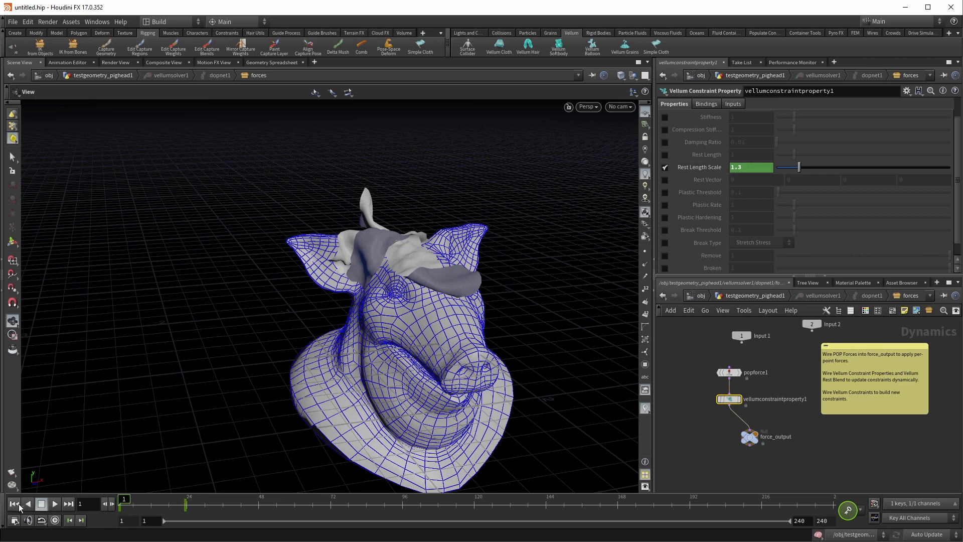
{"action": "left_click", "coordinate": [55, 503]}
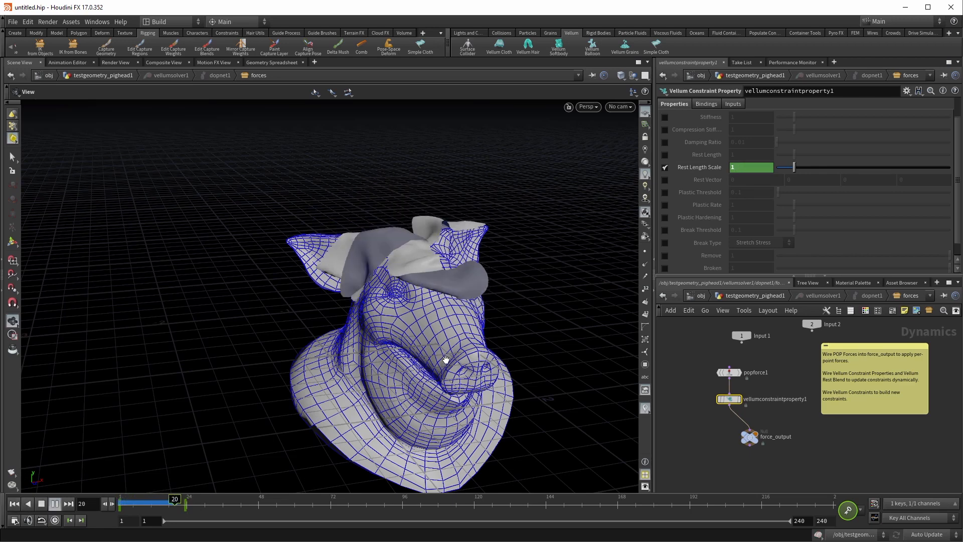
{"action": "left_click_drag", "start_coordinate": [445, 359], "coordinate": [252, 388]}
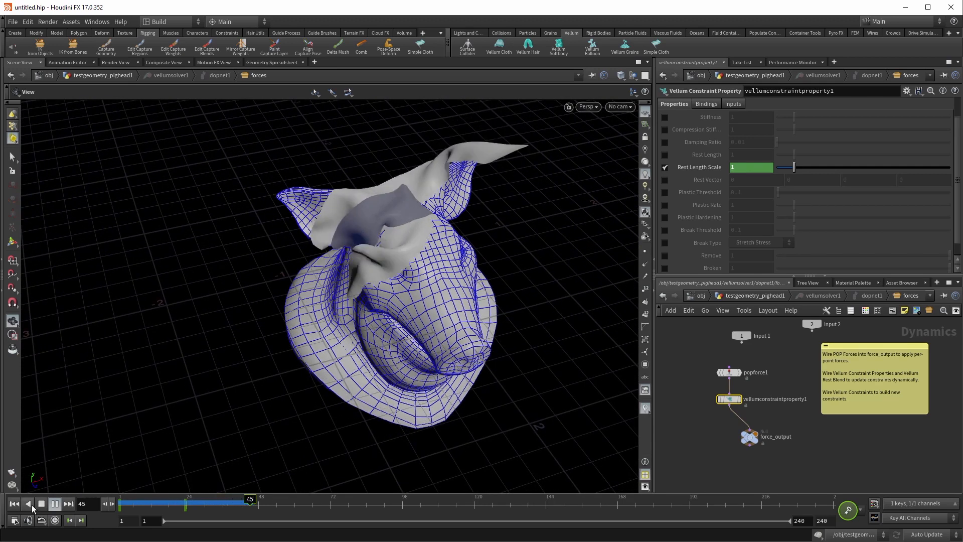
{"action": "left_click", "coordinate": [14, 504]}
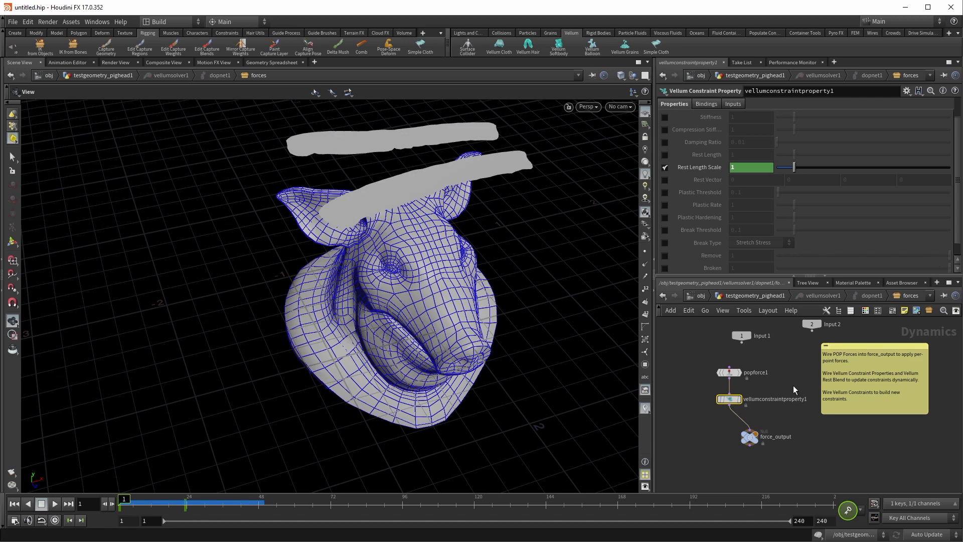
Leave the solver's forces network and go back up to the testgeometry_pighead1 network
{"action": "key", "text": "u"}
{"action": "key", "text": "u"}
{"action": "key", "text": "u"}
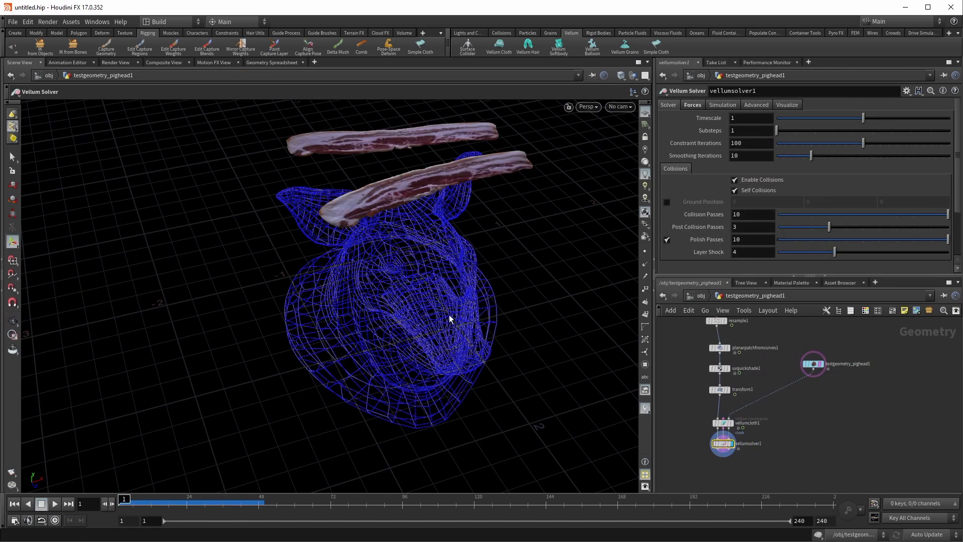
Delete the vellumcloth1 and vellumsolver1 nodes and the pig head node from the testgeometry_pighead1 network
{"action": "middle_click_drag", "start_coordinate": [449, 319], "coordinate": [447, 266]}
{"action": "middle_click_drag", "start_coordinate": [459, 205], "coordinate": [465, 279]}
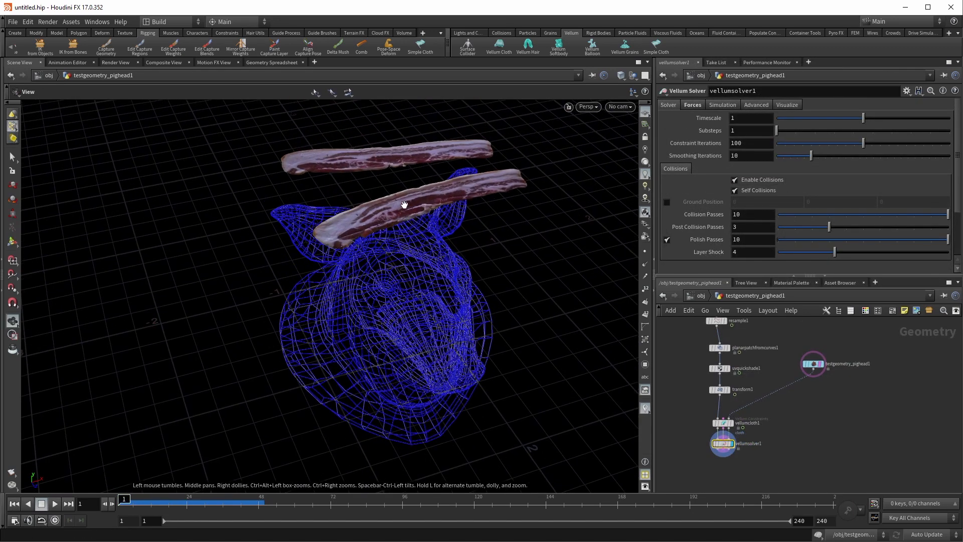
{"action": "scroll", "coordinate": [734, 443], "scroll_direction": "up", "scroll_amount": 3}
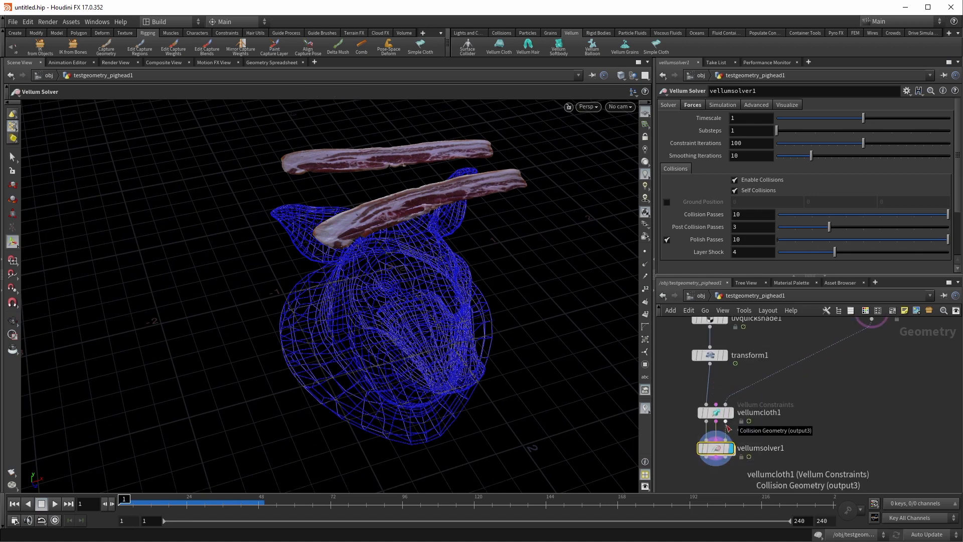
{"action": "scroll", "coordinate": [811, 436], "scroll_direction": "down", "scroll_amount": 1}
{"action": "left_click_drag", "start_coordinate": [681, 410], "coordinate": [786, 455]}
{"action": "key", "text": "Delete"}
{"action": "left_click_drag", "start_coordinate": [811, 394], "coordinate": [911, 327]}
{"action": "key", "text": "Delete"}
Go up to the object level and add a new Test Geometry: Pig Head object beneath the bacon strips
{"action": "key", "text": "u"}
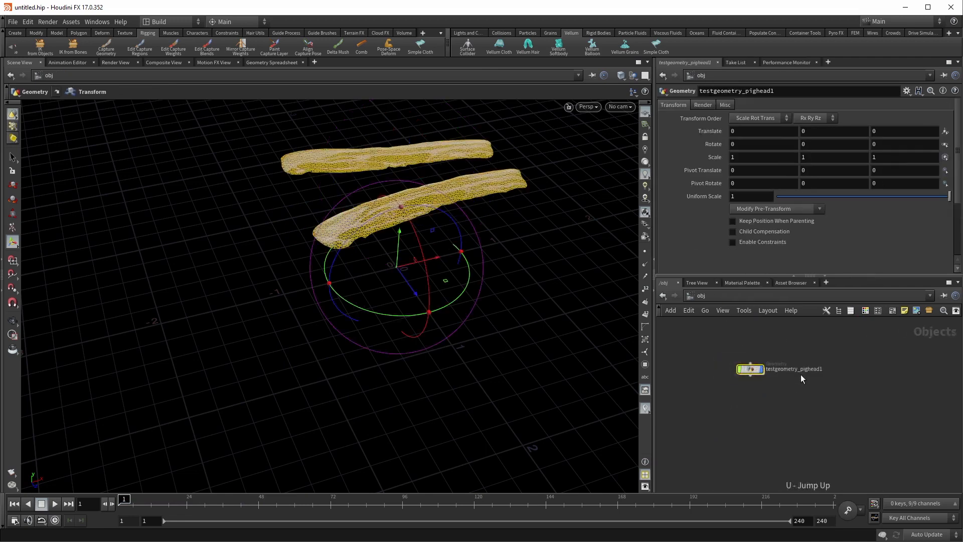
{"action": "left_click_drag", "start_coordinate": [522, 271], "coordinate": [516, 228], "text": "alt"}
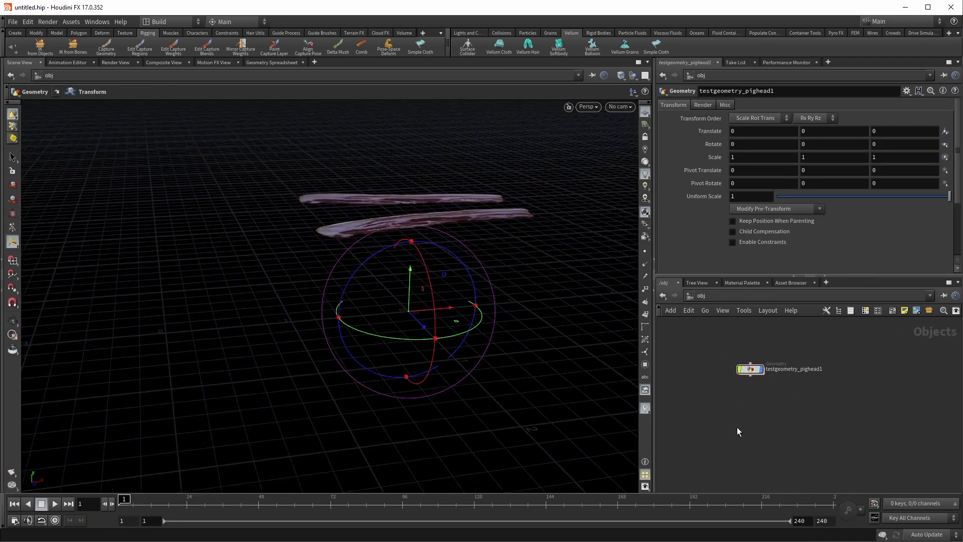
{"action": "key", "text": "Tab"}
{"action": "type", "text": "pigh"}
{"action": "key", "text": "Return"}
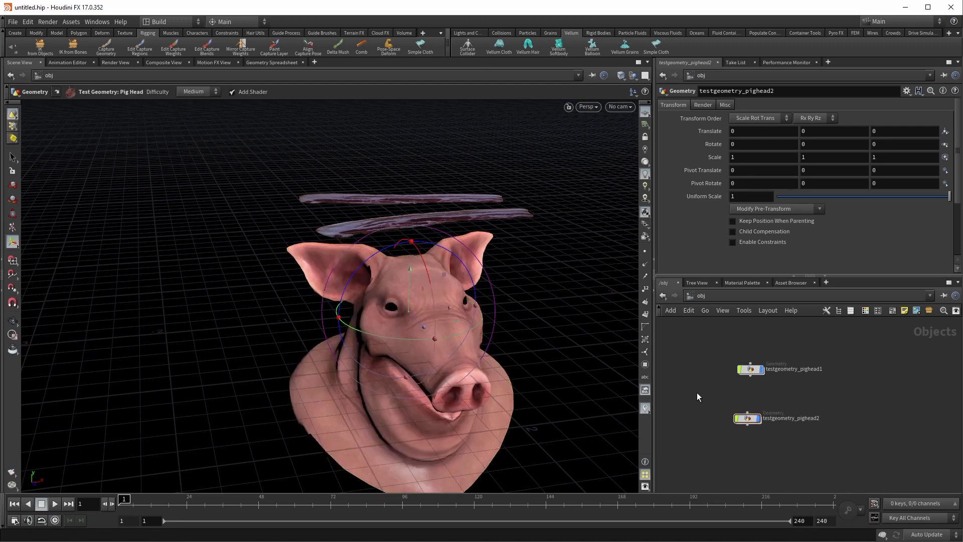
Convert the bacon strips object testgeometry_pighead1 to Vellum Cloth and go back up to the object level
{"action": "left_click", "coordinate": [751, 369]}
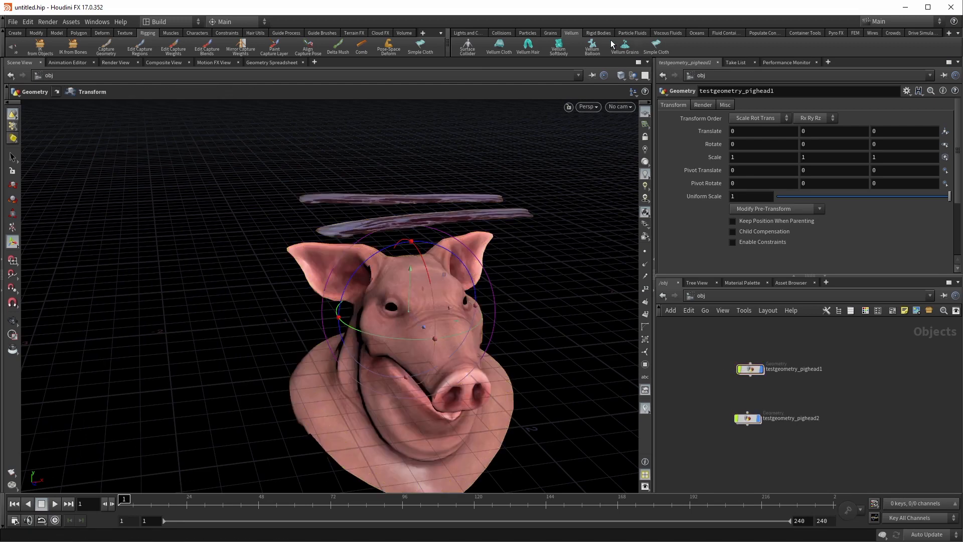
{"action": "left_click", "coordinate": [508, 46]}
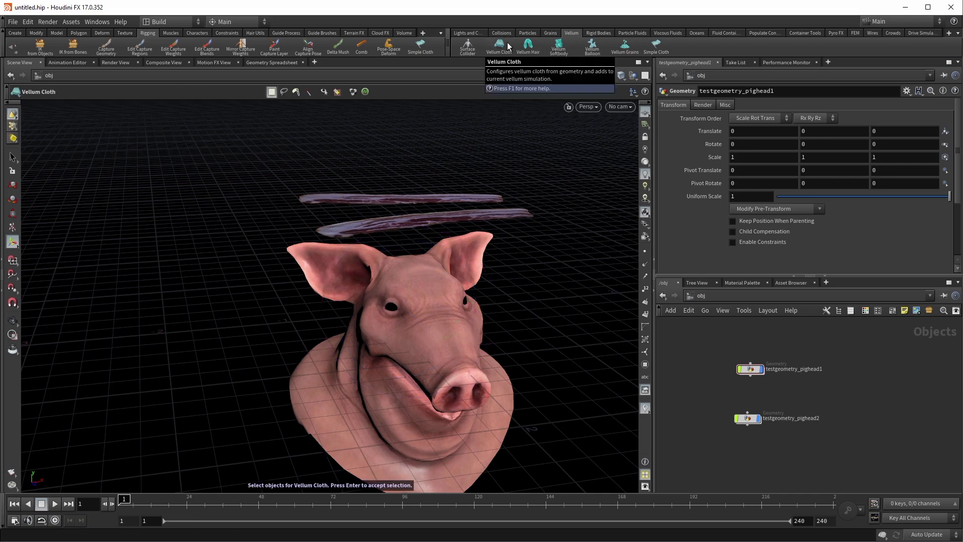
{"action": "left_click", "coordinate": [467, 198]}
{"action": "key", "text": "Return"}
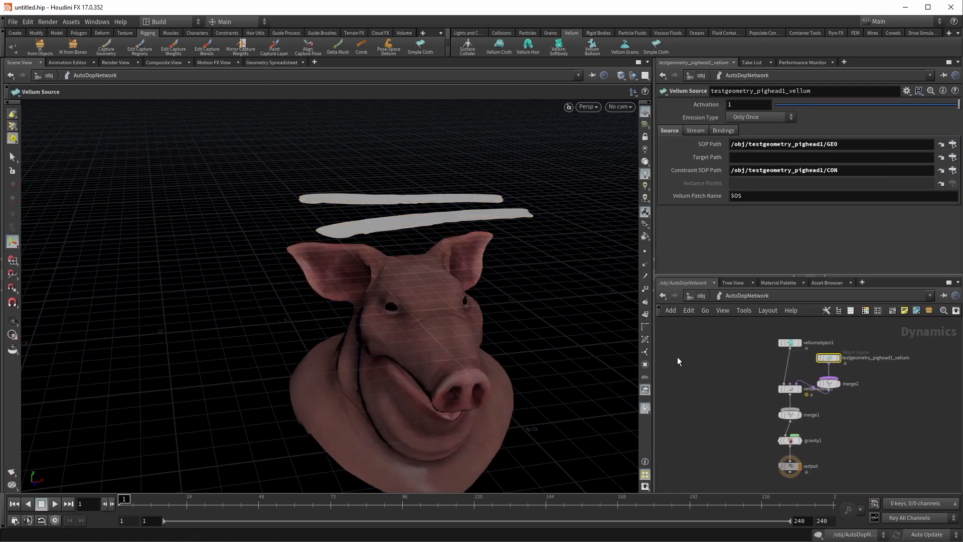
{"action": "key", "text": "u"}
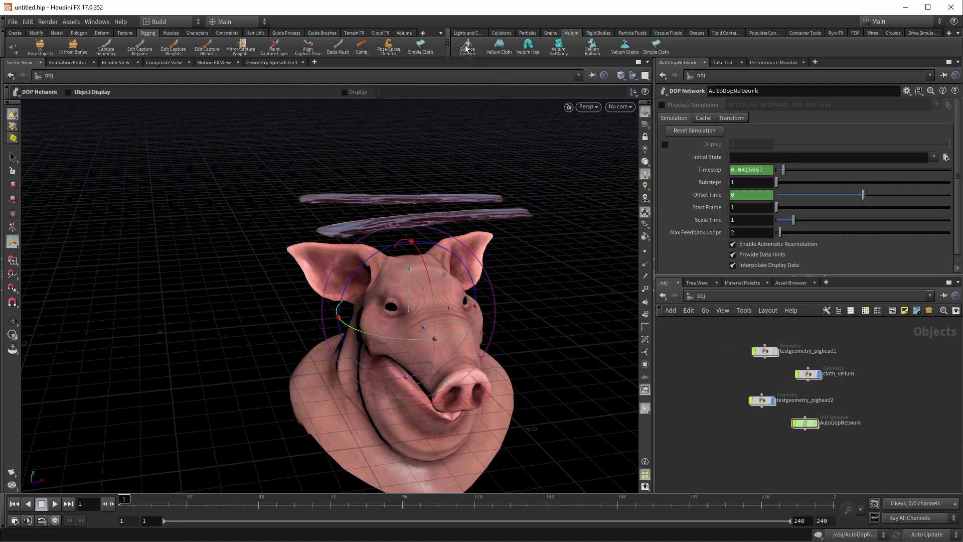
Make the new pig head a Surface Collider for the cloth simulation
{"action": "left_click", "coordinate": [502, 33]}
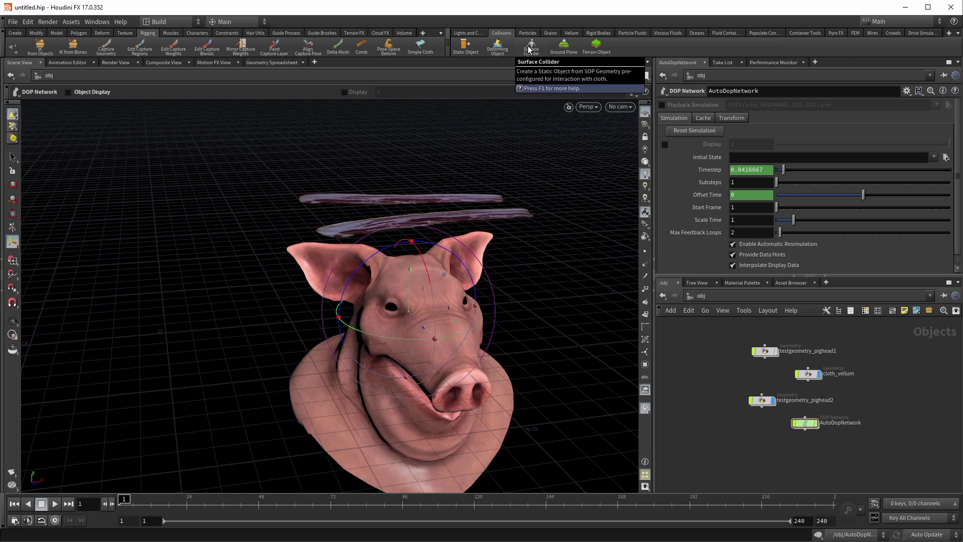
{"action": "left_click", "coordinate": [531, 46]}
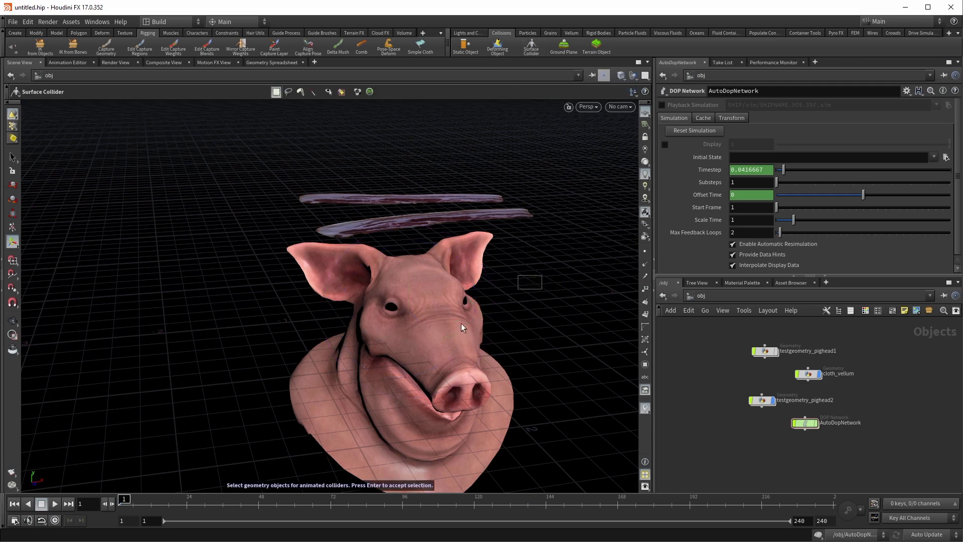
{"action": "left_click", "coordinate": [409, 359]}
{"action": "key", "text": "Return"}
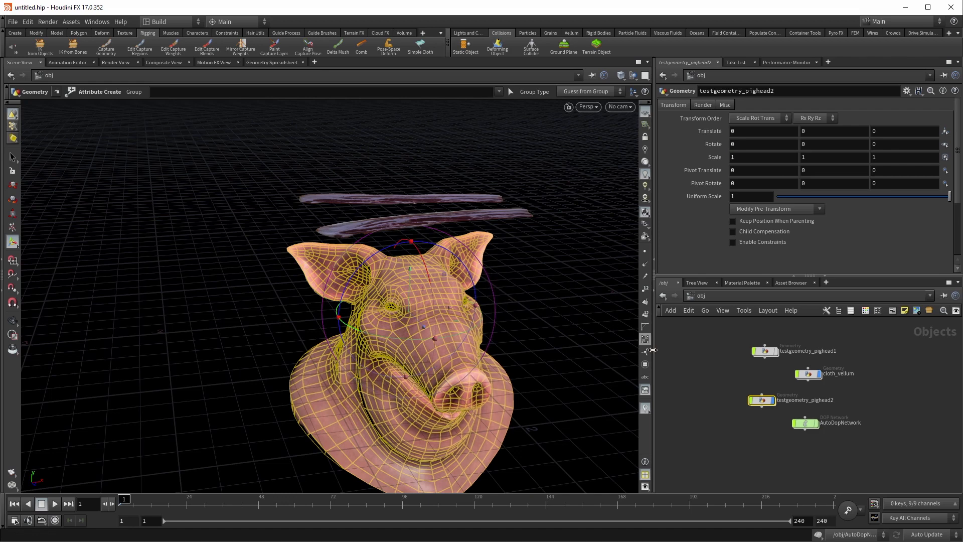
{"action": "key", "text": "Escape"}
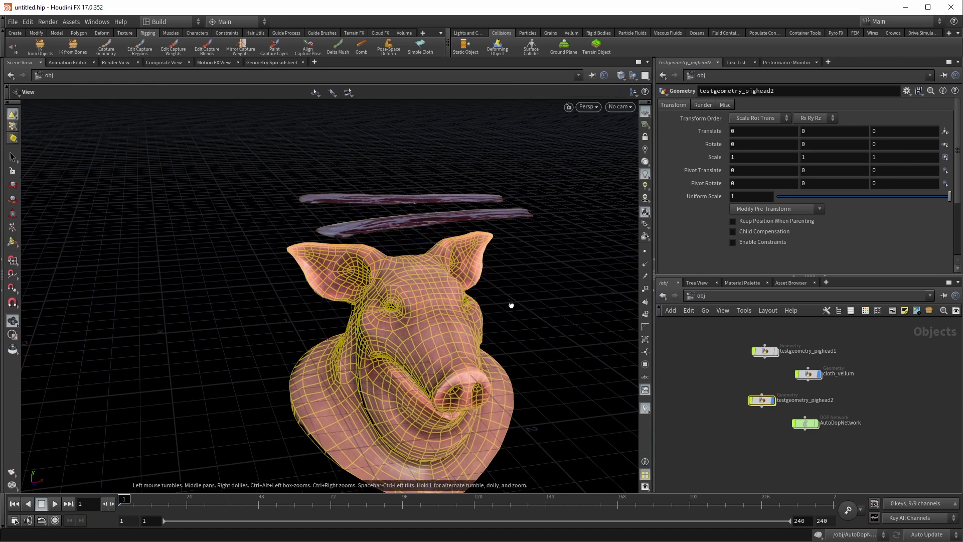
Play the bacon simulation from the front and from the side of the pig head, rewinding to frame 1 each time
{"action": "left_click_drag", "start_coordinate": [510, 305], "coordinate": [503, 309]}
{"action": "left_click", "coordinate": [55, 505]}
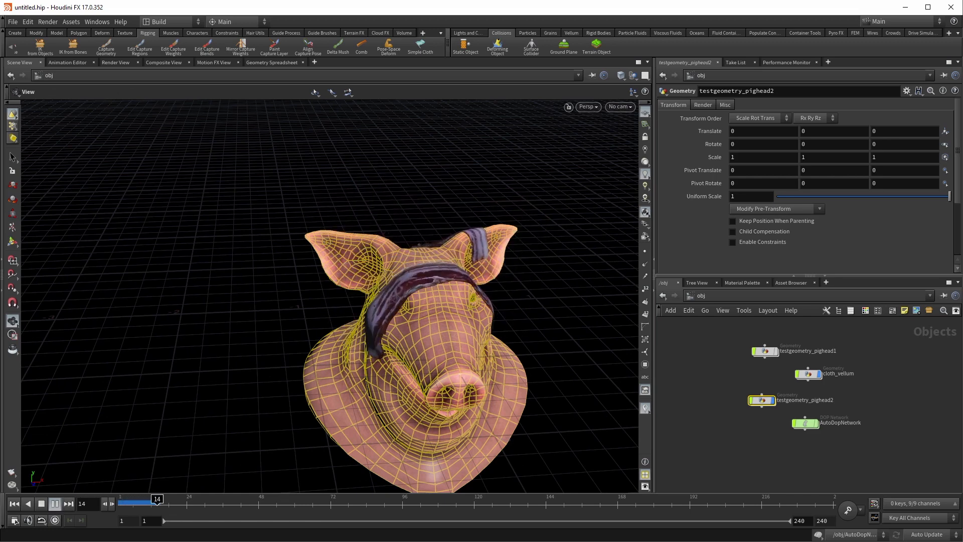
{"action": "left_click", "coordinate": [15, 505]}
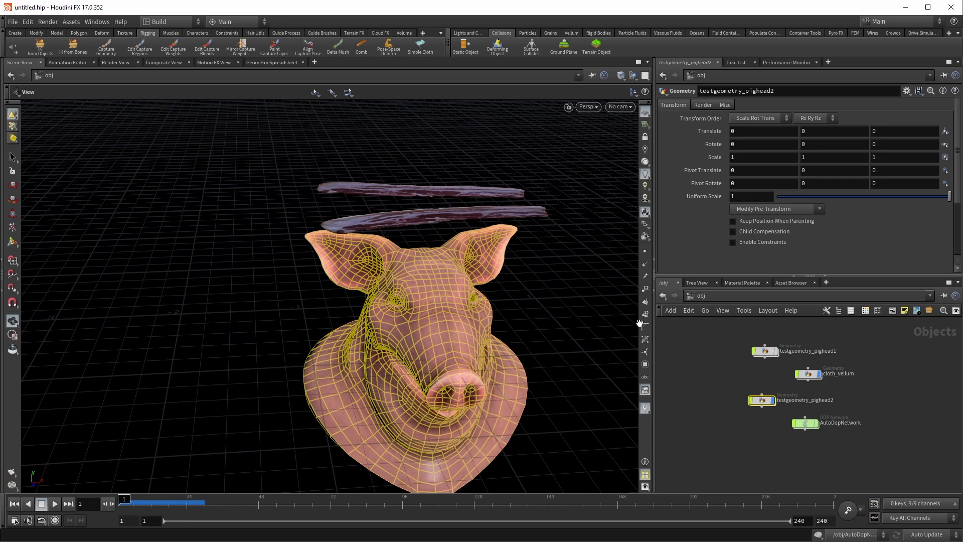
{"action": "left_click", "coordinate": [706, 354]}
{"action": "left_click_drag", "start_coordinate": [405, 275], "coordinate": [488, 264]}
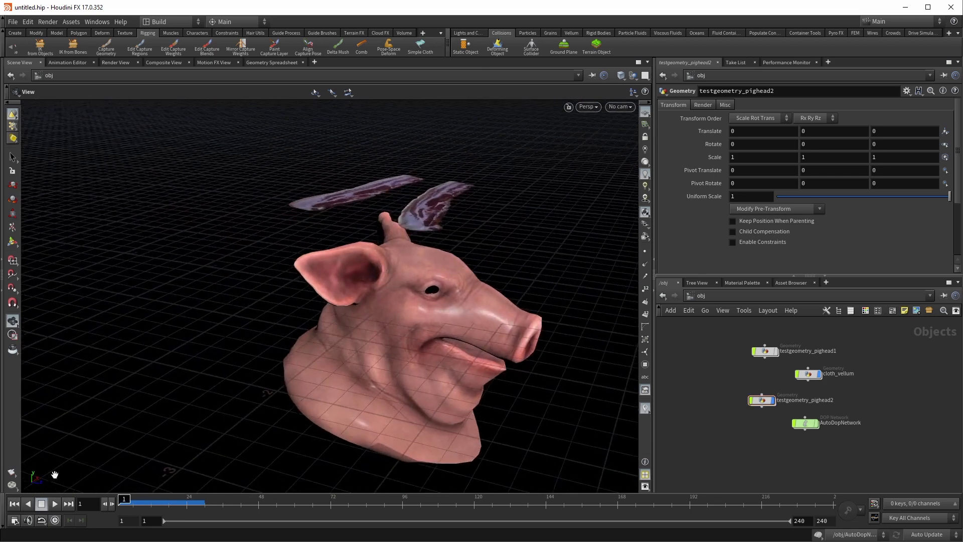
{"action": "left_click", "coordinate": [58, 501]}
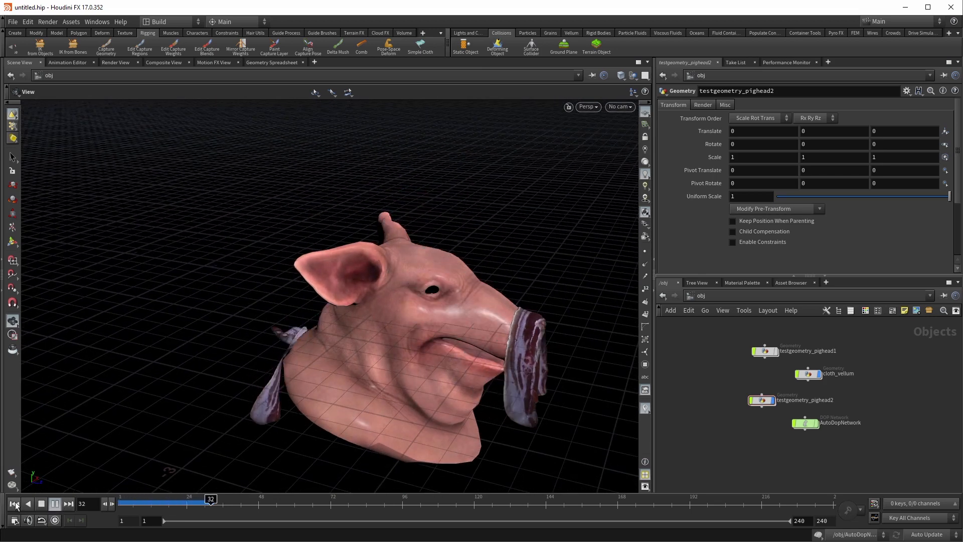
{"action": "left_click", "coordinate": [120, 502]}
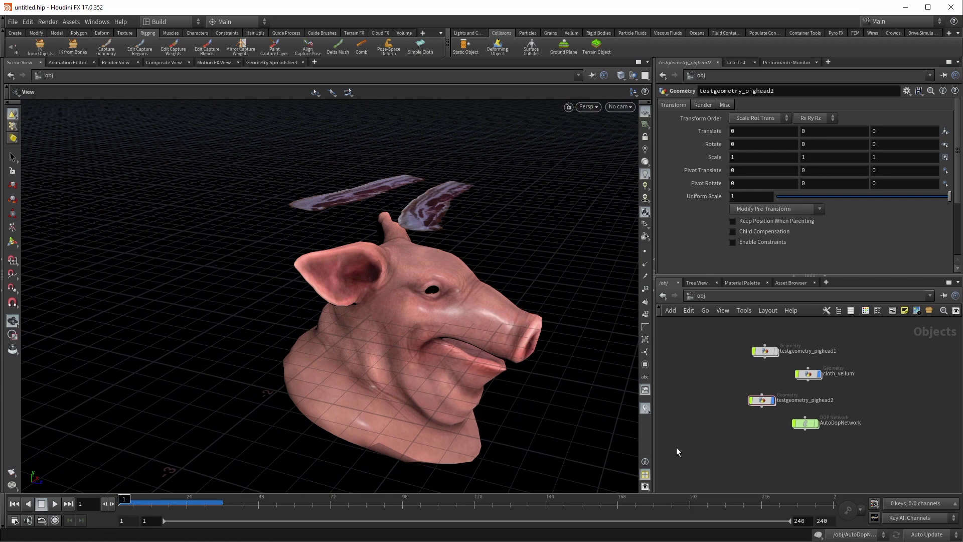
Open AutoDopNetwork, lay out its nodes automatically, and reposition the Vellum Source and merge2 nodes above vellumsolver1
{"action": "left_click", "coordinate": [831, 419]}
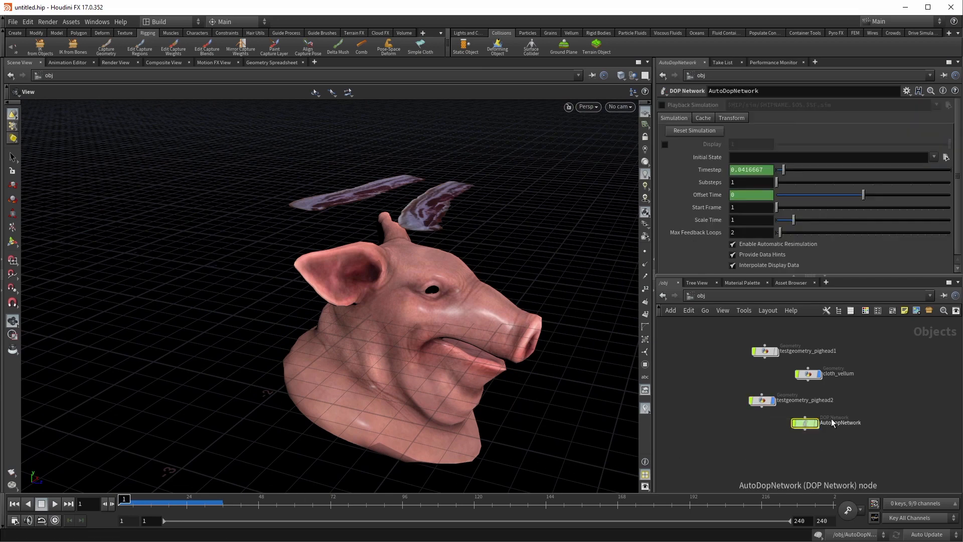
{"action": "key", "text": "Return"}
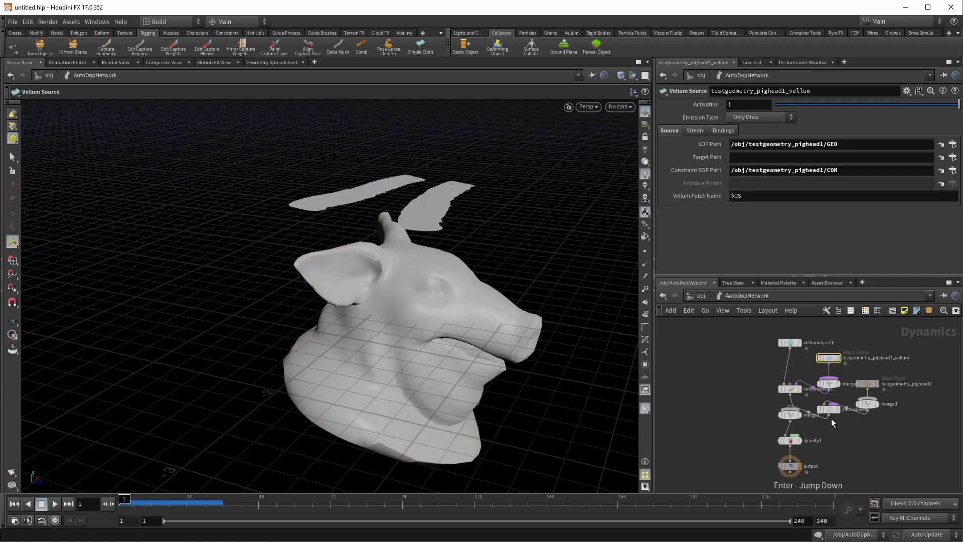
{"action": "key", "text": "l"}
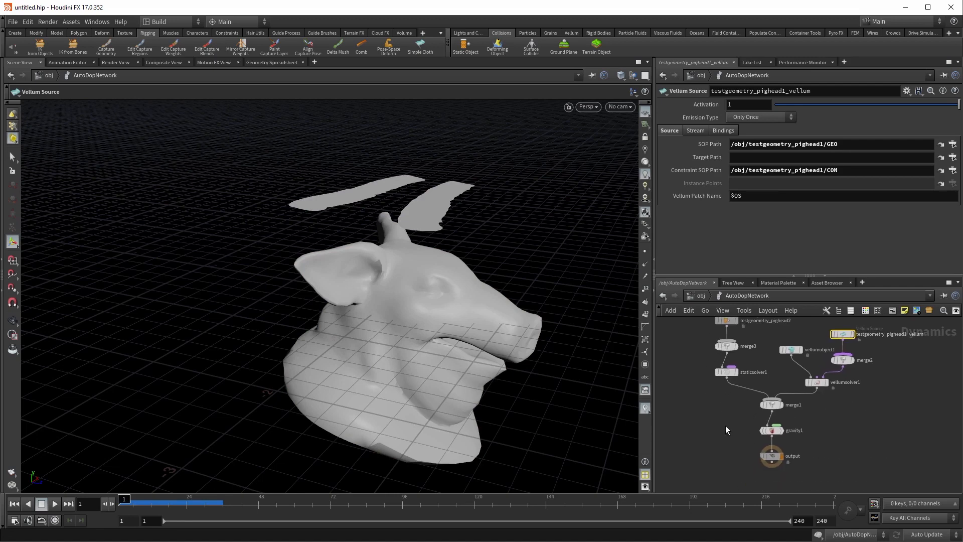
{"action": "left_click_drag", "start_coordinate": [799, 437], "coordinate": [800, 437]}
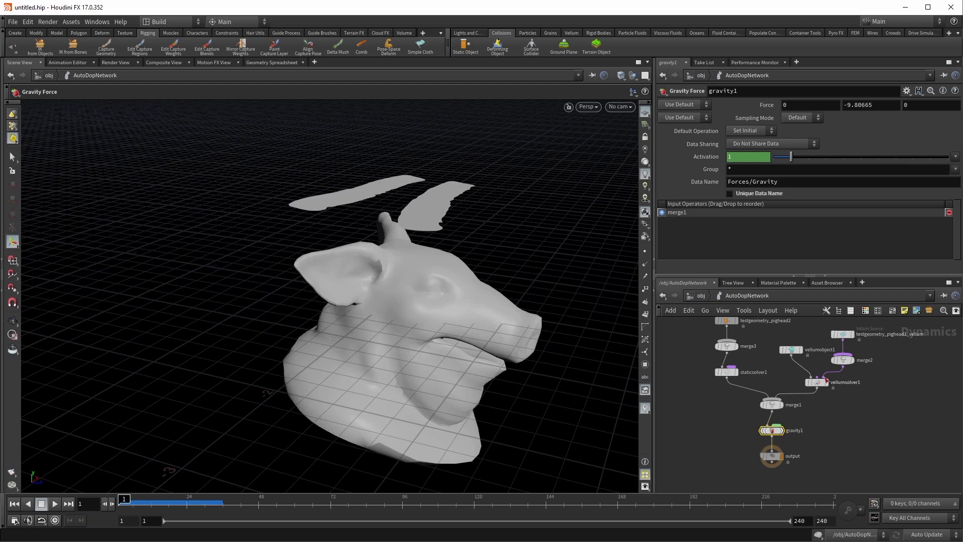
{"action": "middle_click_drag", "start_coordinate": [868, 411], "coordinate": [863, 467]}
{"action": "left_click_drag", "start_coordinate": [839, 390], "coordinate": [839, 367]}
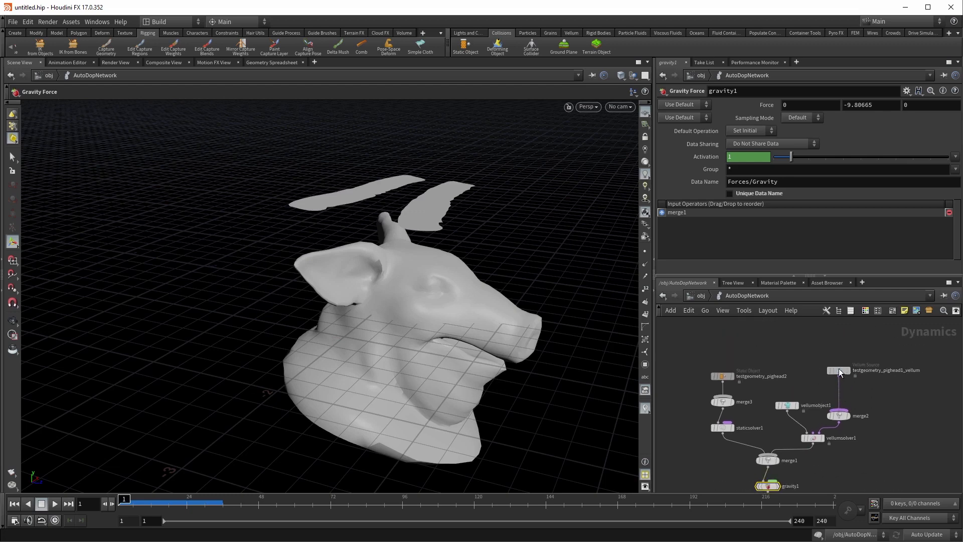
{"action": "left_click_drag", "start_coordinate": [844, 414], "coordinate": [844, 403]}
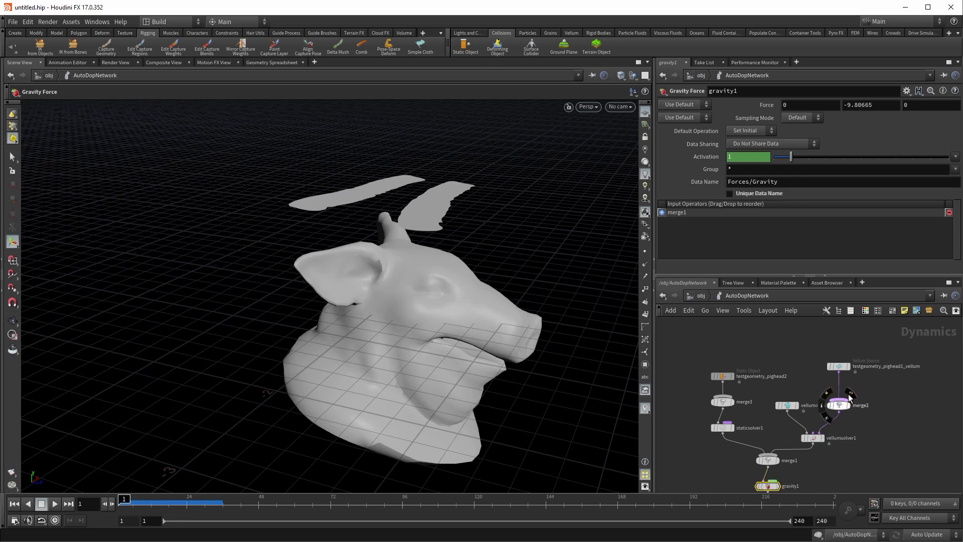
Add a POP Wind node and wire it between the testgeometry_pighead1_vellum source and merge2
{"action": "key", "text": "Tab"}
{"action": "type", "text": "popdr"}
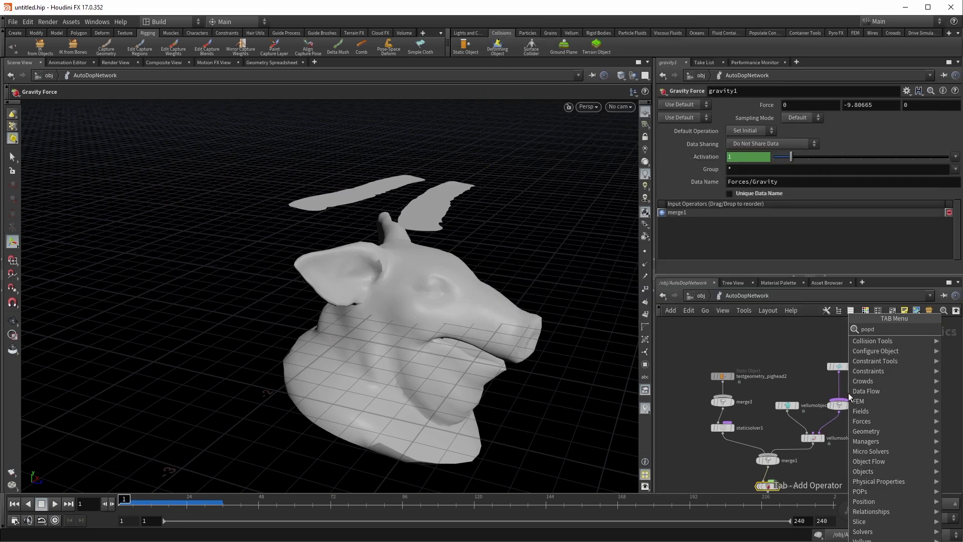
{"action": "key", "text": "Return"}
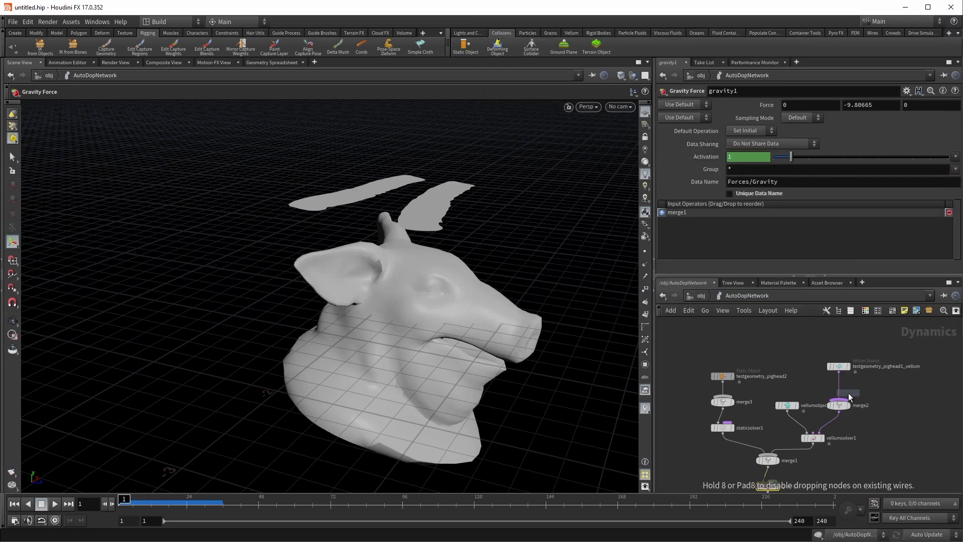
{"action": "left_click", "coordinate": [861, 384]}
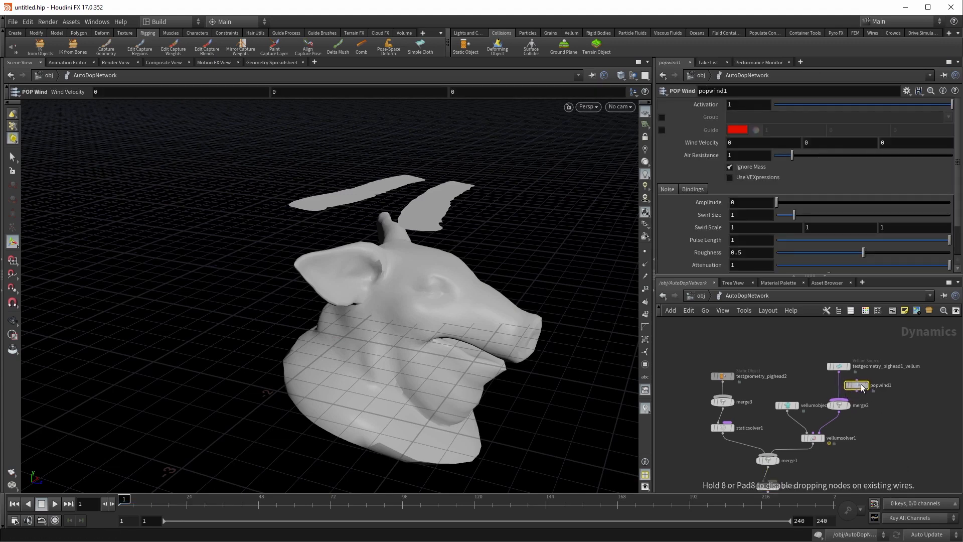
{"action": "scroll", "coordinate": [858, 420], "scroll_direction": "up", "scroll_amount": 2}
{"action": "scroll", "coordinate": [859, 420], "scroll_direction": "up", "scroll_amount": 2}
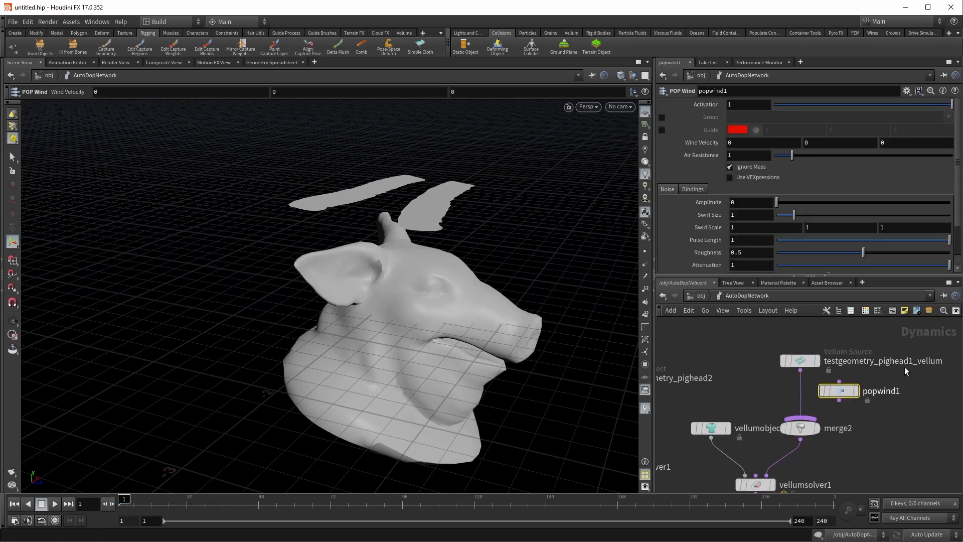
{"action": "left_click", "coordinate": [799, 362]}
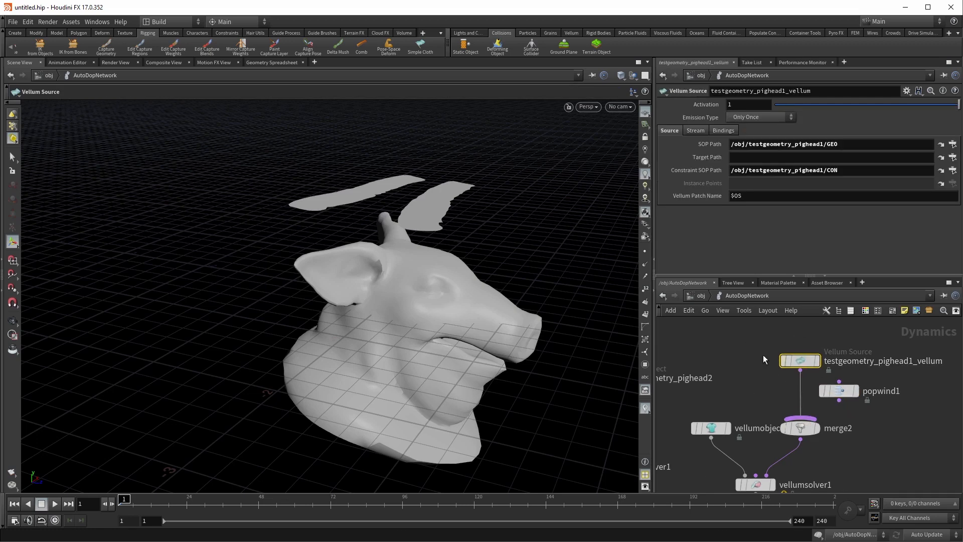
{"action": "left_click_drag", "start_coordinate": [836, 391], "coordinate": [801, 400]}
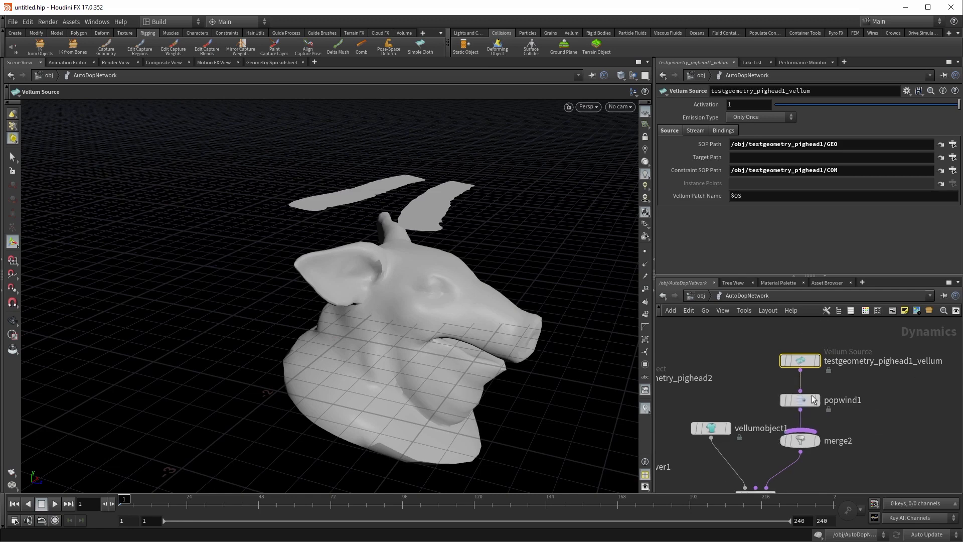
{"action": "left_click", "coordinate": [800, 400]}
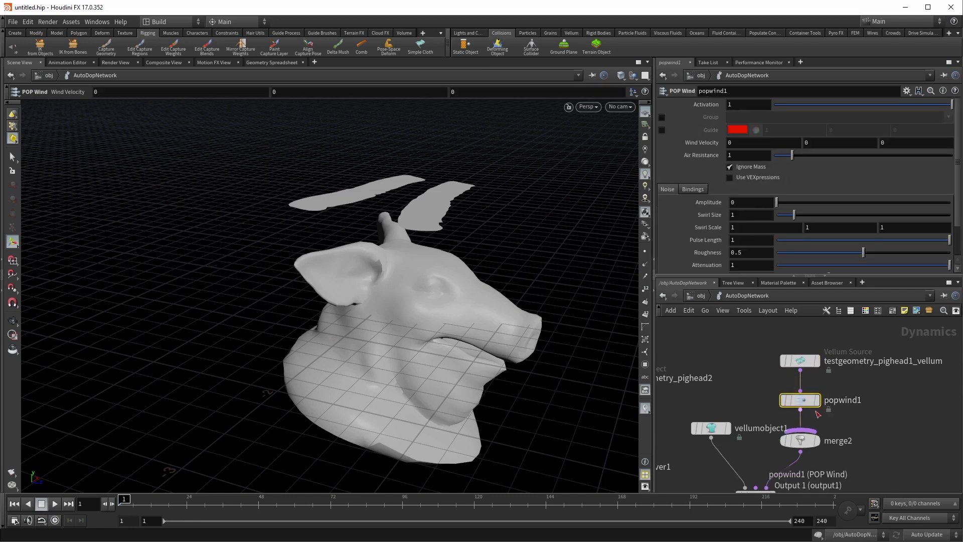
Return to the object level and rename the testgeometry_pighead1 object as bacon
{"action": "key", "text": "h"}
{"action": "left_click", "coordinate": [794, 360]}
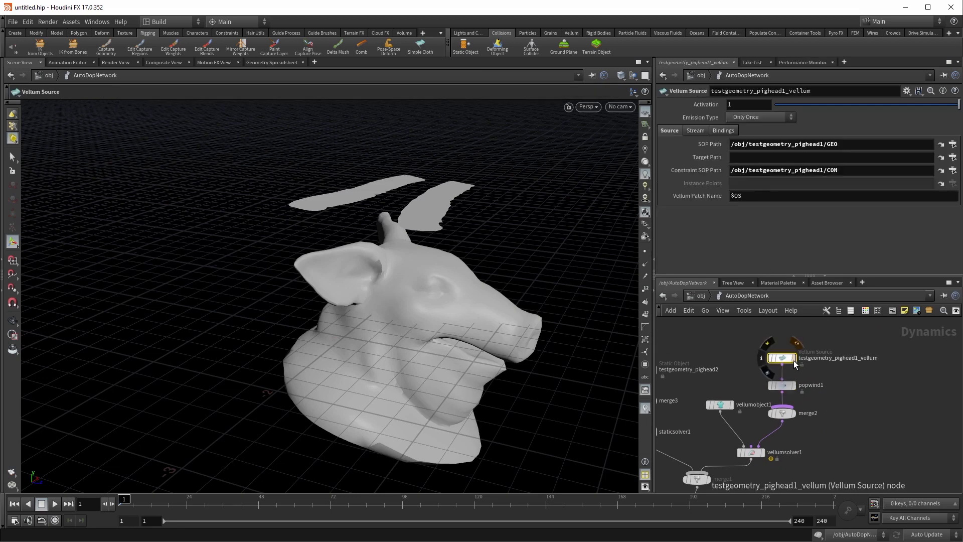
{"action": "key", "text": "u"}
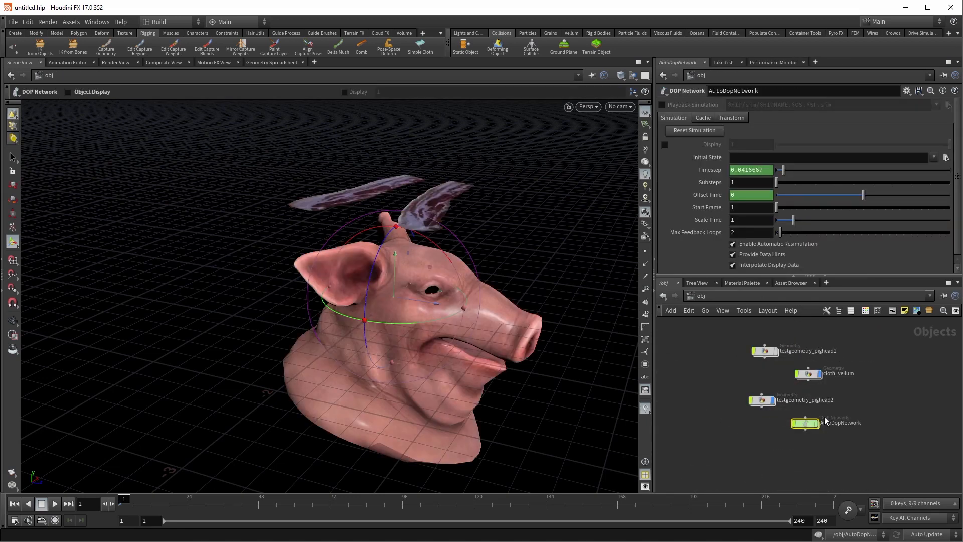
{"action": "double_click", "coordinate": [821, 352]}
{"action": "type", "text": "b"}
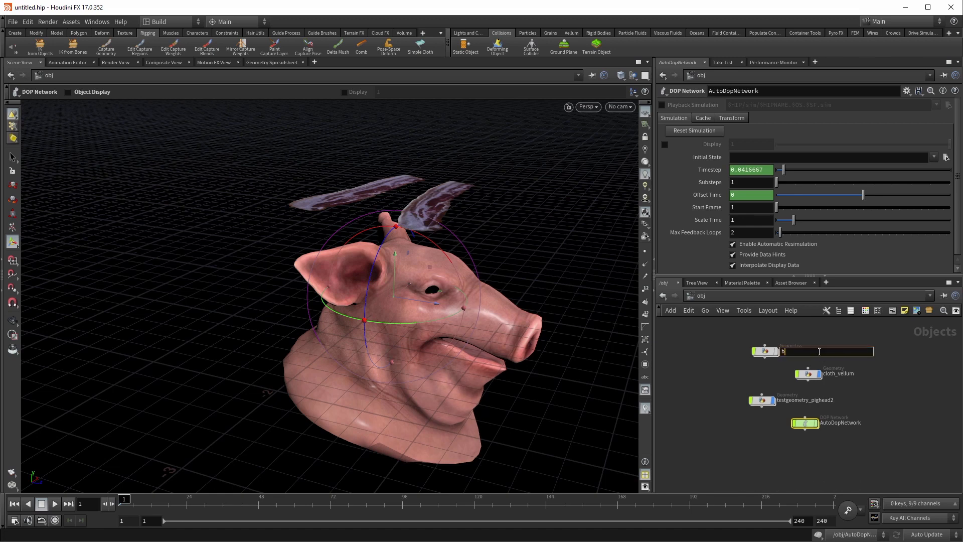
{"action": "type", "text": "acon"}
{"action": "key", "text": "Return"}
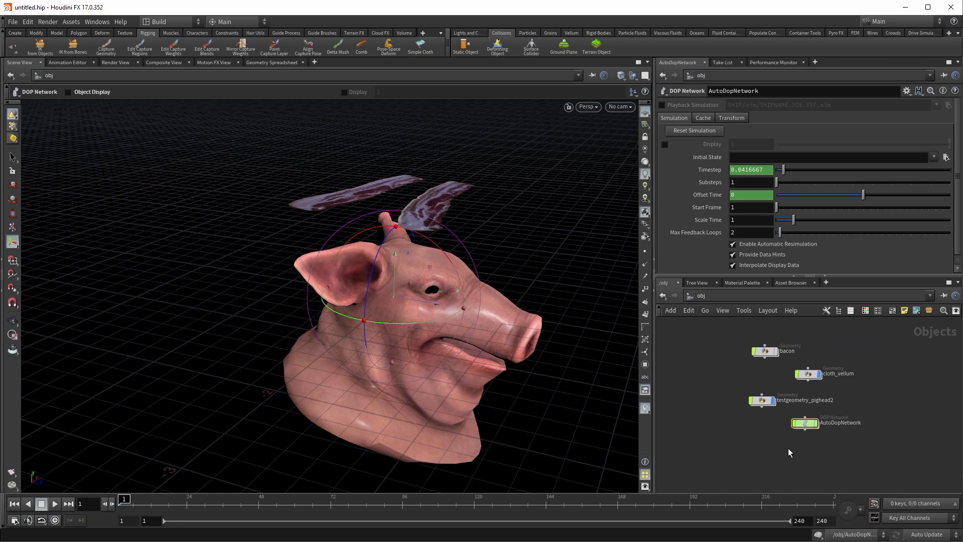
Open AutoDopNetwork and rename the testgeometry_pighead1_vellum source as bacon_vellum
{"action": "key", "text": "Return"}
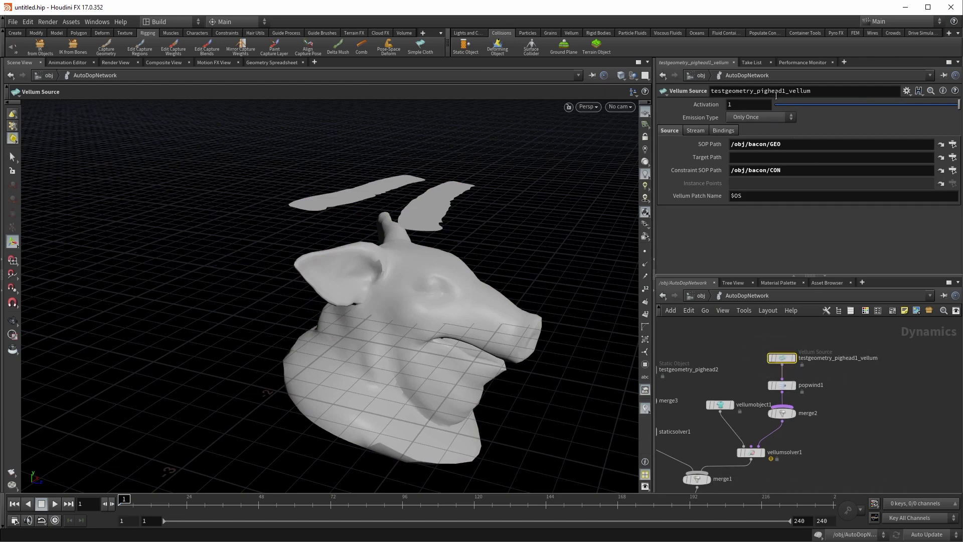
{"action": "left_click_drag", "start_coordinate": [784, 91], "coordinate": [711, 90]}
{"action": "type", "text": "bacon"}
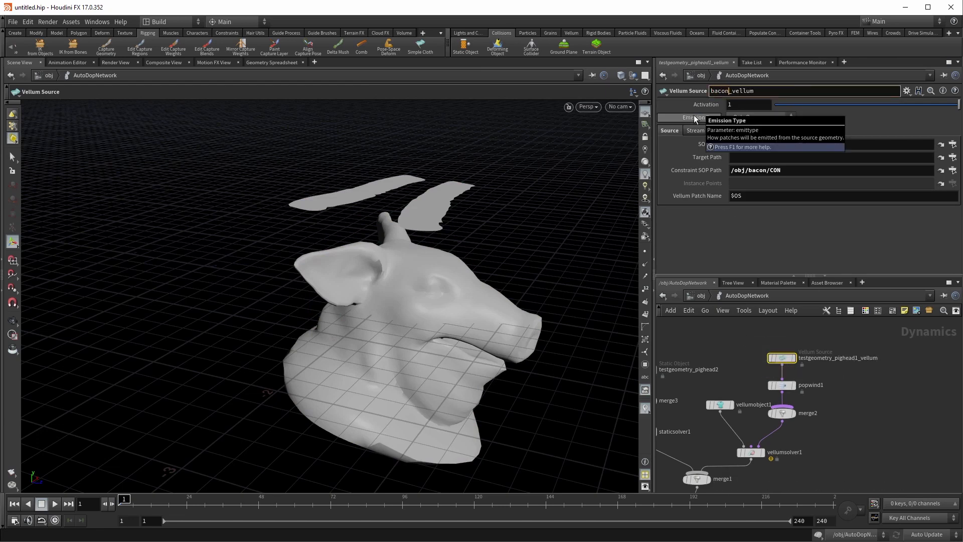
{"action": "key", "text": "Return"}
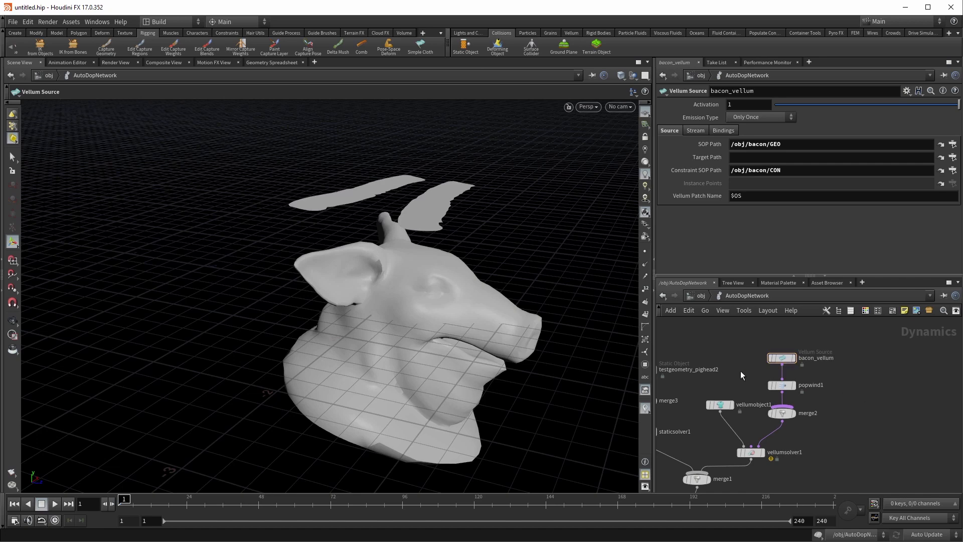
Set the Air Resistance of the popwind1 node to 0.1
{"action": "left_click_drag", "start_coordinate": [805, 390], "coordinate": [803, 389]}
{"action": "middle_click_drag", "start_coordinate": [601, 340], "coordinate": [604, 354], "text": "alt"}
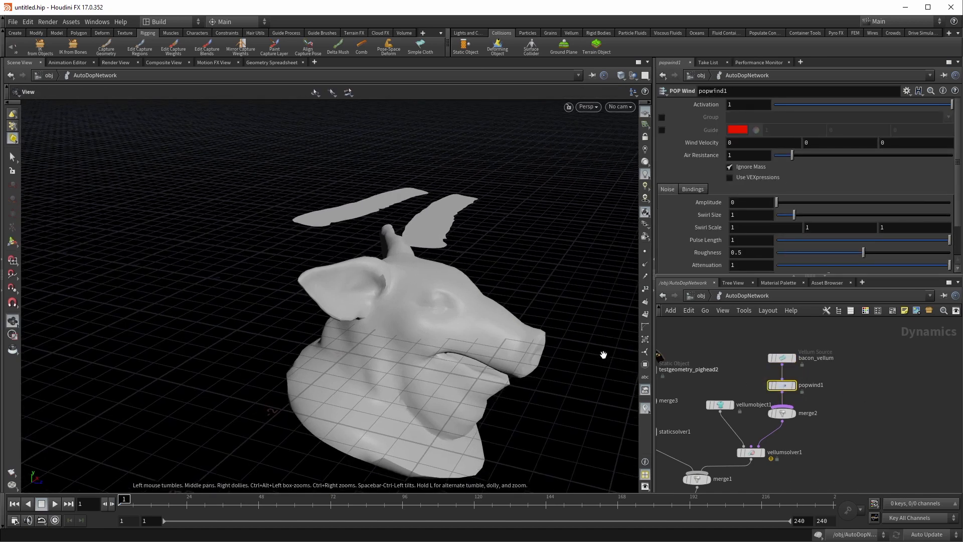
{"action": "left_click", "coordinate": [749, 153]}
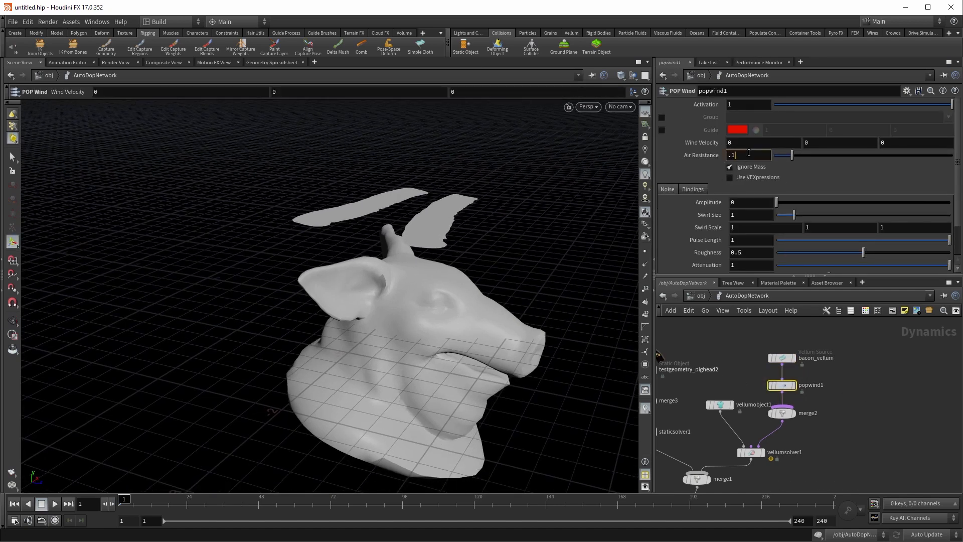
{"action": "type", "text": ".1"}
{"action": "key", "text": "Return"}
Play the simulation with the lower air resistance, view it in wireframe from the front of the head, and rewind to frame 1
{"action": "middle_click_drag", "start_coordinate": [746, 390], "coordinate": [771, 354]}
{"action": "left_click", "coordinate": [55, 503]}
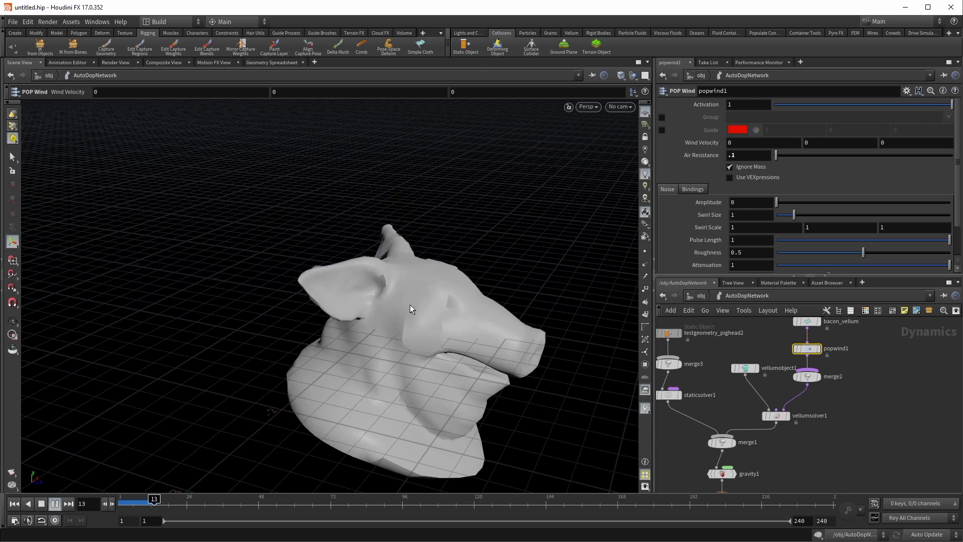
{"action": "left_click_drag", "start_coordinate": [440, 331], "coordinate": [379, 401], "text": "alt"}
{"action": "key", "text": "w"}
{"action": "key", "text": "Return"}
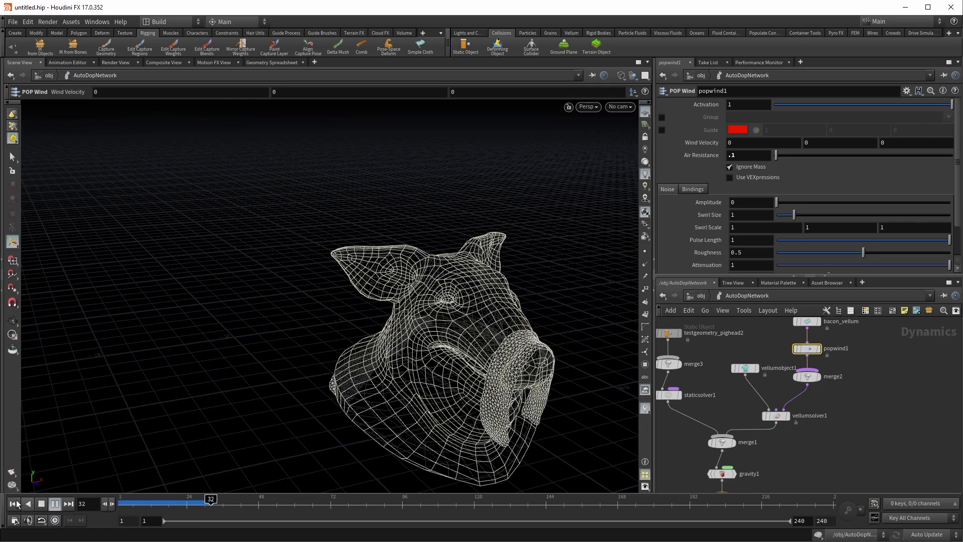
{"action": "left_click", "coordinate": [14, 504]}
Set the Emission Type of the bacon_vellum source to Continuous
{"action": "middle_click_drag", "start_coordinate": [738, 335], "coordinate": [721, 382]}
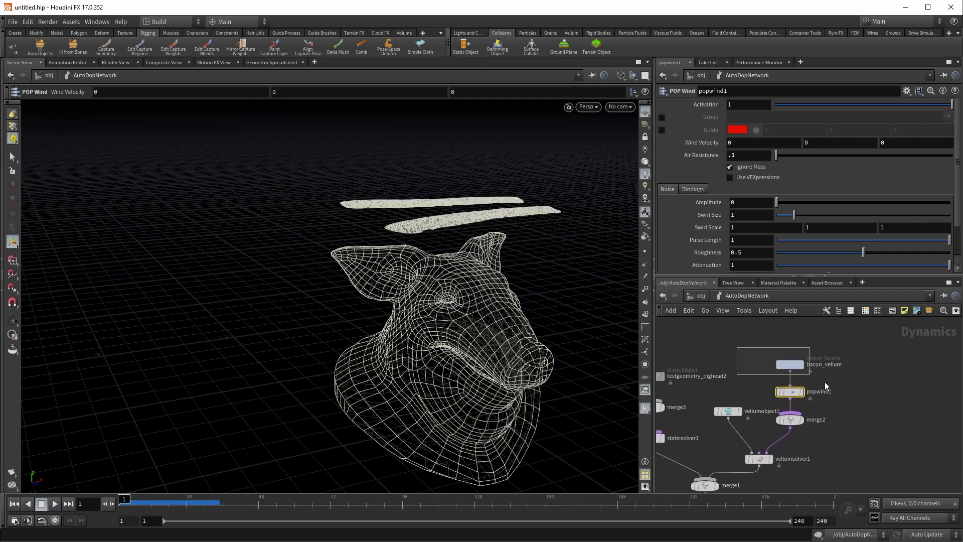
{"action": "left_click", "coordinate": [823, 366]}
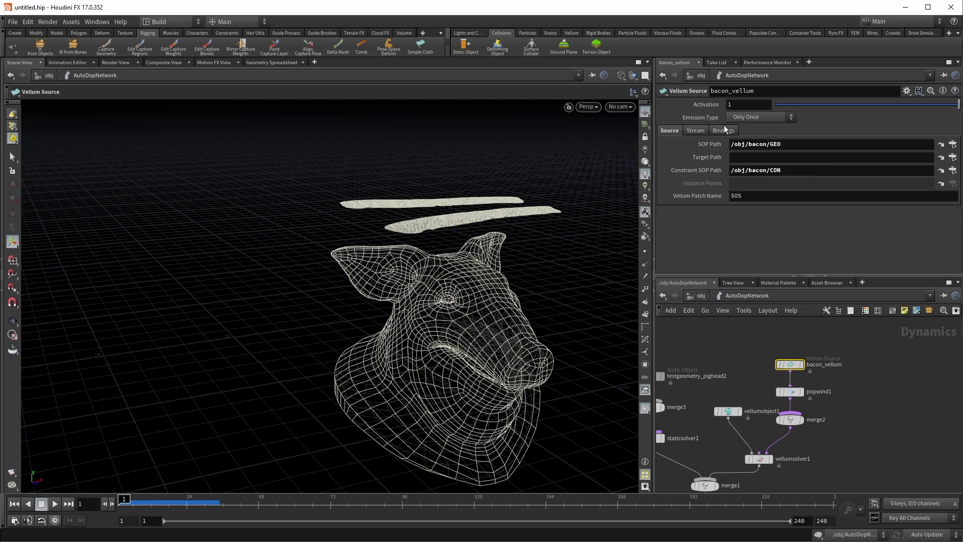
{"action": "left_click", "coordinate": [750, 117]}
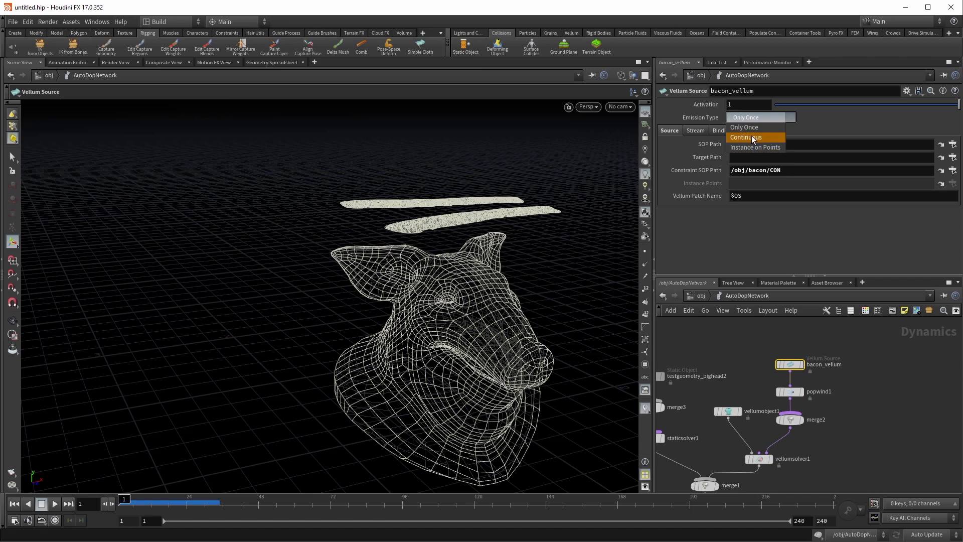
{"action": "left_click", "coordinate": [751, 137]}
Set the Activation of the bacon_vellum source to the expression $SF%10 == 1 so it emits every ten frames
{"action": "left_click", "coordinate": [758, 106]}
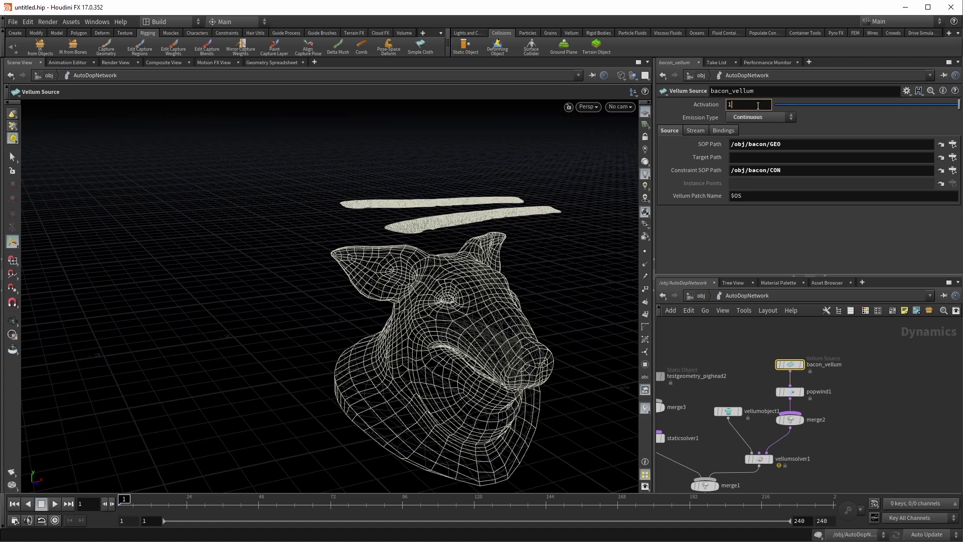
{"action": "type", "text": "$F"}
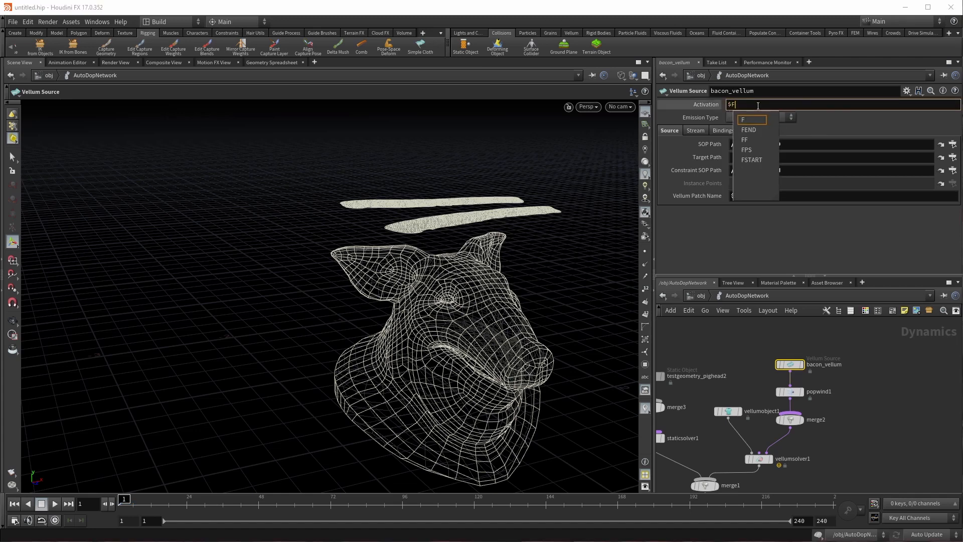
{"action": "key", "text": "Escape"}
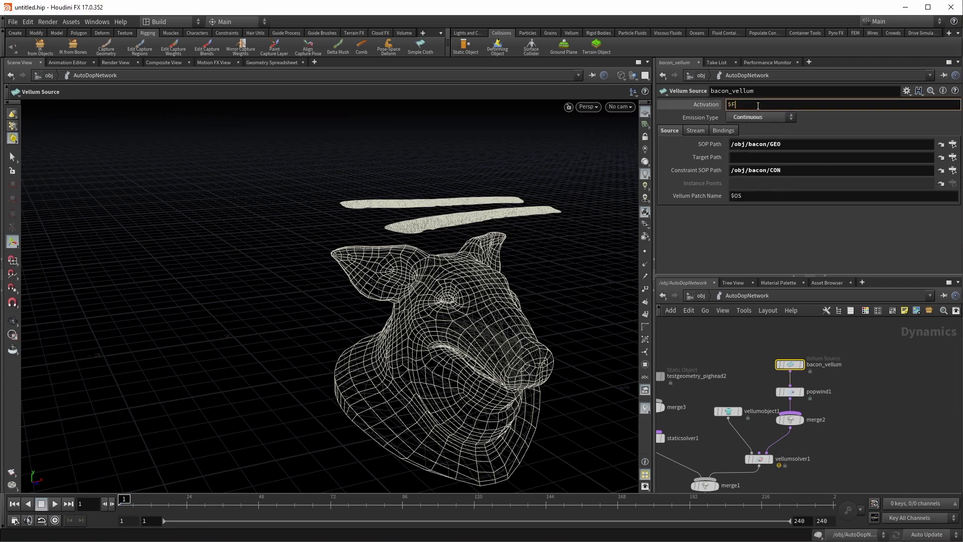
{"action": "type", "text": "%"}
{"action": "key", "text": "BackSpace"}
{"action": "key", "text": "BackSpace"}
{"action": "type", "text": "SF^"}
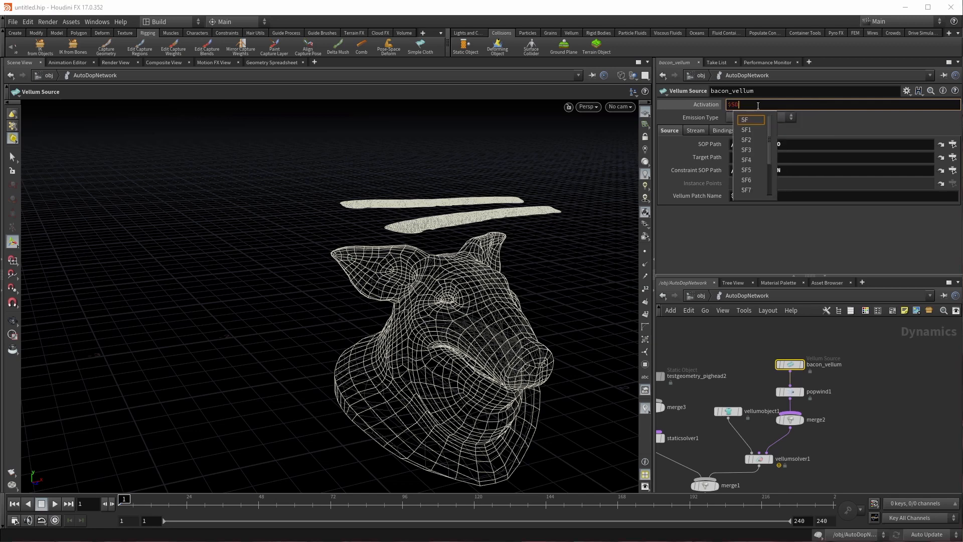
{"action": "key", "text": "BackSpace"}
{"action": "type", "text": "%10 == 1"}
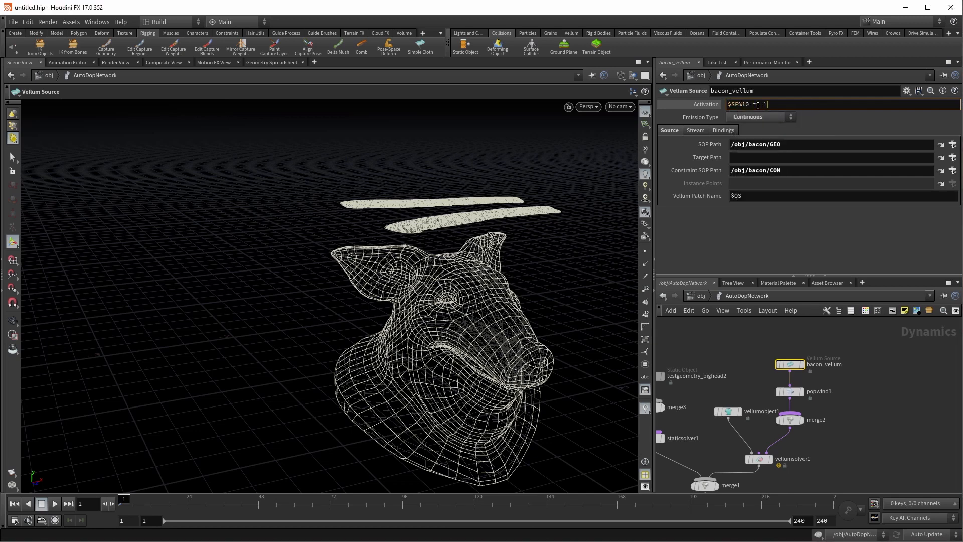
{"action": "key", "text": "Return"}
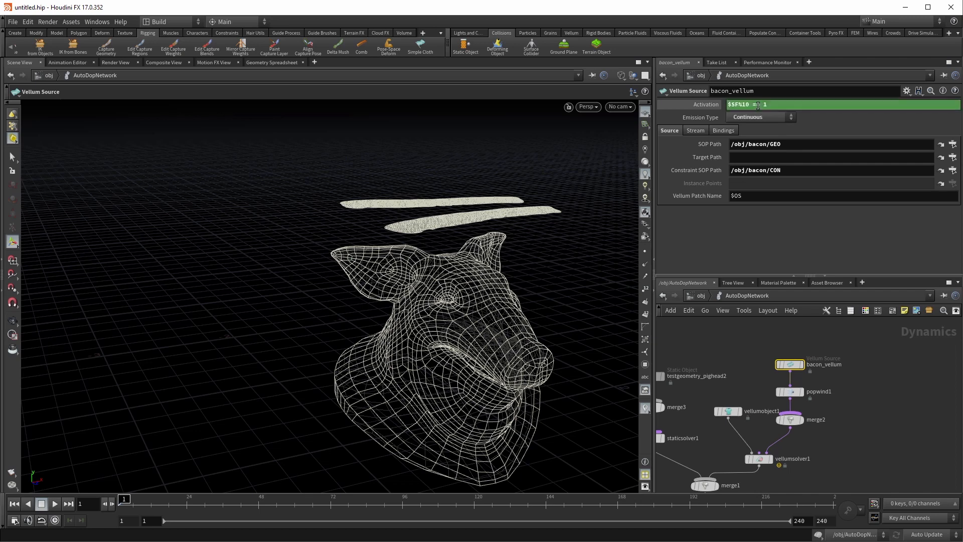
Play the simulation with repeated bacon emission and rewind to frame 1
{"action": "left_click", "coordinate": [728, 343]}
{"action": "left_click", "coordinate": [54, 503]}
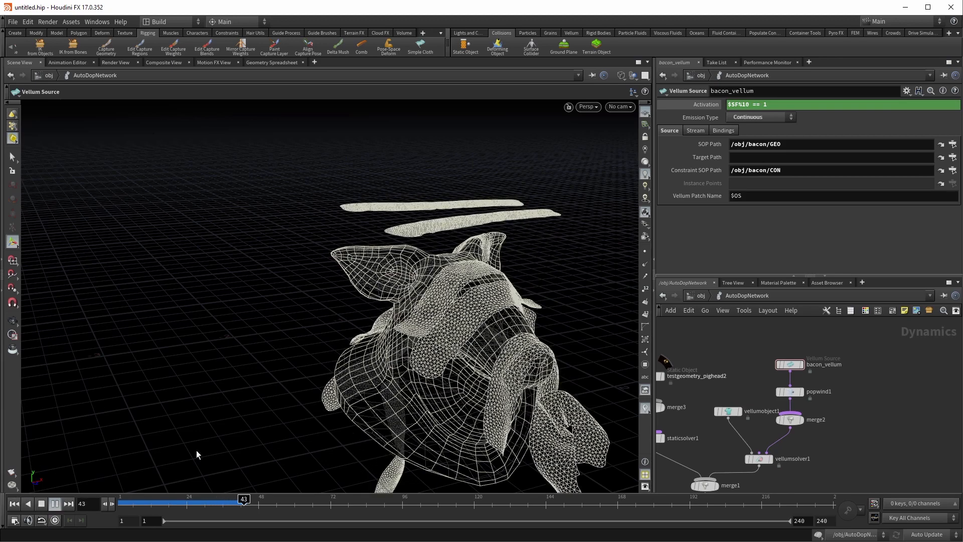
{"action": "left_click", "coordinate": [14, 503]}
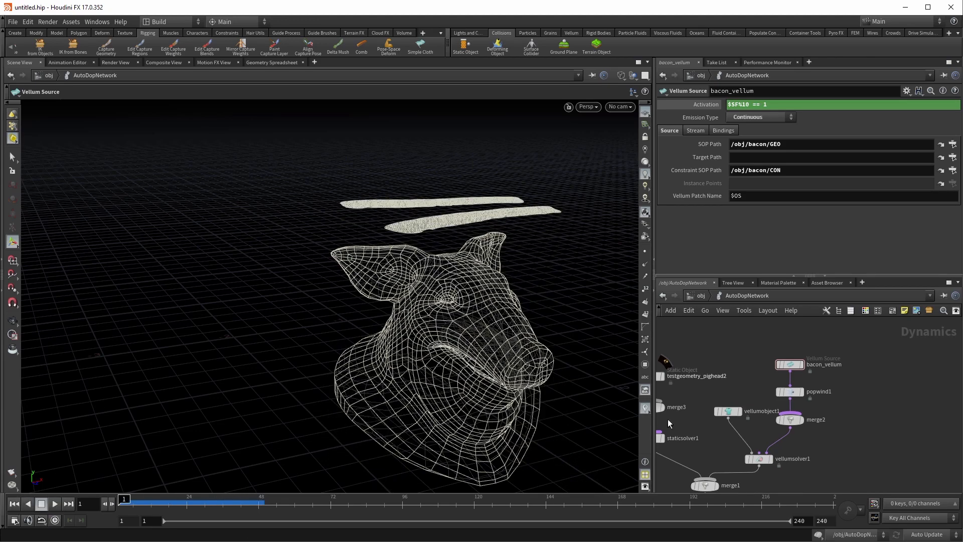
Set the friction Static Threshold of vellumsolver1 to 10
{"action": "scroll", "coordinate": [729, 374], "scroll_direction": "down", "scroll_amount": 3}
{"action": "left_click_drag", "start_coordinate": [759, 379], "coordinate": [825, 413]}
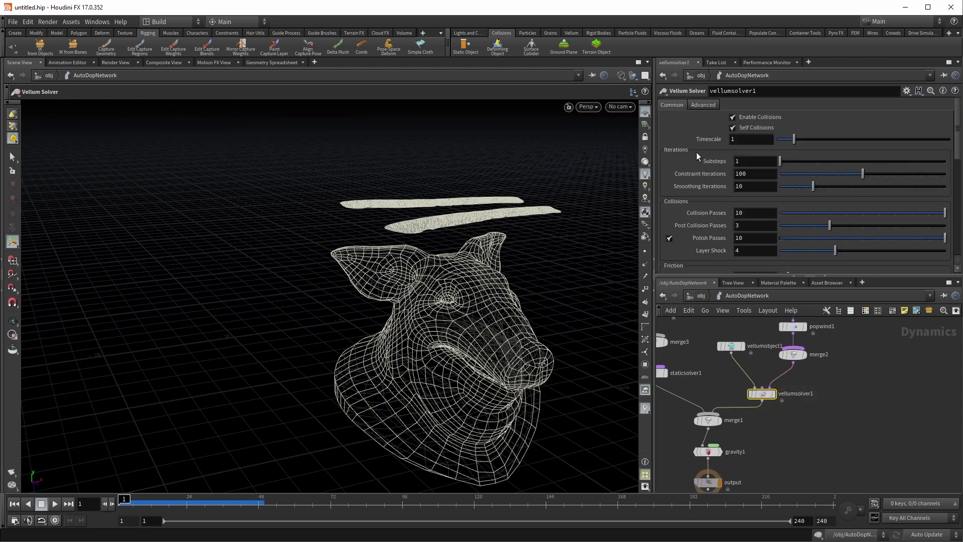
{"action": "scroll", "coordinate": [686, 153], "scroll_direction": "down", "scroll_amount": 3}
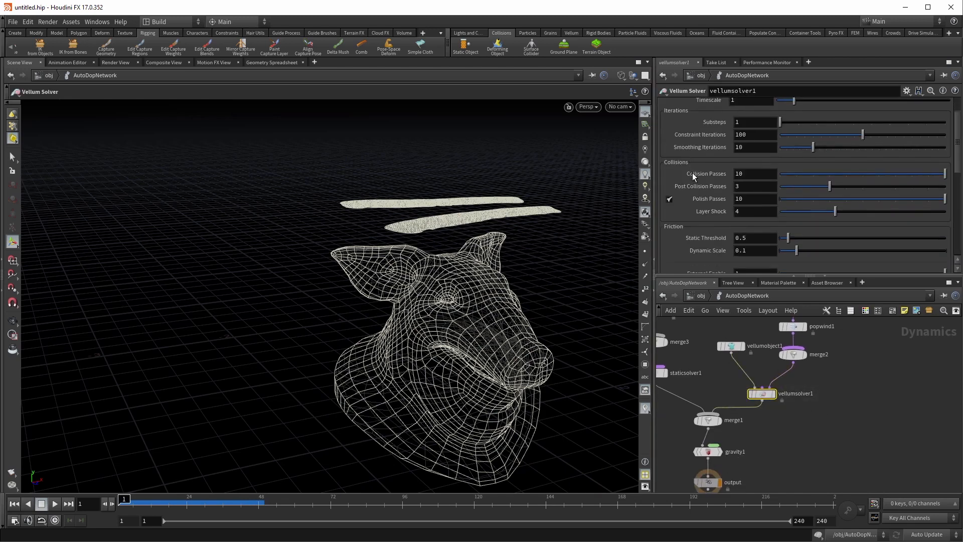
{"action": "left_click", "coordinate": [764, 200]}
{"action": "double_click", "coordinate": [764, 199]}
{"action": "type", "text": "1"}
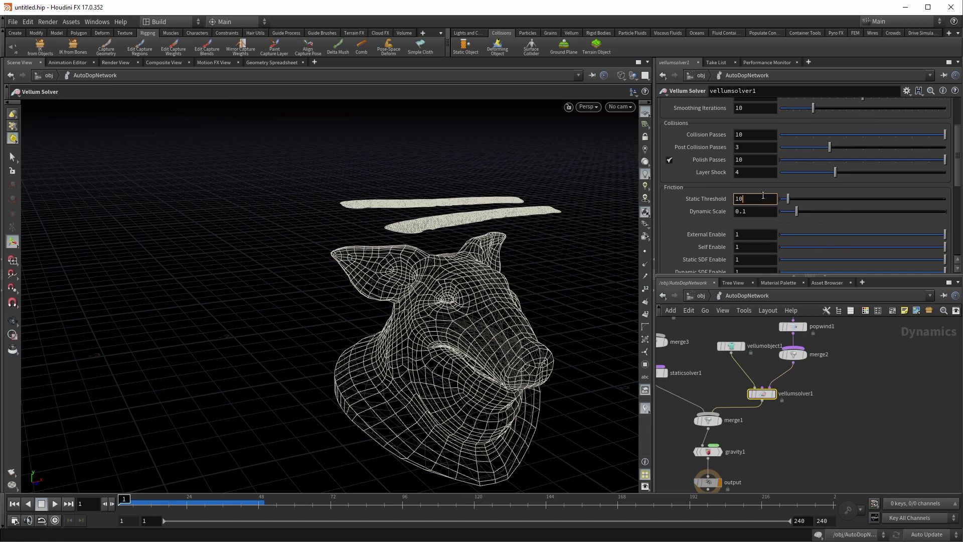
{"action": "type", "text": "0"}
{"action": "key", "text": "Return"}
{"action": "left_click", "coordinate": [888, 366]}
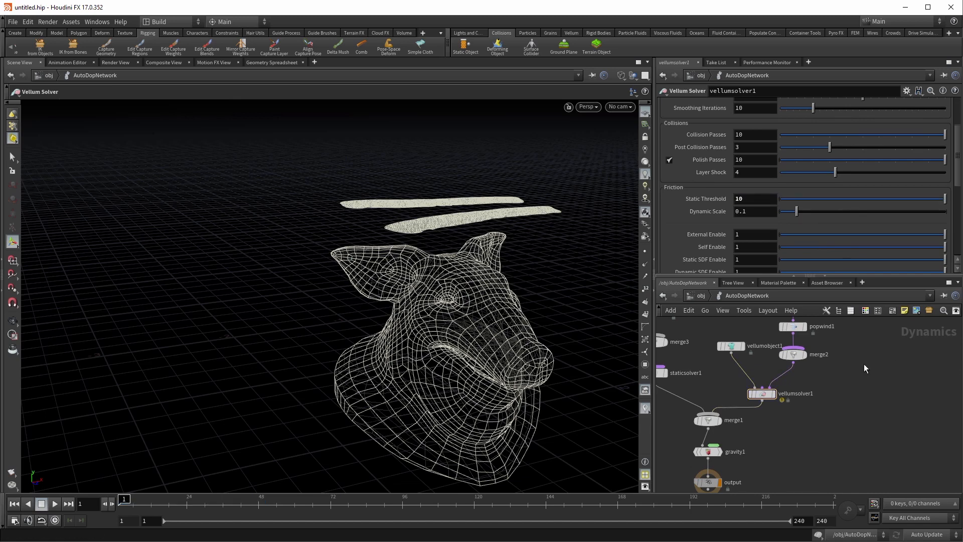
Open the bacon object's network and move the GEO, CON and cloth_constraints nodes down to make room below transform1
{"action": "key", "text": "u"}
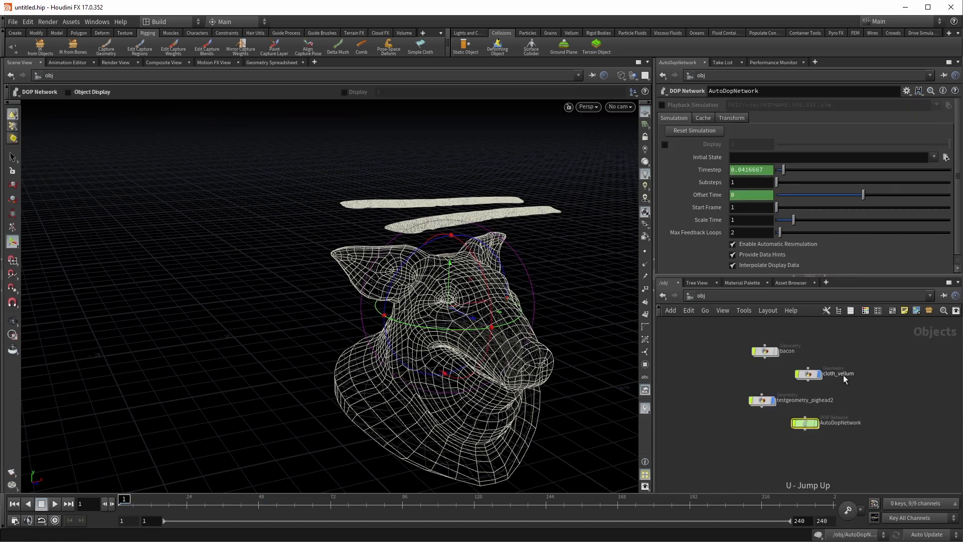
{"action": "left_click", "coordinate": [763, 351]}
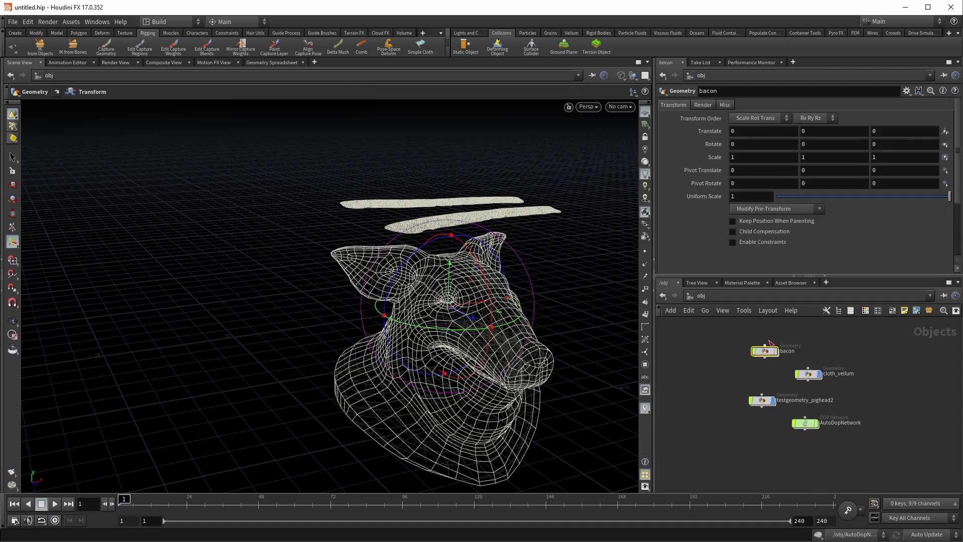
{"action": "key", "text": "Return"}
{"action": "middle_click_drag", "start_coordinate": [778, 391], "coordinate": [788, 425]}
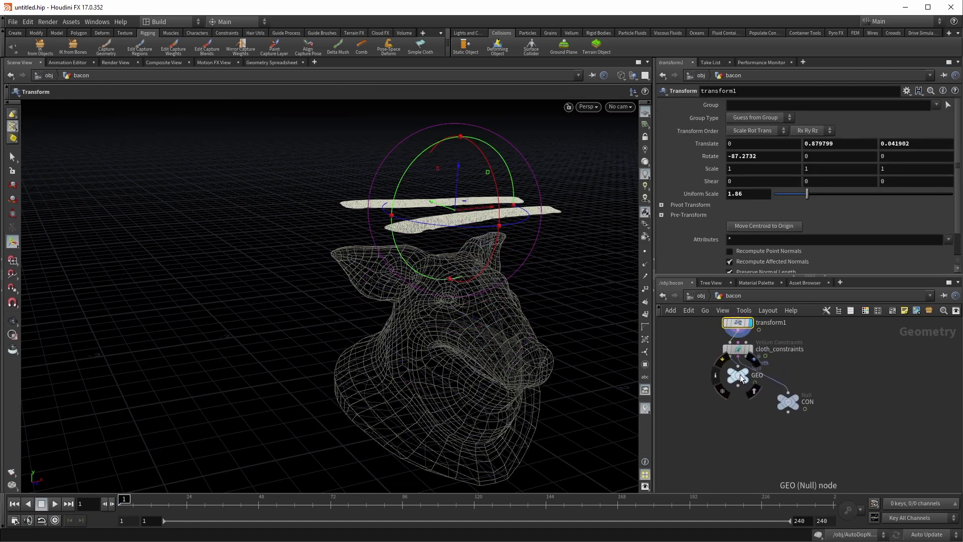
{"action": "left_click_drag", "start_coordinate": [738, 375], "coordinate": [726, 413]}
{"action": "left_click_drag", "start_coordinate": [793, 400], "coordinate": [800, 427]}
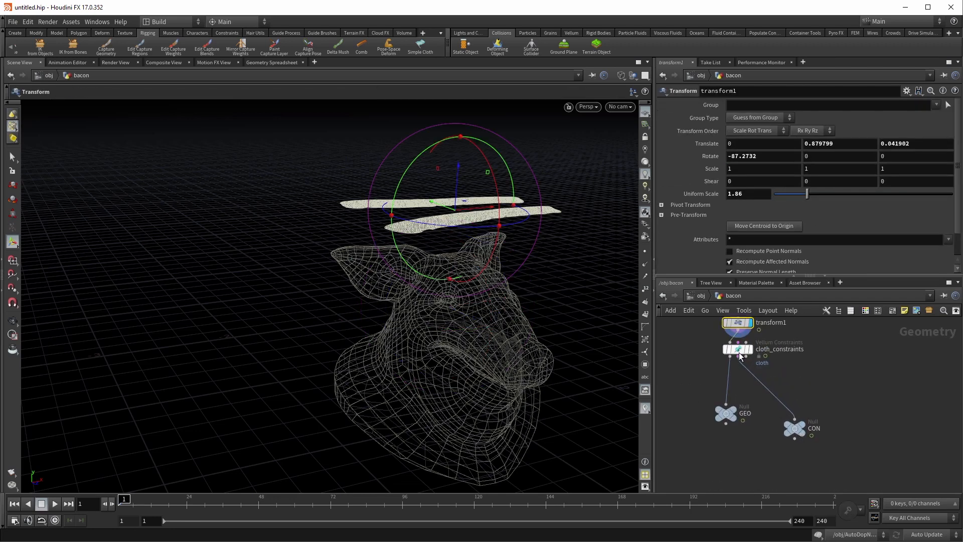
{"action": "left_click_drag", "start_coordinate": [737, 350], "coordinate": [750, 371]}
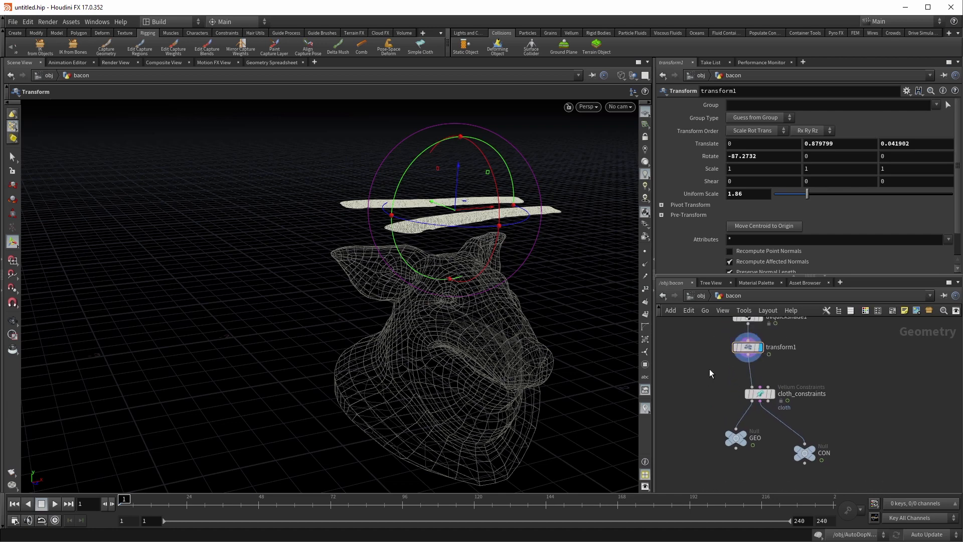
Add a second Transform node between transform1 and cloth_constraints and lay out the network automatically
{"action": "scroll", "coordinate": [710, 368], "scroll_direction": "up", "scroll_amount": 3}
{"action": "key", "text": "Tab"}
{"action": "type", "text": "rt"}
{"action": "key", "text": "BackSpace"}
{"action": "key", "text": "BackSpace"}
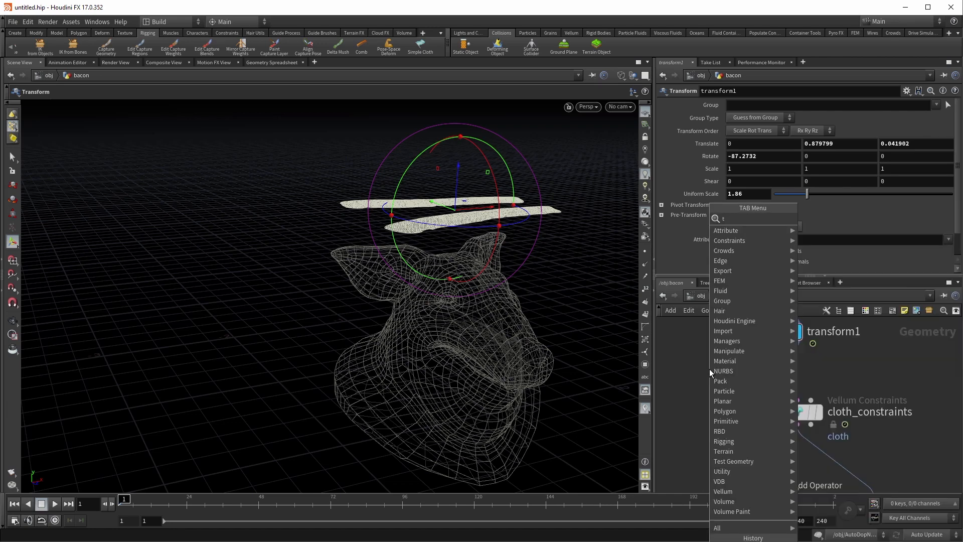
{"action": "type", "text": "tran"}
{"action": "key", "text": "Return"}
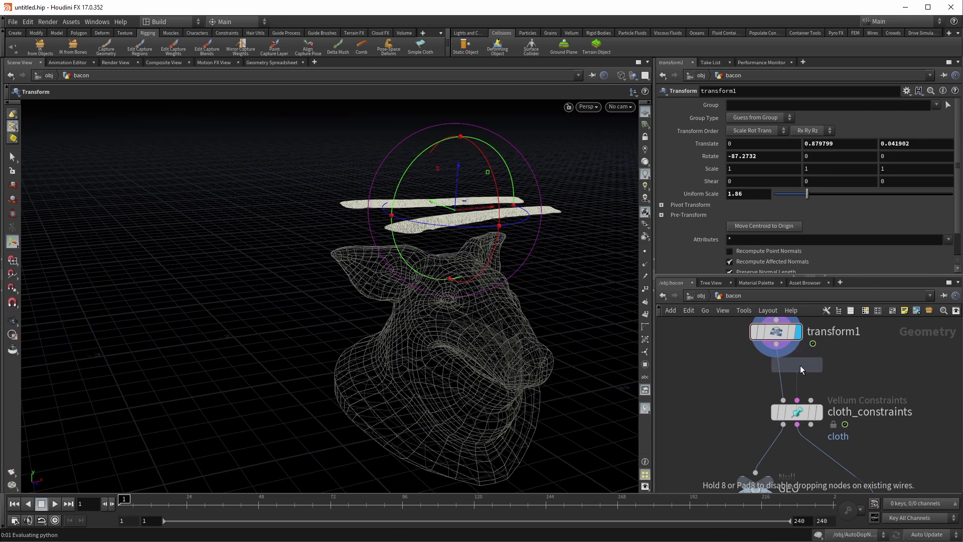
{"action": "left_click", "coordinate": [811, 366]}
{"action": "key", "text": "l"}
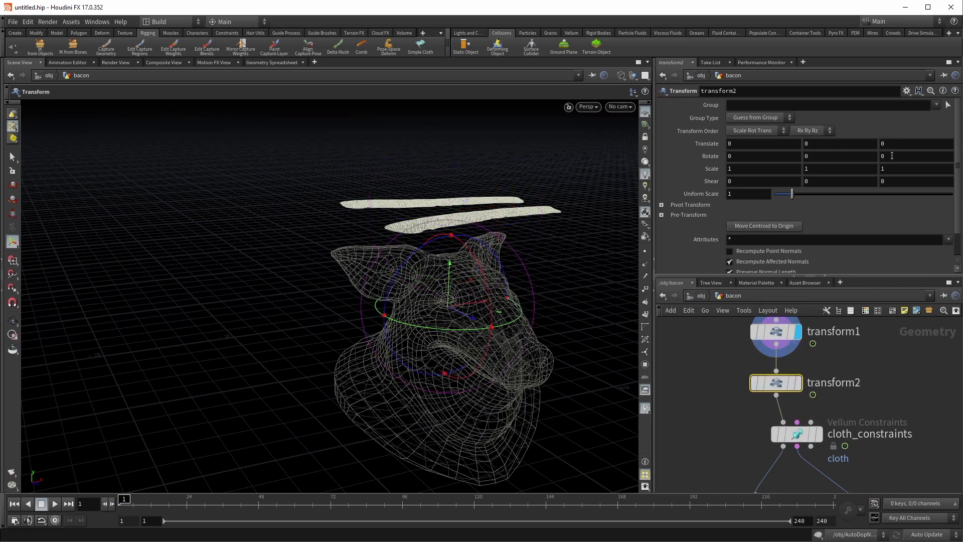
Set the Y rotation of transform2 to the expression 360*rand($FF)
{"action": "mouse_move", "coordinate": [859, 160]}
{"action": "middle_mouse_down"}
{"action": "mouse_move", "coordinate": [859, 141]}
{"action": "mouse_move", "coordinate": [898, 144]}
{"action": "mouse_move", "coordinate": [882, 129]}
{"action": "mouse_move", "coordinate": [862, 162]}
{"action": "middle_mouse_up"}
{"action": "left_click", "coordinate": [829, 155]}
{"action": "type", "text": "60&"}
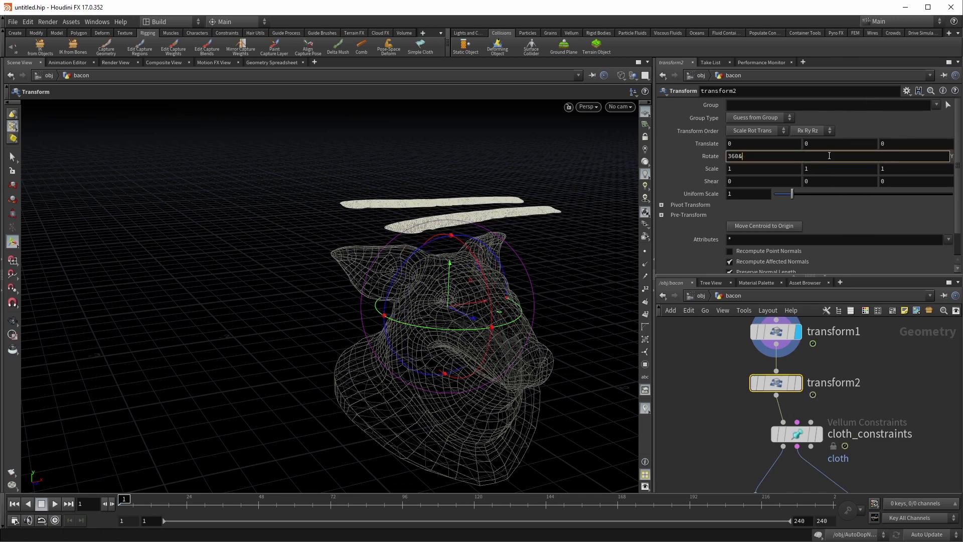
{"action": "key", "text": "BackSpace"}
{"action": "type", "text": "*rand"}
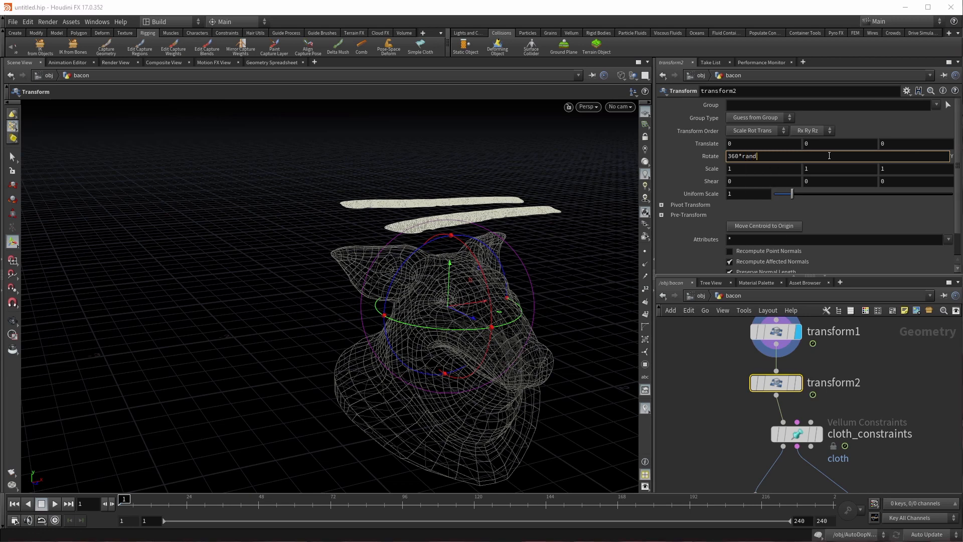
{"action": "type", "text": "($FF)"}
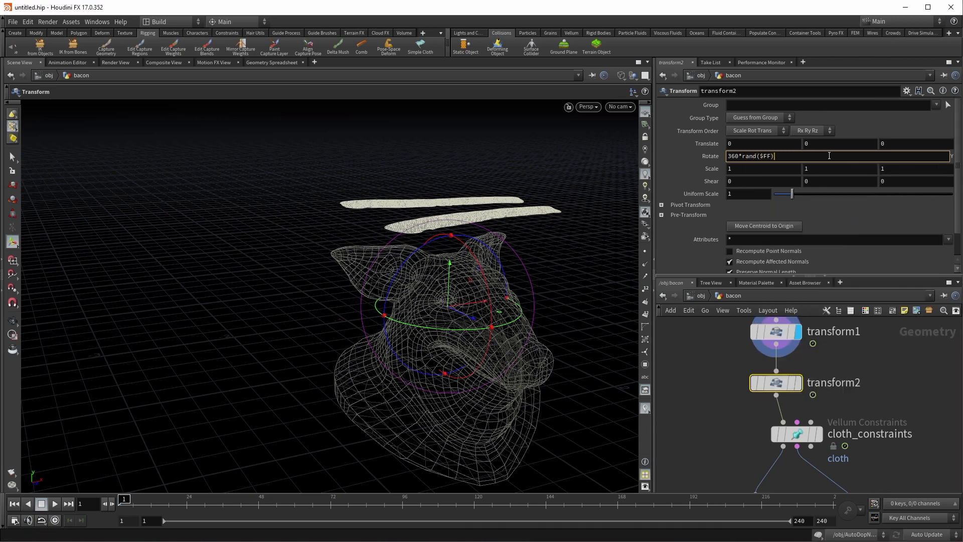
{"action": "key", "text": "Return"}
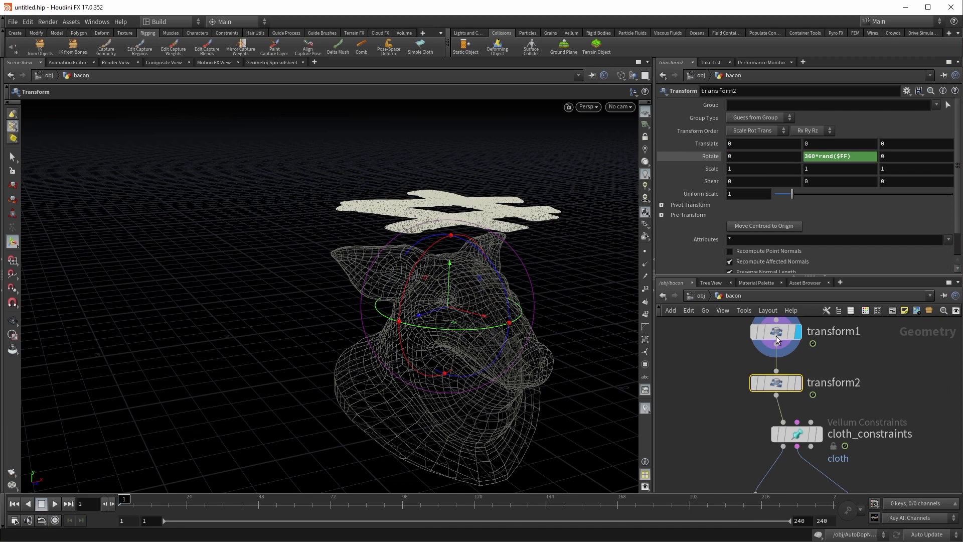
Return to the object level, switch to shaded display, play the randomly rotated bacon simulation around the head, and rewind to frame 1
{"action": "key", "text": "u"}
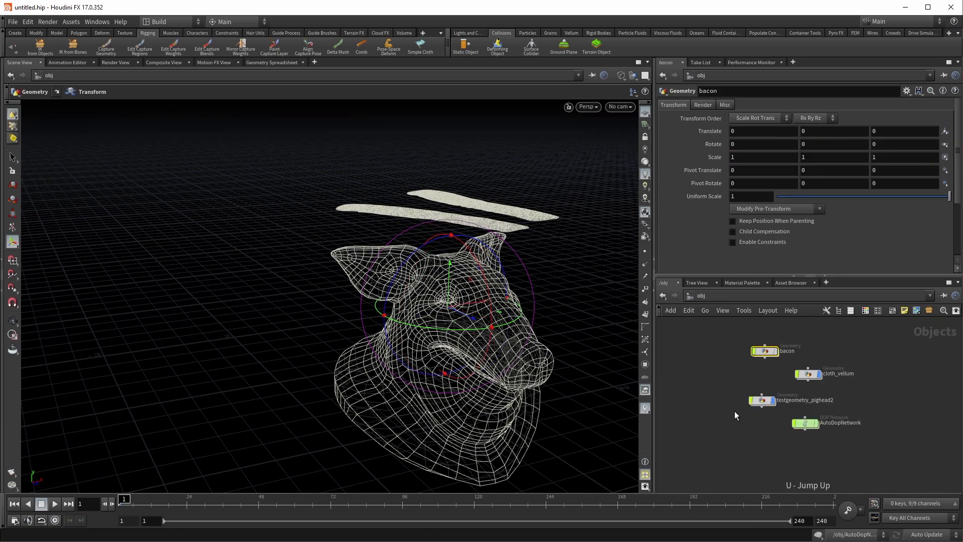
{"action": "key", "text": "Escape"}
{"action": "key", "text": "w"}
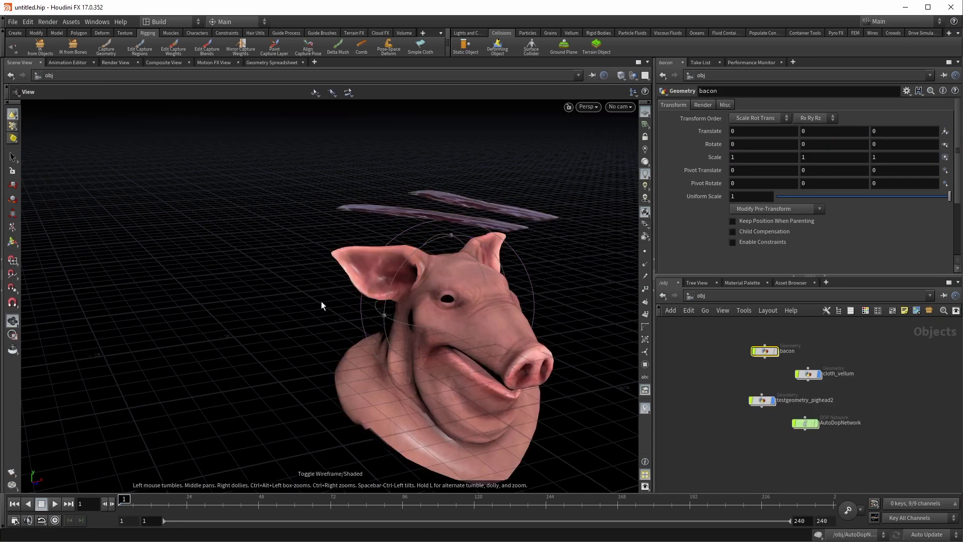
{"action": "left_click", "coordinate": [55, 503]}
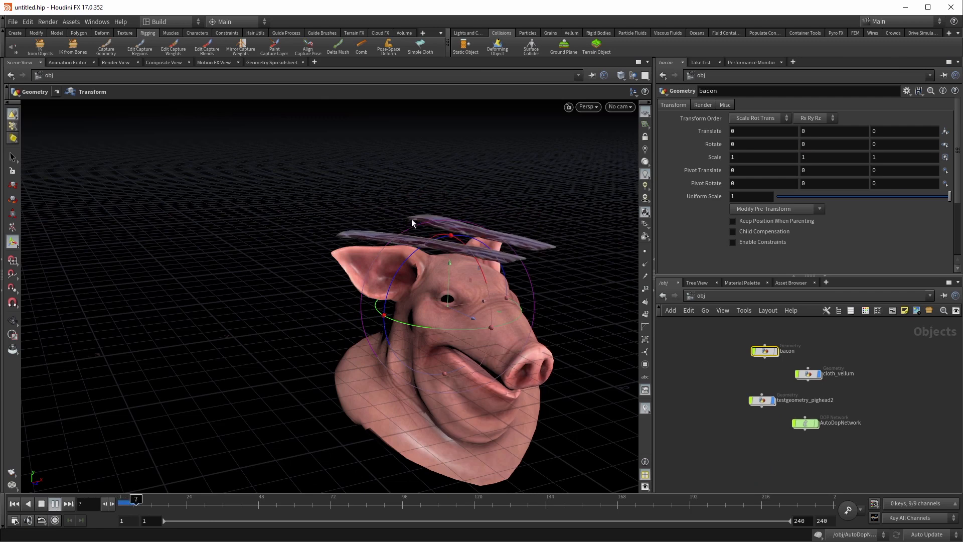
{"action": "key", "text": "Escape"}
{"action": "left_click_drag", "start_coordinate": [470, 192], "coordinate": [407, 312]}
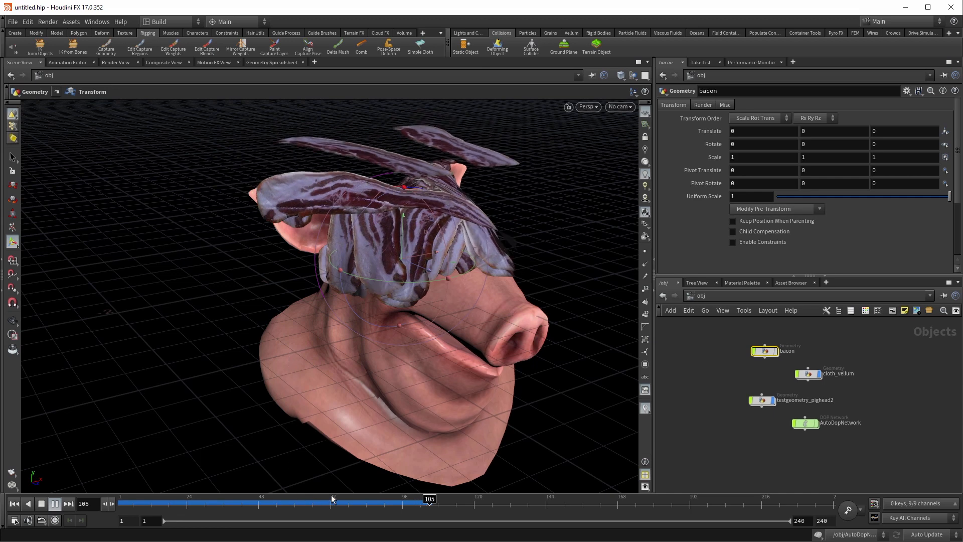
{"action": "left_click_drag", "start_coordinate": [351, 505], "coordinate": [109, 510]}
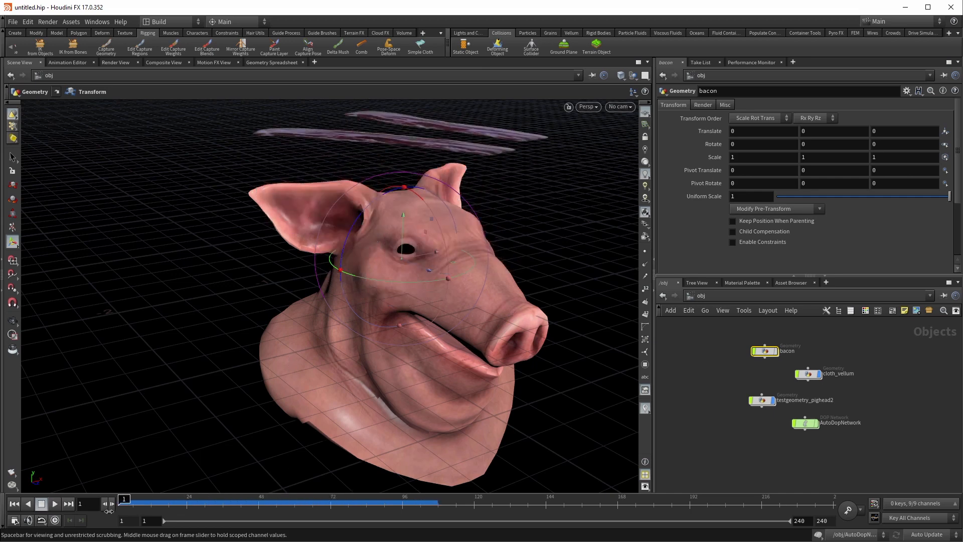